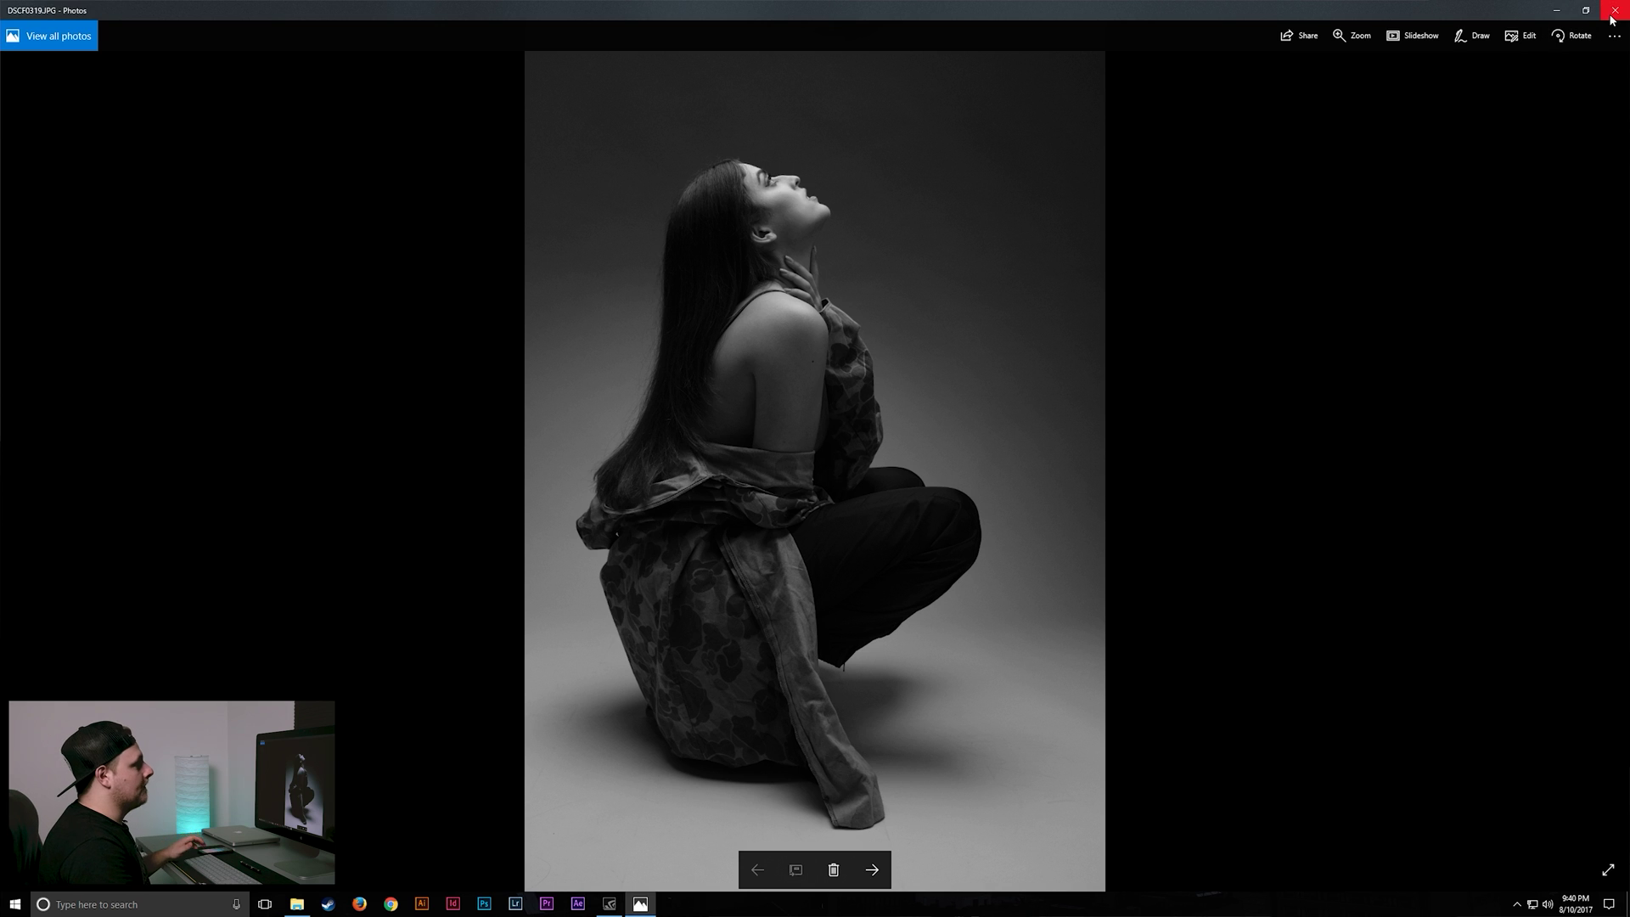
Step: Close the black-and-white photo preview and open the raw file DSCF0319 in Photoshop
left_click(1614, 10)
left_click(607, 289)
right_click(624, 277)
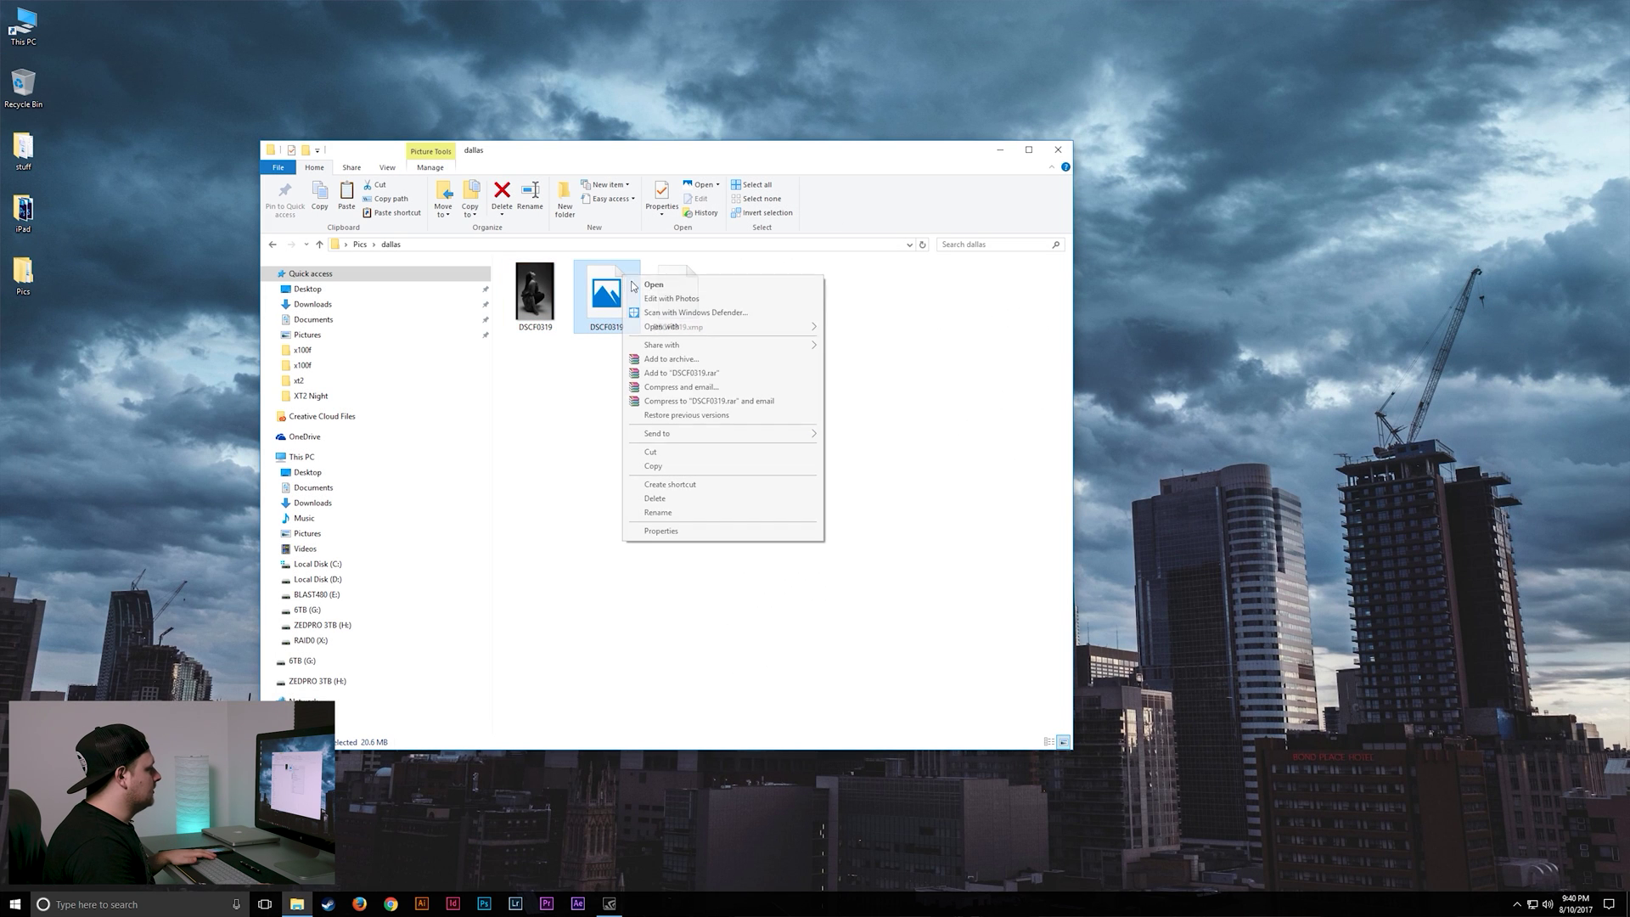
mouse_move(749, 331)
left_click(896, 327)
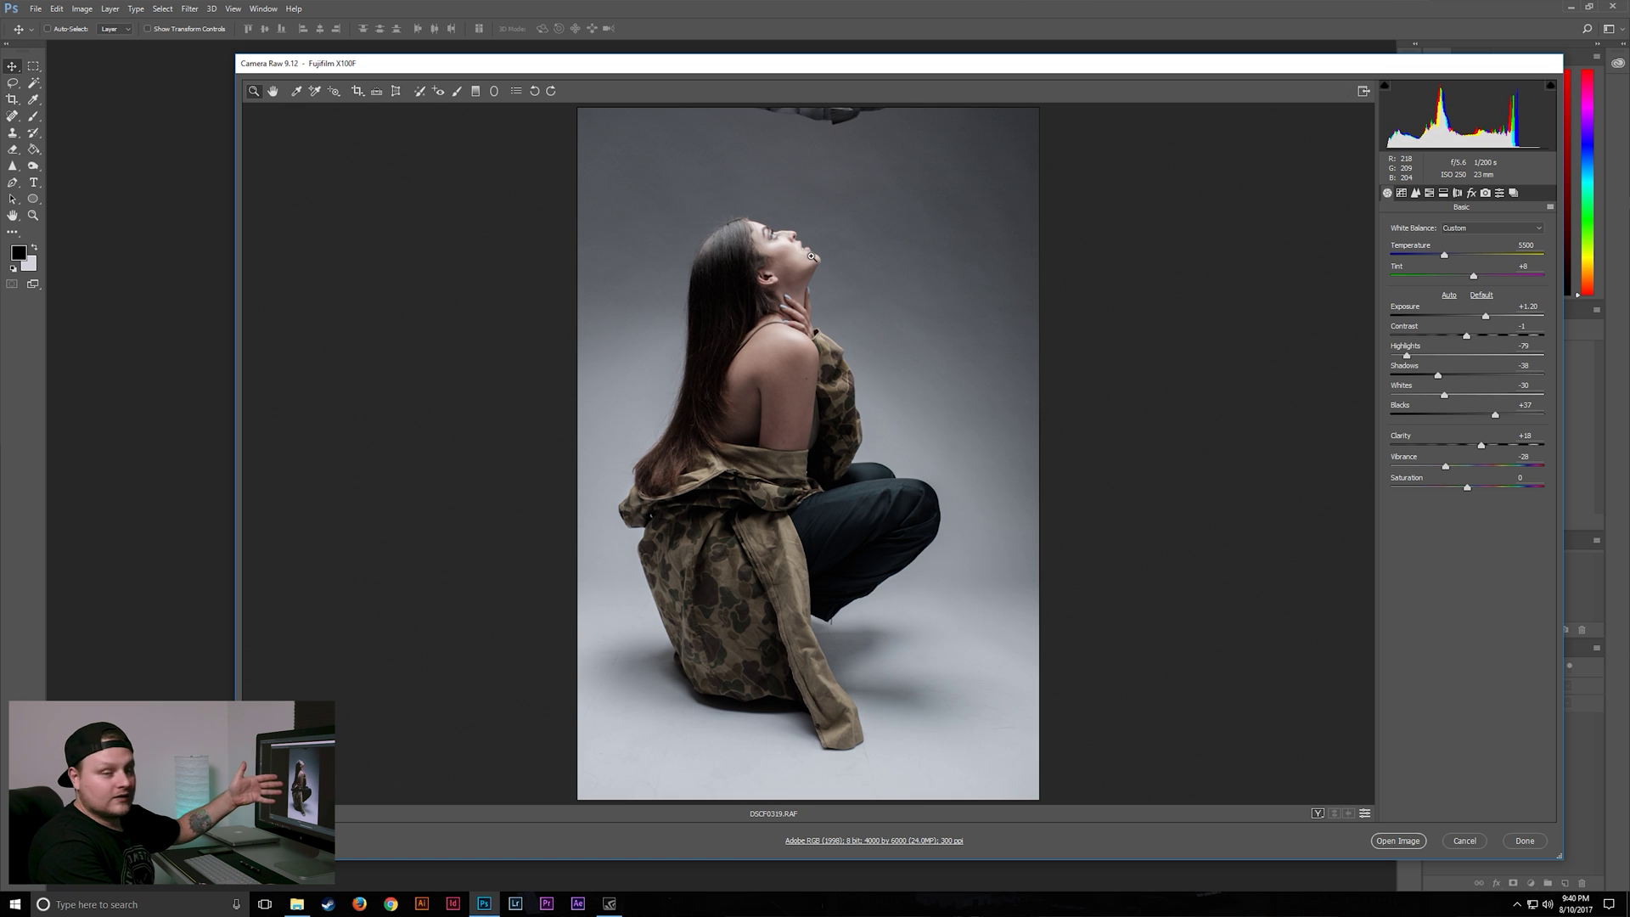
Step: Lower the Whites of the raw photo to -51 and check the effect across the whole figure
left_click(791, 239)
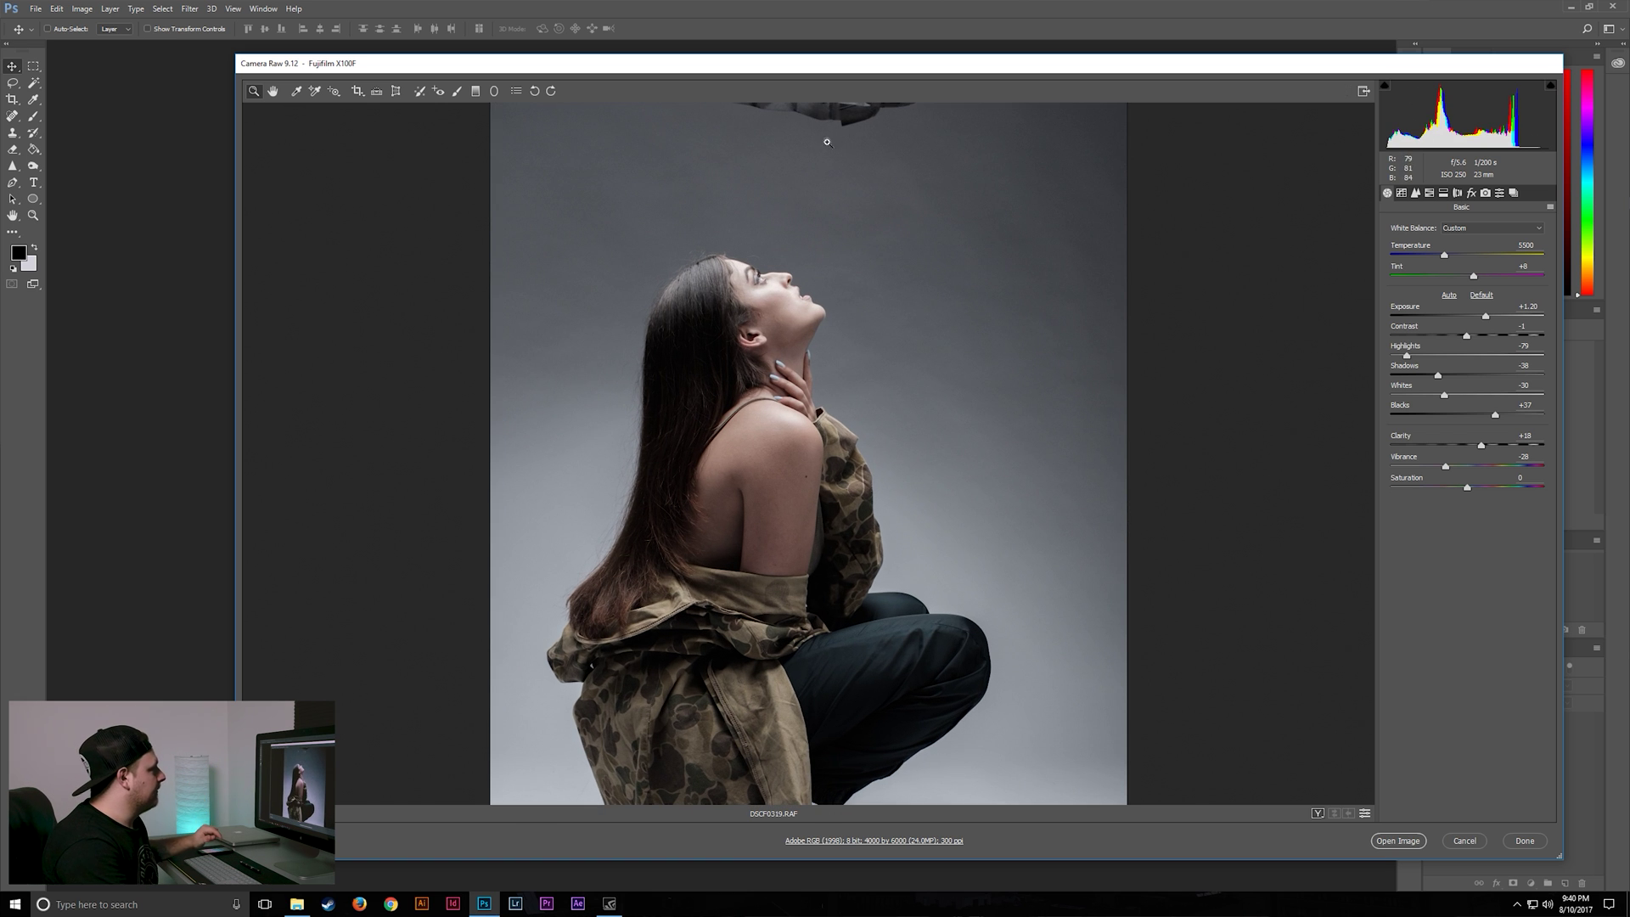
left_click(273, 91)
left_click_drag(698, 174, 736, 245)
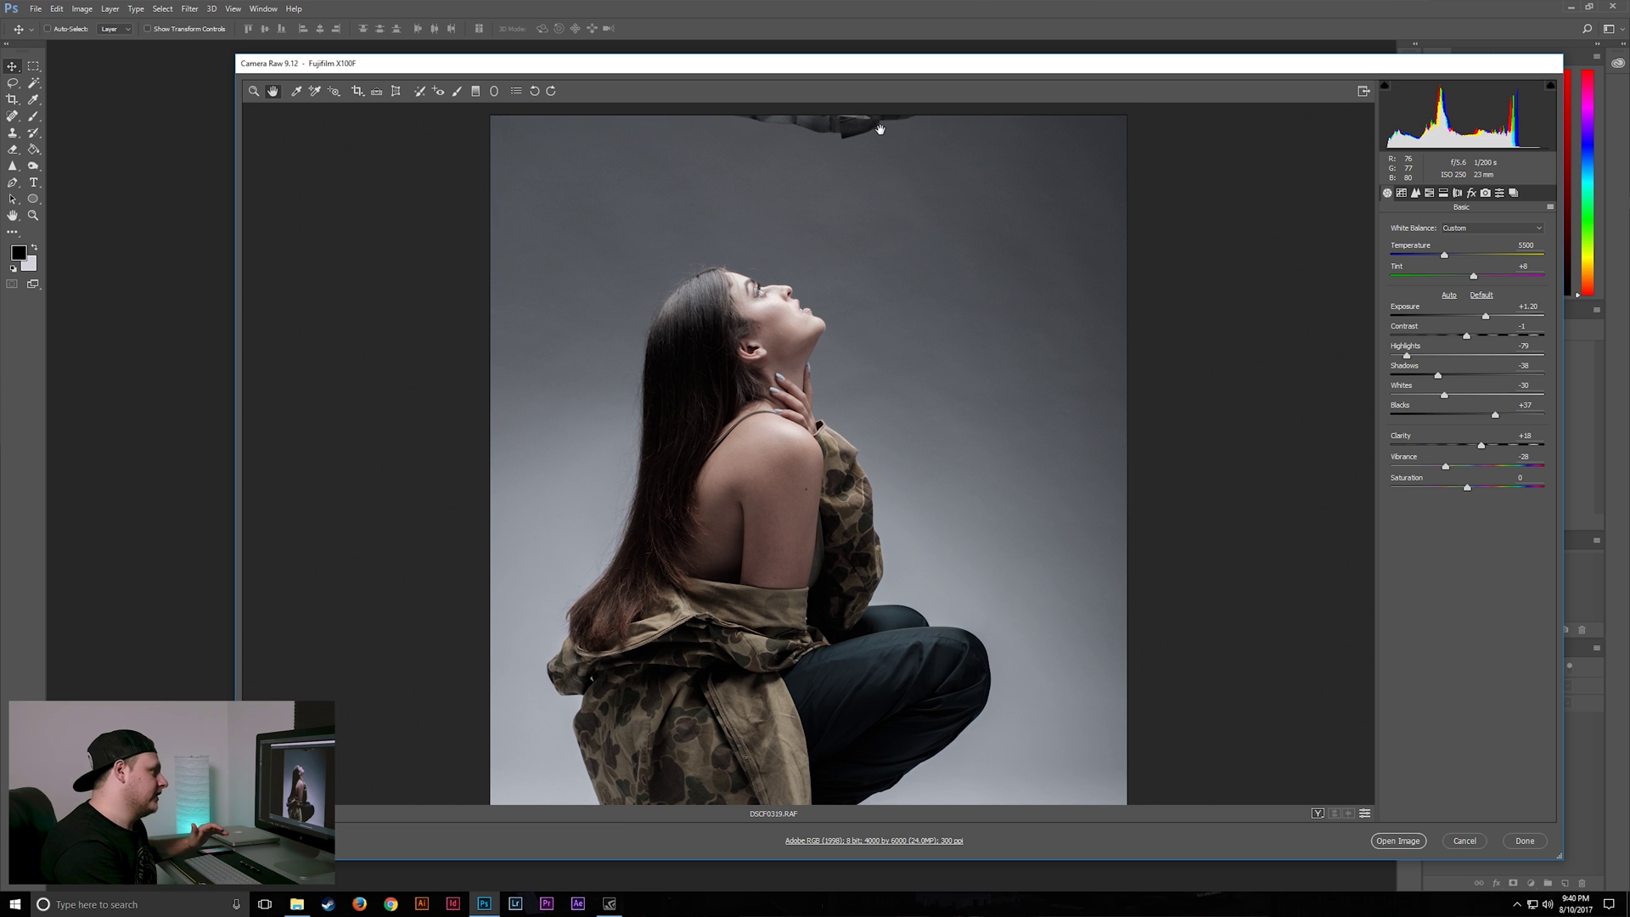
left_click_drag(1444, 395, 1429, 396)
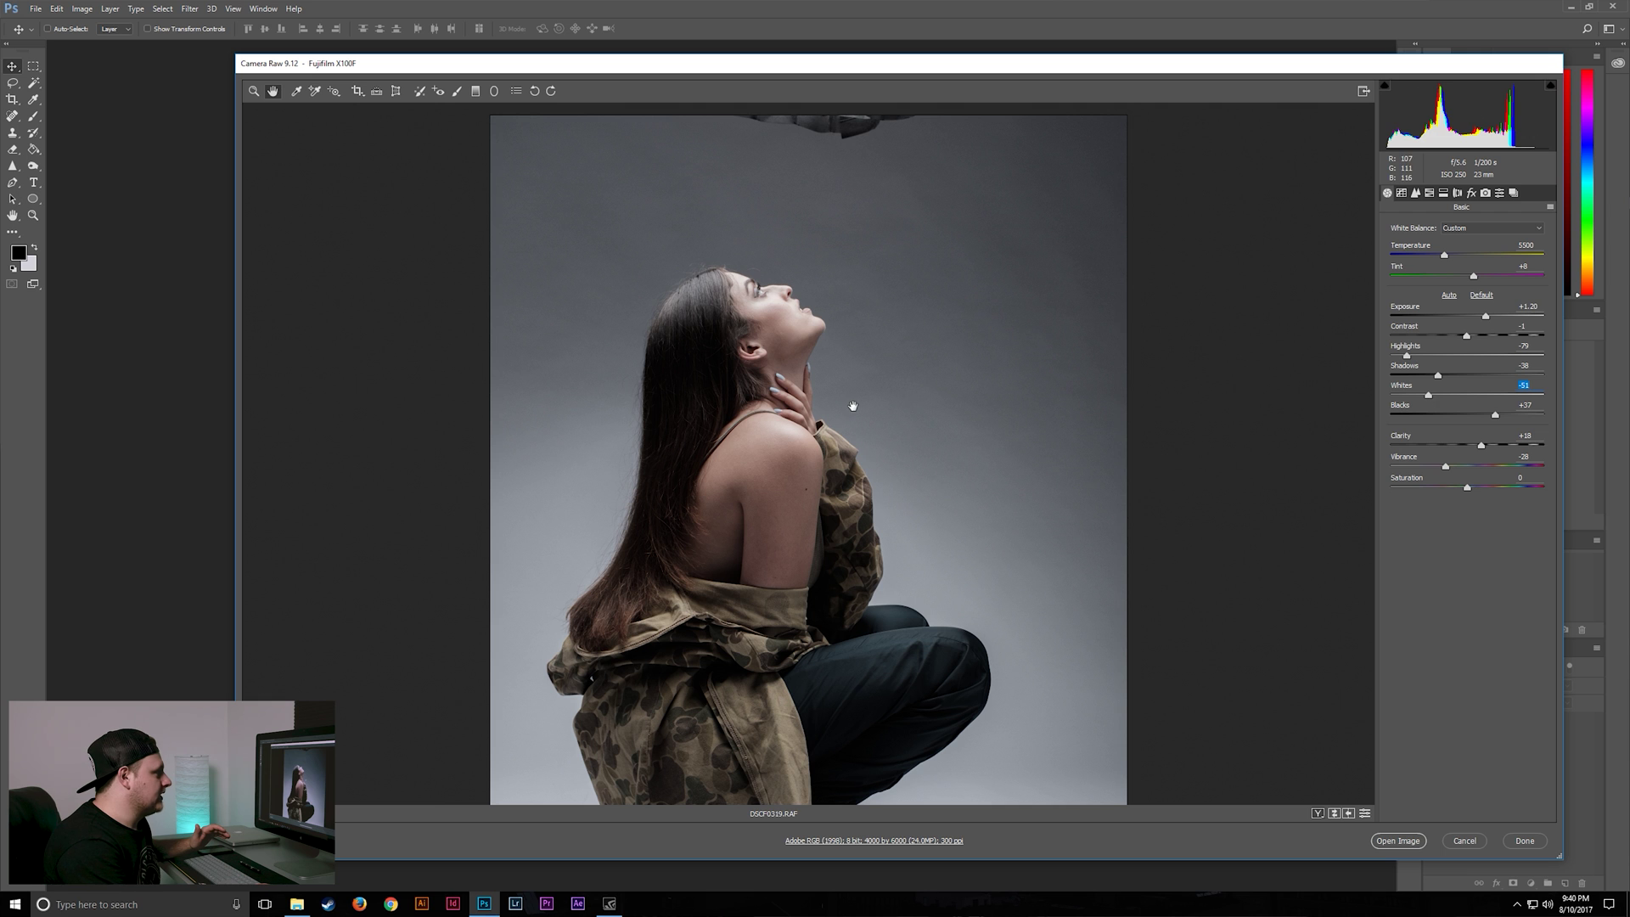
left_click_drag(853, 406, 857, 283)
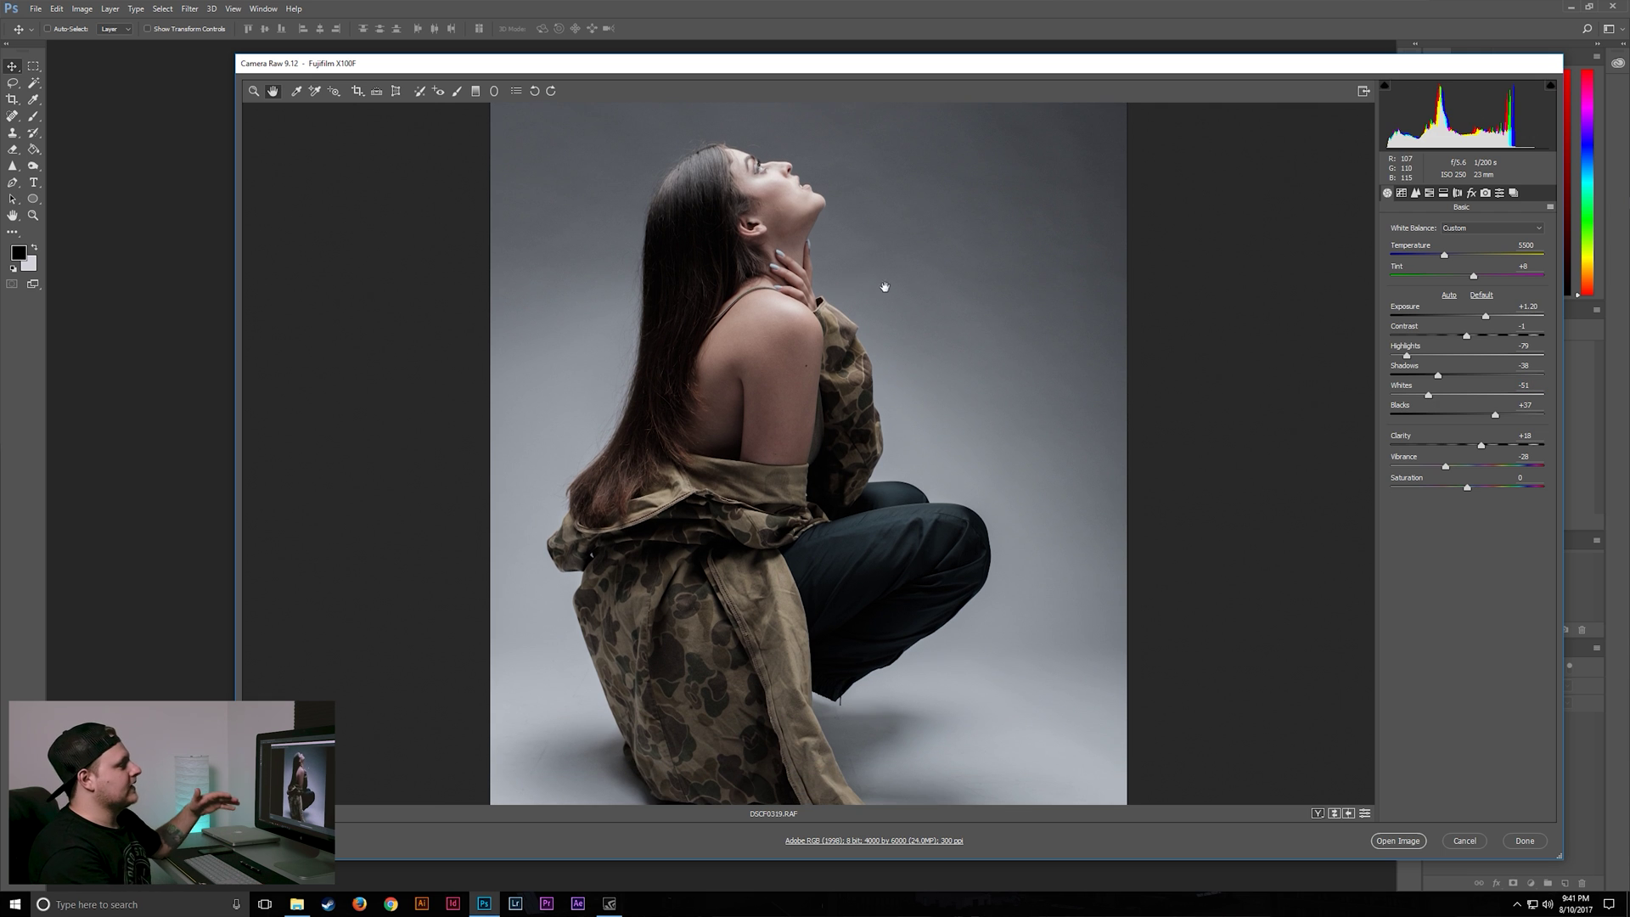
left_click_drag(841, 512, 818, 671)
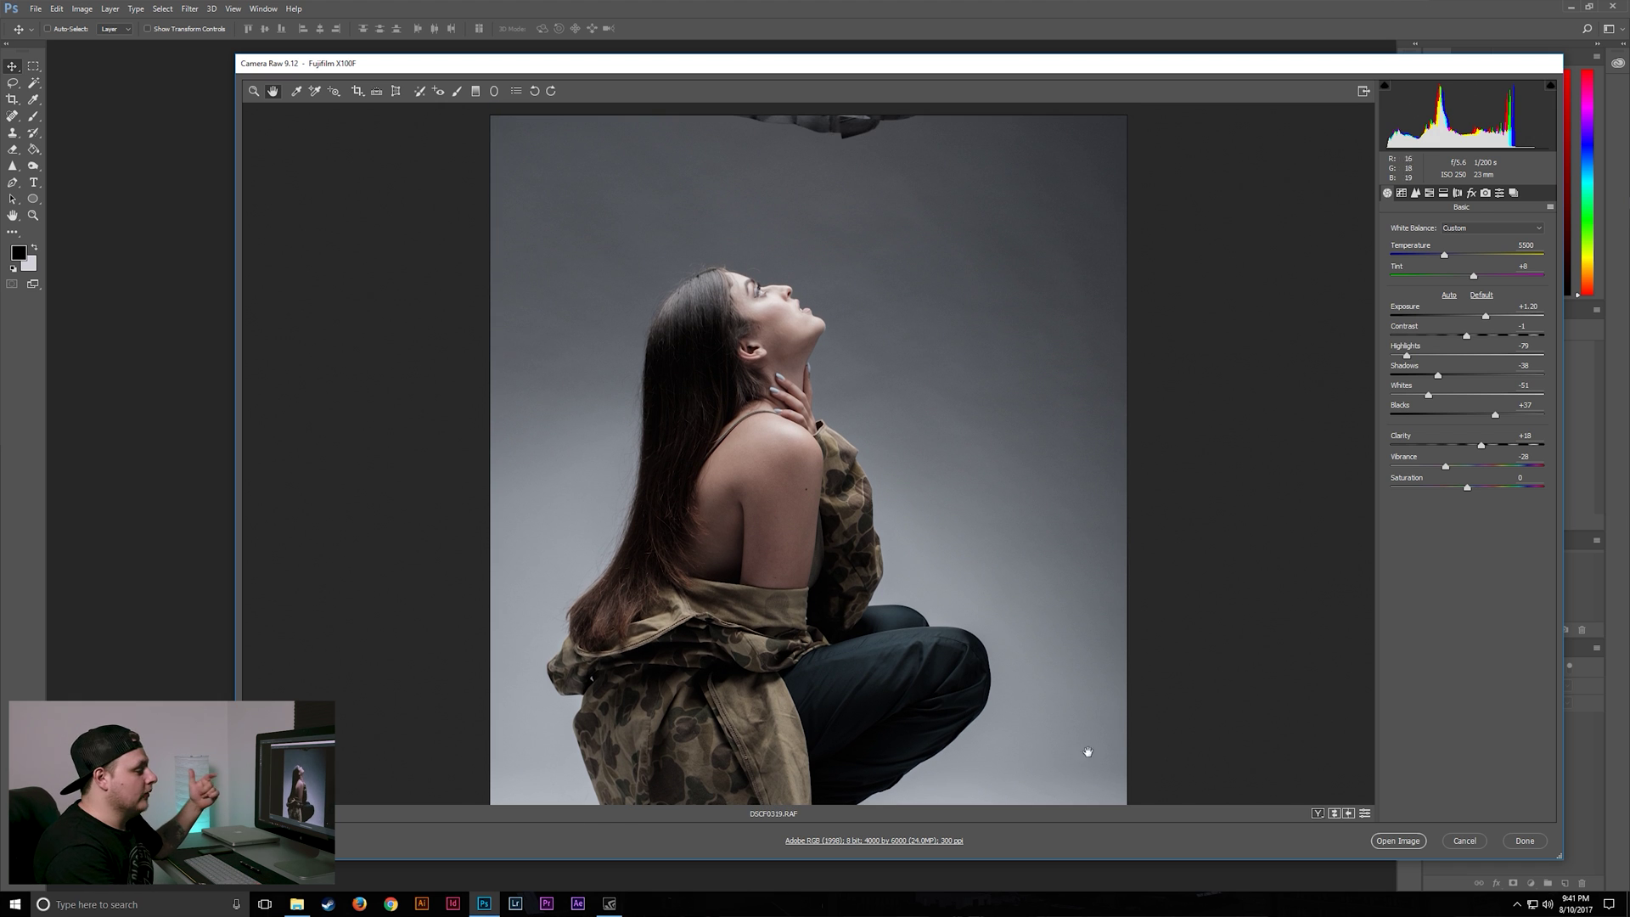
Step: Reset the raw photo's adjustments to the Camera Raw defaults
left_click(1549, 208)
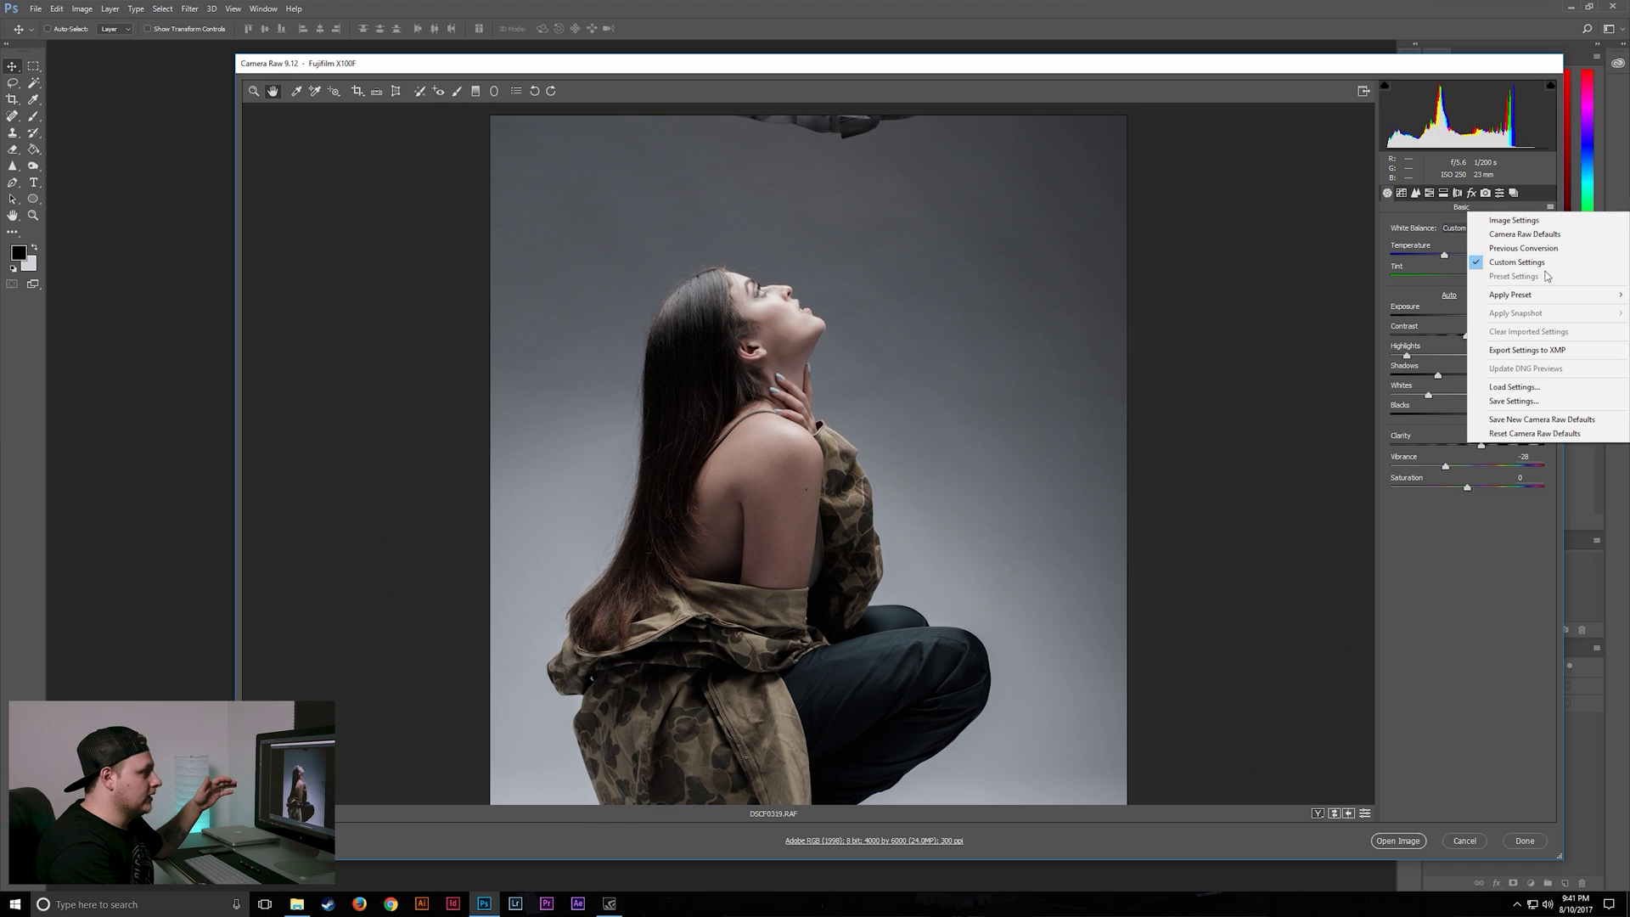
left_click(1534, 435)
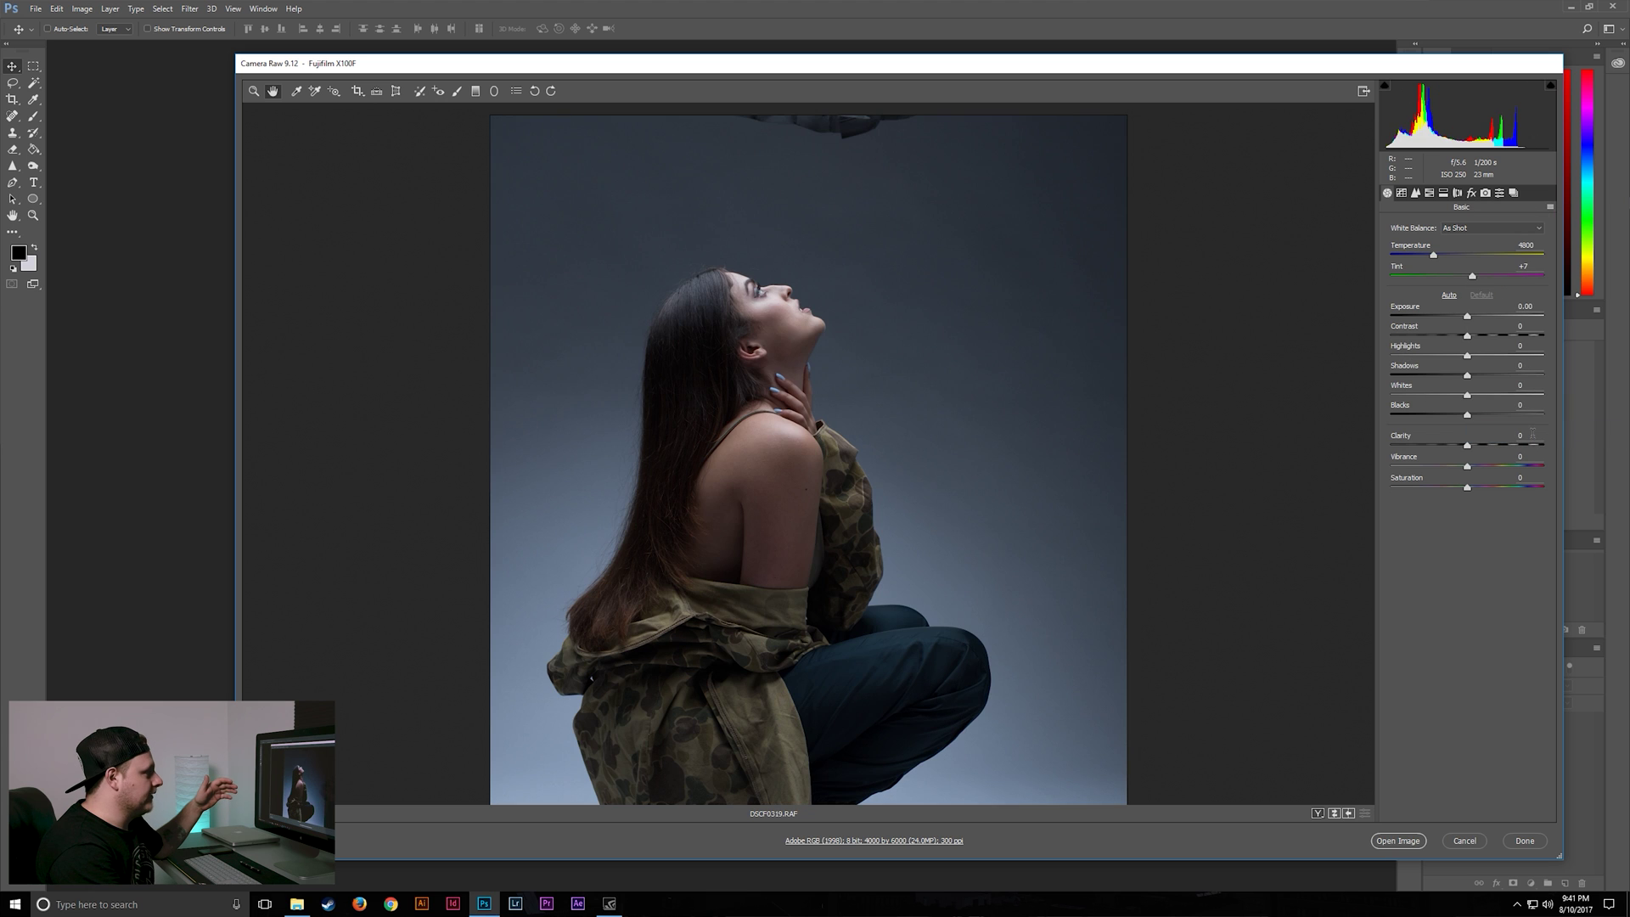
left_click_drag(1069, 453, 1071, 355)
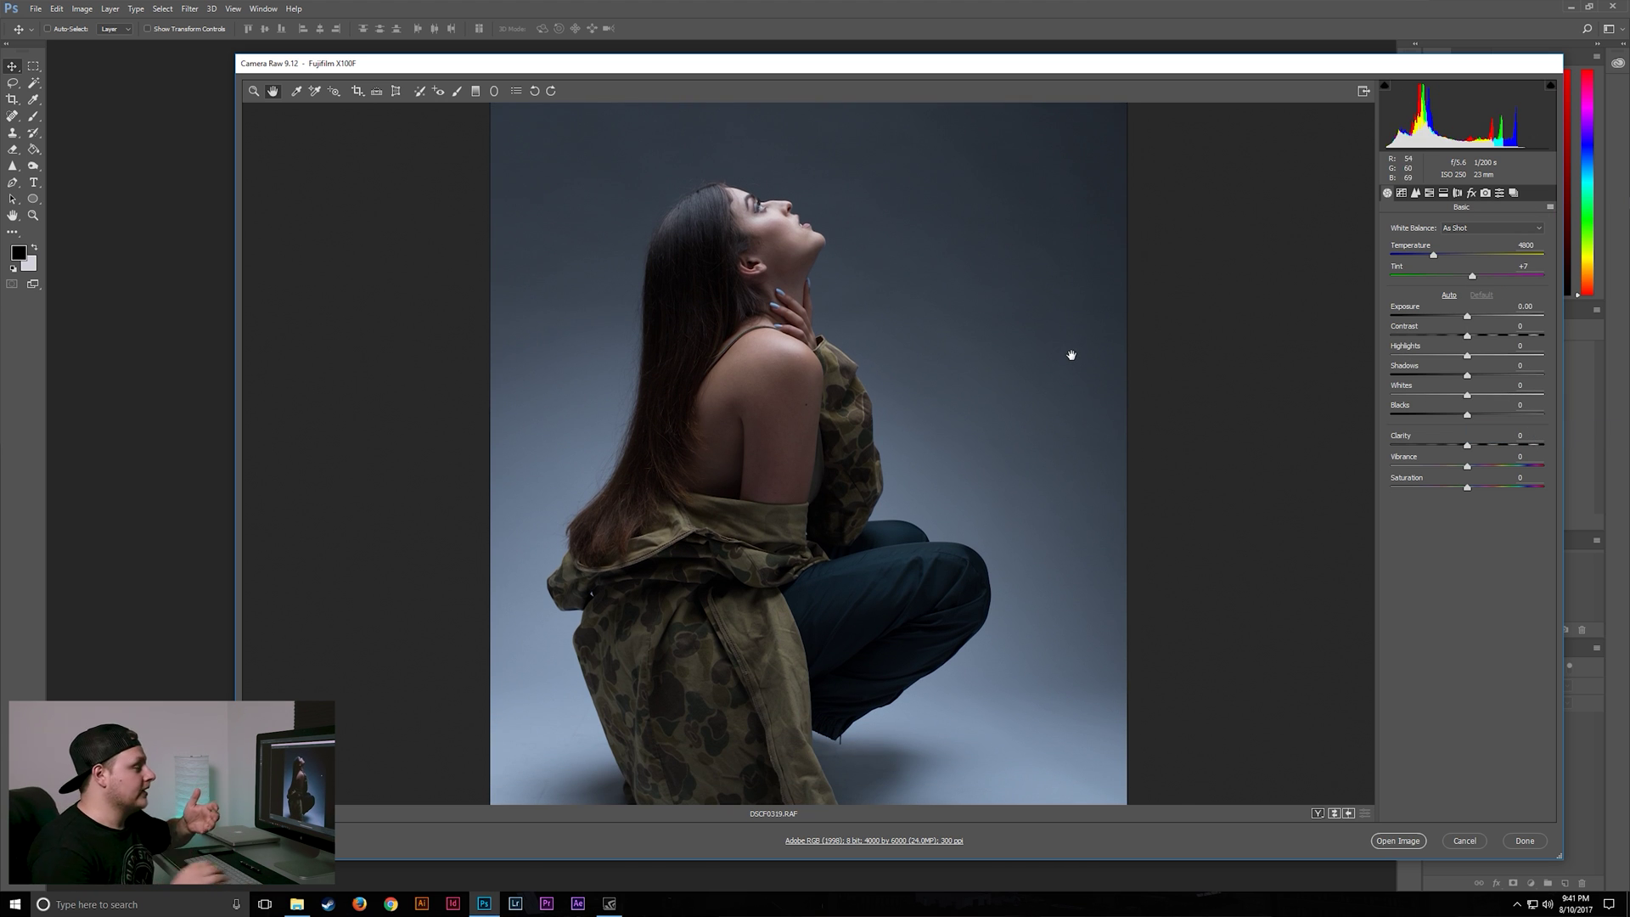
Step: View the black-and-white JPEG of DSCF0319 for comparison, close it and return to the raw photo in Photoshop
left_click(288, 911)
double_click(534, 292)
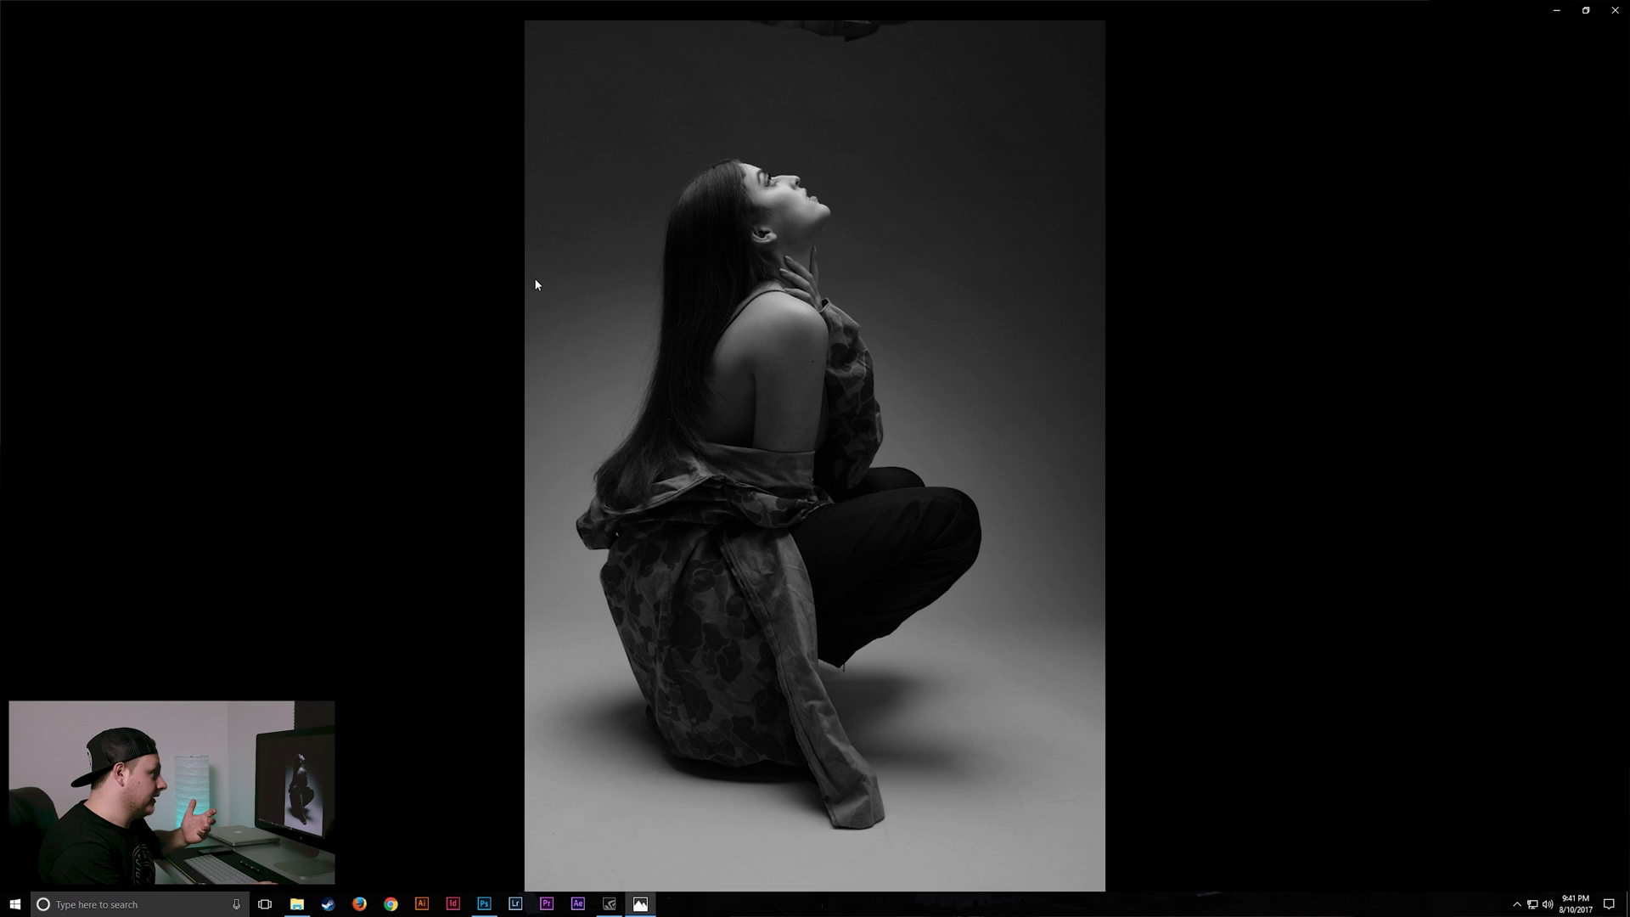
left_click(1614, 10)
left_click(1026, 65)
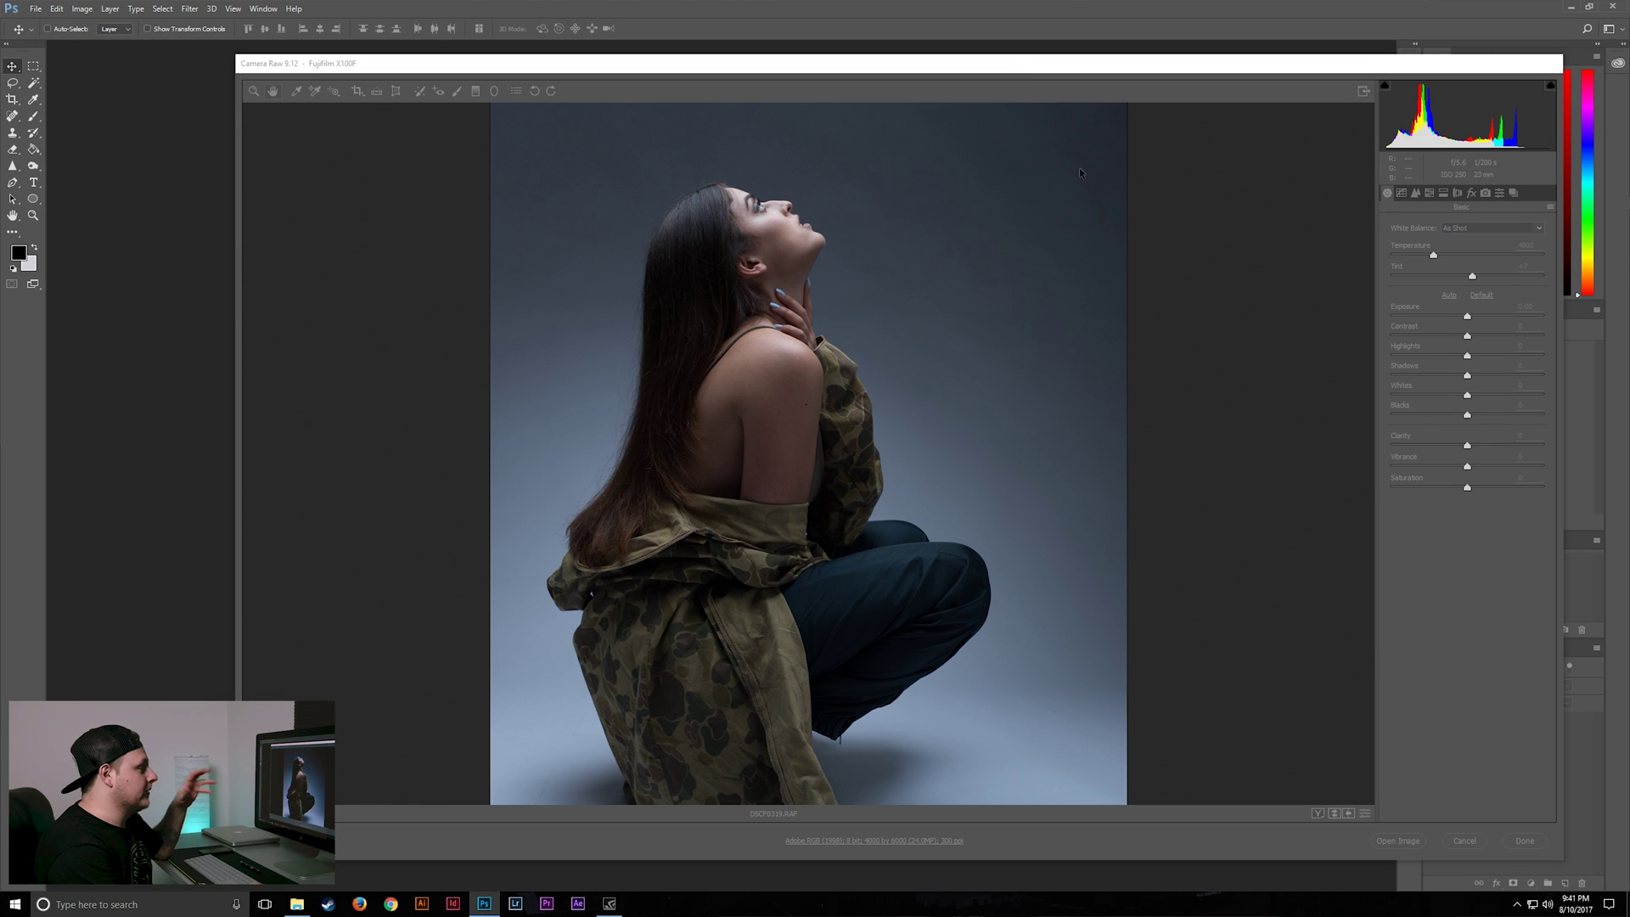
left_click(1529, 584)
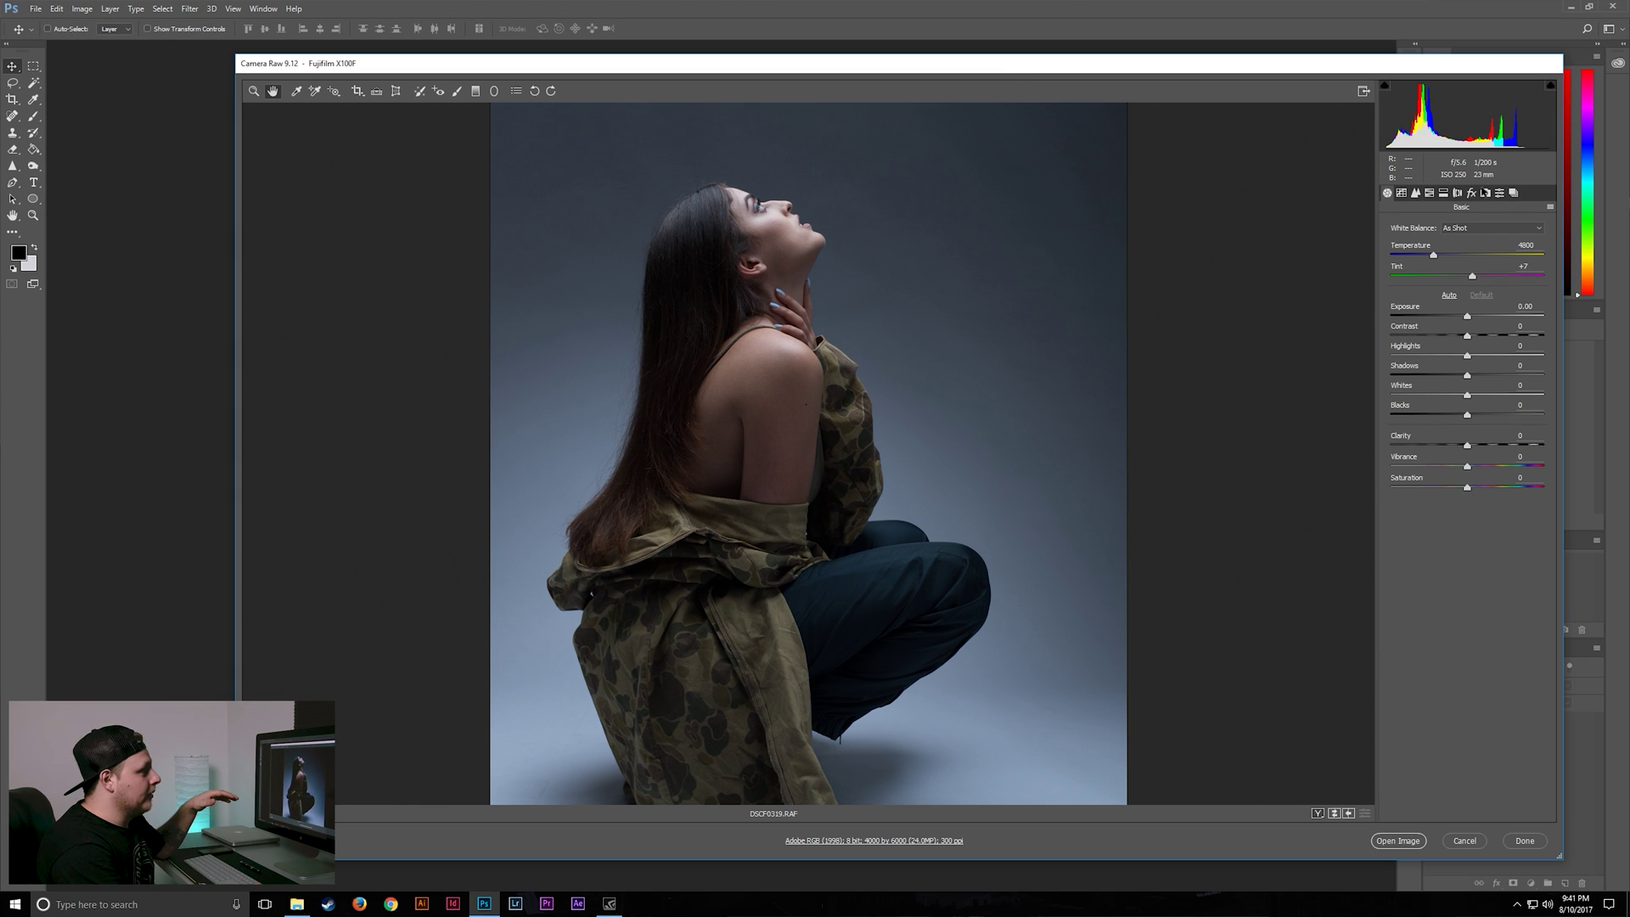
Step: Apply the Camera ACROS+R FILTER camera profile to the raw photo
left_click(1485, 193)
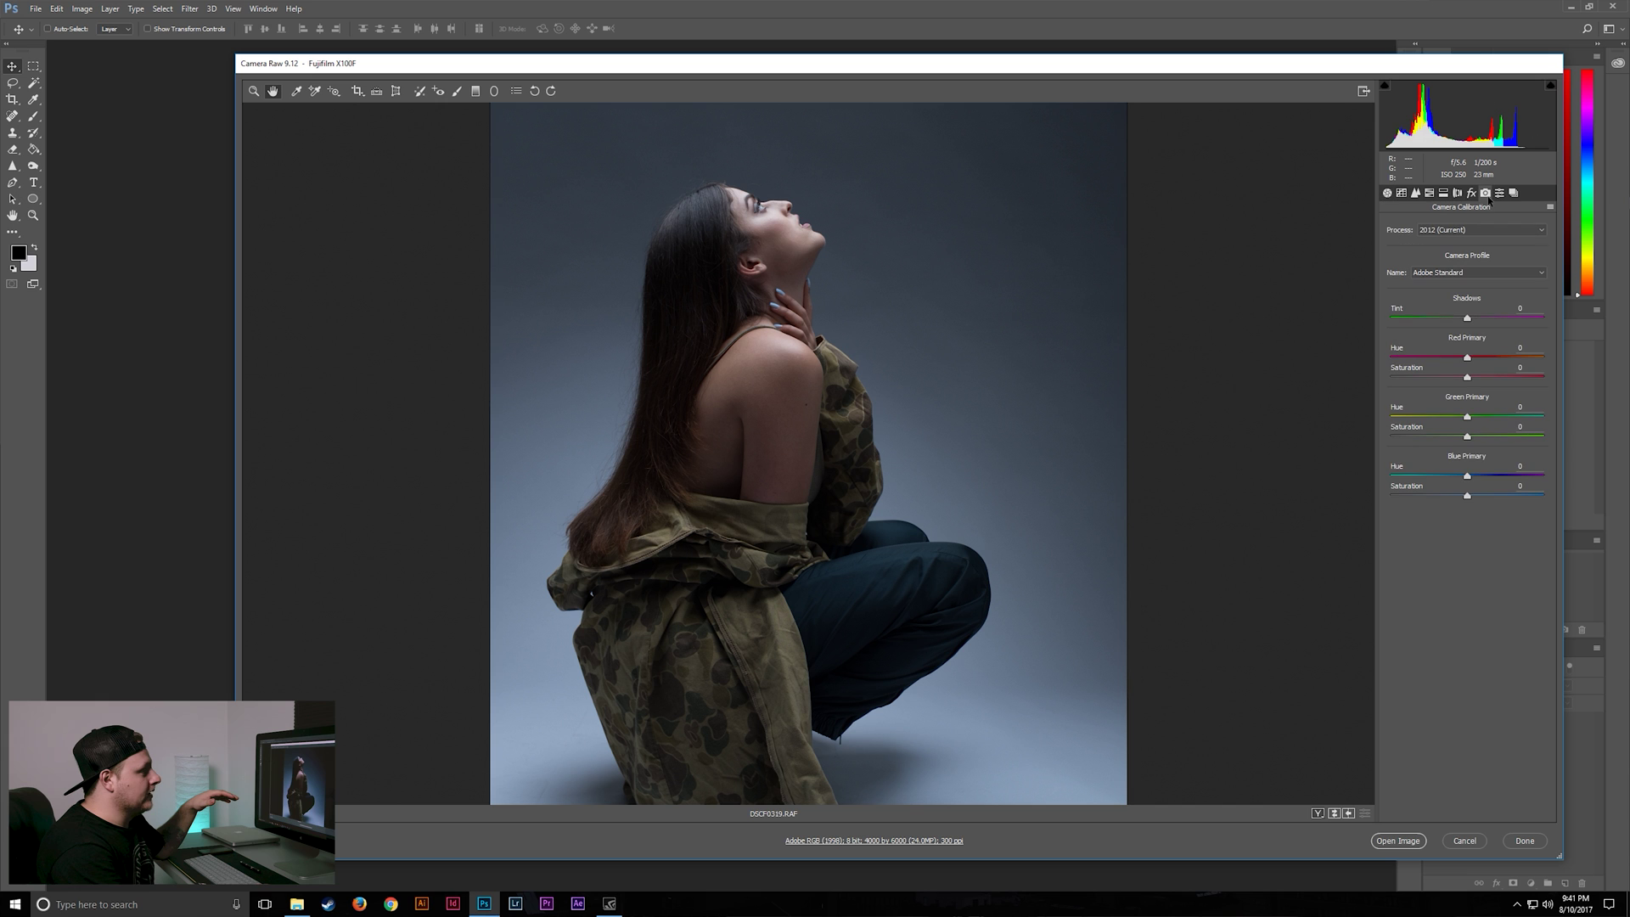
left_click(1465, 273)
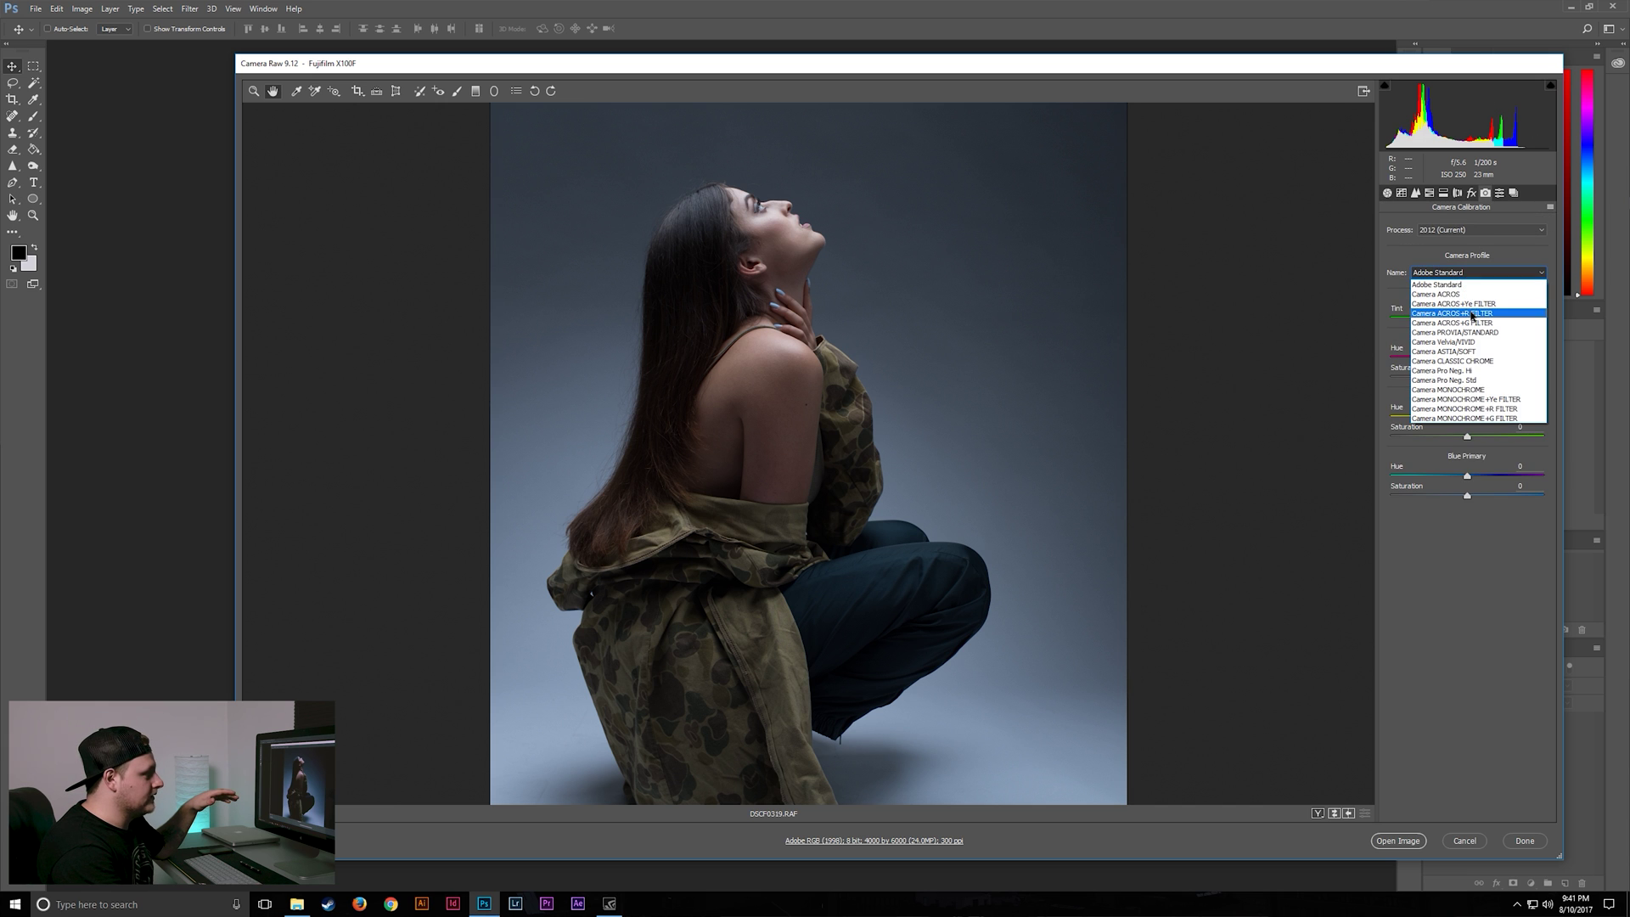
left_click(1471, 314)
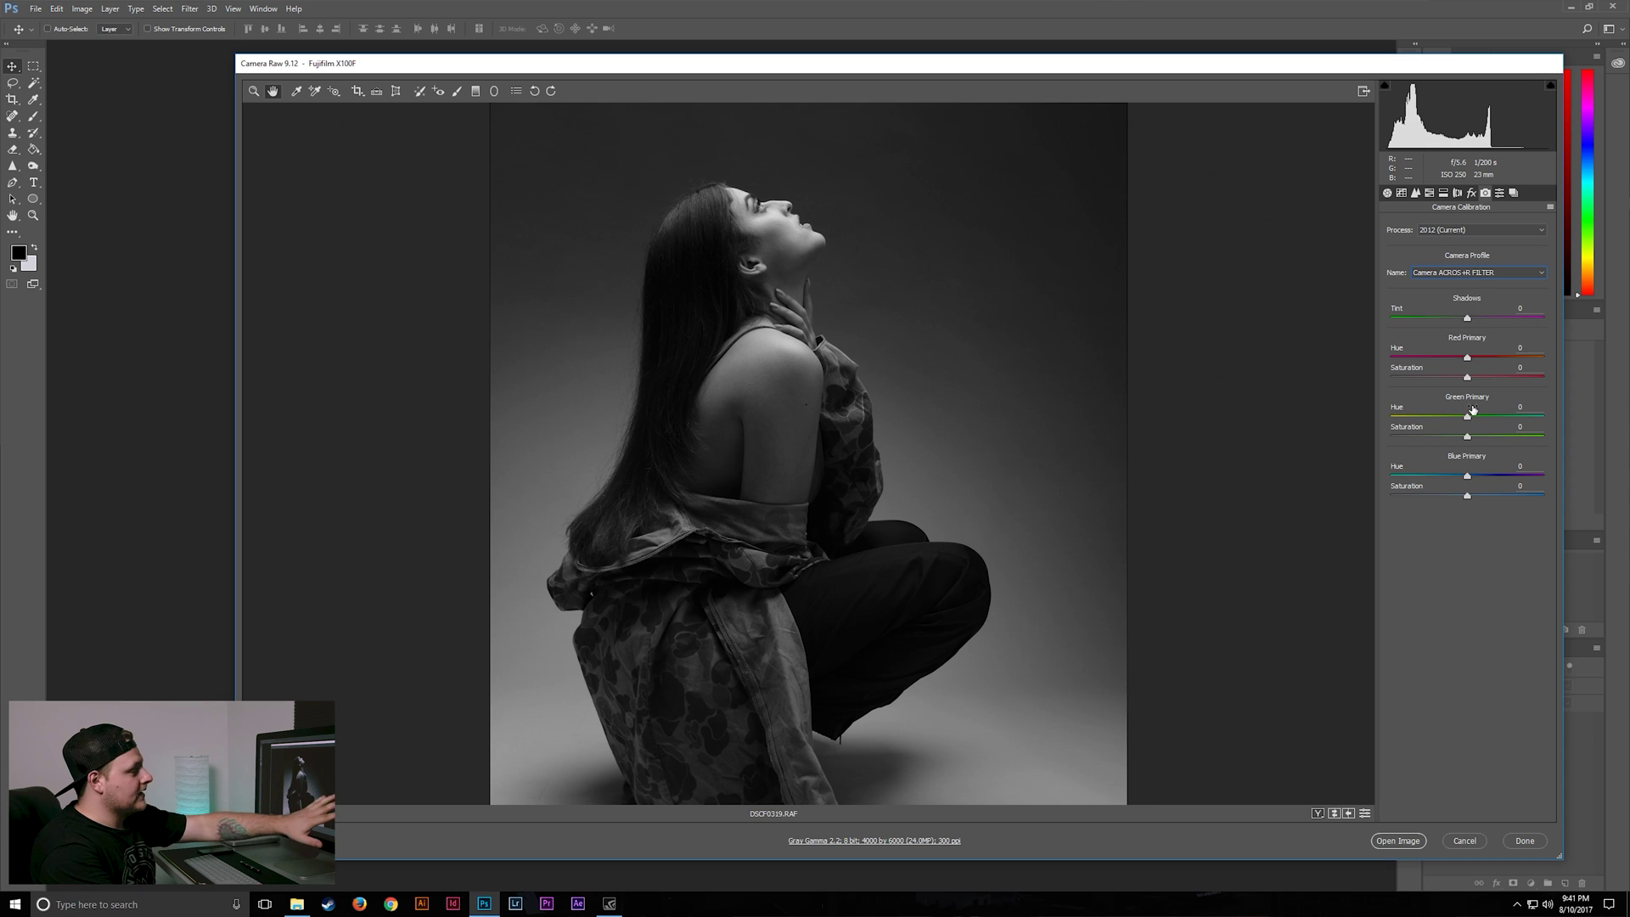
Step: Set the photo's Highlights to -62, Whites to -33 and Clarity to +13
left_click(1387, 192)
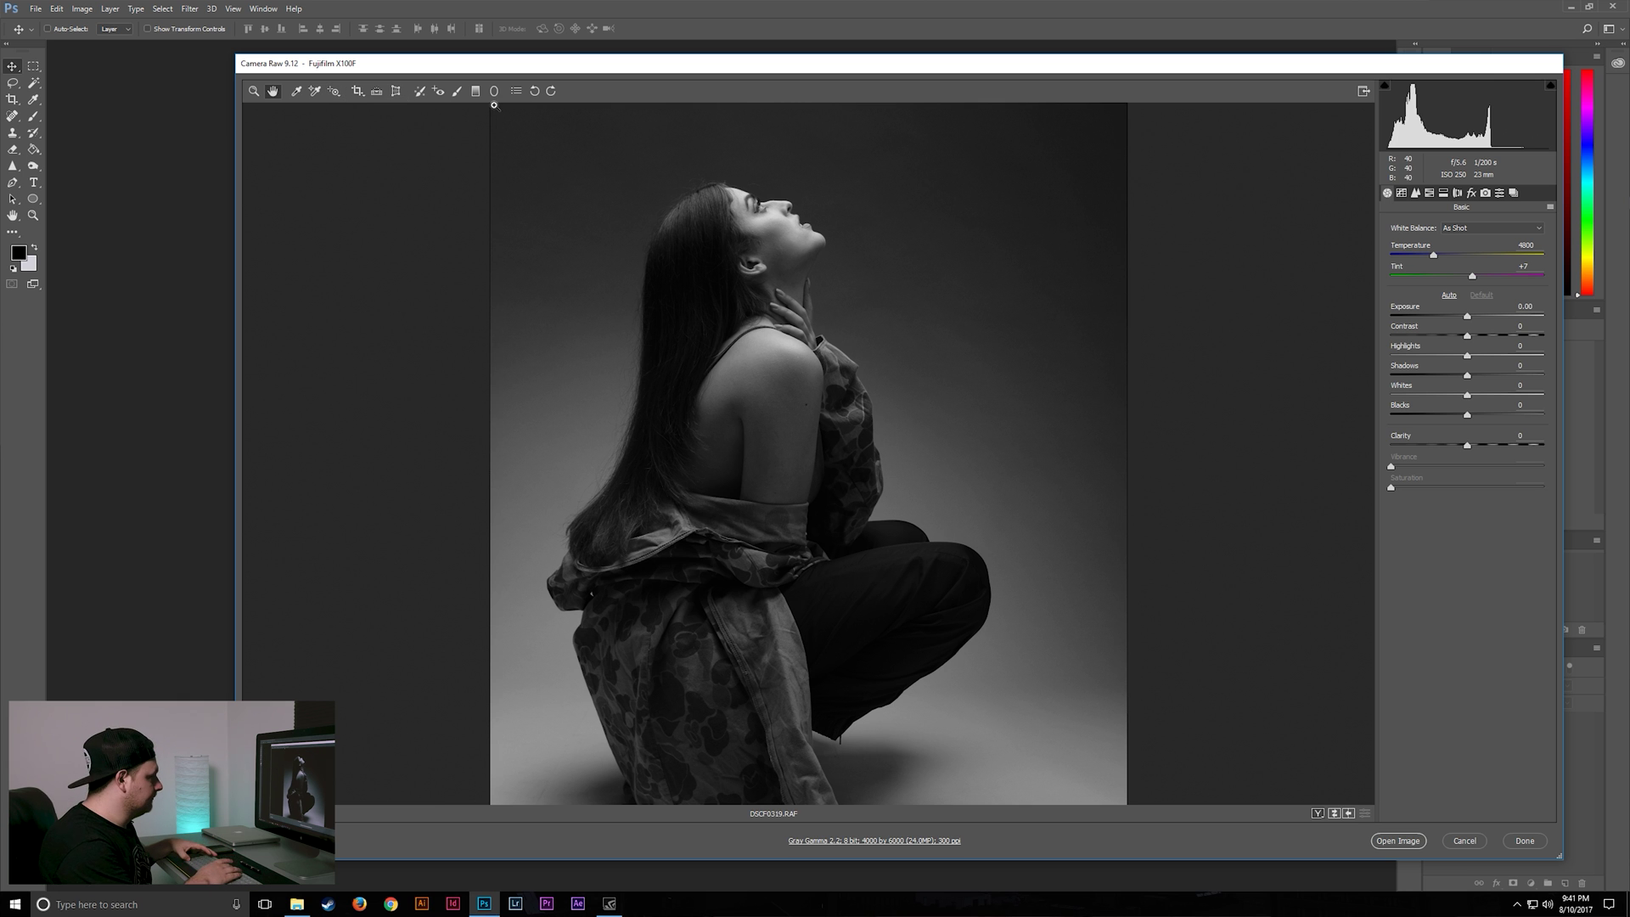
key("ctrl+equal")
key("ctrl+equal")
left_click_drag(773, 157, 800, 434)
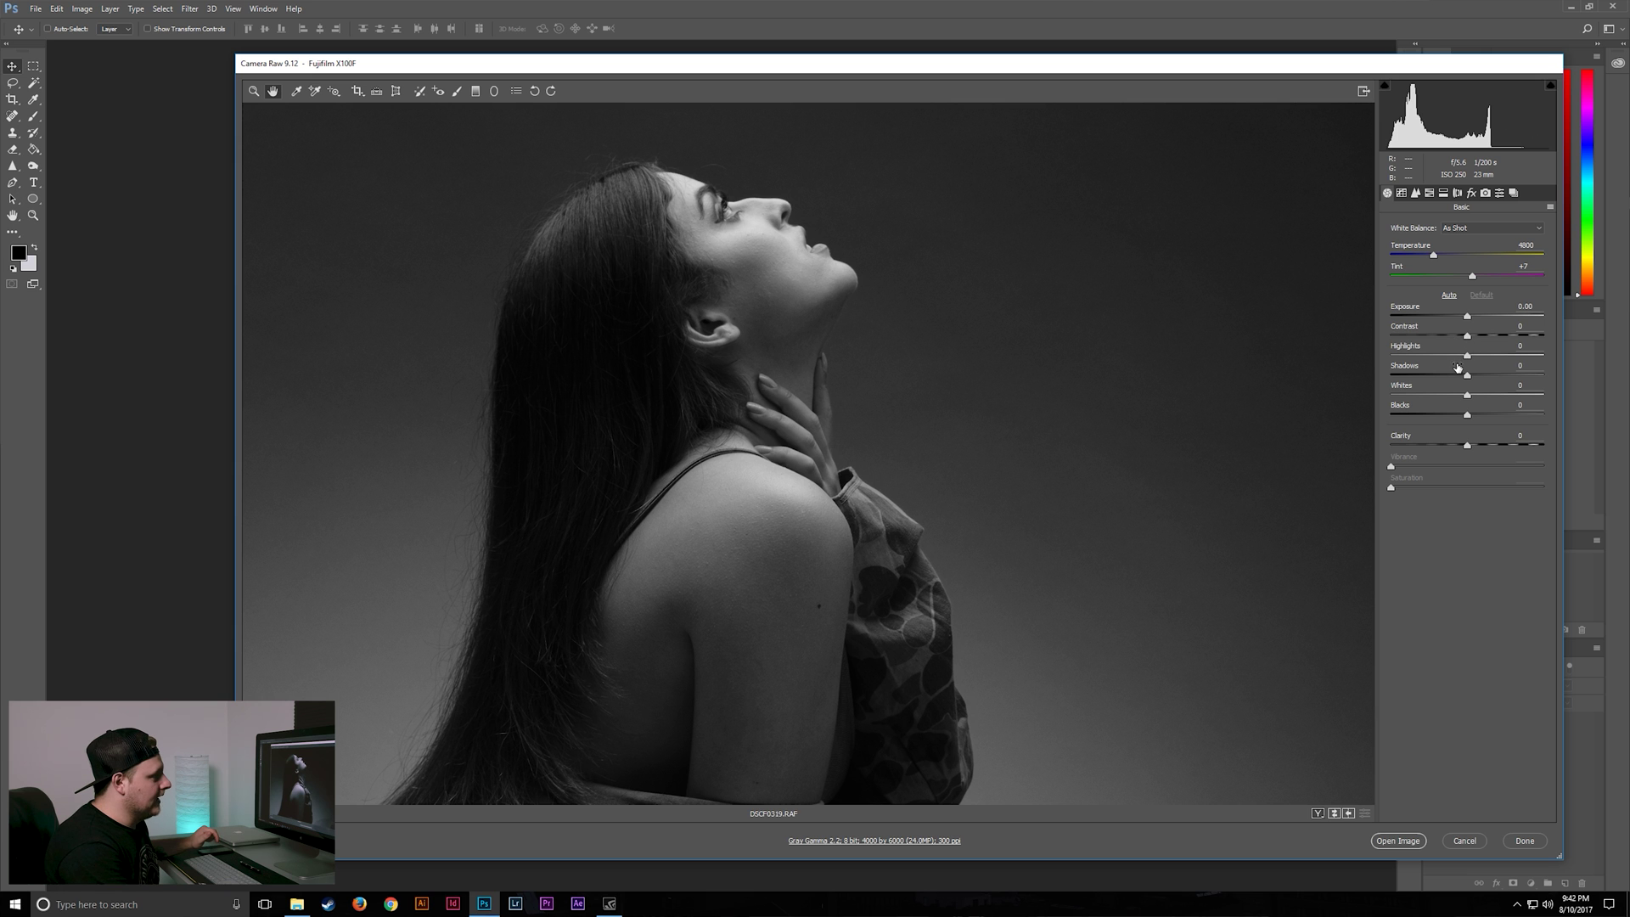
left_click_drag(1473, 356, 1409, 396)
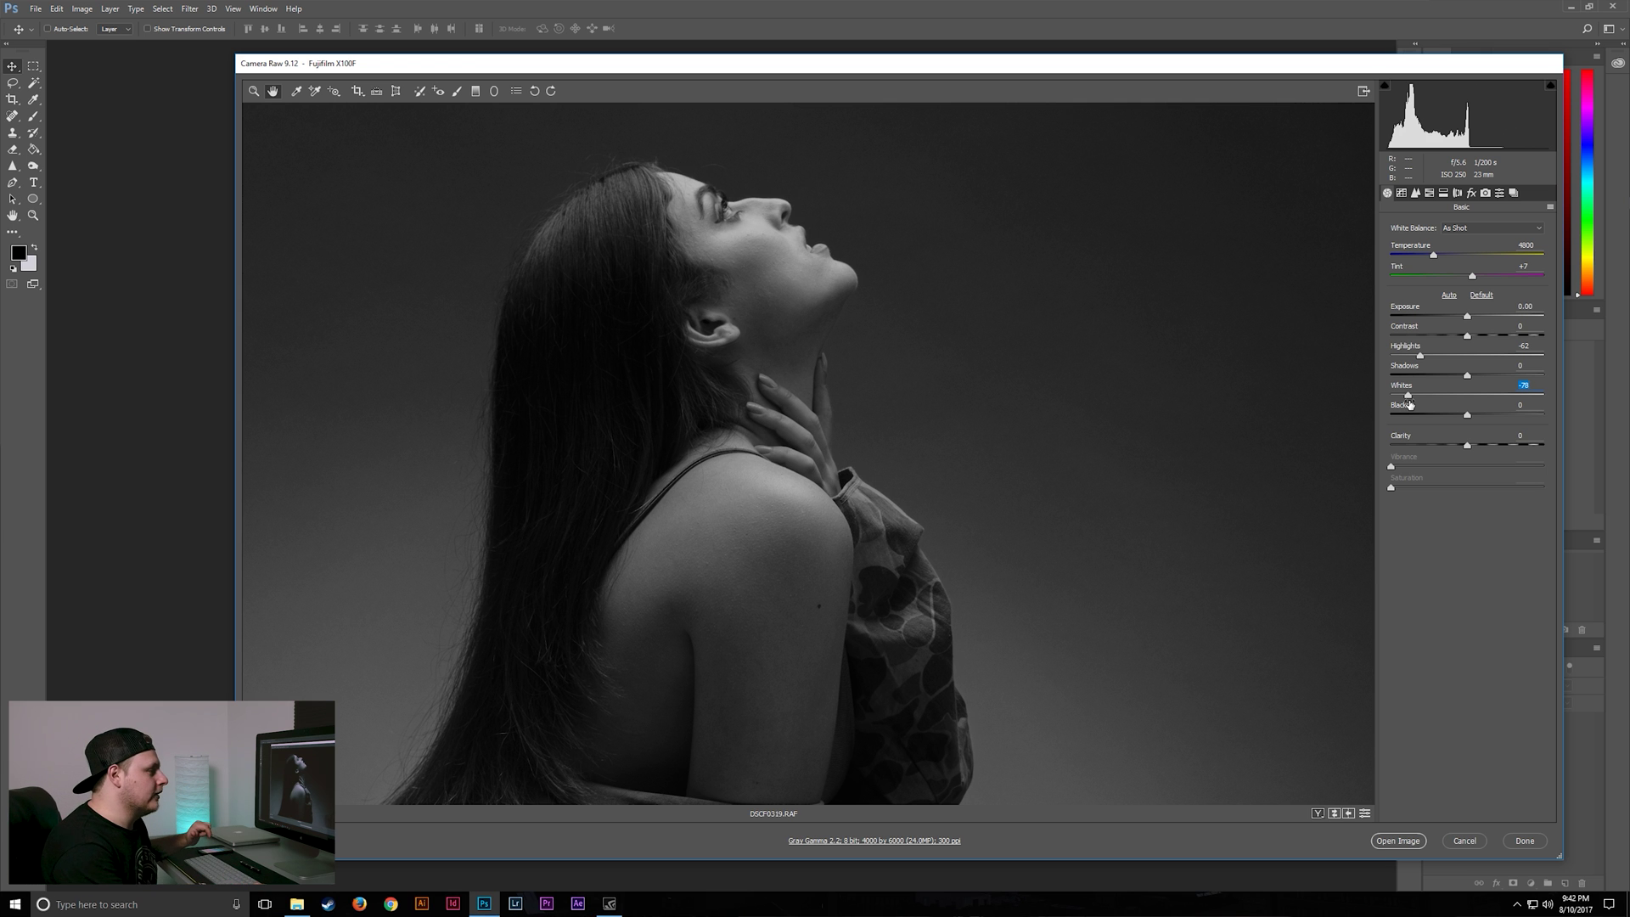
left_click_drag(1407, 396, 1477, 449)
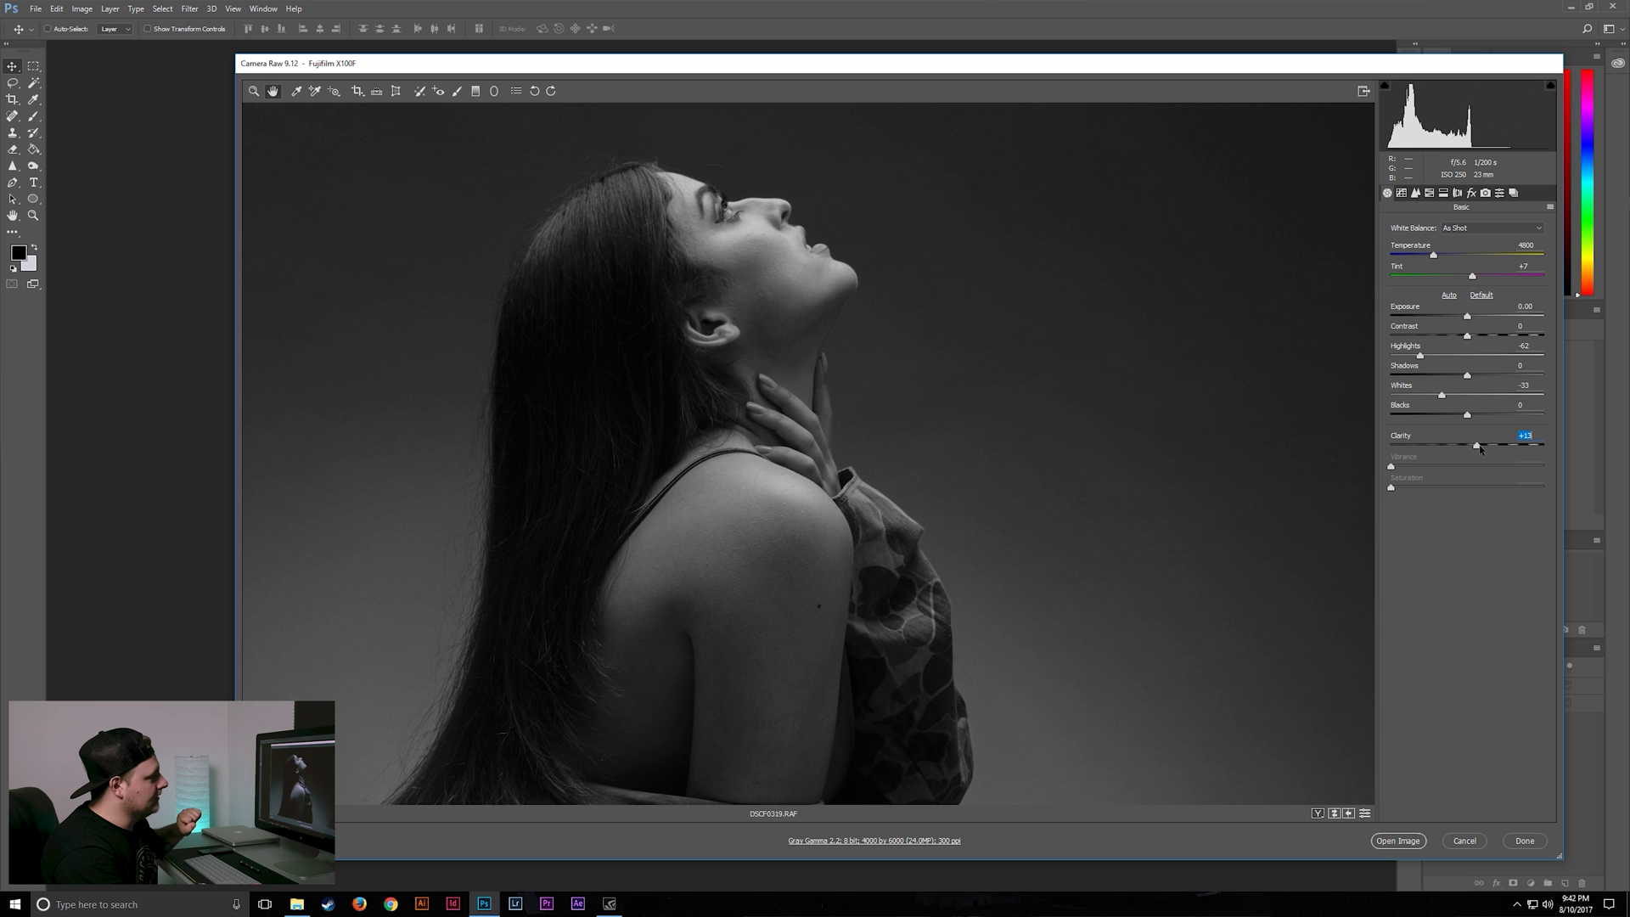
Step: Set Shadows to -8 and Blacks to +5, and open the developed image for editing
left_click_drag(830, 528, 891, 331)
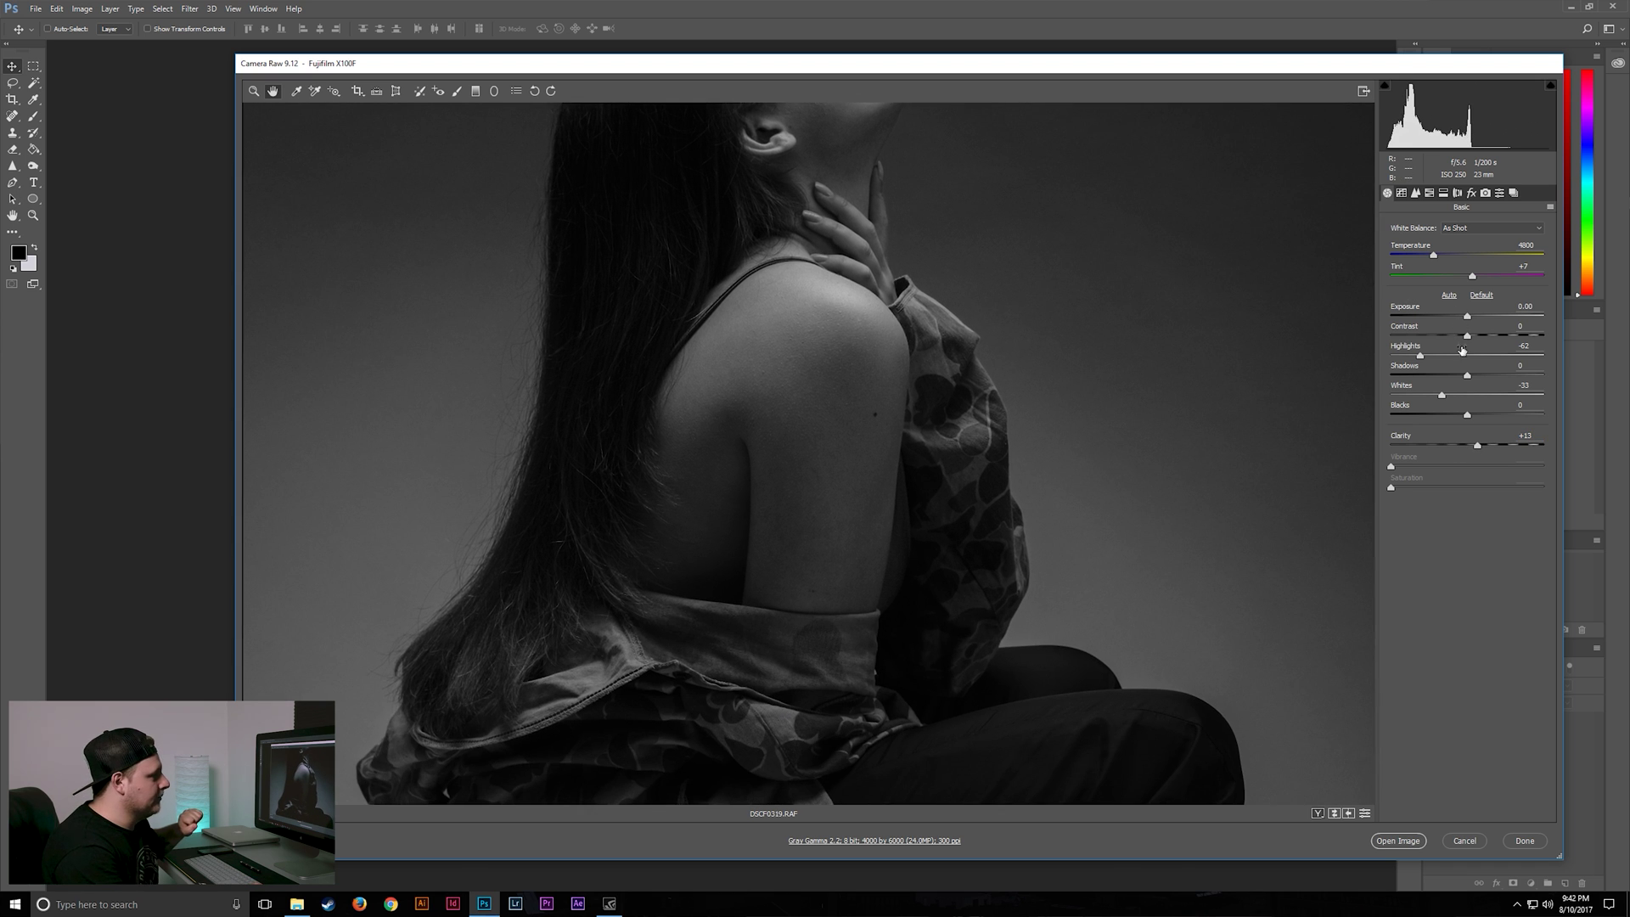
left_click_drag(1467, 377, 1458, 383)
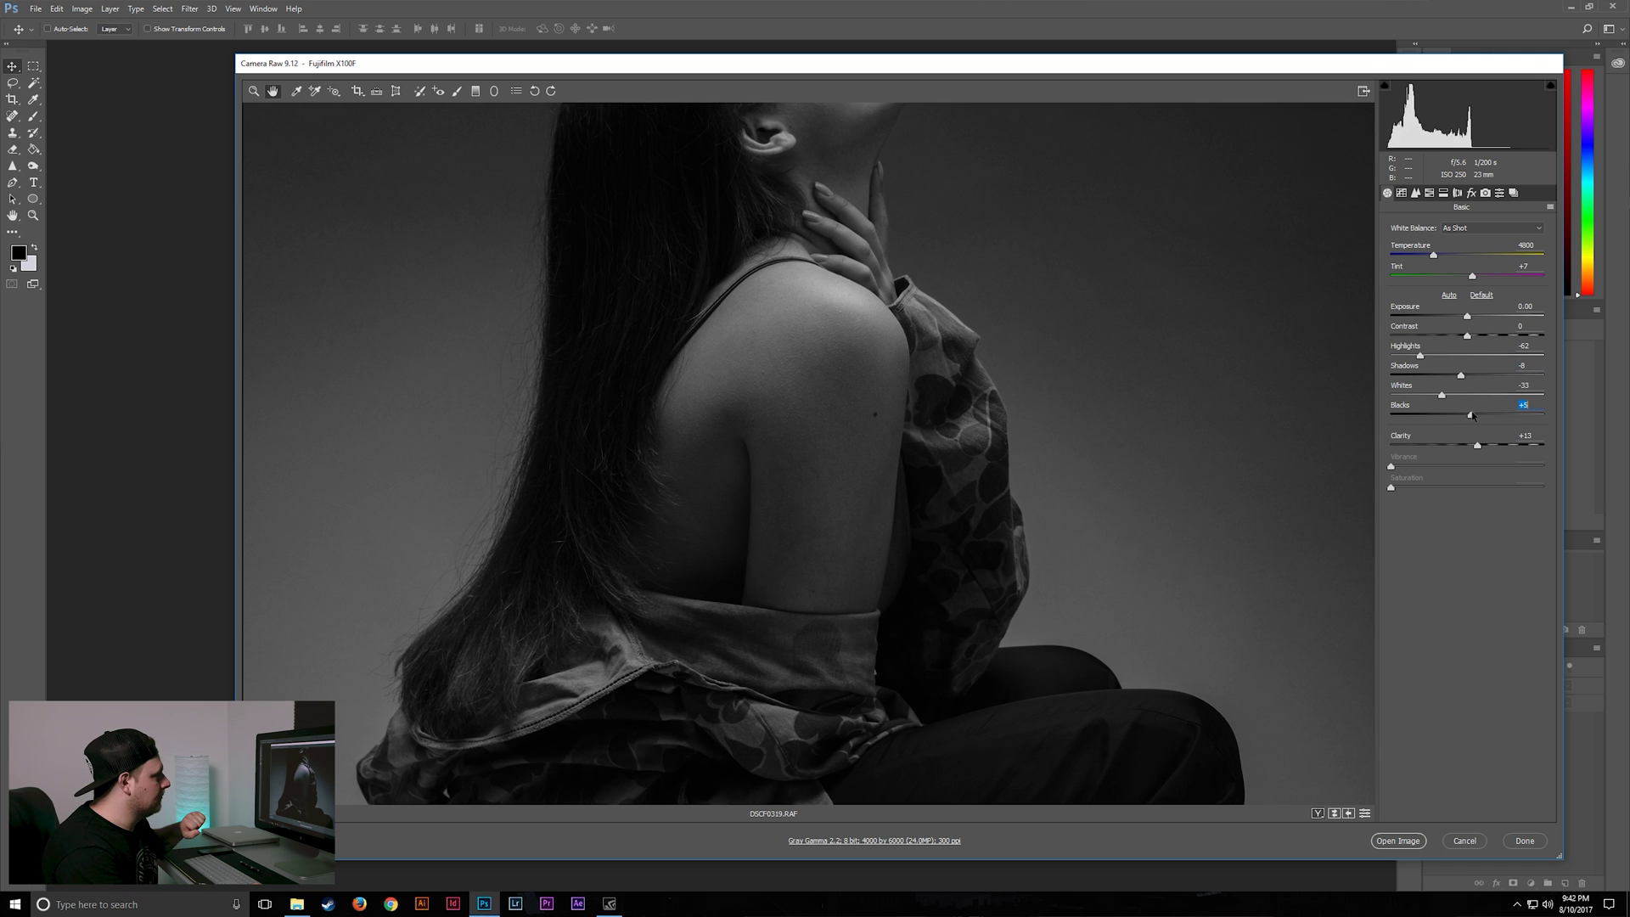
left_click(1397, 840)
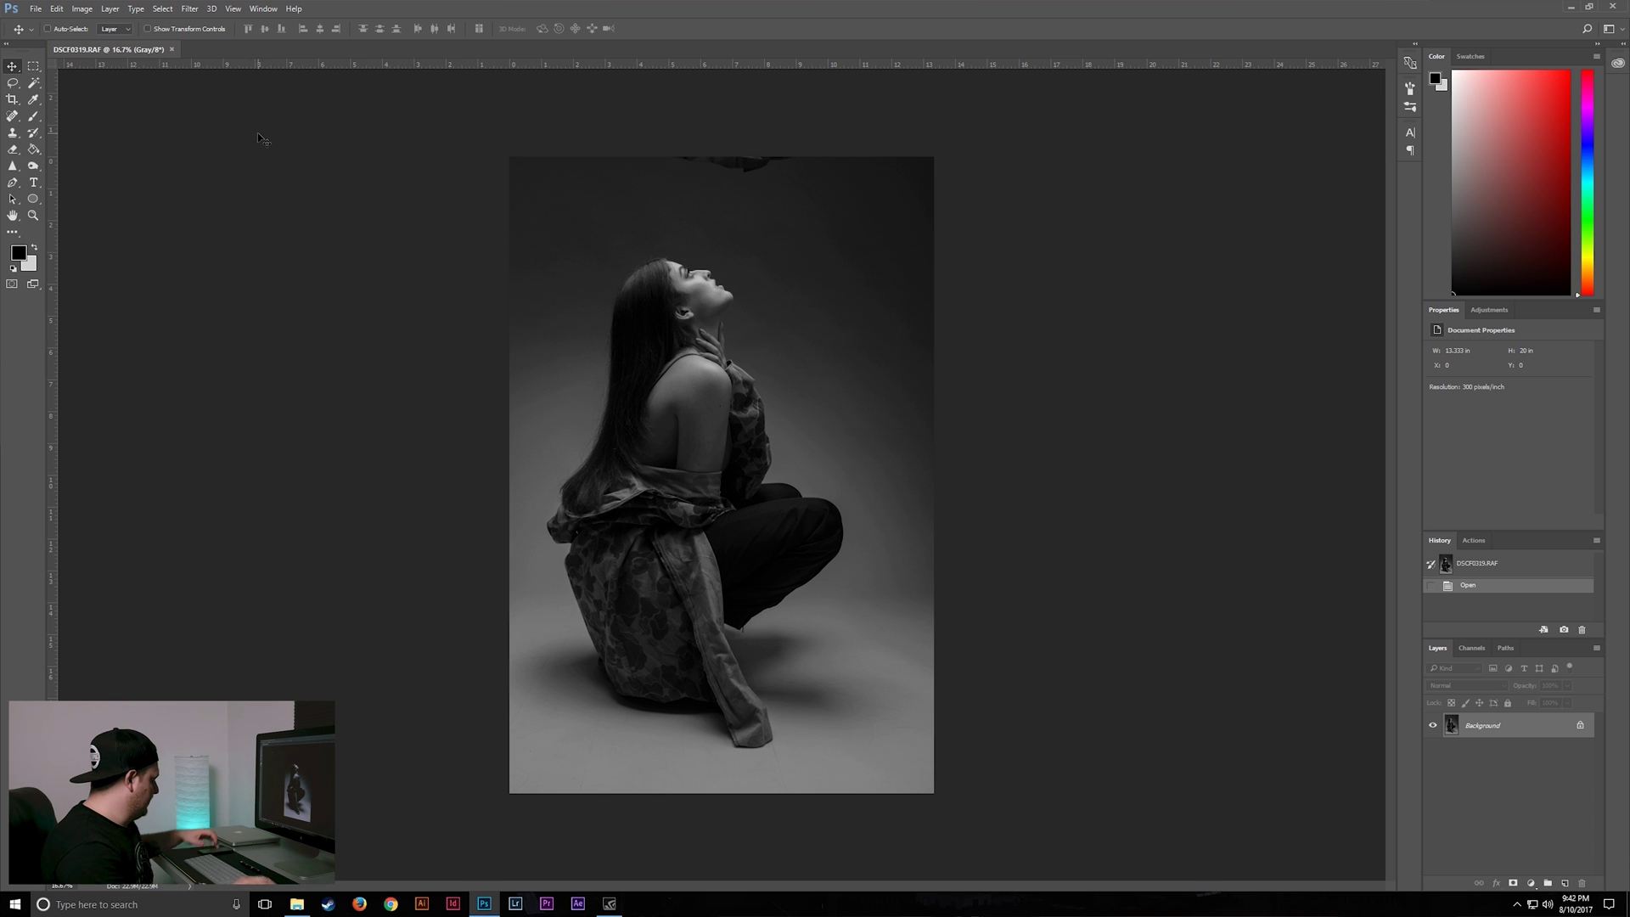
Step: Set up the Clone Stamp with a much larger soft brush for retouching the photo's upper edge
key("ctrl")
key("ctrl+plus")
key("ctrl+plus")
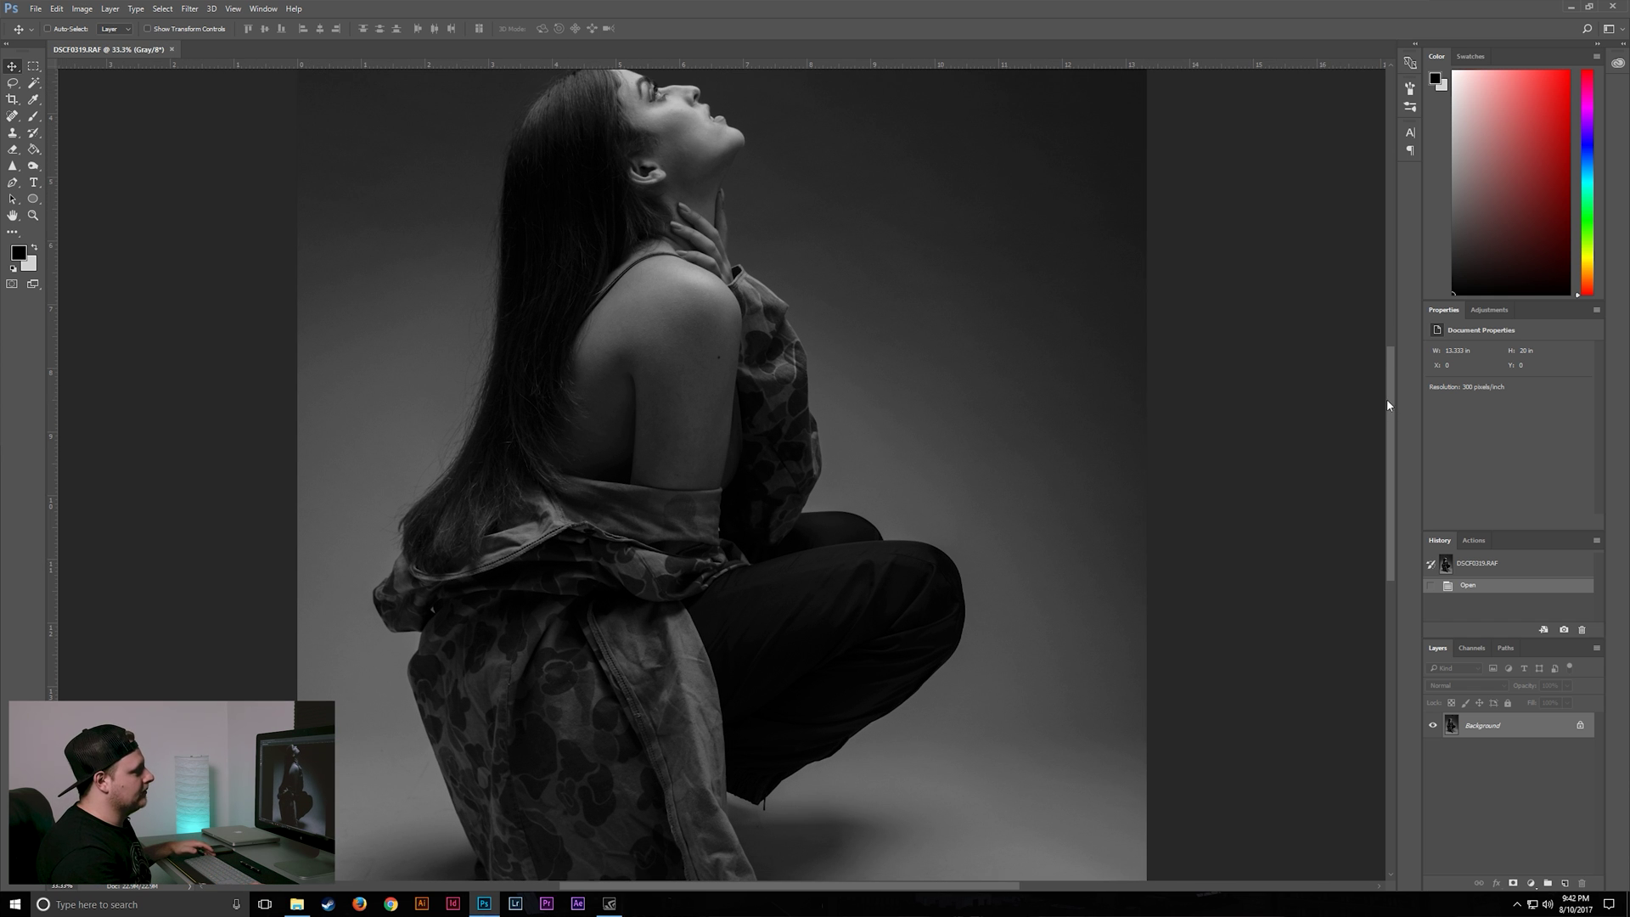
left_click_drag(1387, 405, 1379, 312)
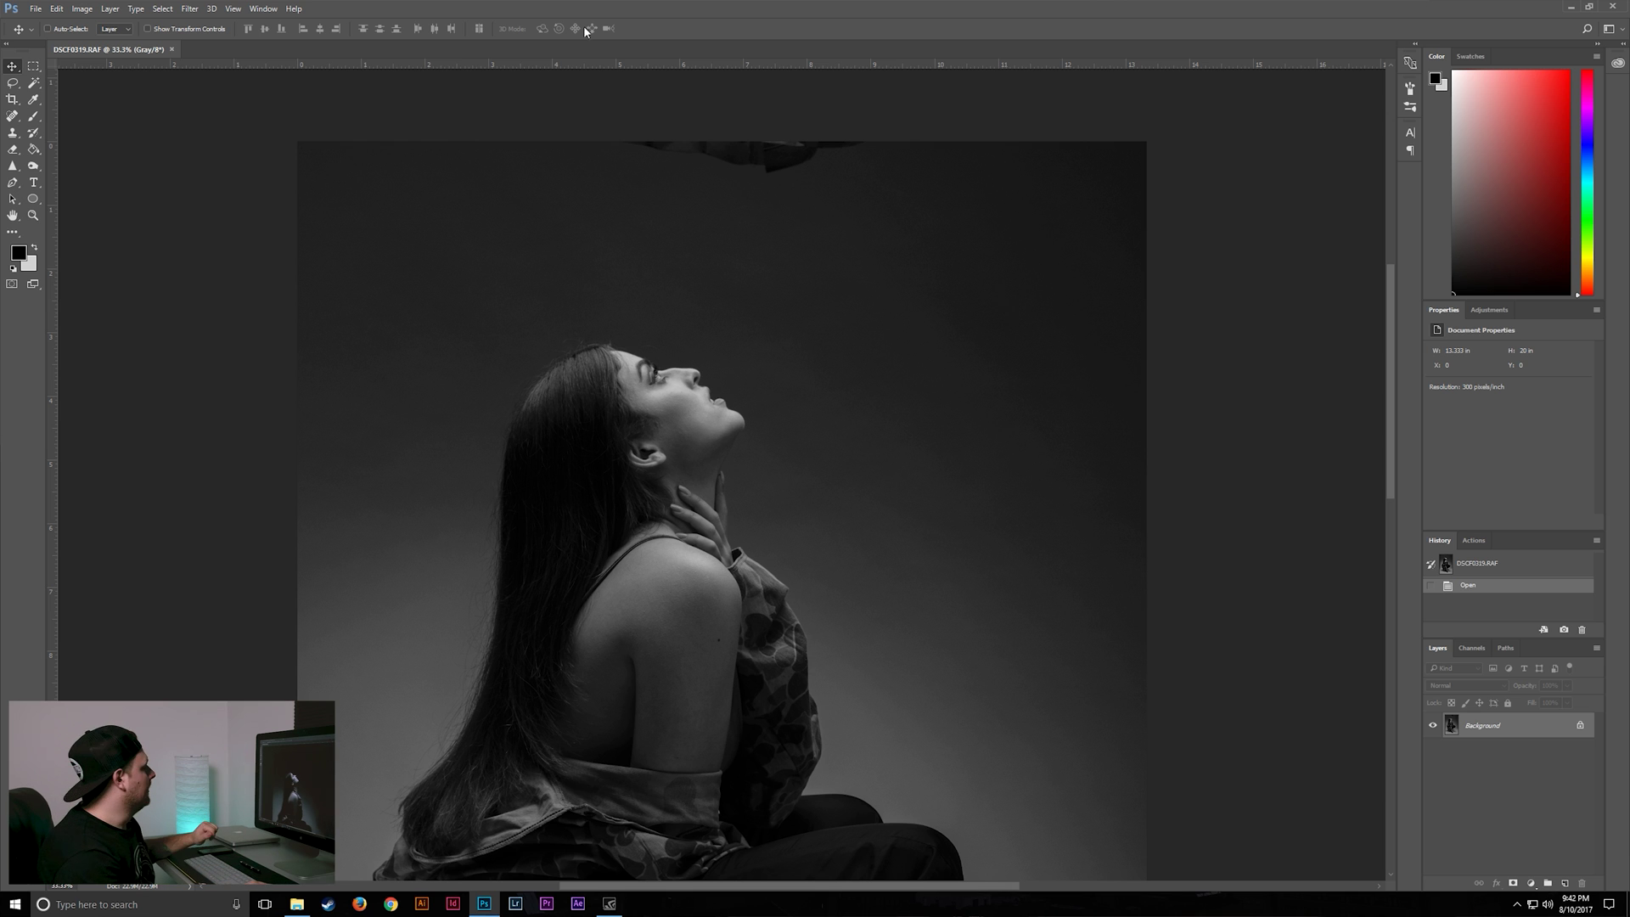
left_click(12, 133)
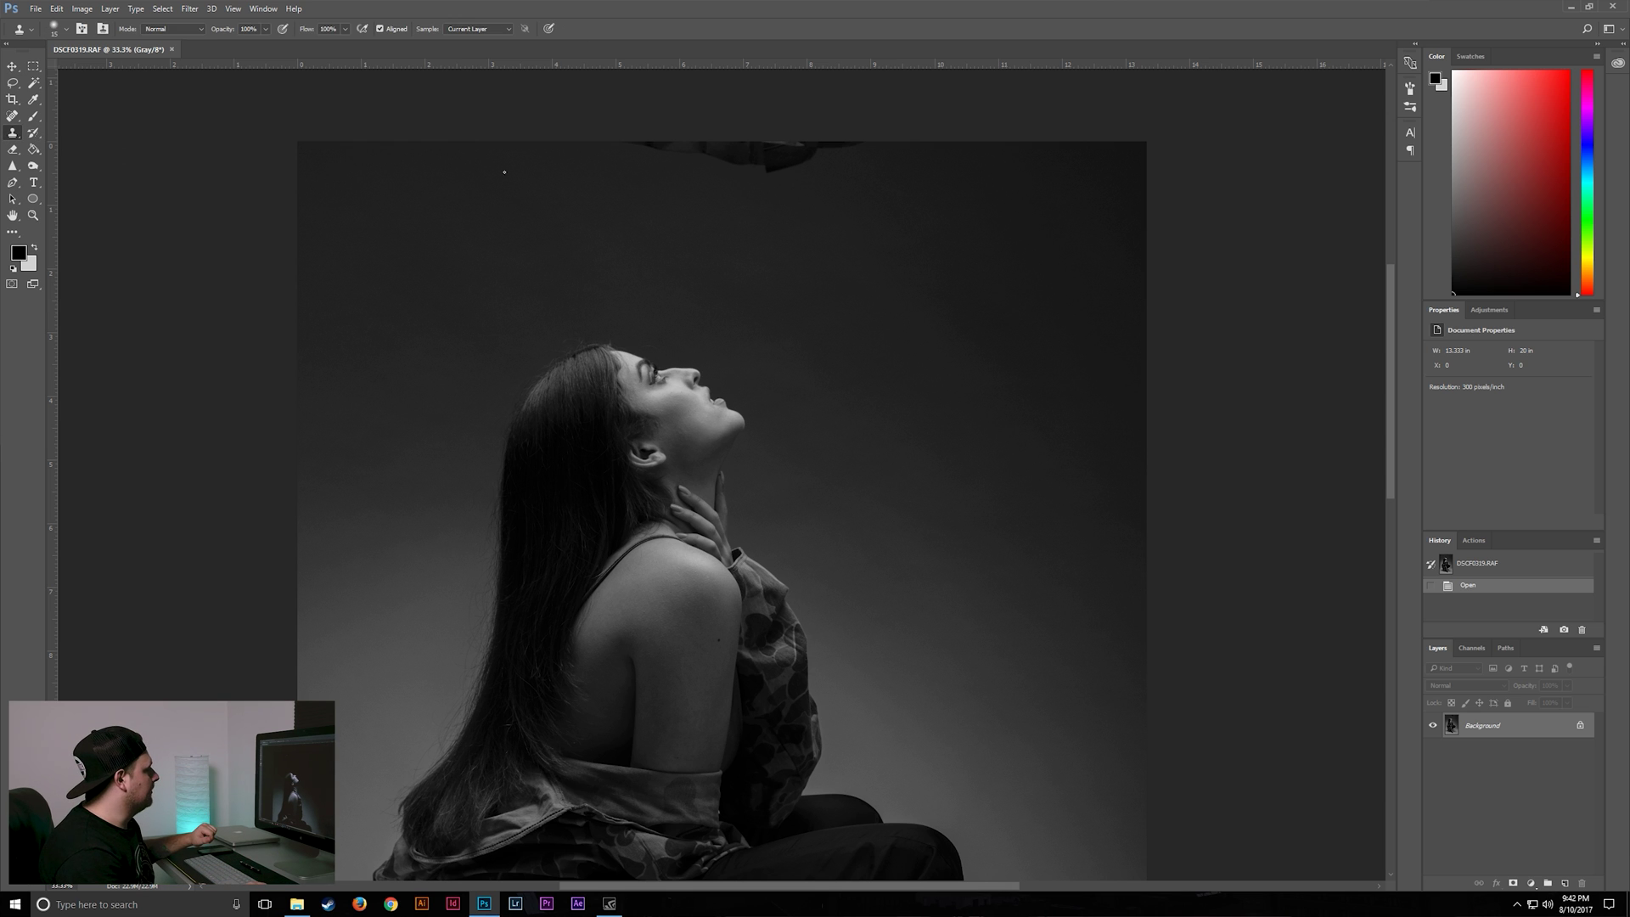
left_click(65, 29)
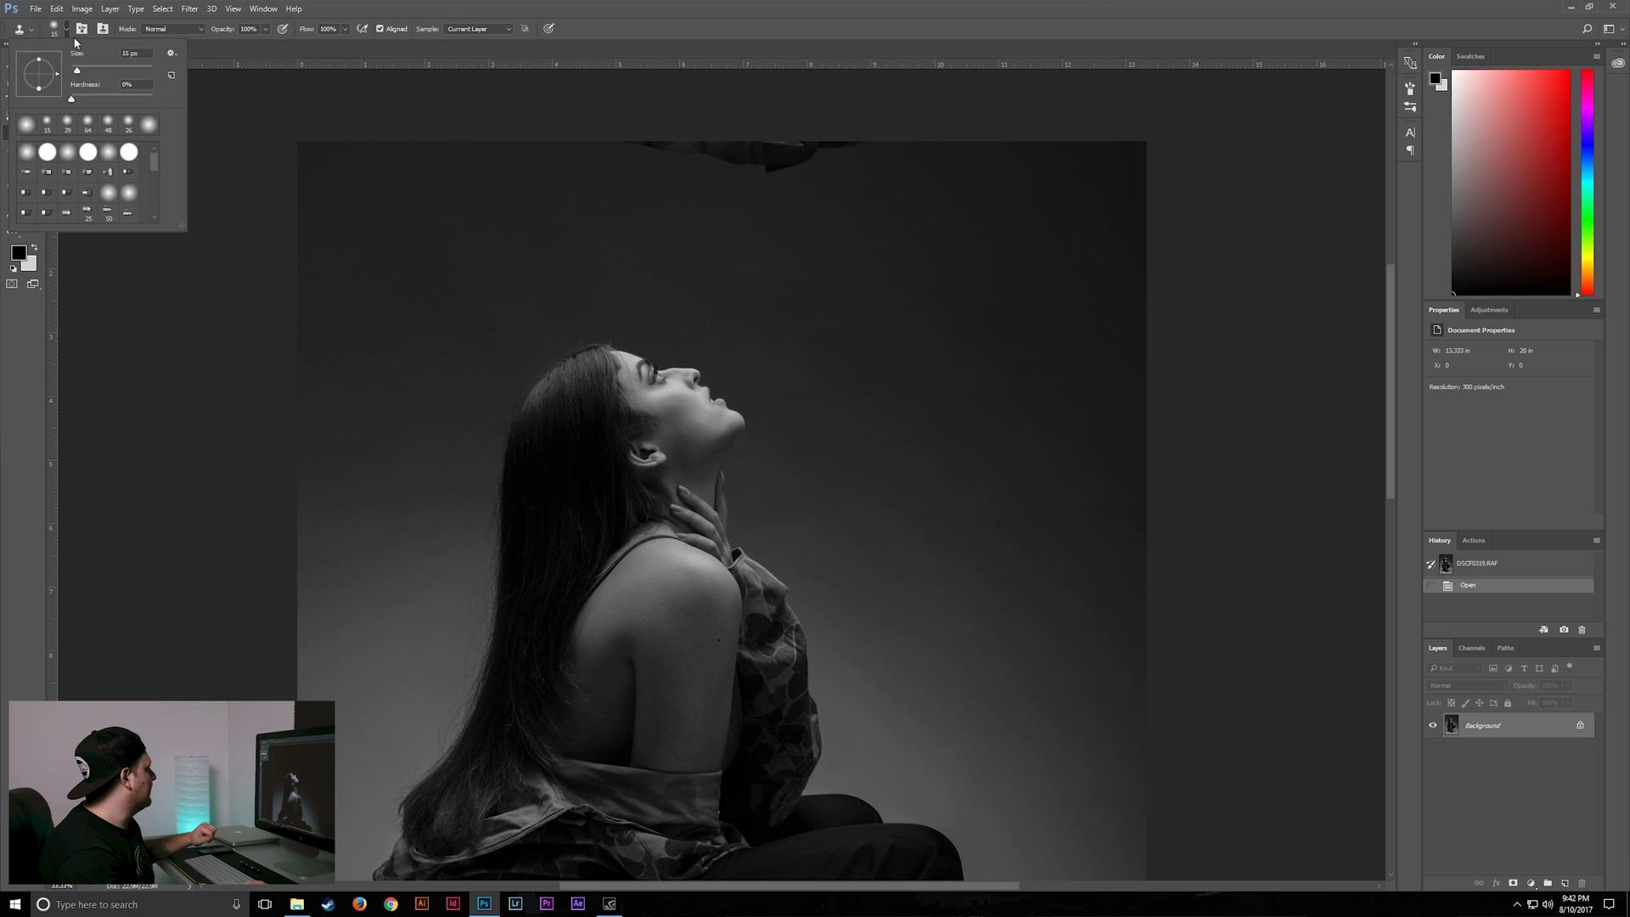
left_click(133, 70)
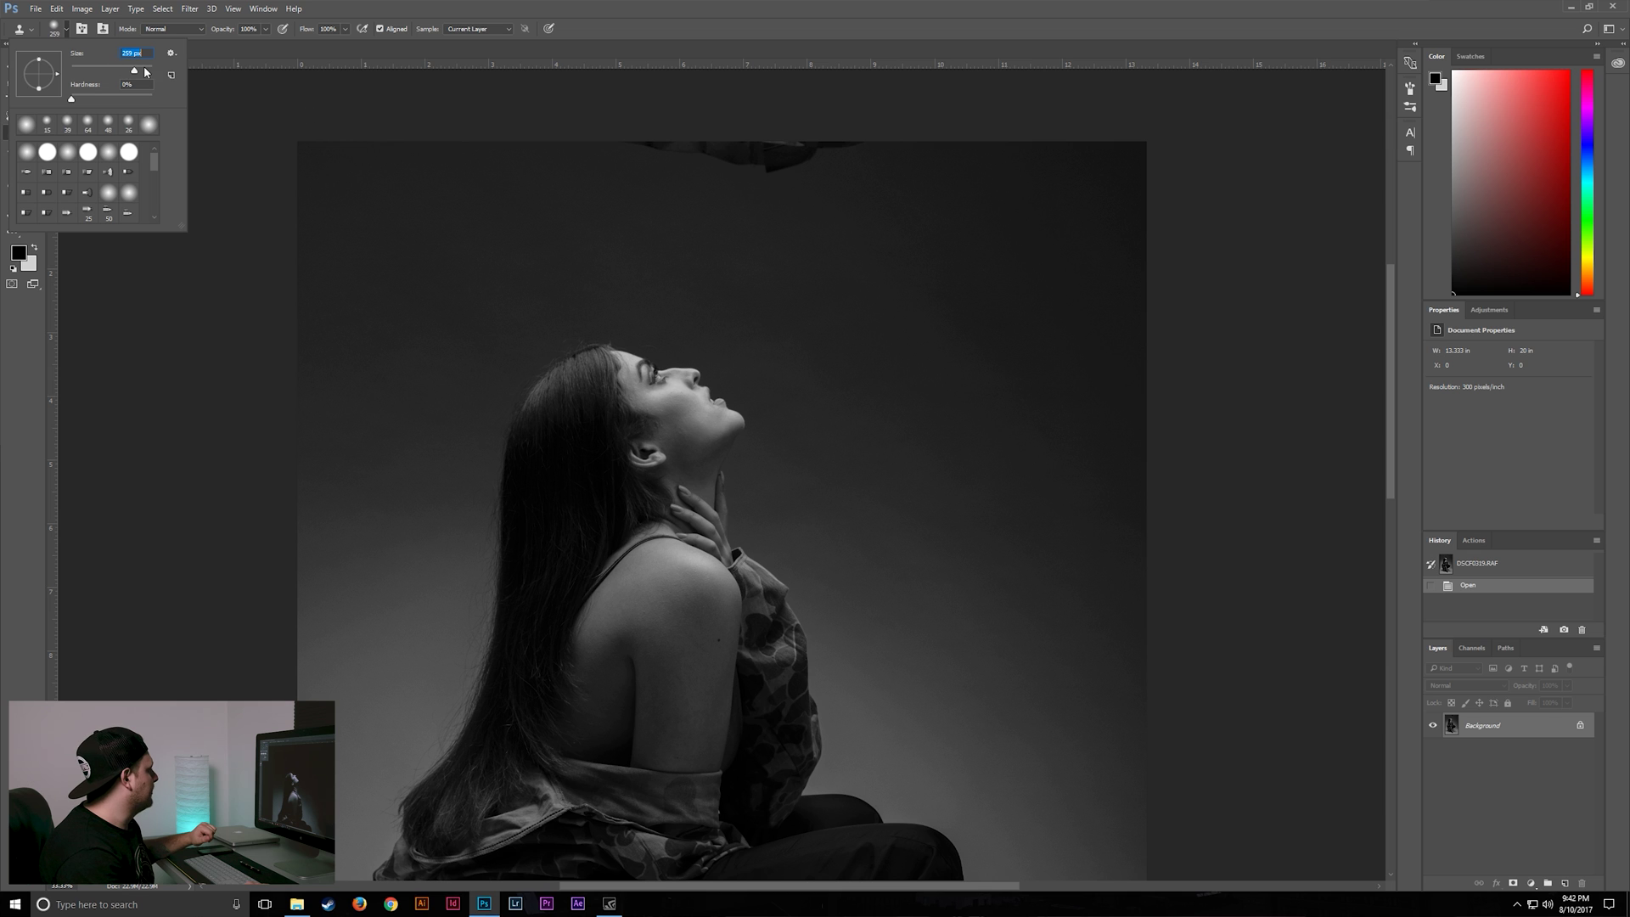
left_click_drag(136, 73, 141, 73)
key("Return")
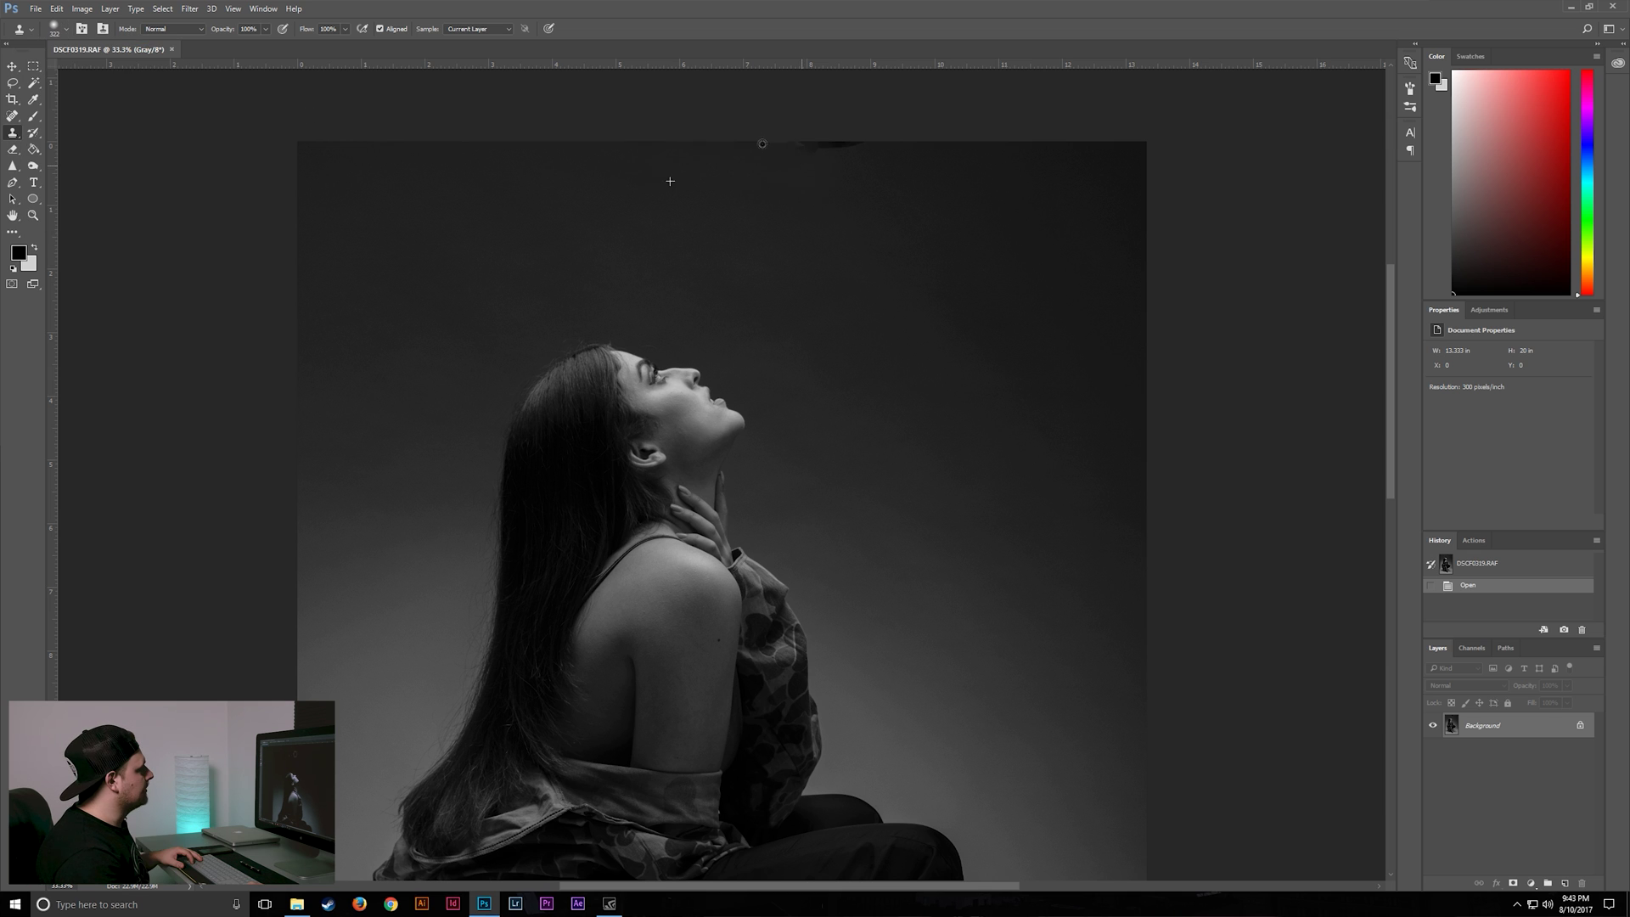
Step: Clone backdrop over the dark object along the photo's upper edge until it is fully covered
left_click(638, 134)
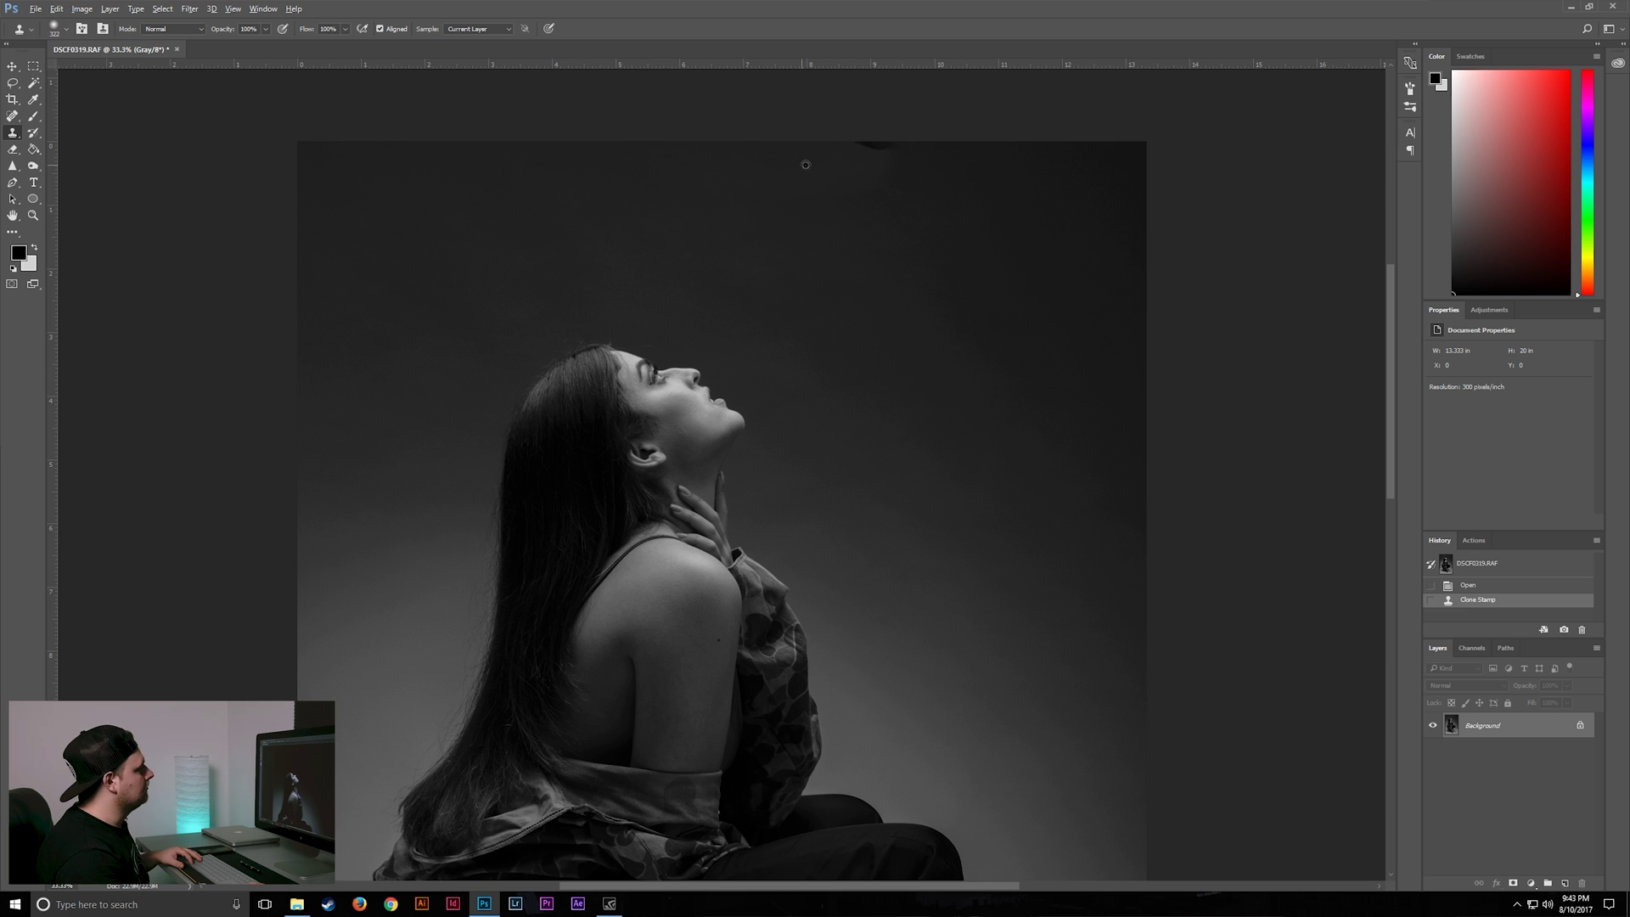
left_click(843, 117)
left_click(878, 136)
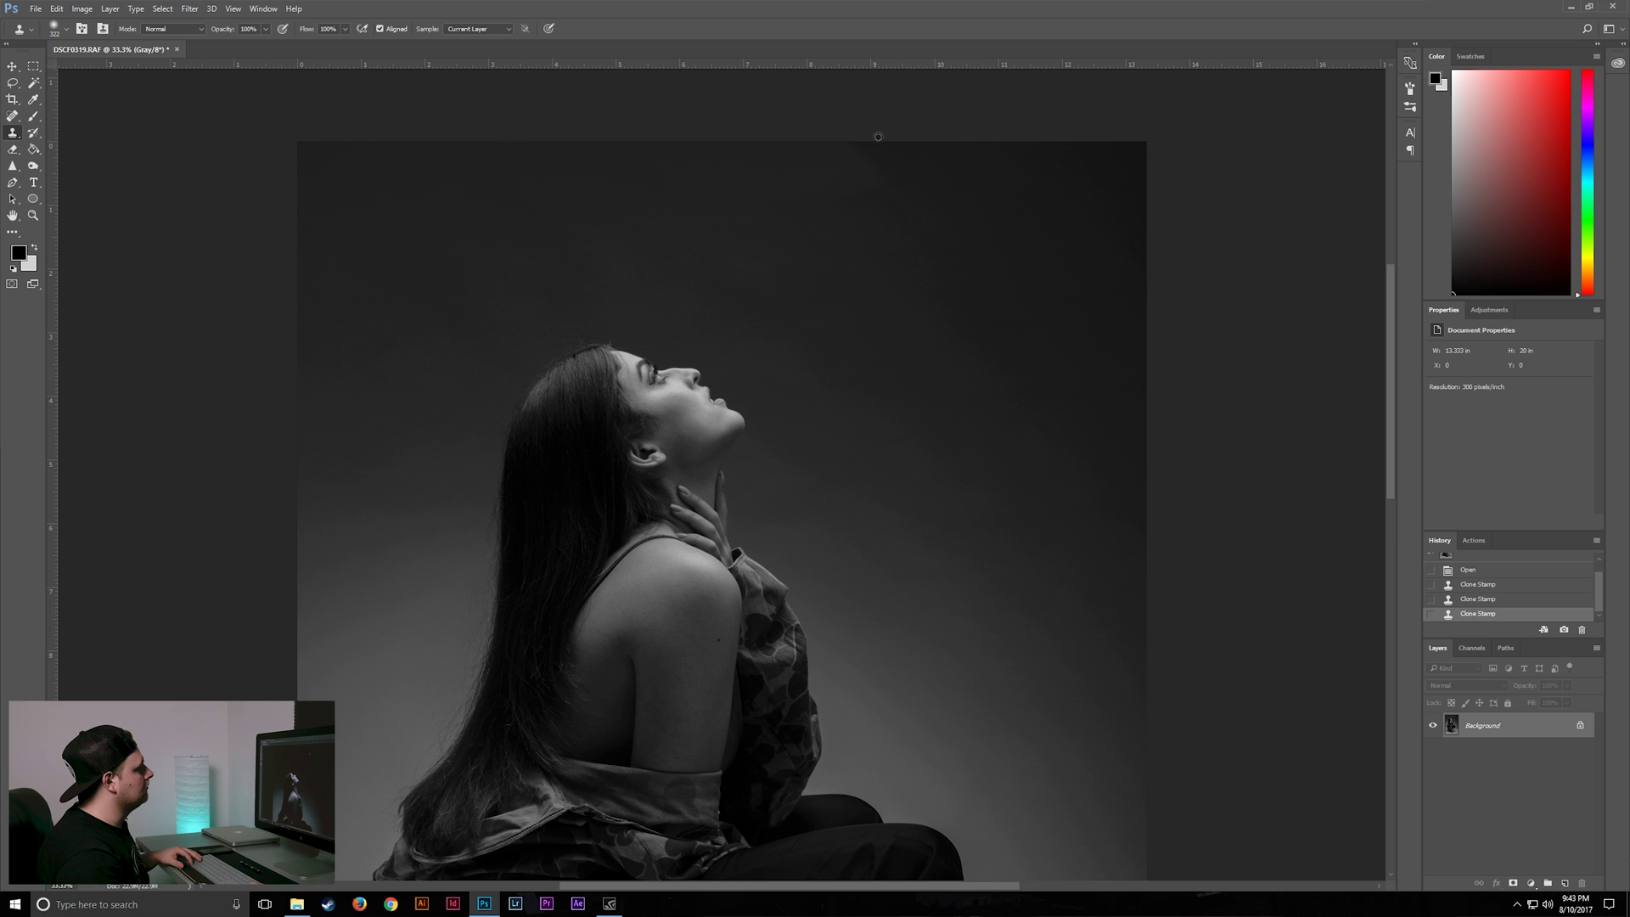
left_click(897, 132)
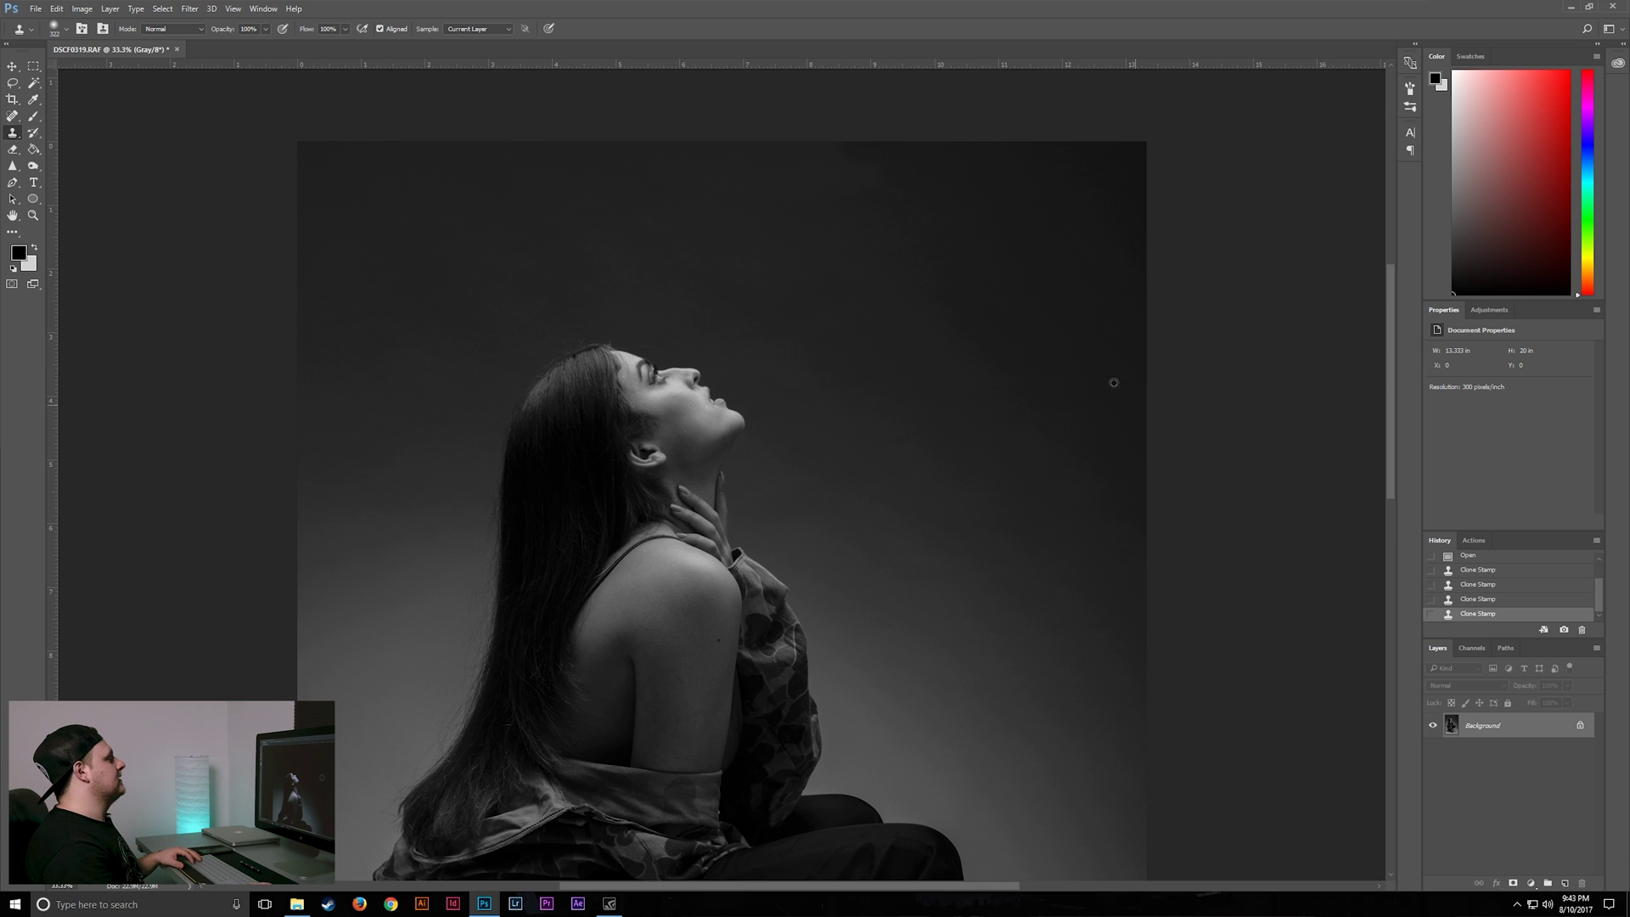
left_click_drag(750, 90, 1123, 111)
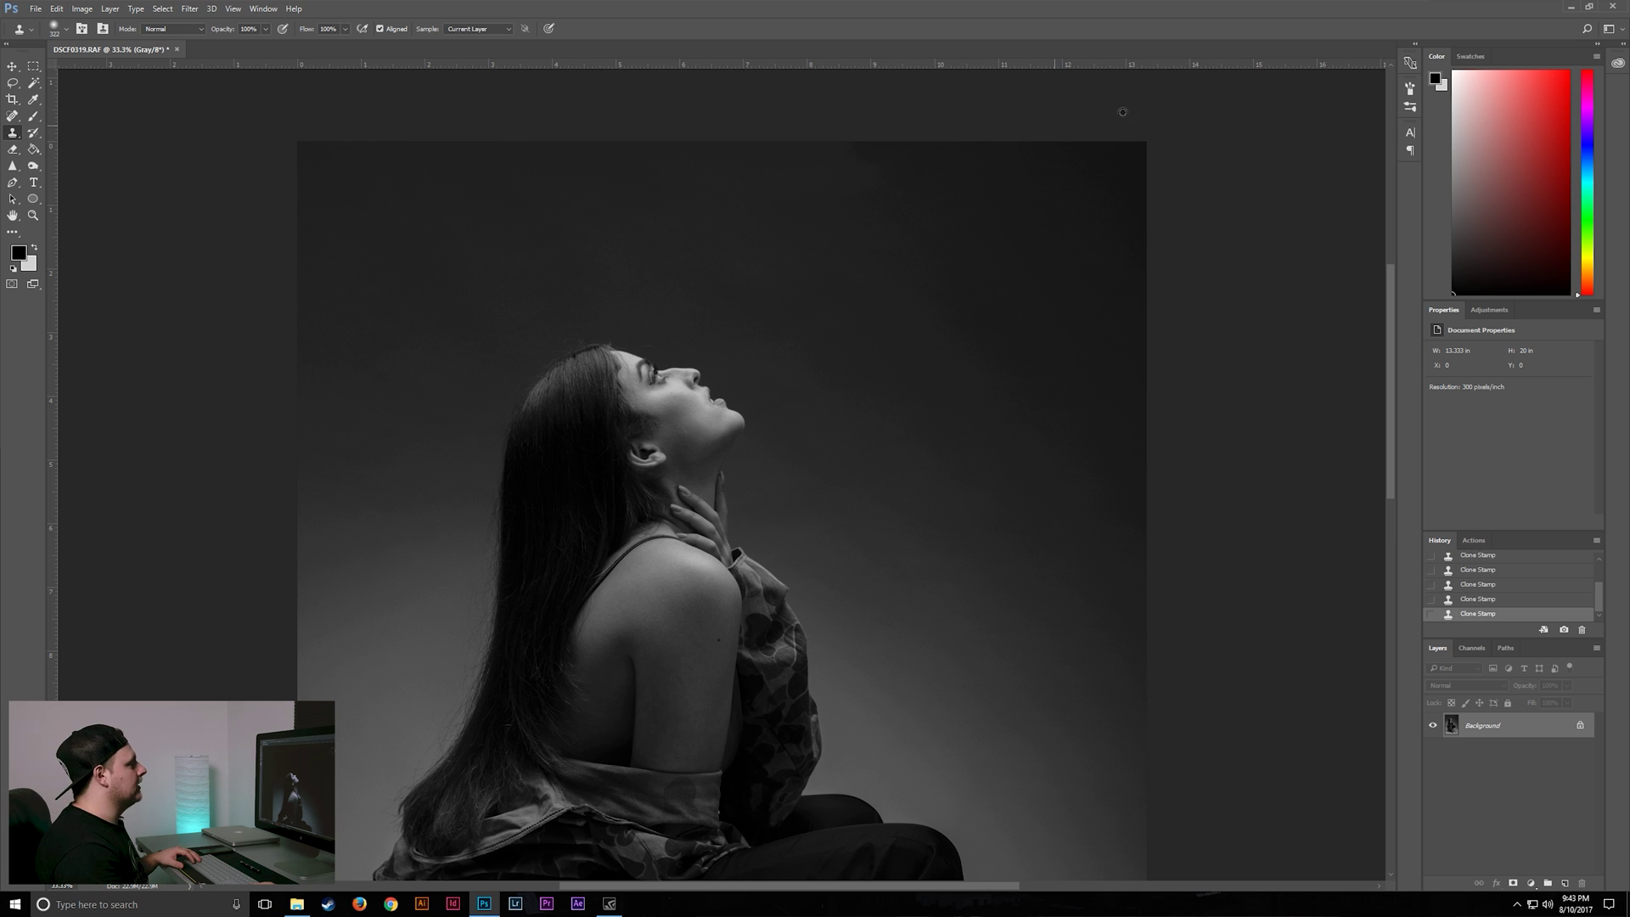
Step: Add an Exposure adjustment layer with a slightly raised Offset and a Gamma Correction of 0.93
scroll(350, 191, "down", 2)
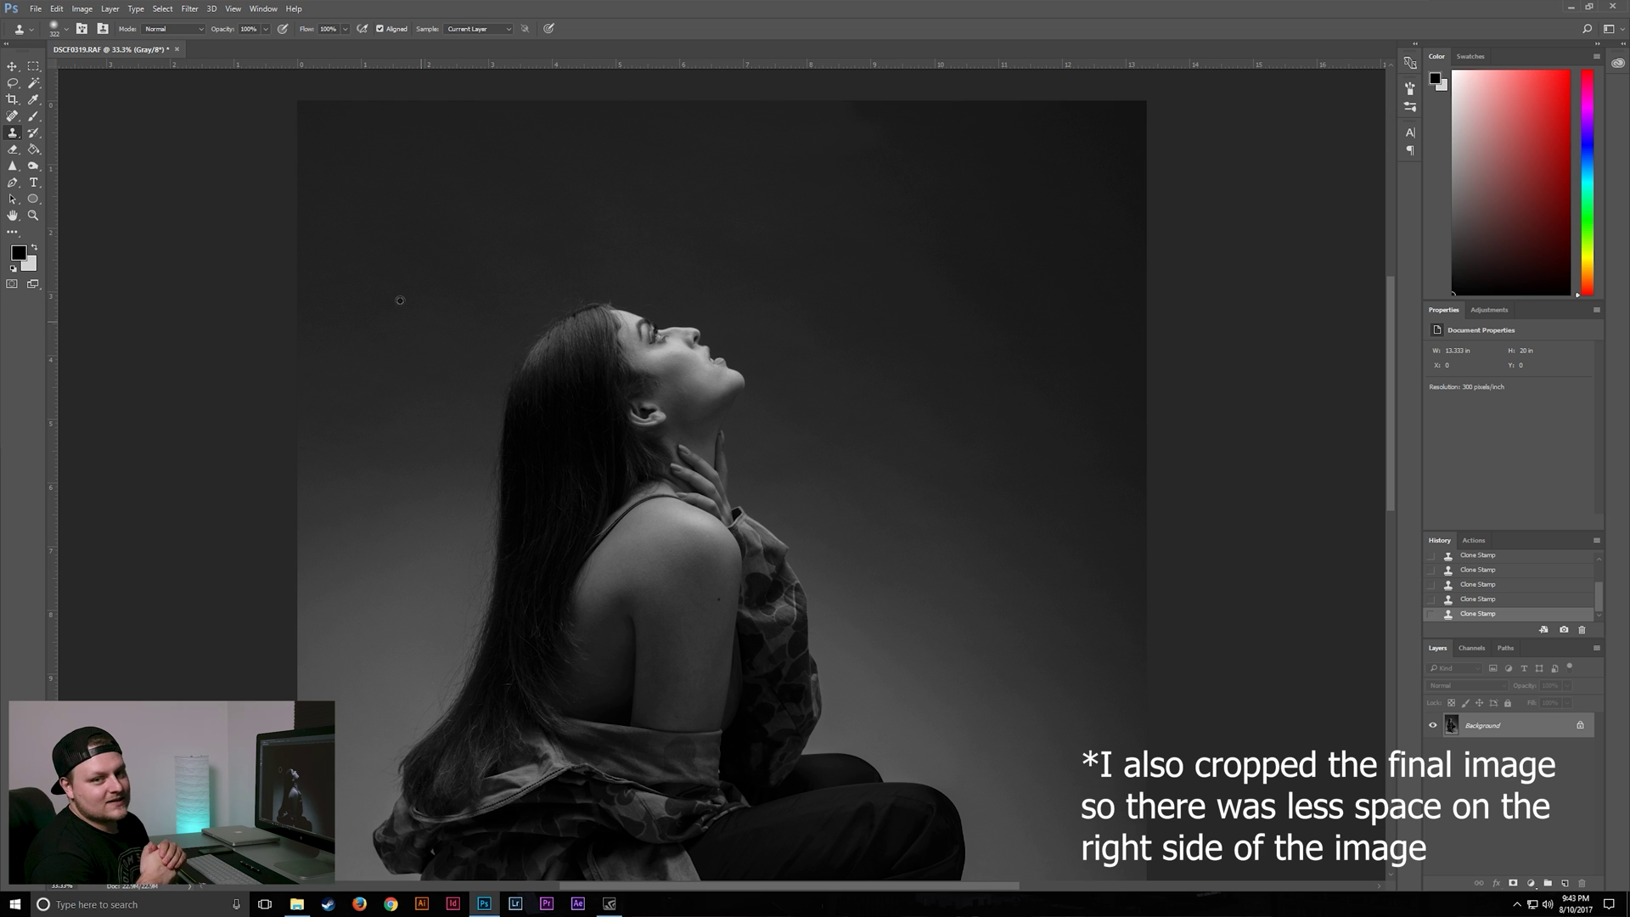
left_click(1495, 310)
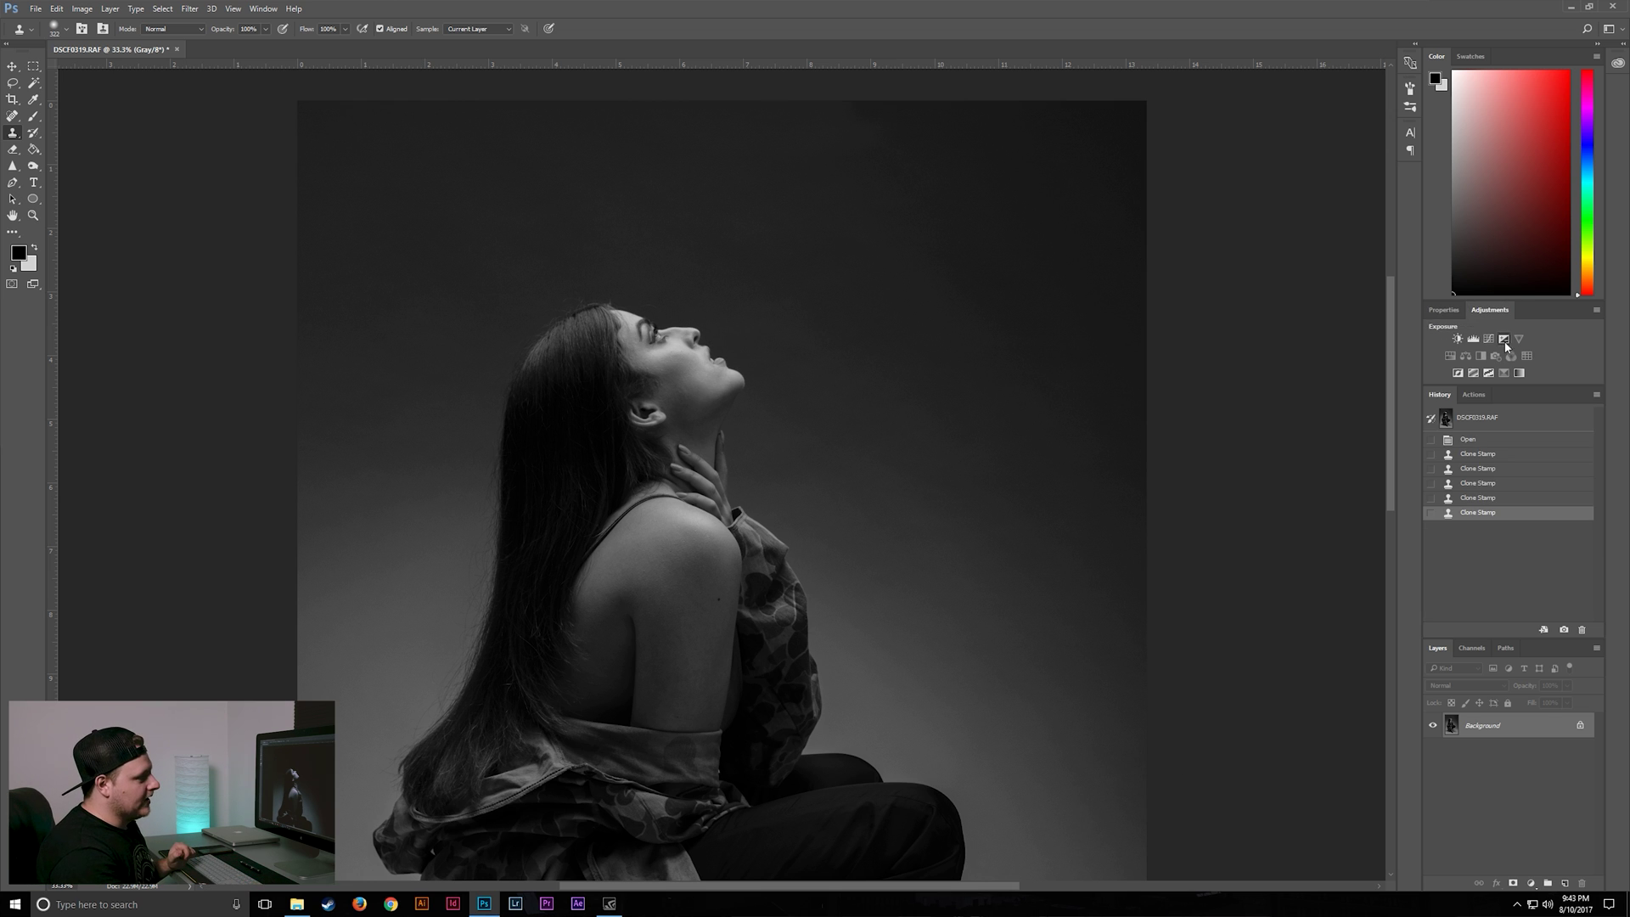
left_click(1504, 339)
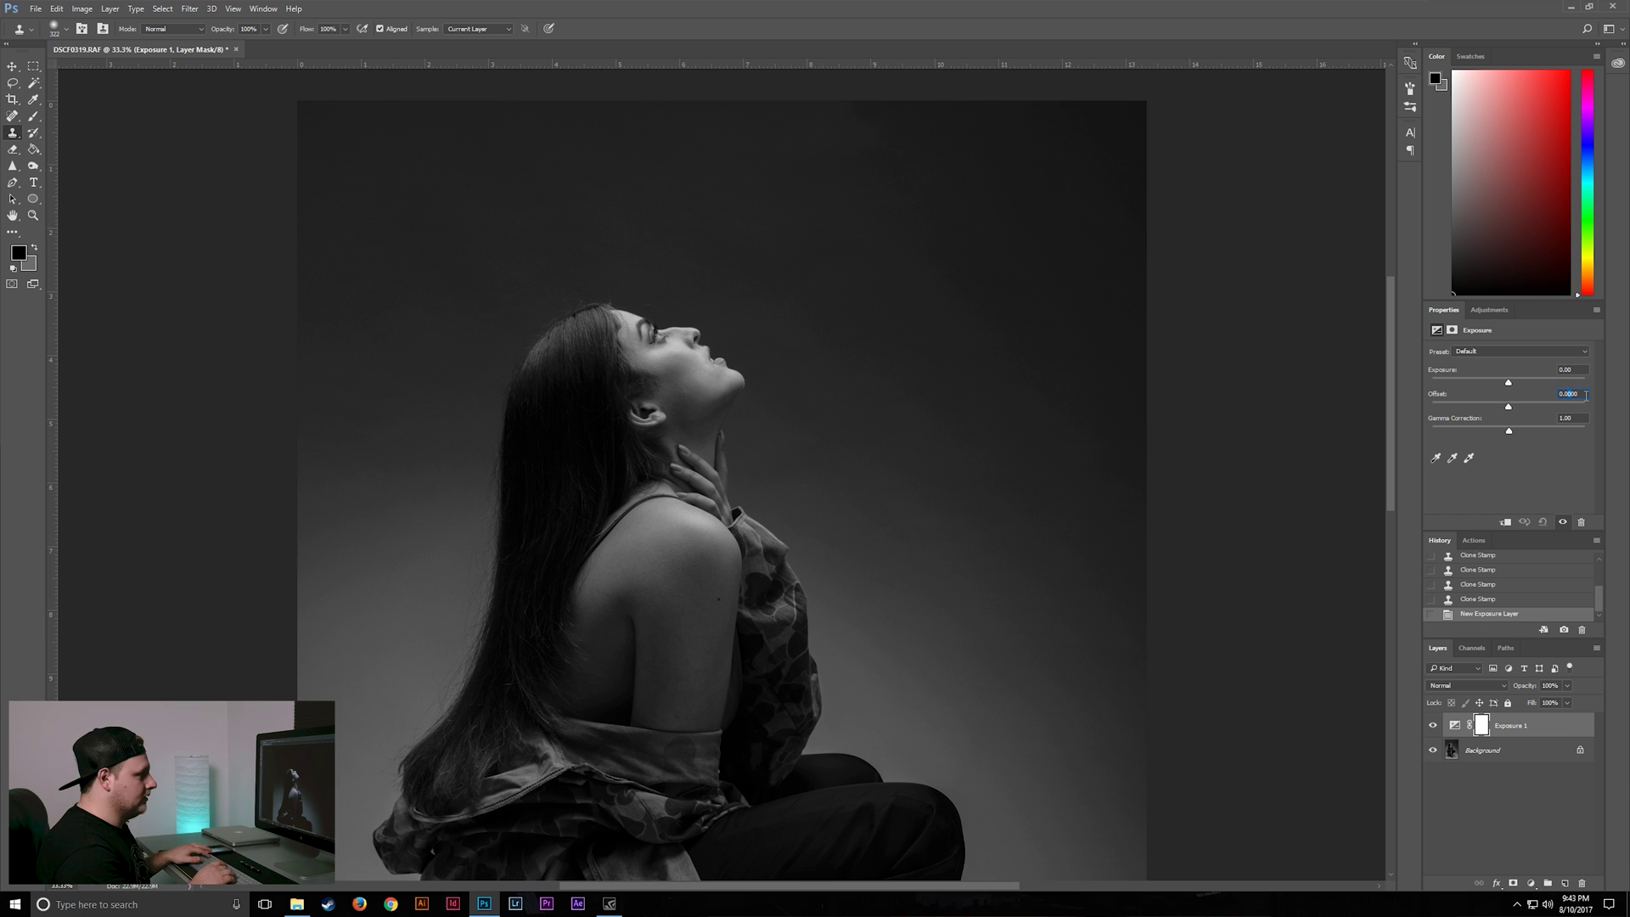
key("Up")
key("Up")
key("Up")
key("Up")
key("Up")
key("Up")
key("Up")
key("Up")
key("Up")
key("Up")
key("Up")
key("Up")
key("Up")
key("Up")
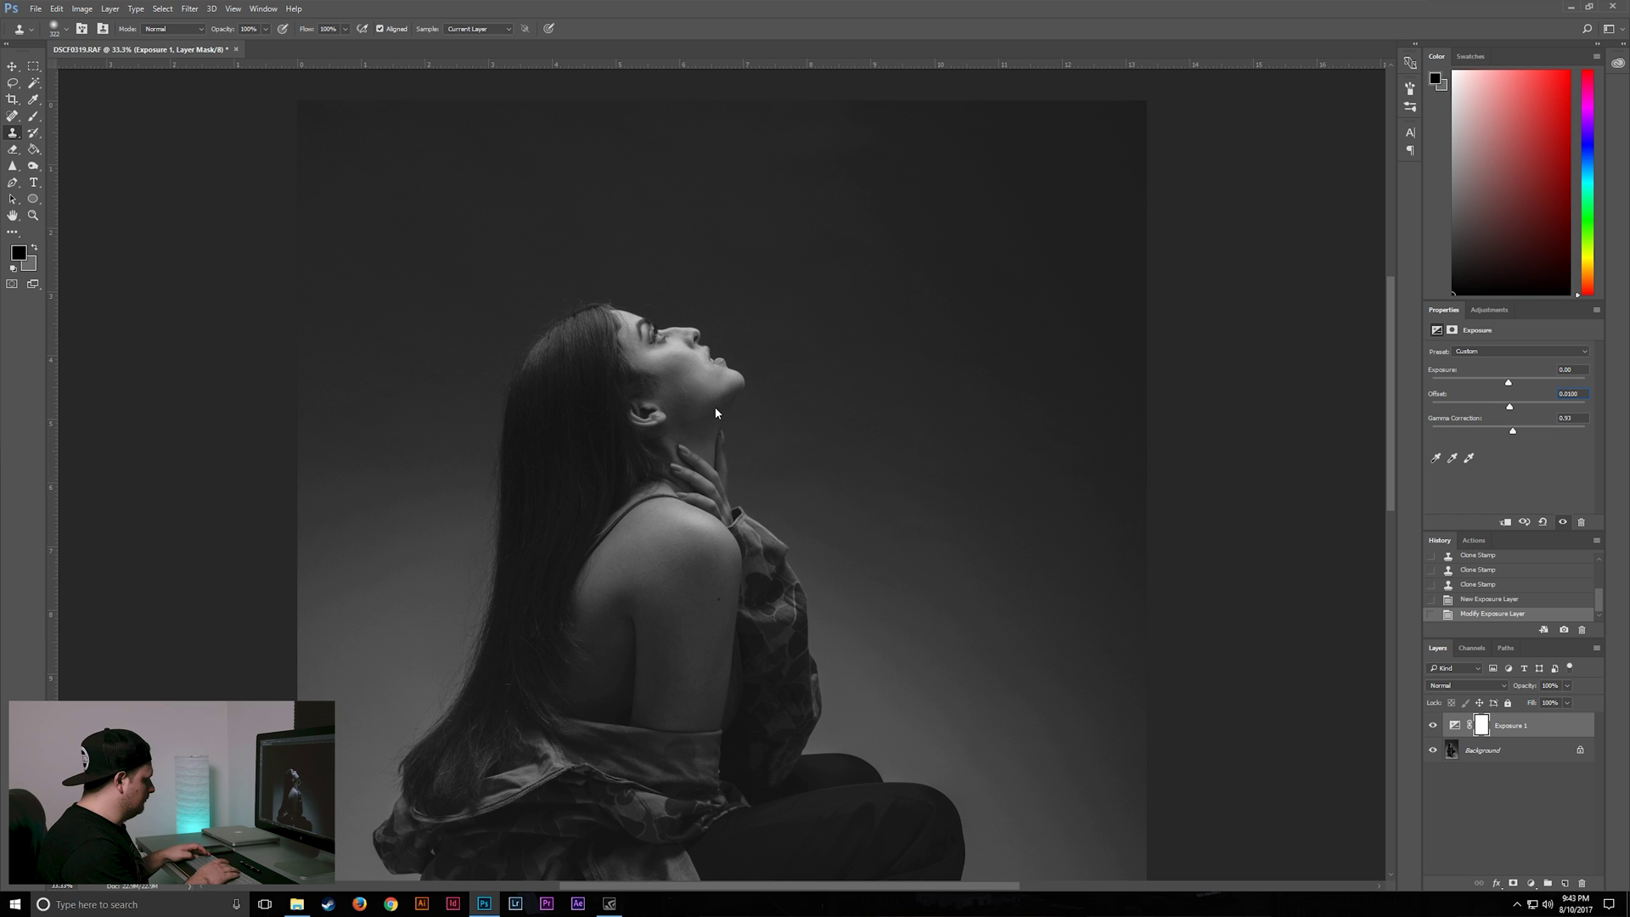
Step: Compare the whole portrait with the Exposure adjustment layer hidden and shown, leaving it visible
scroll(744, 439, "down", 2)
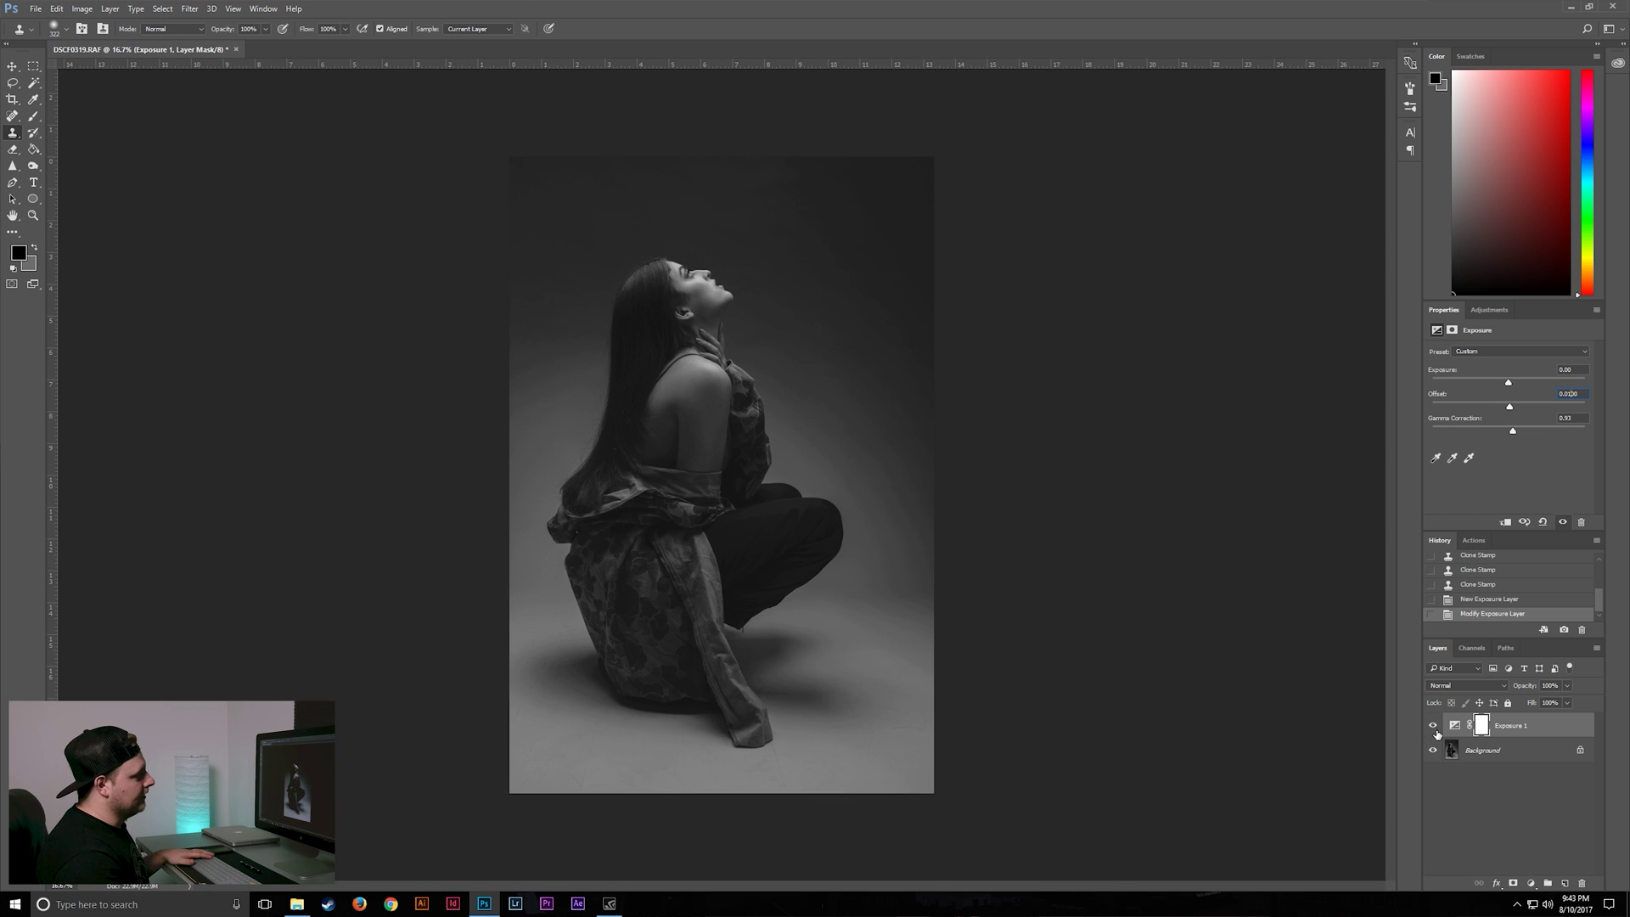
left_click(1434, 725)
left_click(1434, 725)
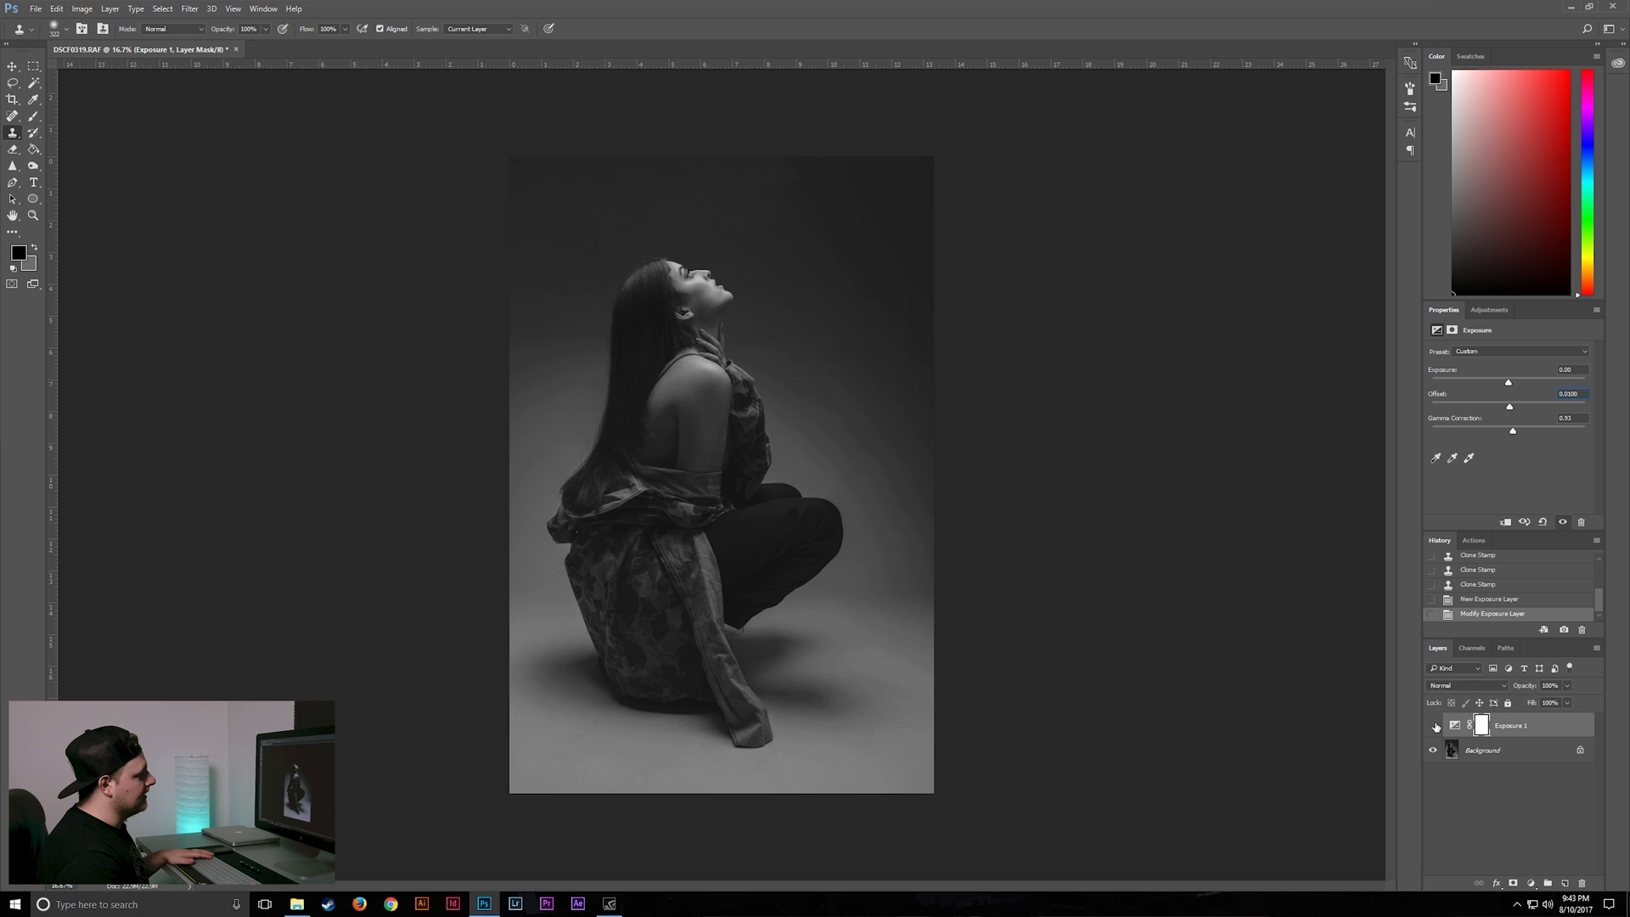
left_click(1434, 726)
left_click(1434, 726)
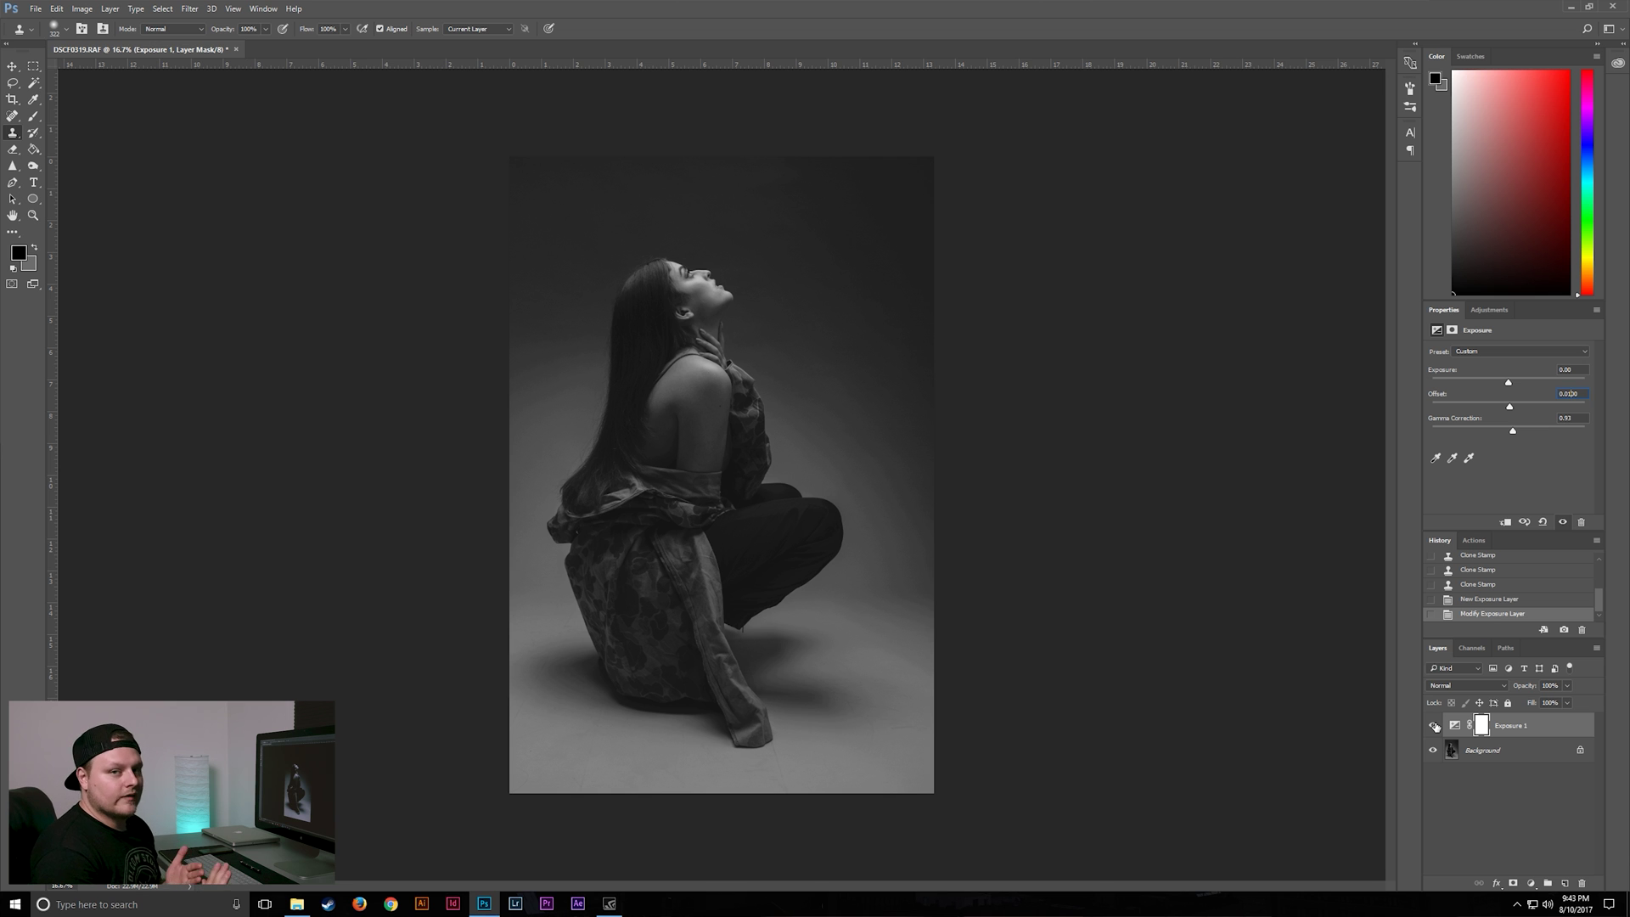
Step: Retouch the small blemishes on the woman's cheek on the Background layer, using a smaller Spot Healing Brush
key("ctrl+plus")
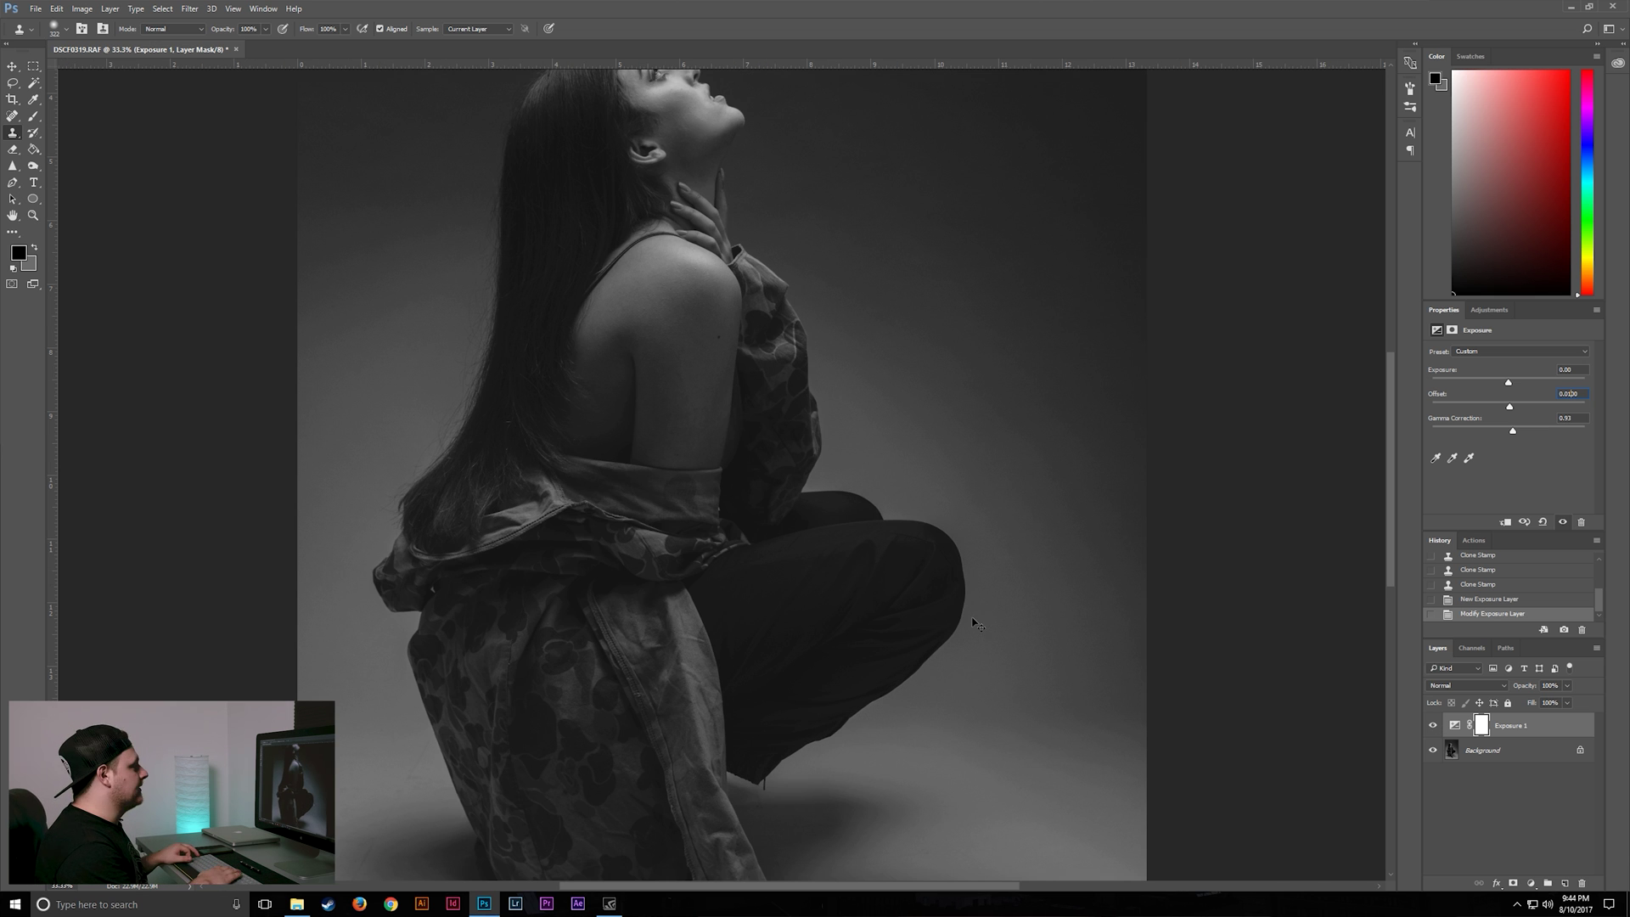
key("ctrl+plus")
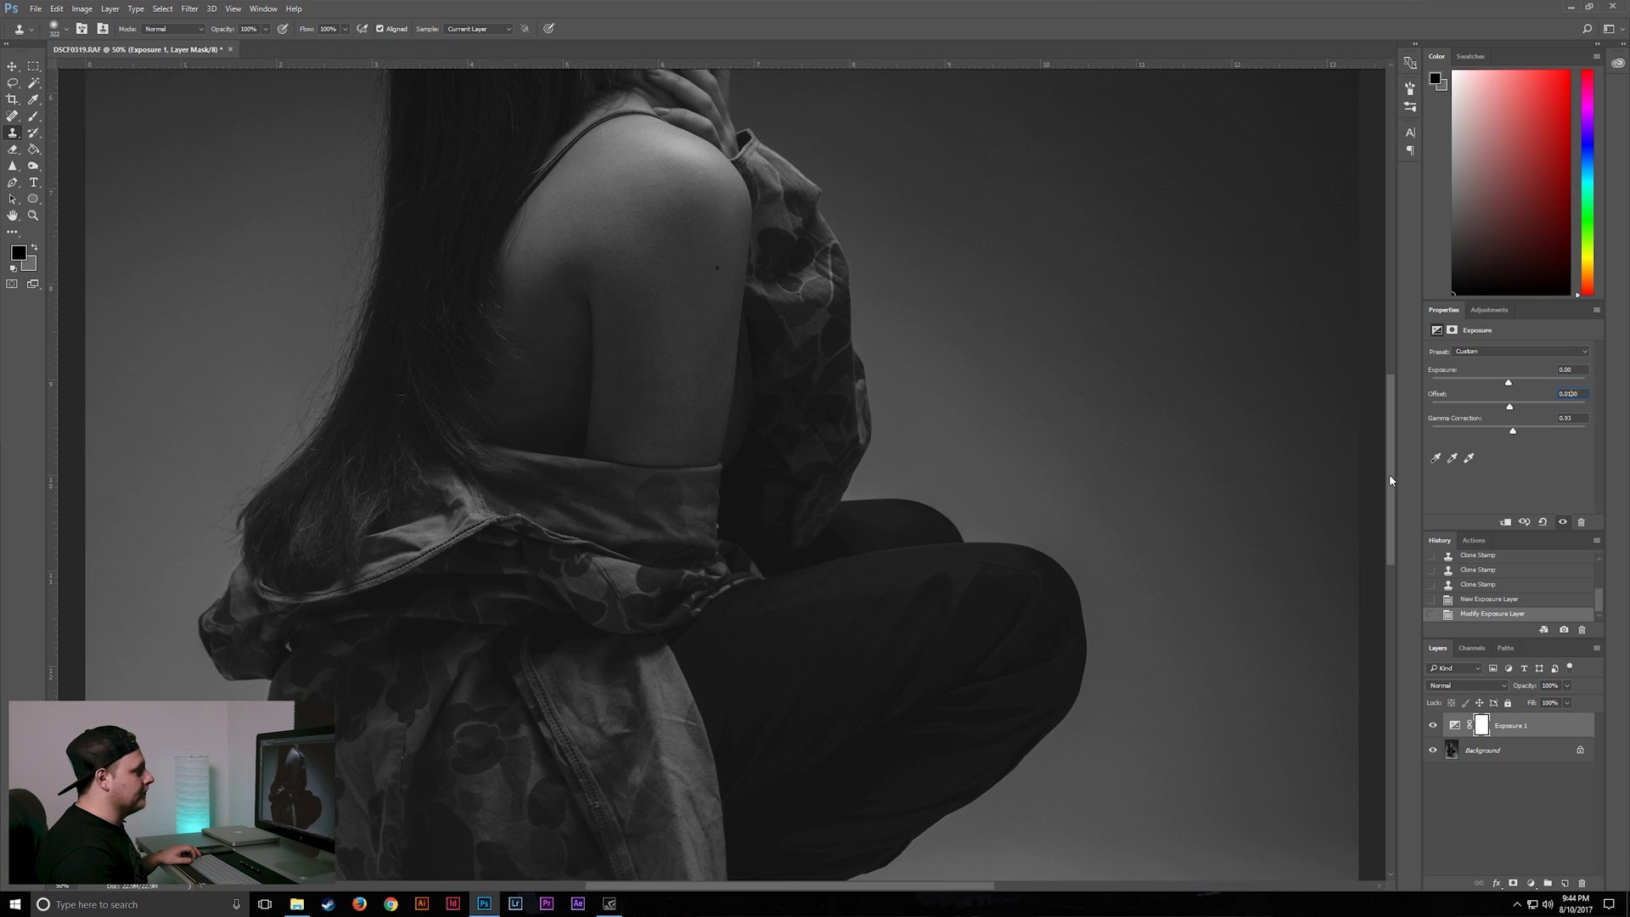
left_click_drag(1389, 480, 1393, 328)
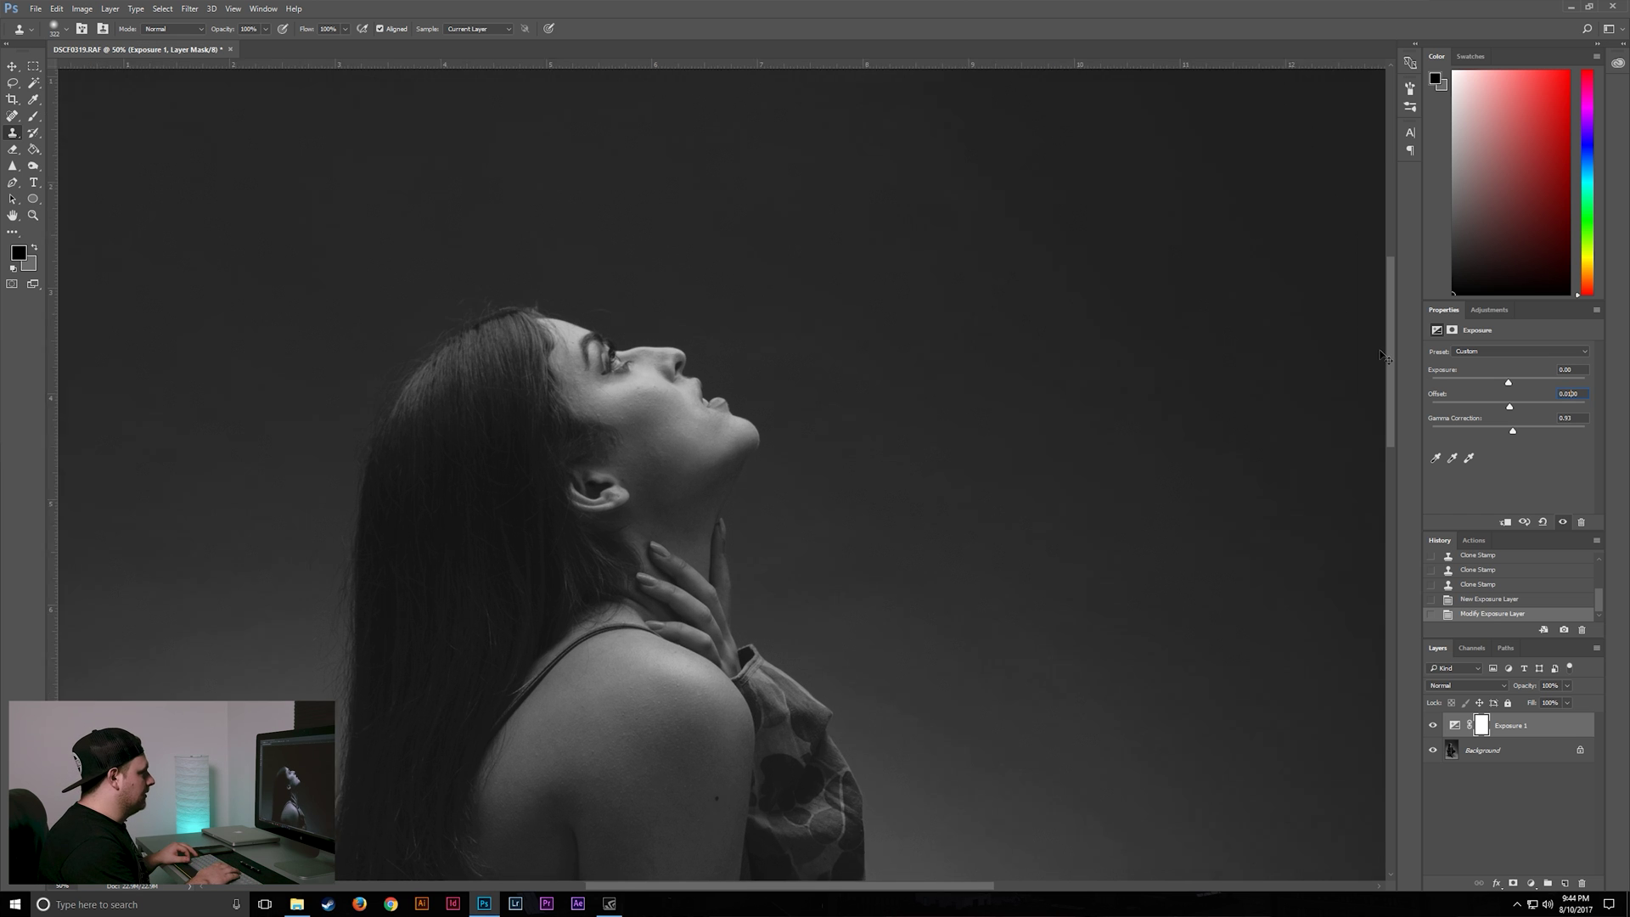
key("ctrl+plus")
key("ctrl+plus")
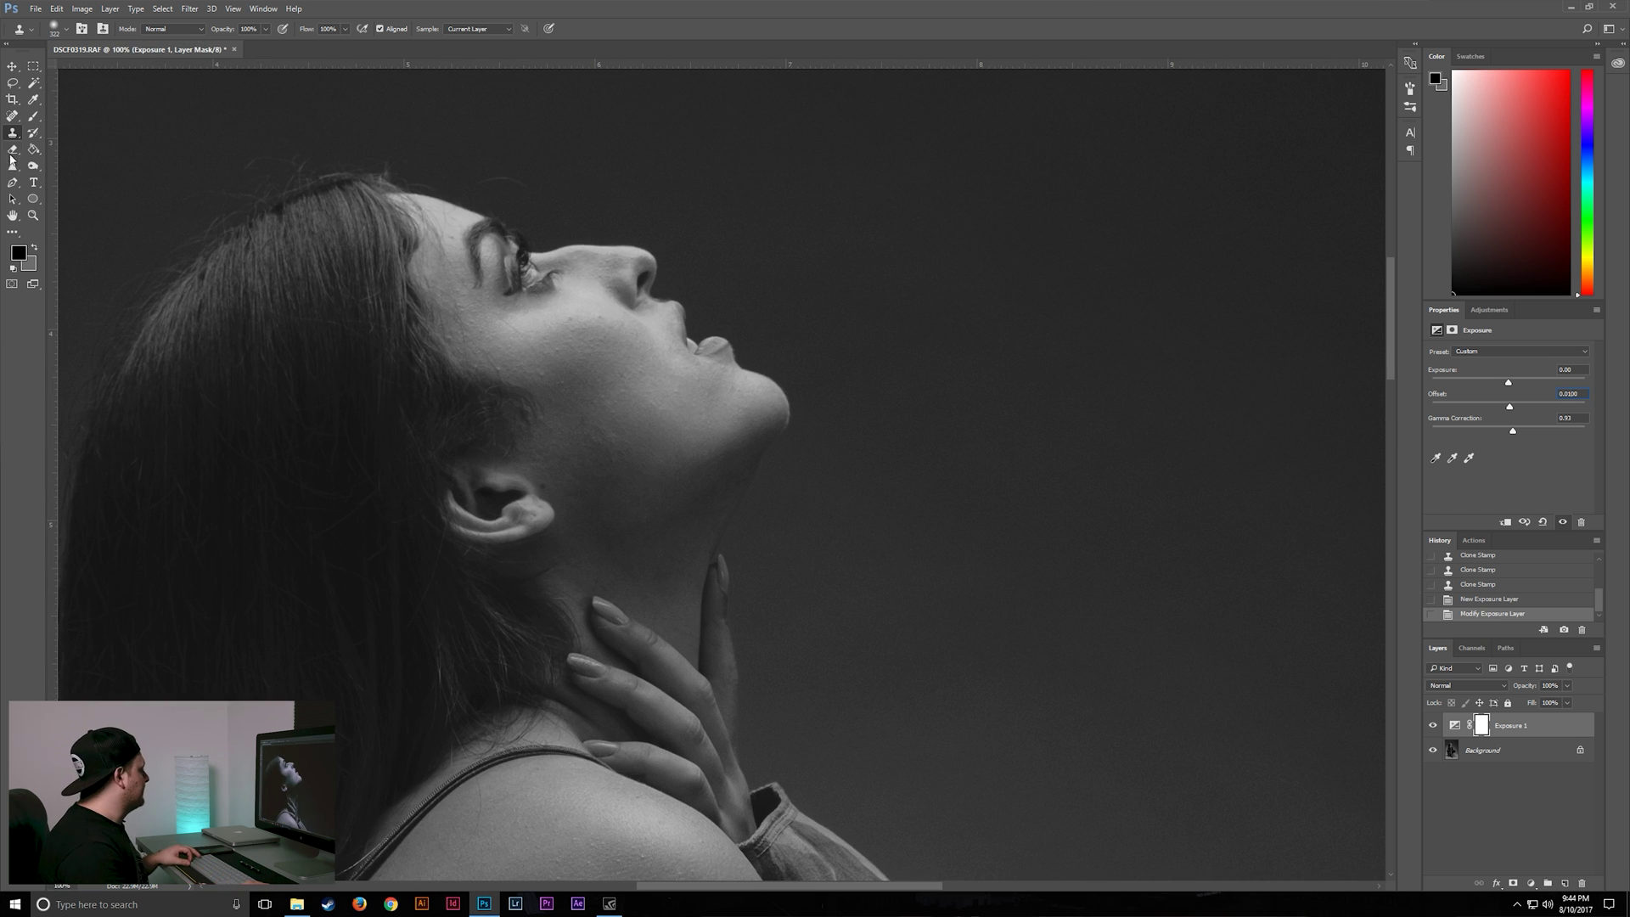
left_click(12, 115)
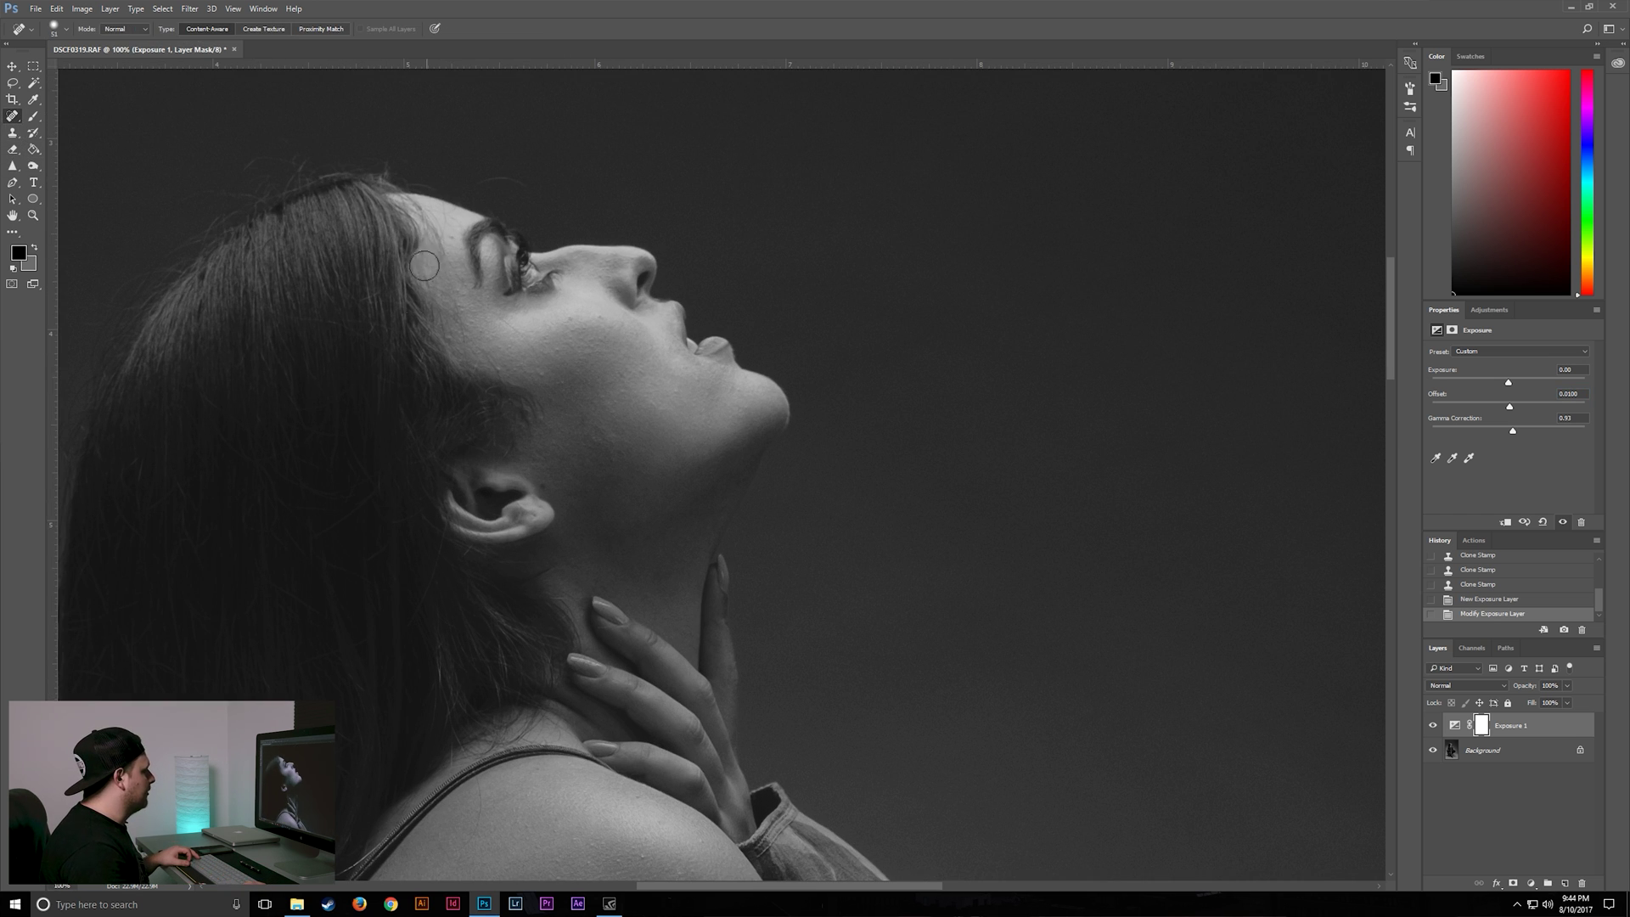
left_click(65, 29)
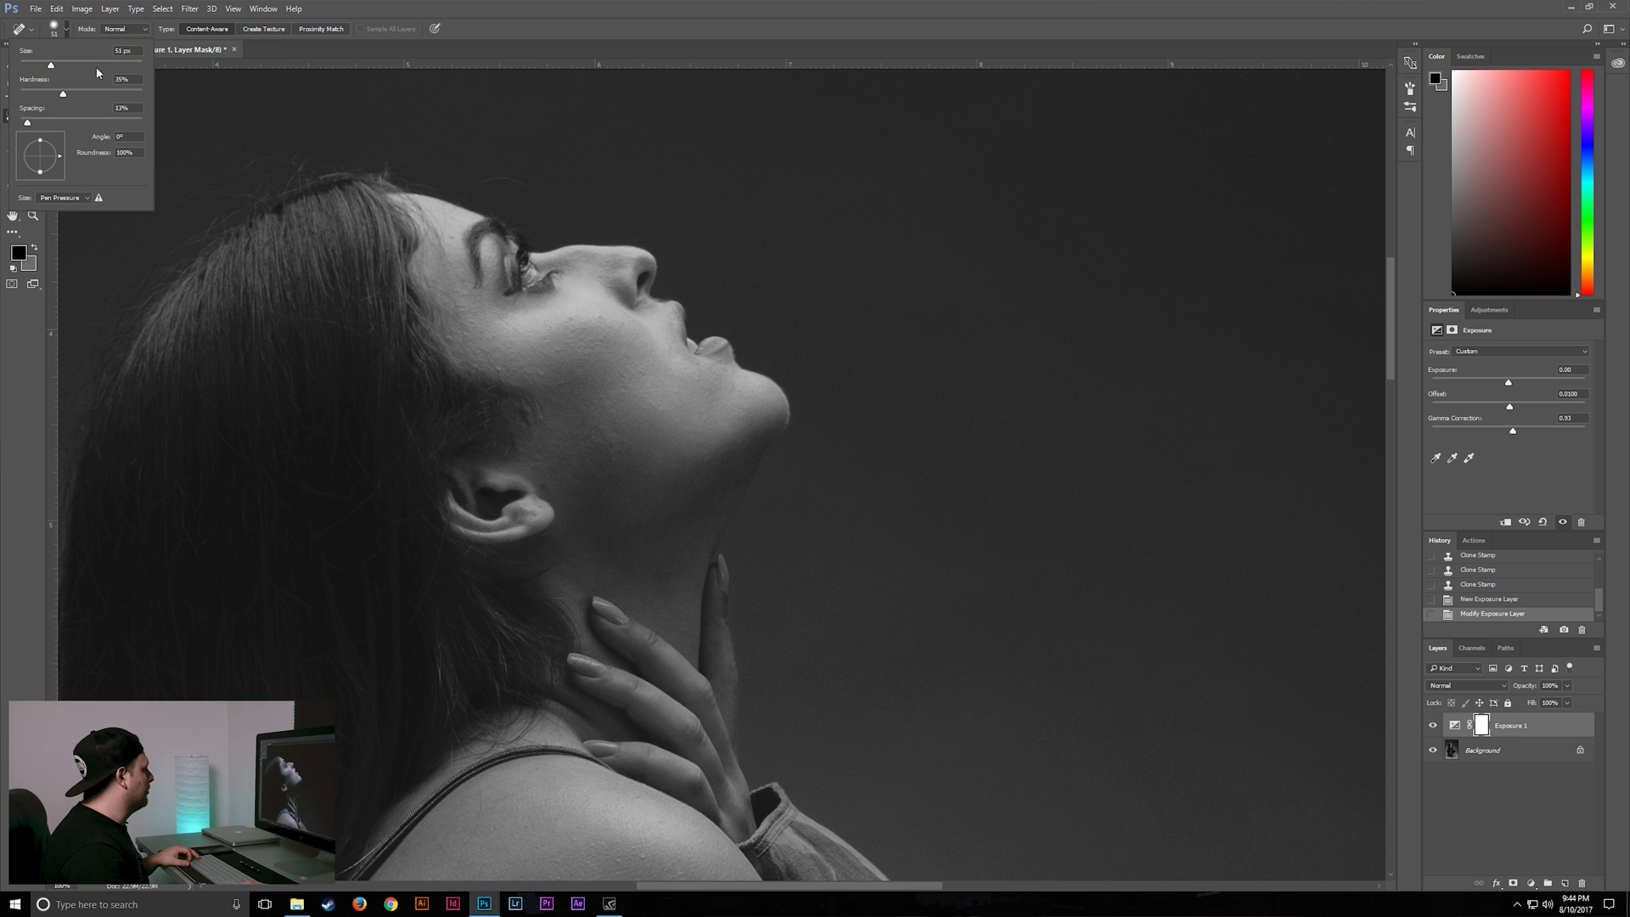
left_click(39, 66)
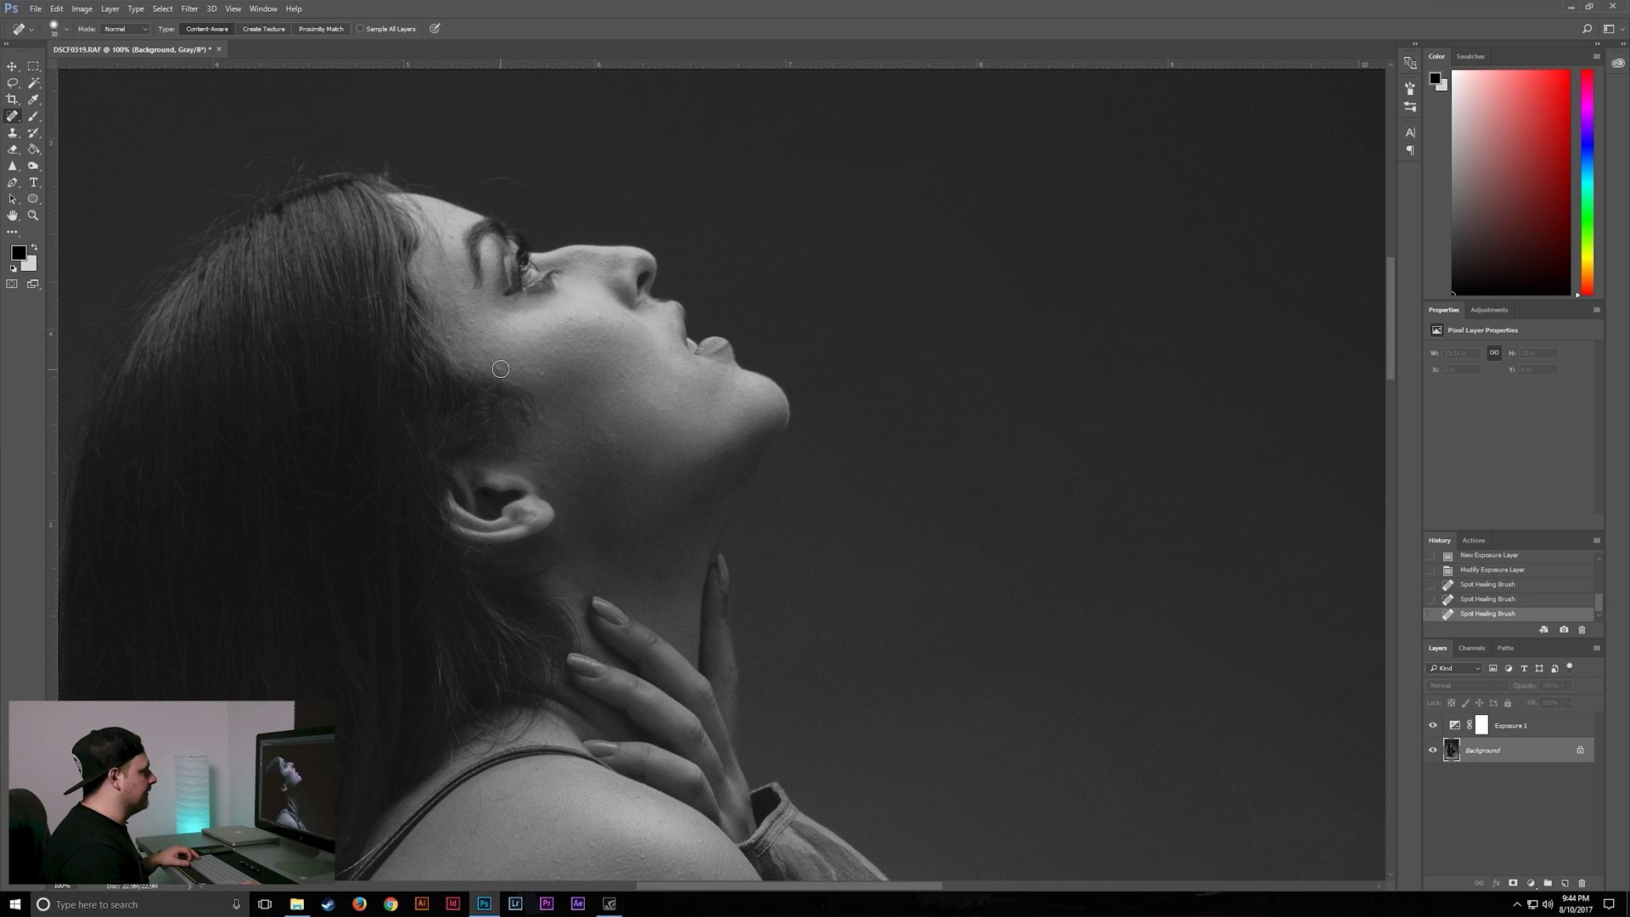
left_click(546, 373)
left_click(558, 348)
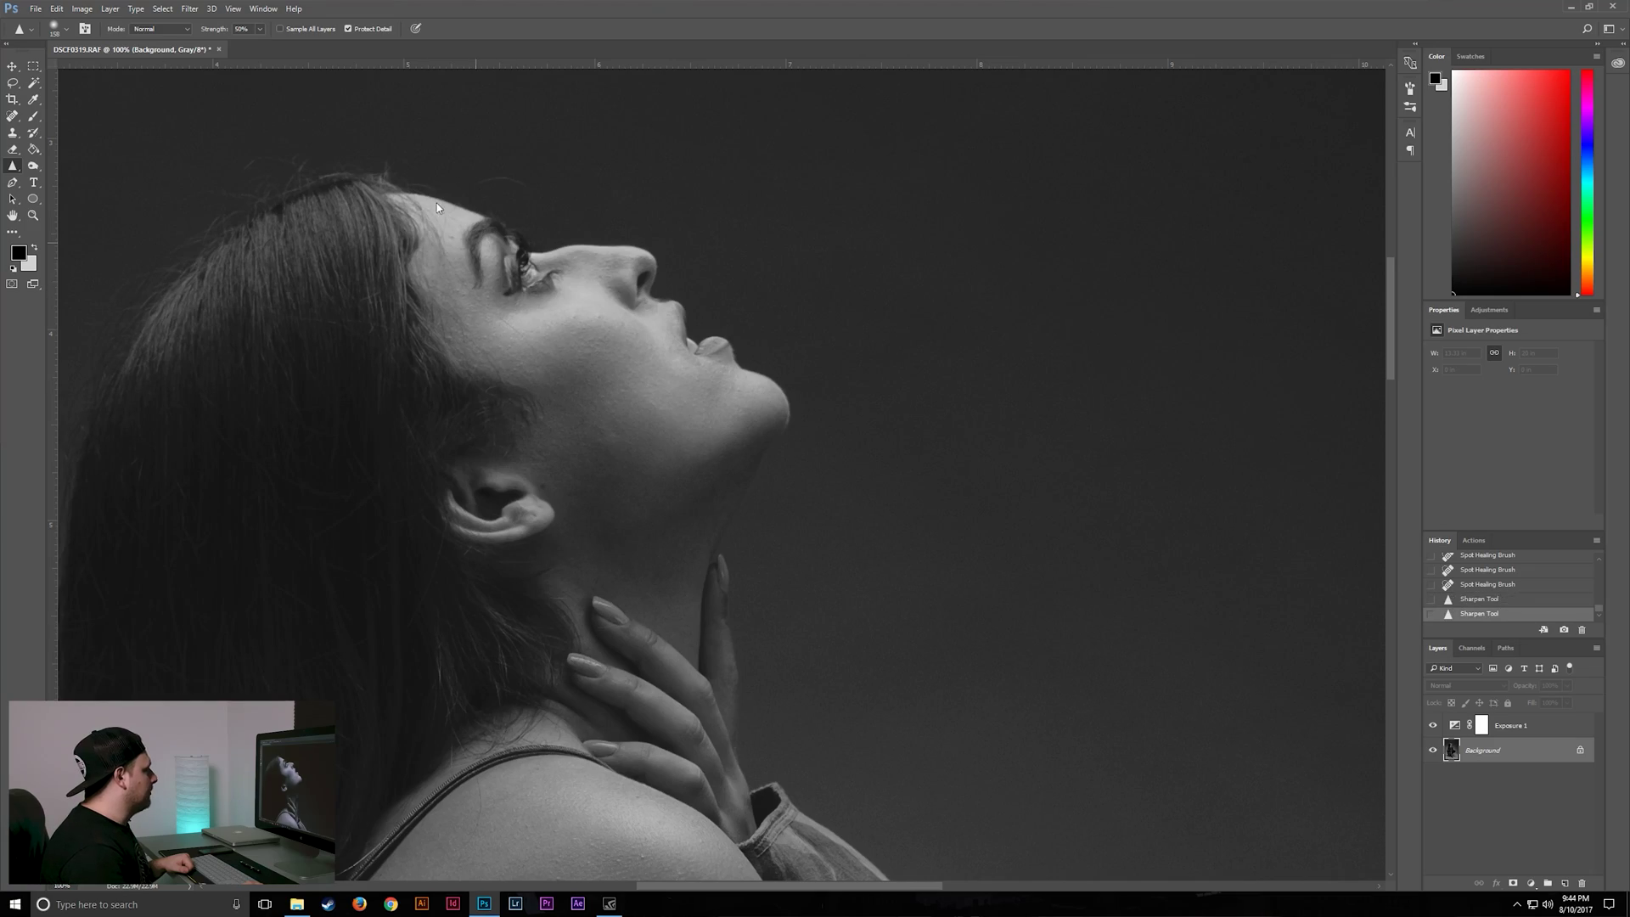
Step: Sharpen the woman's facial area and hairline with the Sharpen tool at 50% strength
left_click_drag(436, 202, 435, 243)
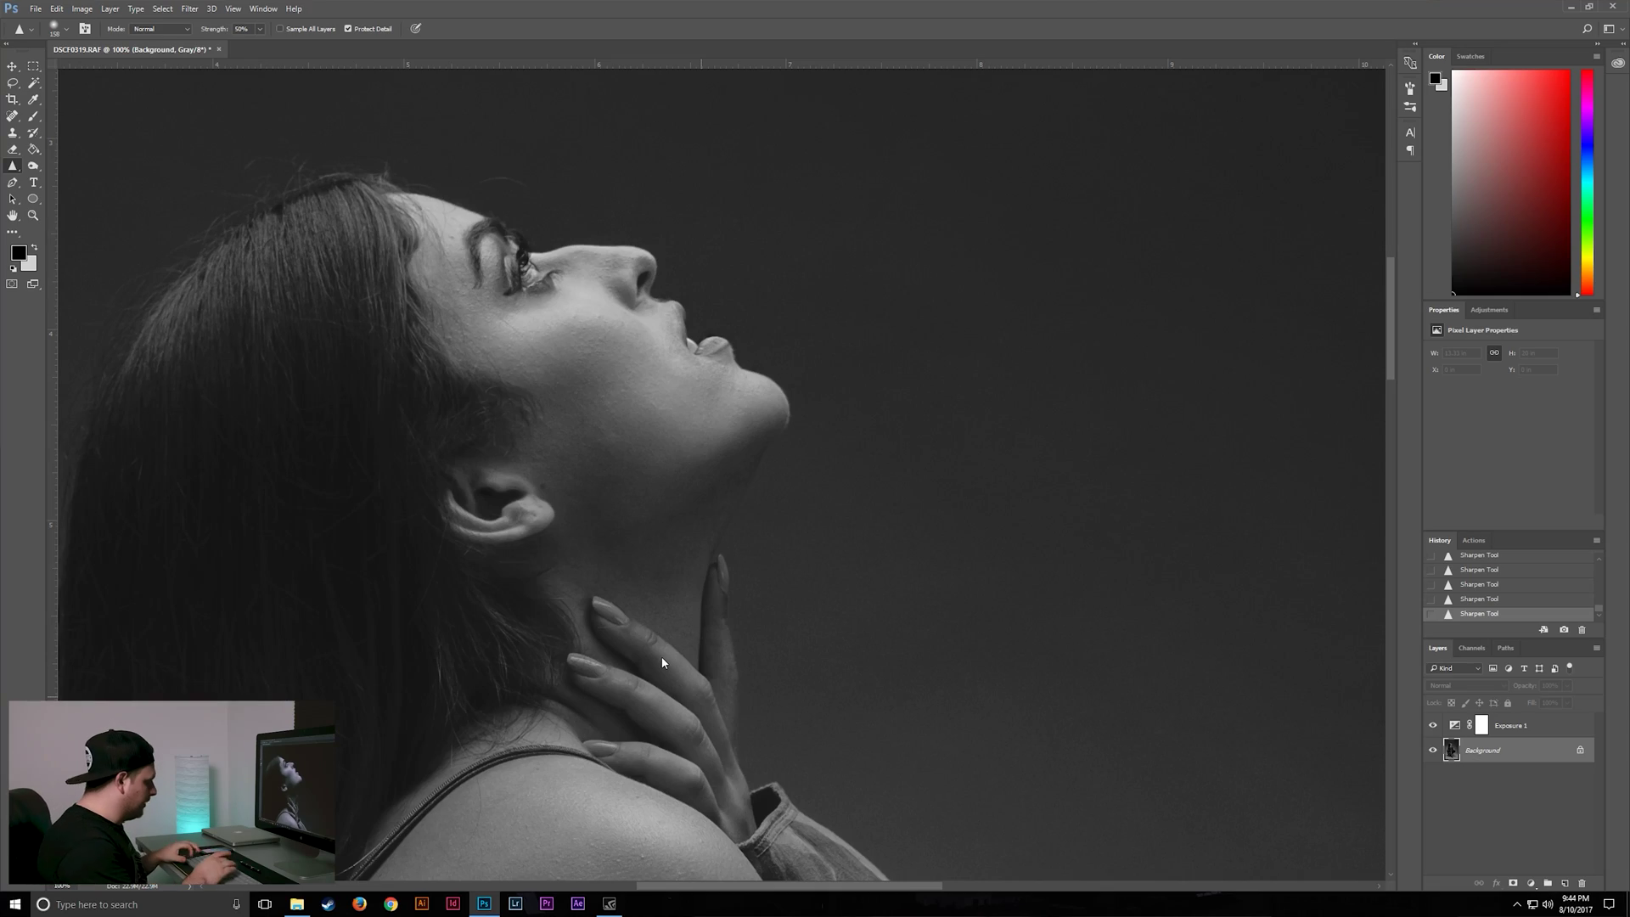
key("ctrl+minus")
key("ctrl+minus")
key("ctrl+minus")
key("ctrl+minus")
key("ctrl+minus")
key("ctrl+plus")
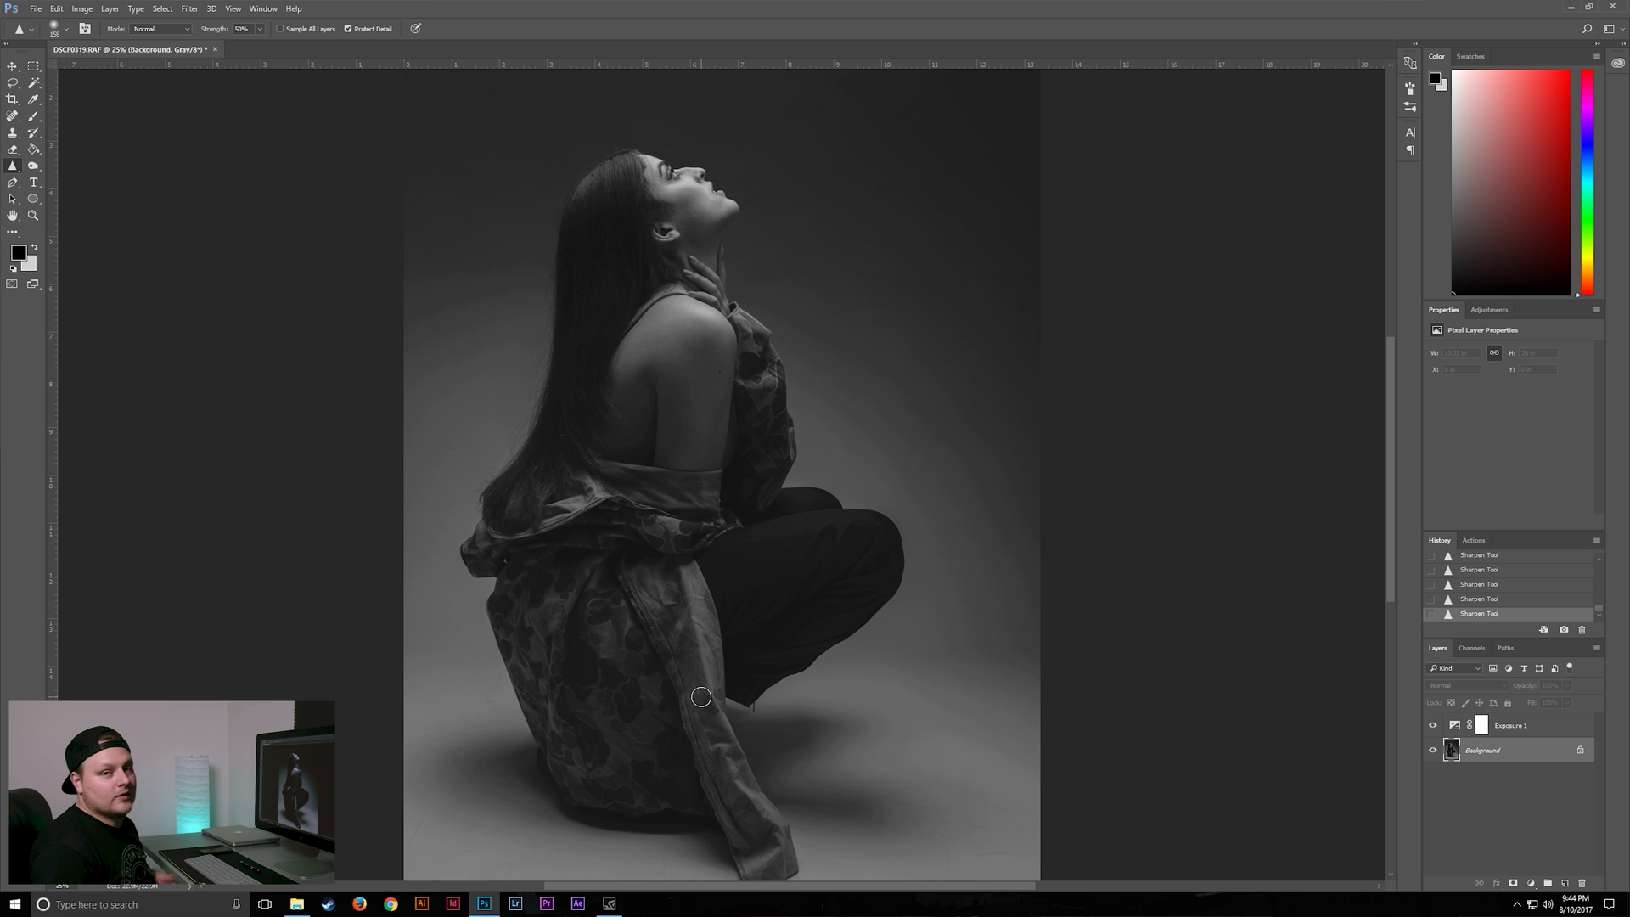
Step: Set up the Clone Stamp with a much smaller soft brush at 0% hardness for retouching the studio floor
key("ctrl+plus")
key("ctrl+plus")
key("ctrl+plus")
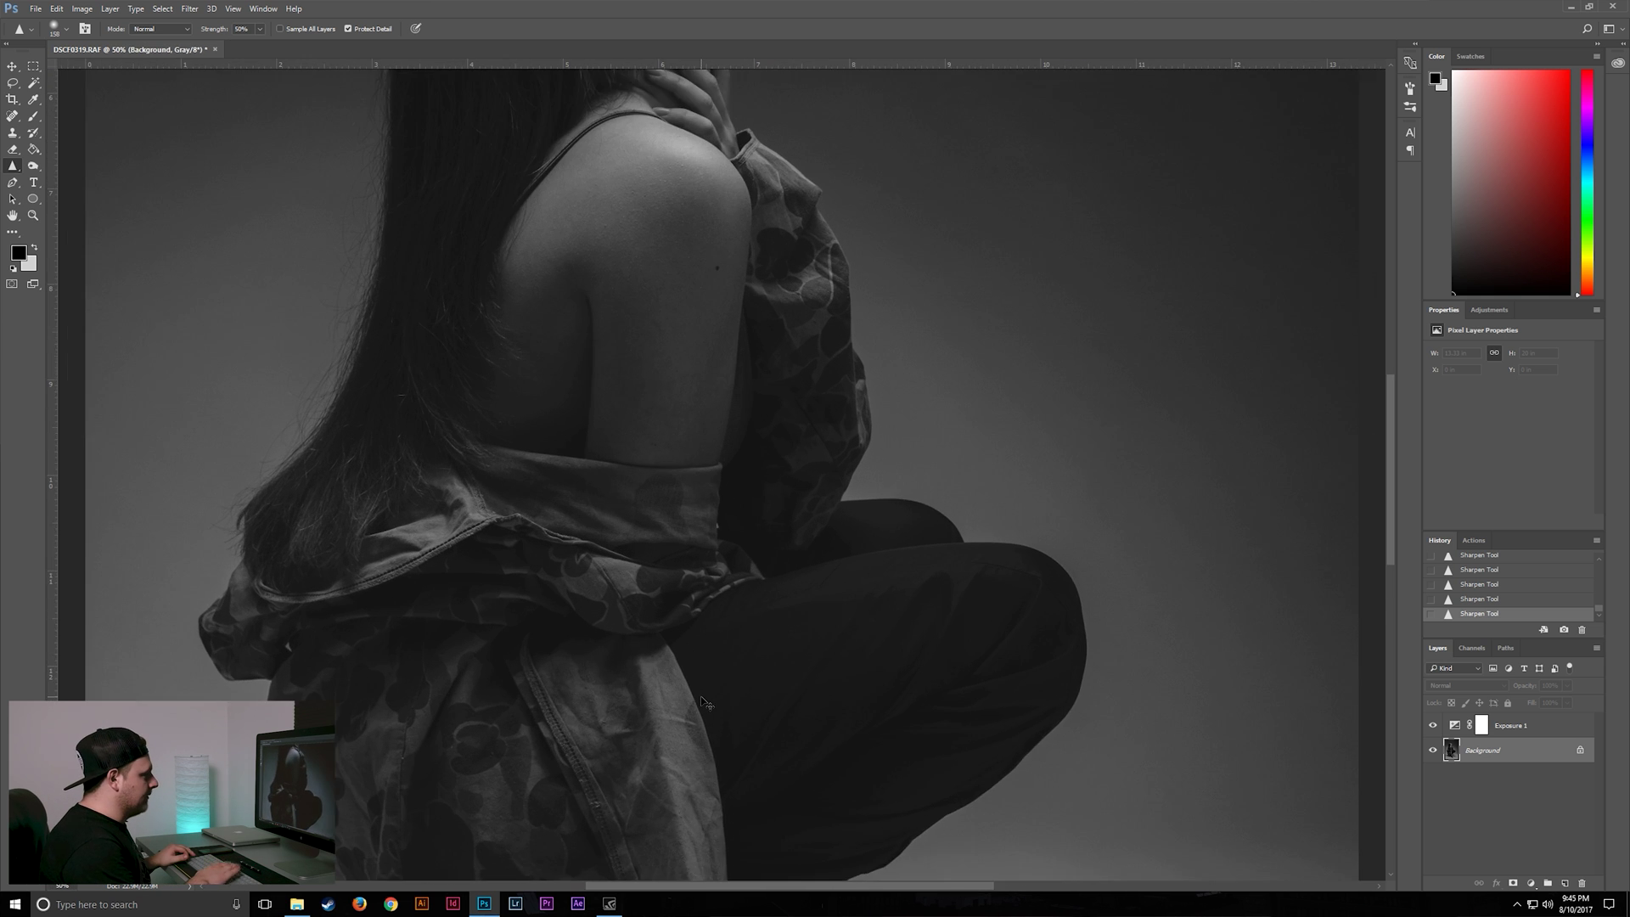
scroll(676, 675, "down", 10)
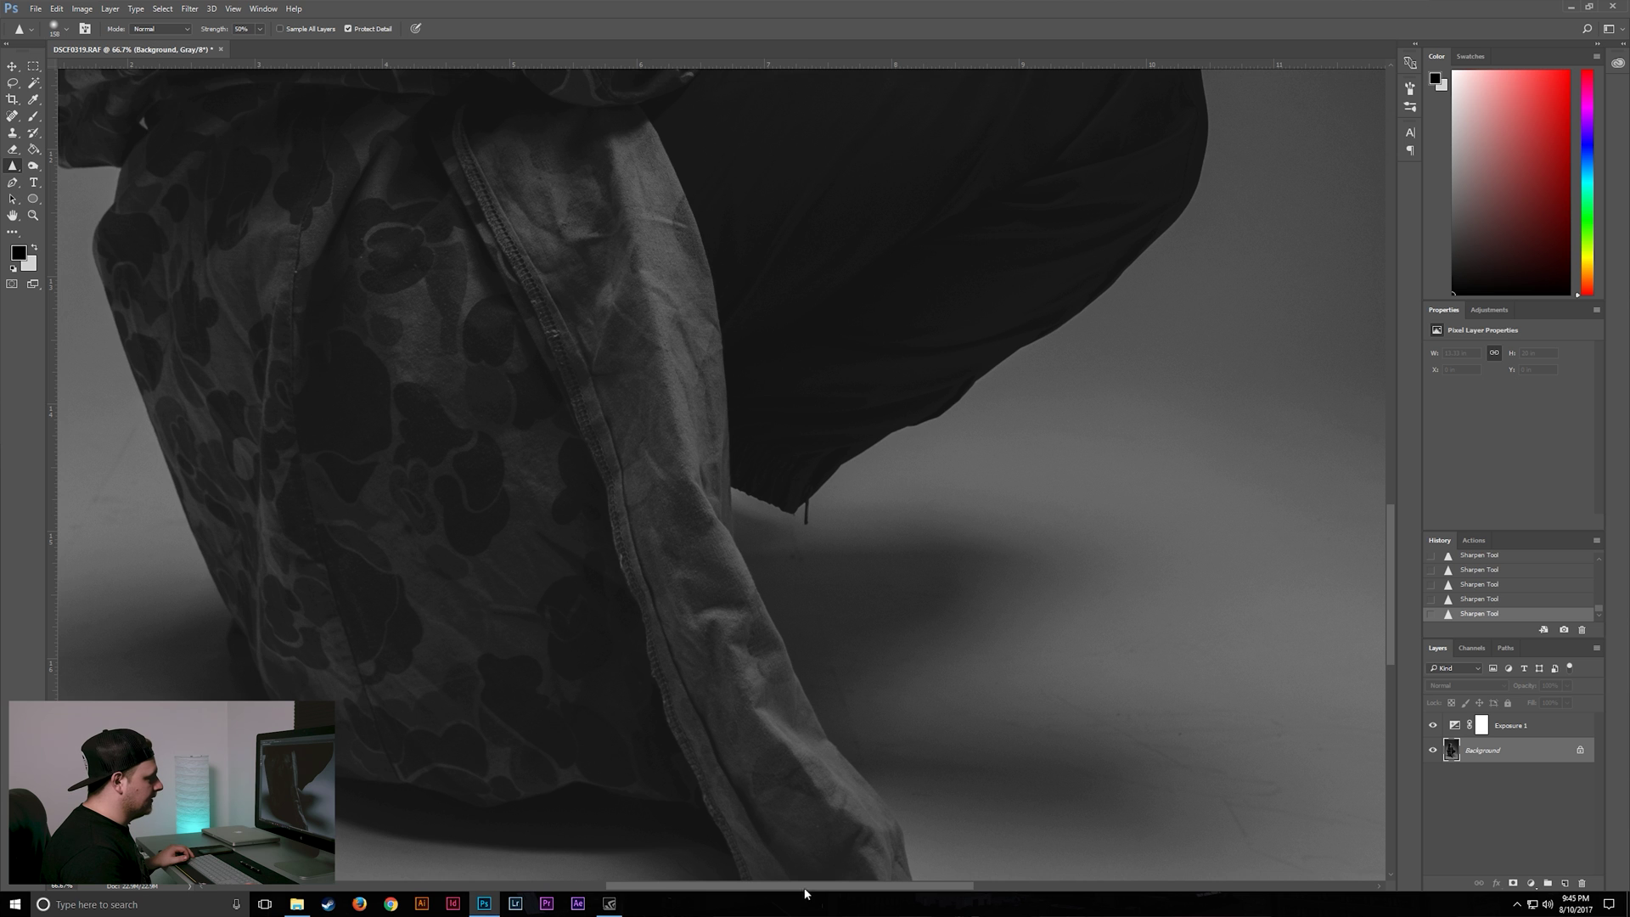
left_click_drag(807, 890, 922, 889)
scroll(928, 721, "down", 4)
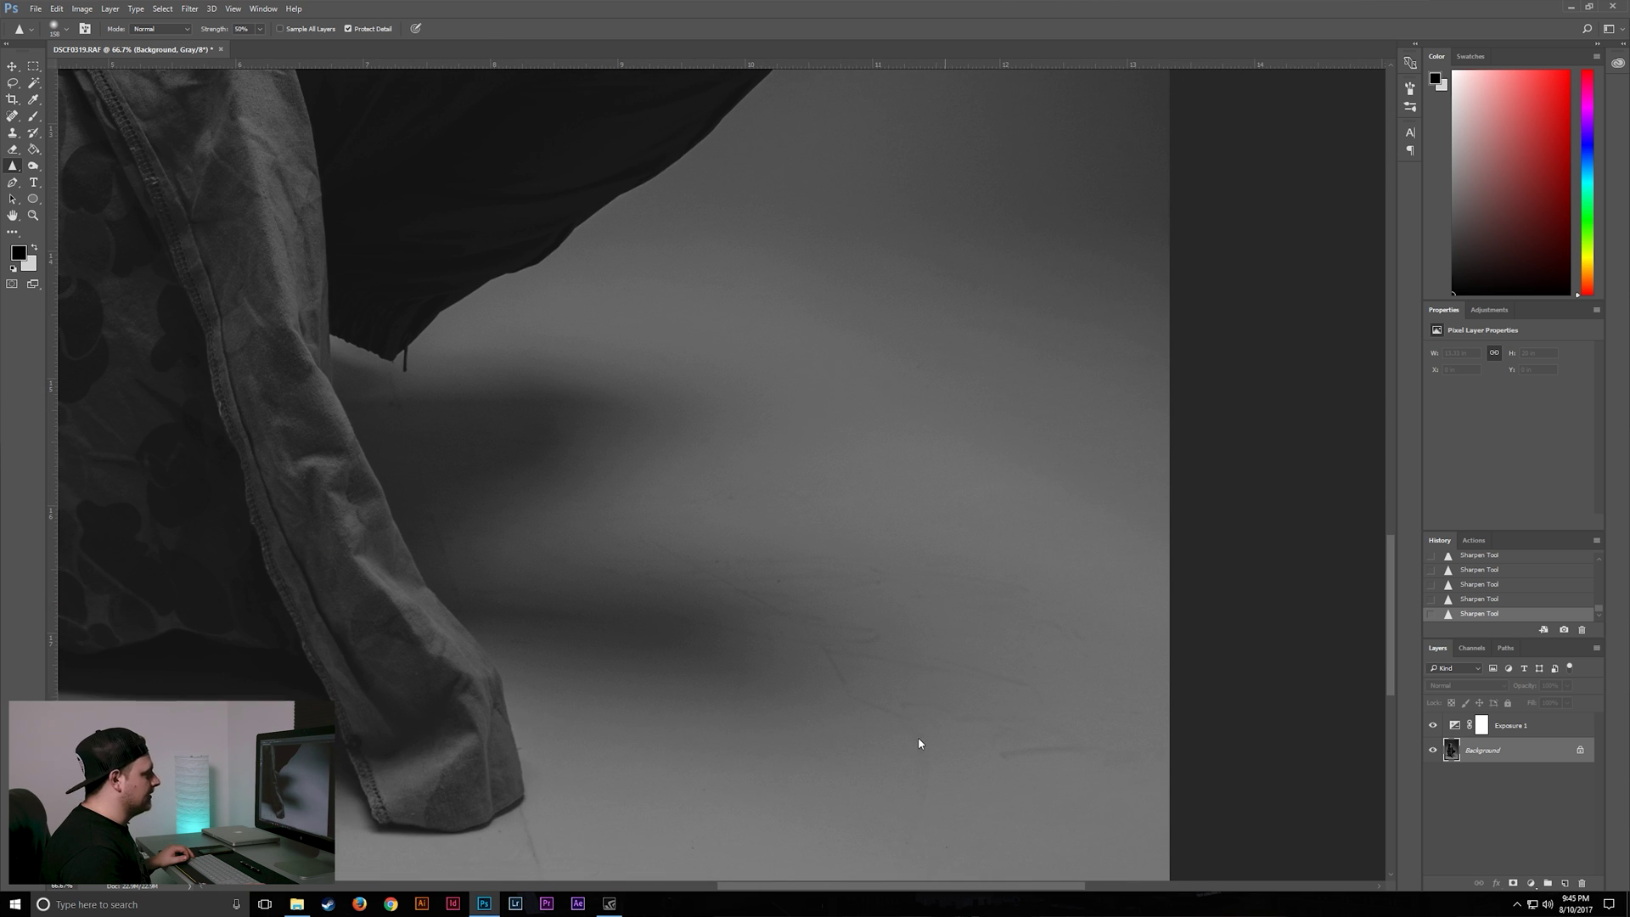
key("s")
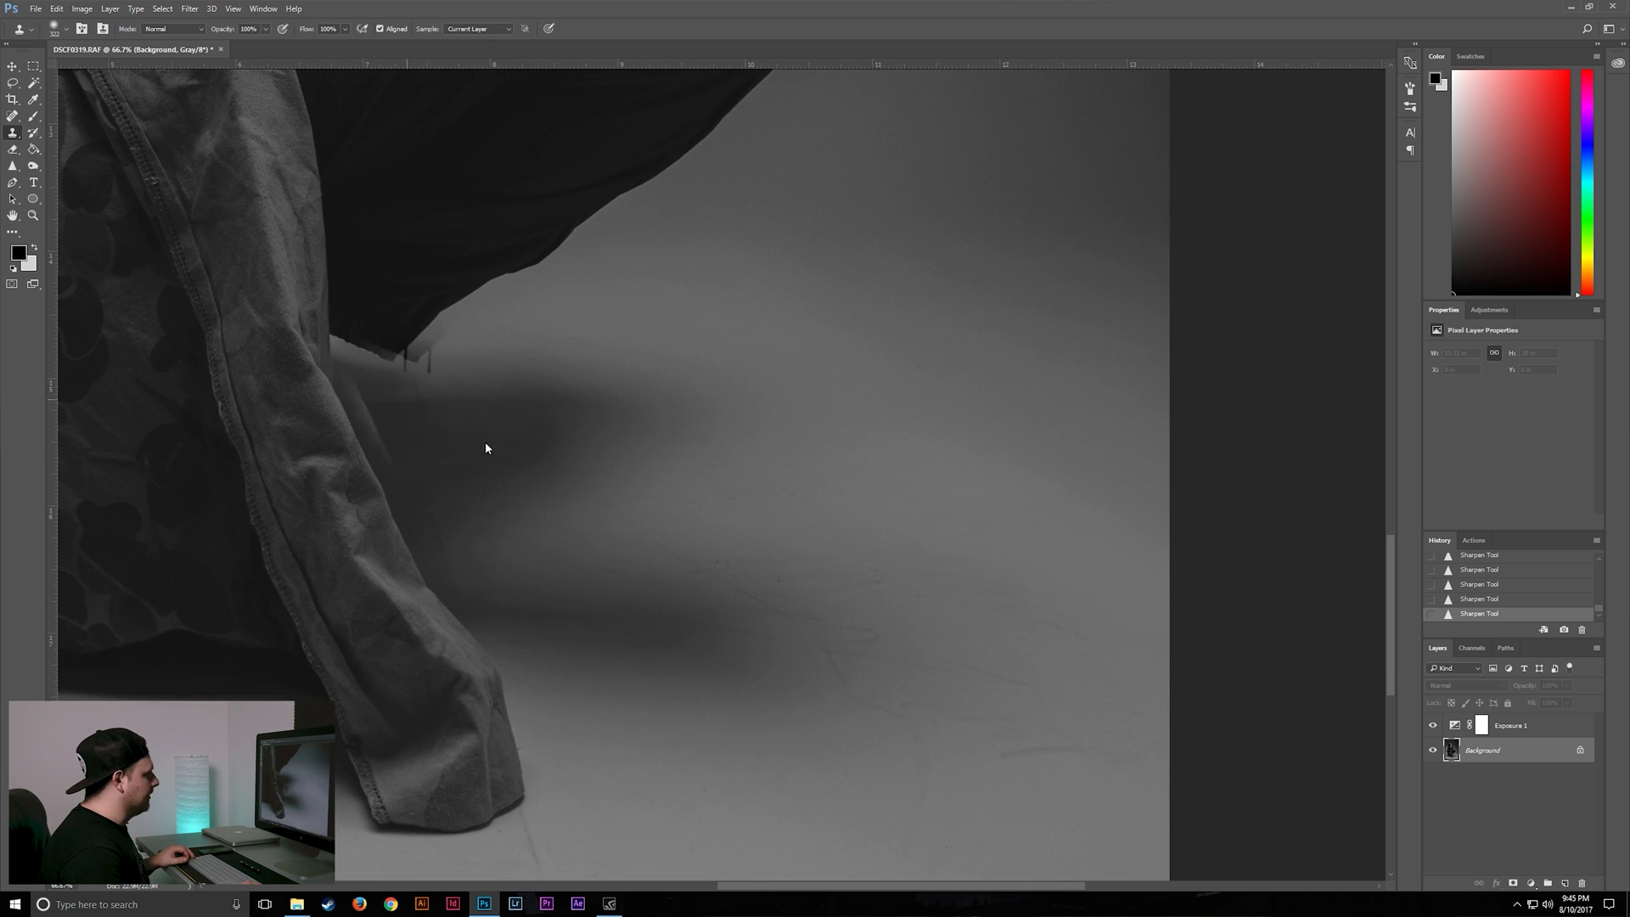
left_click(66, 29)
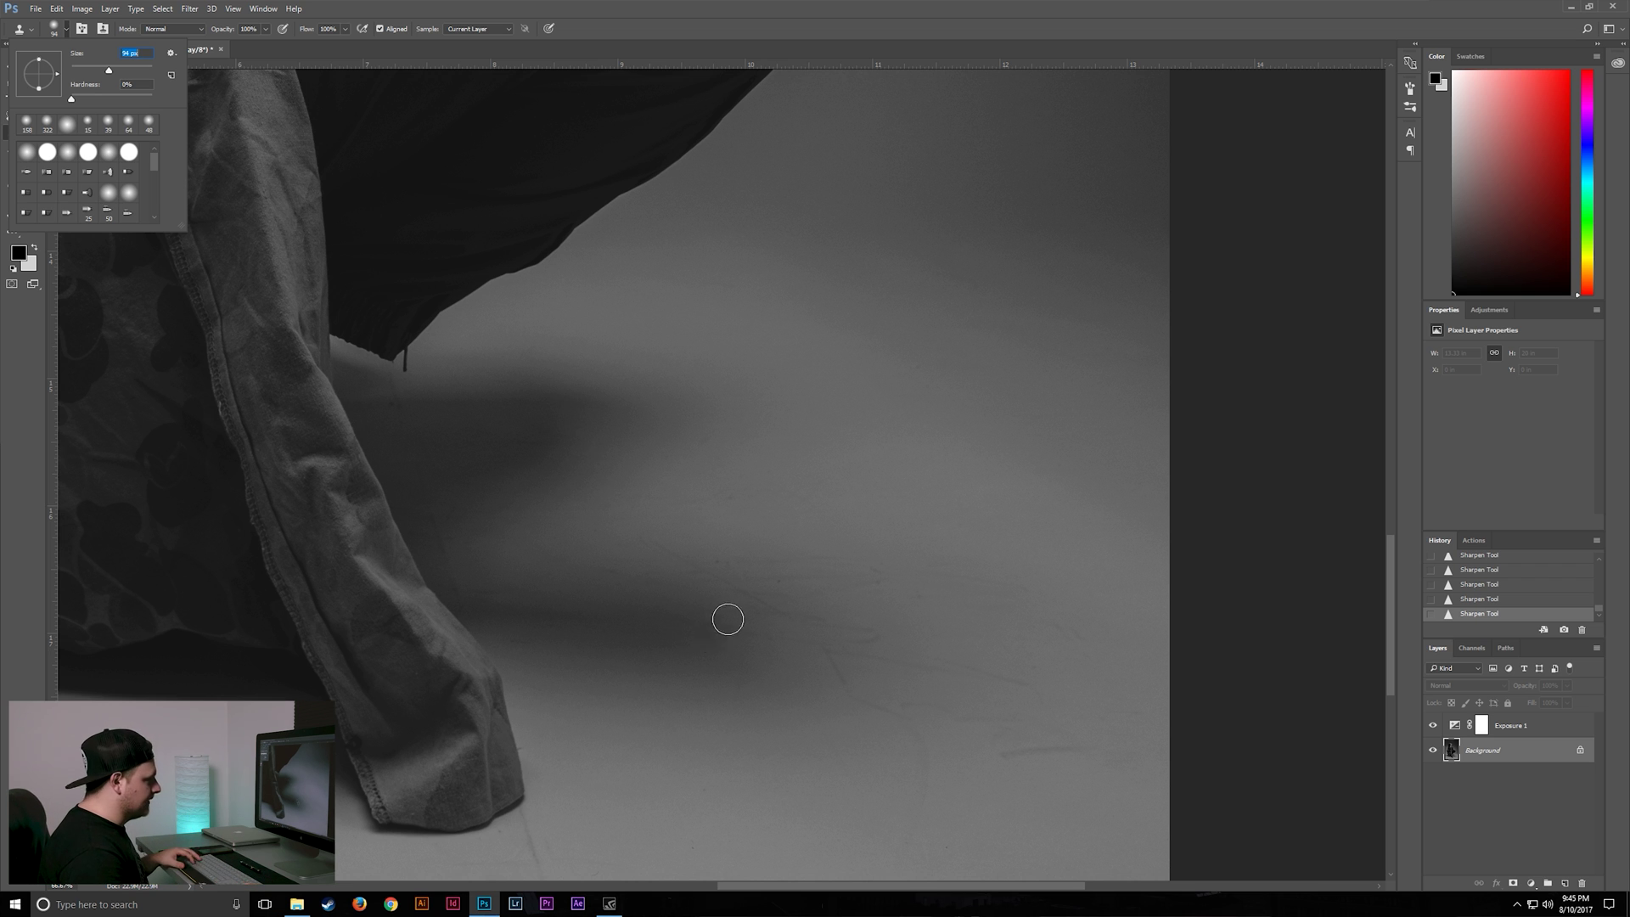
key("Return")
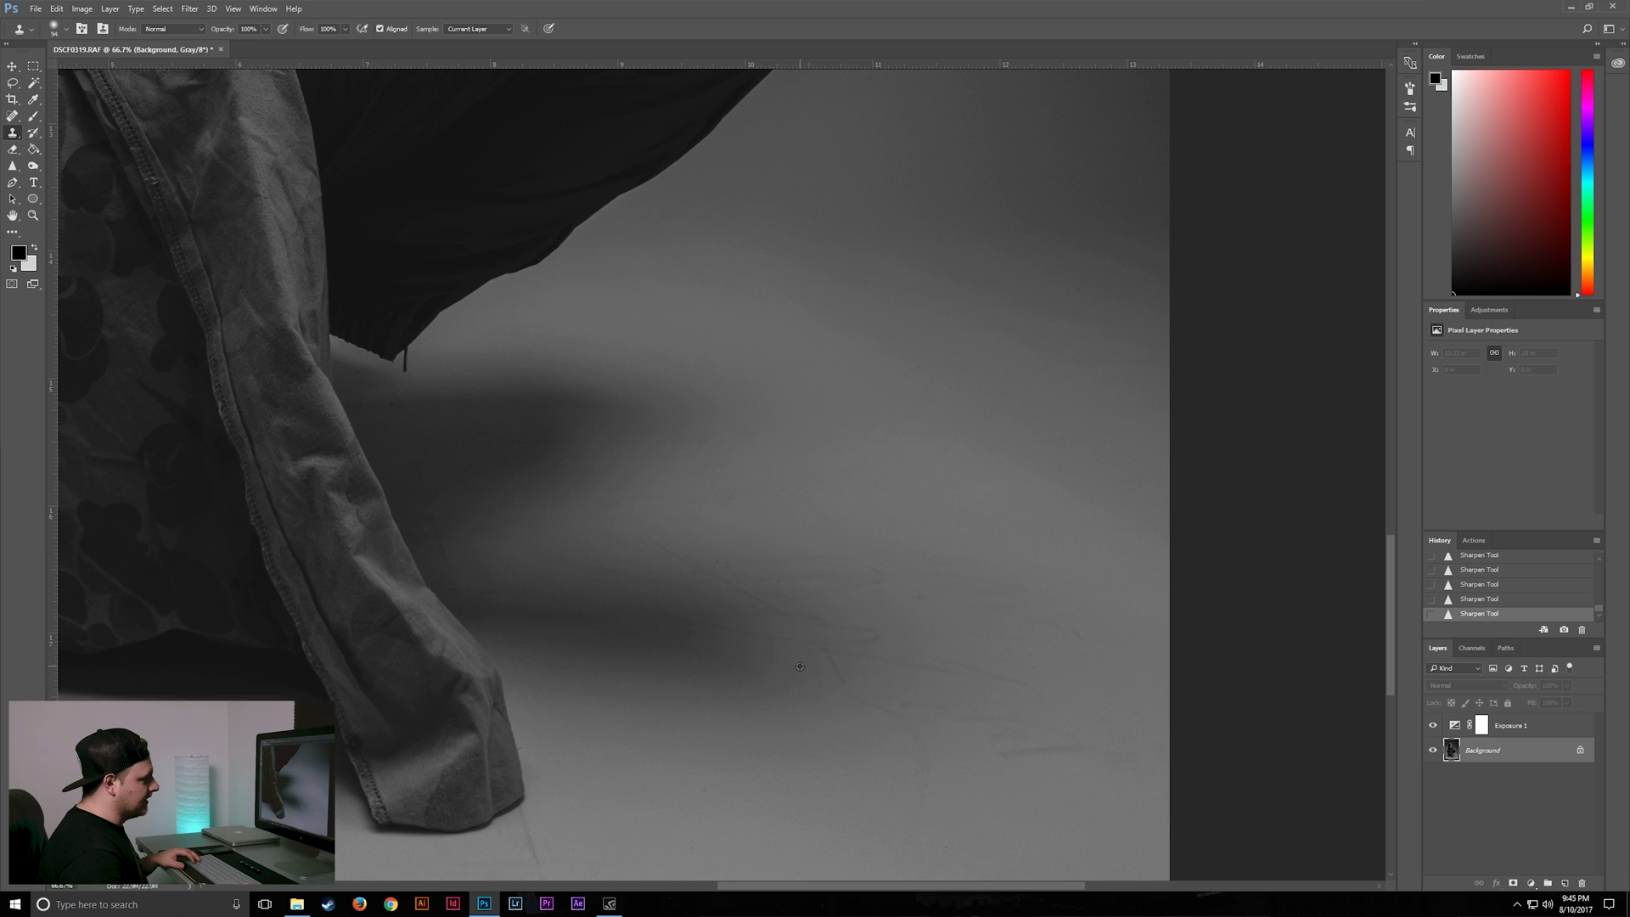
Step: Clone clean floor over the scuff marks to the right of the hanging jacket sleeve
left_click(905, 713, "alt")
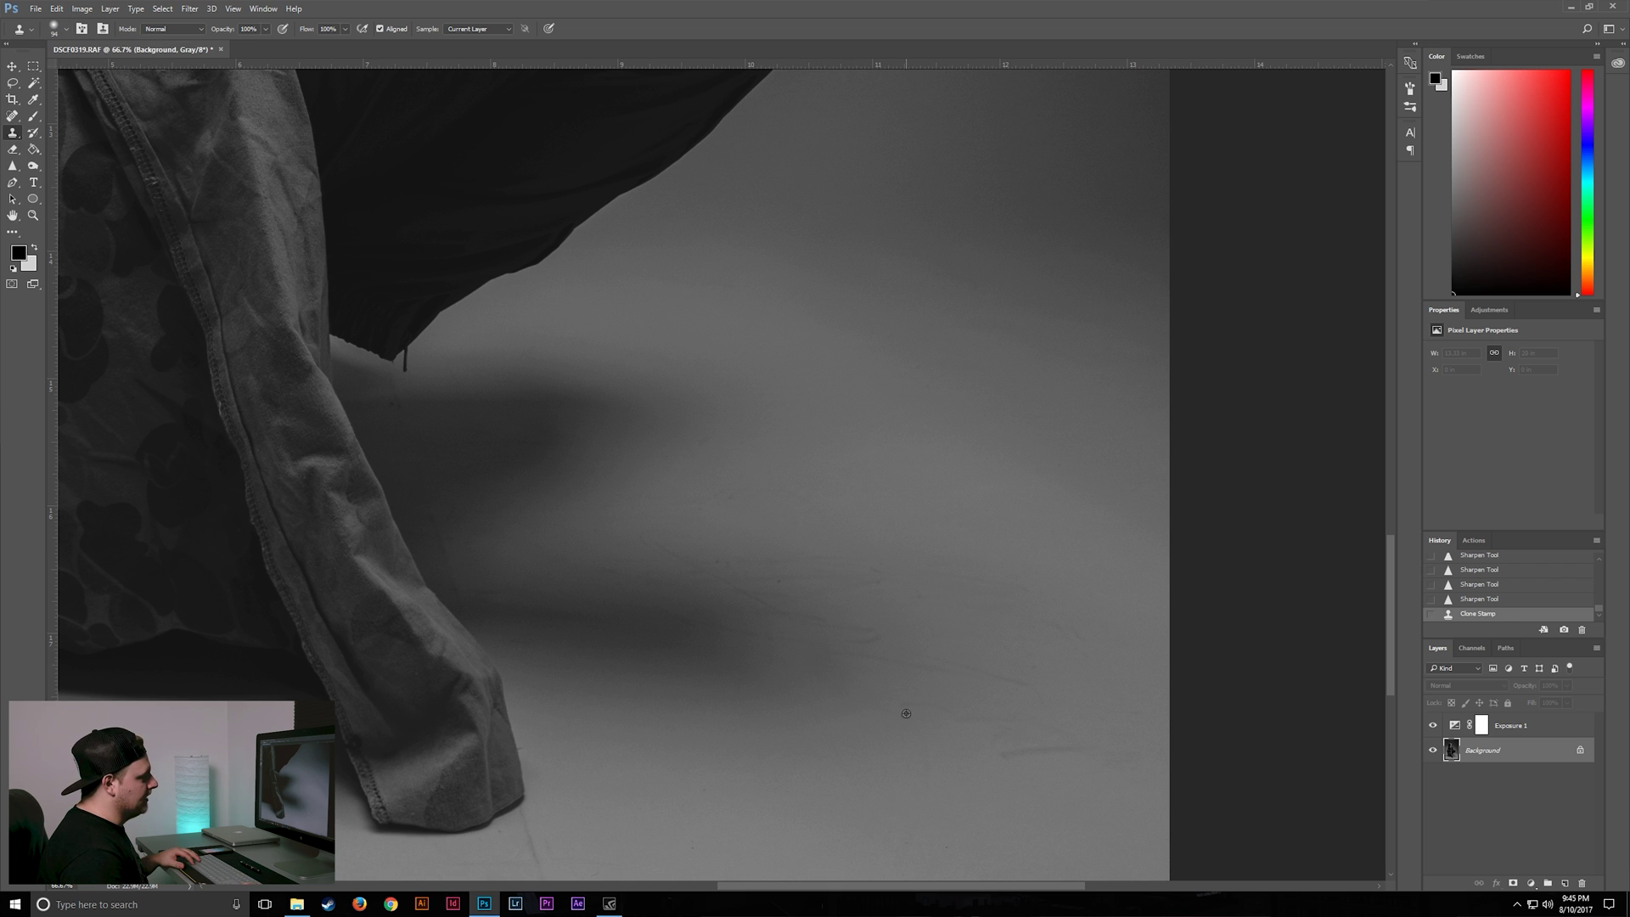
left_click(900, 720)
left_click(906, 705)
left_click(972, 720)
Step: Clone clean floor over the scratch in the shadow to the left of the jacket
scroll(494, 489, "left", 10)
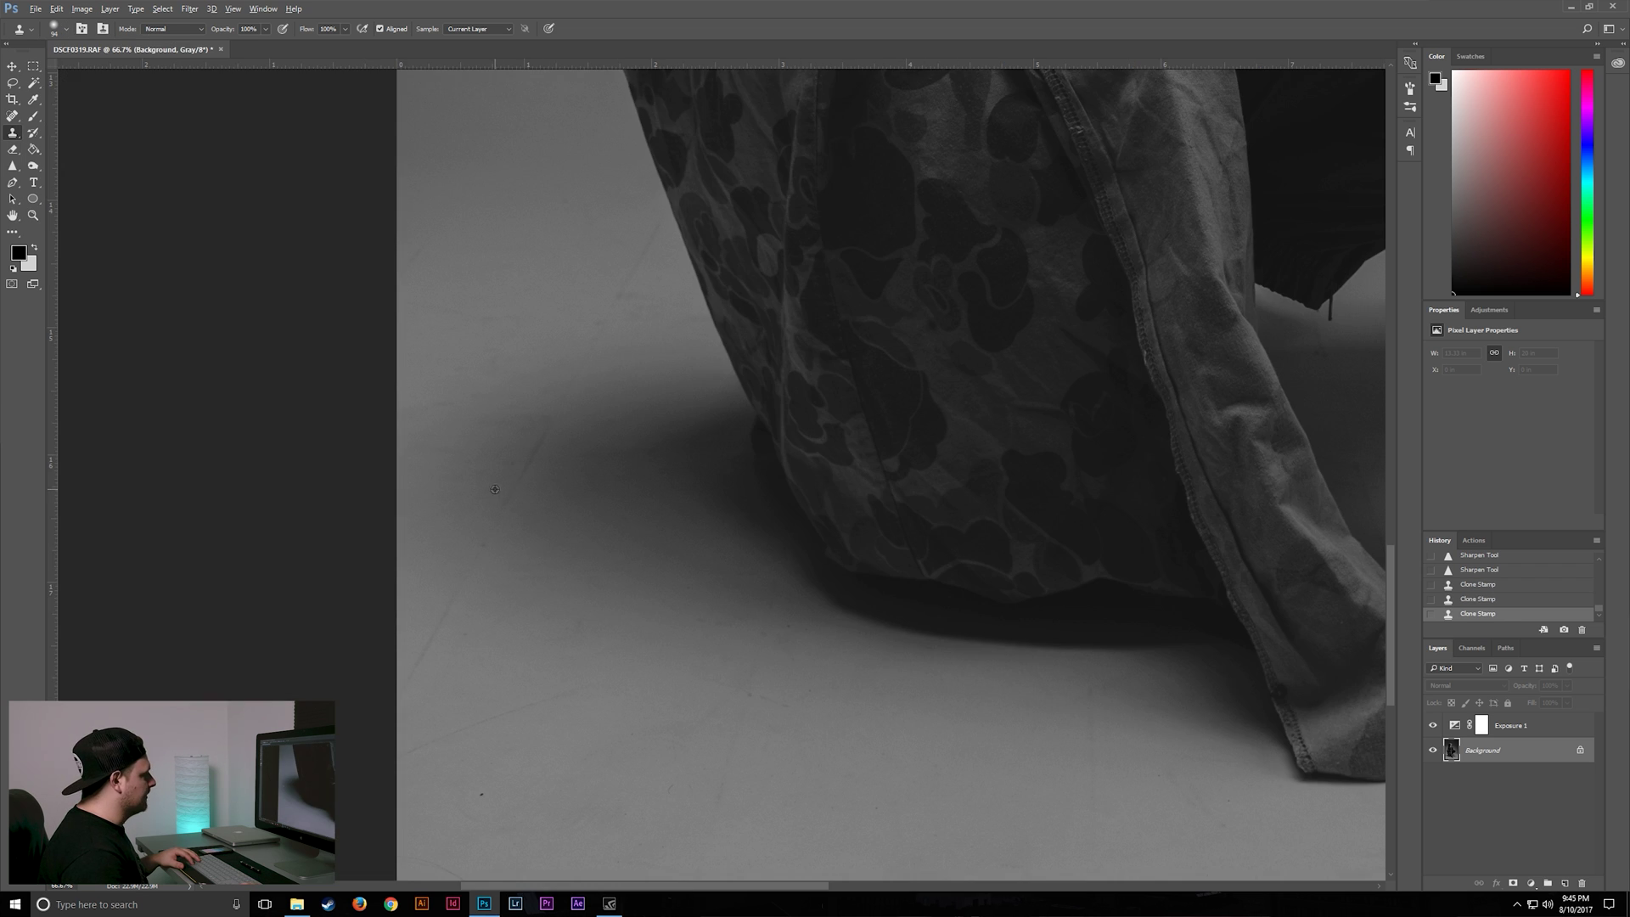
left_click(554, 470, "alt")
left_click(775, 625)
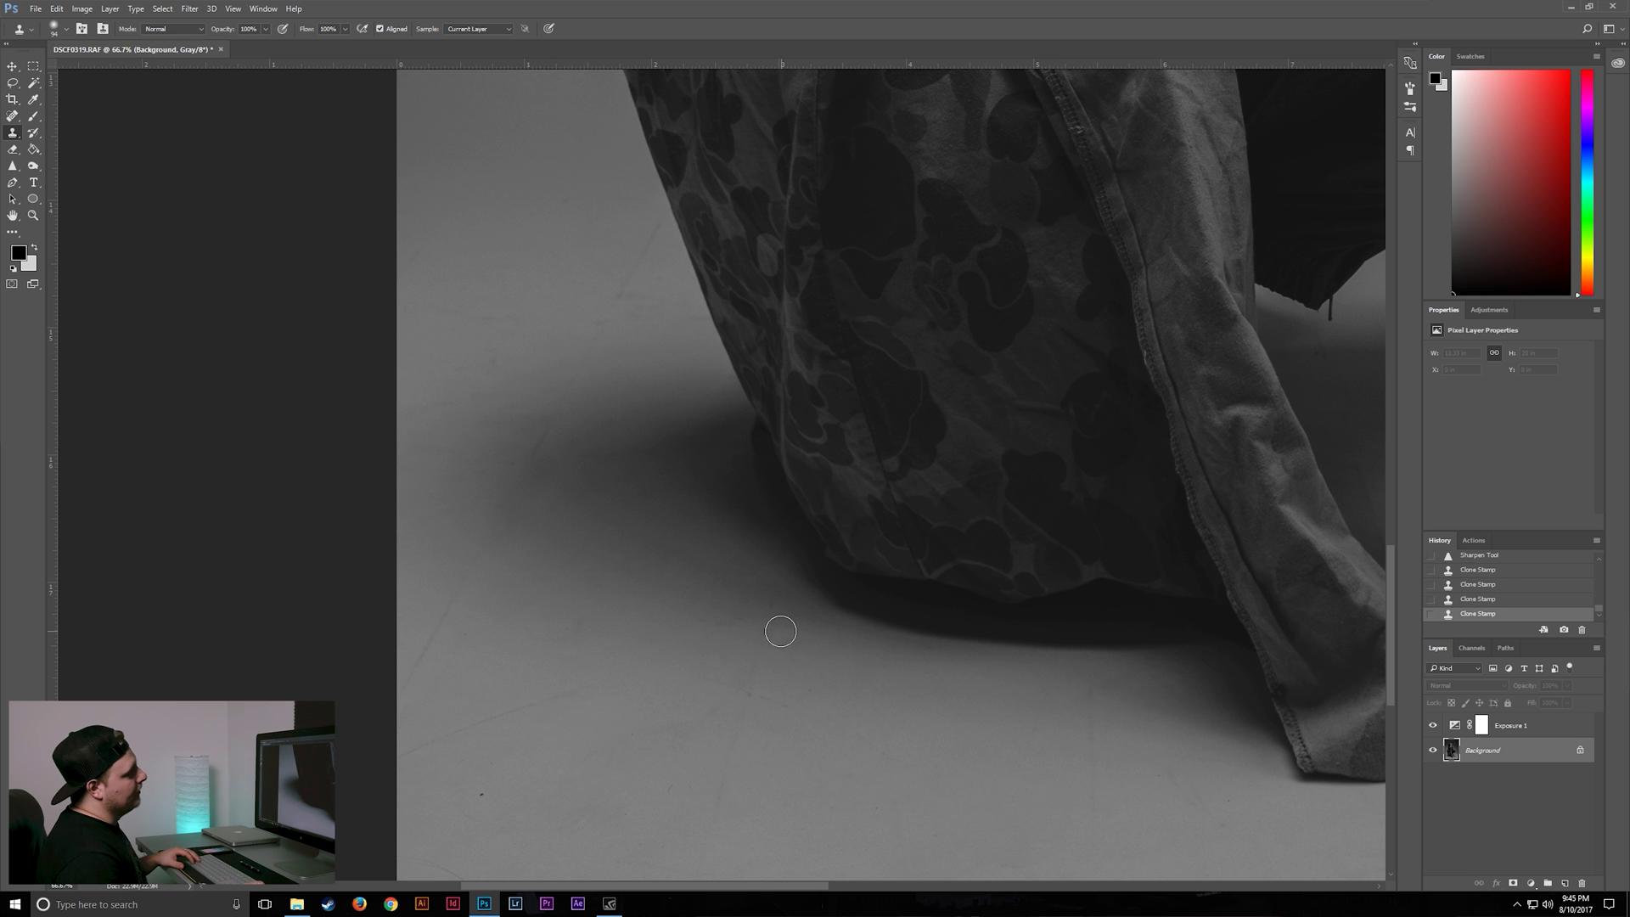
scroll(723, 658, "up", 2)
scroll(723, 658, "up", 5)
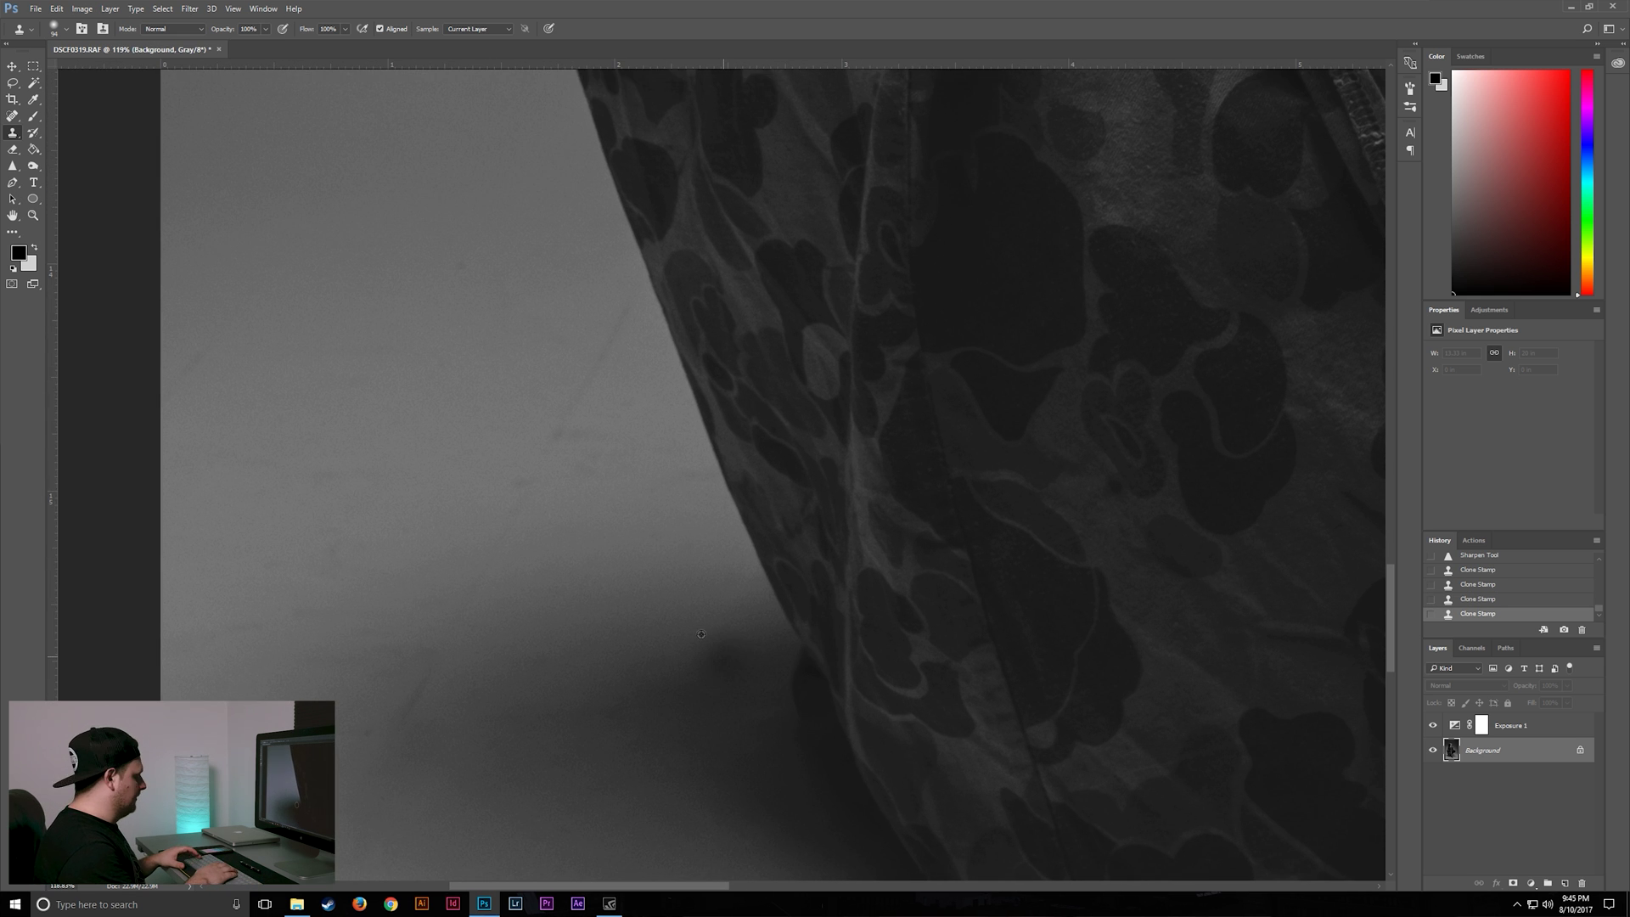
scroll(723, 662, "down", 6)
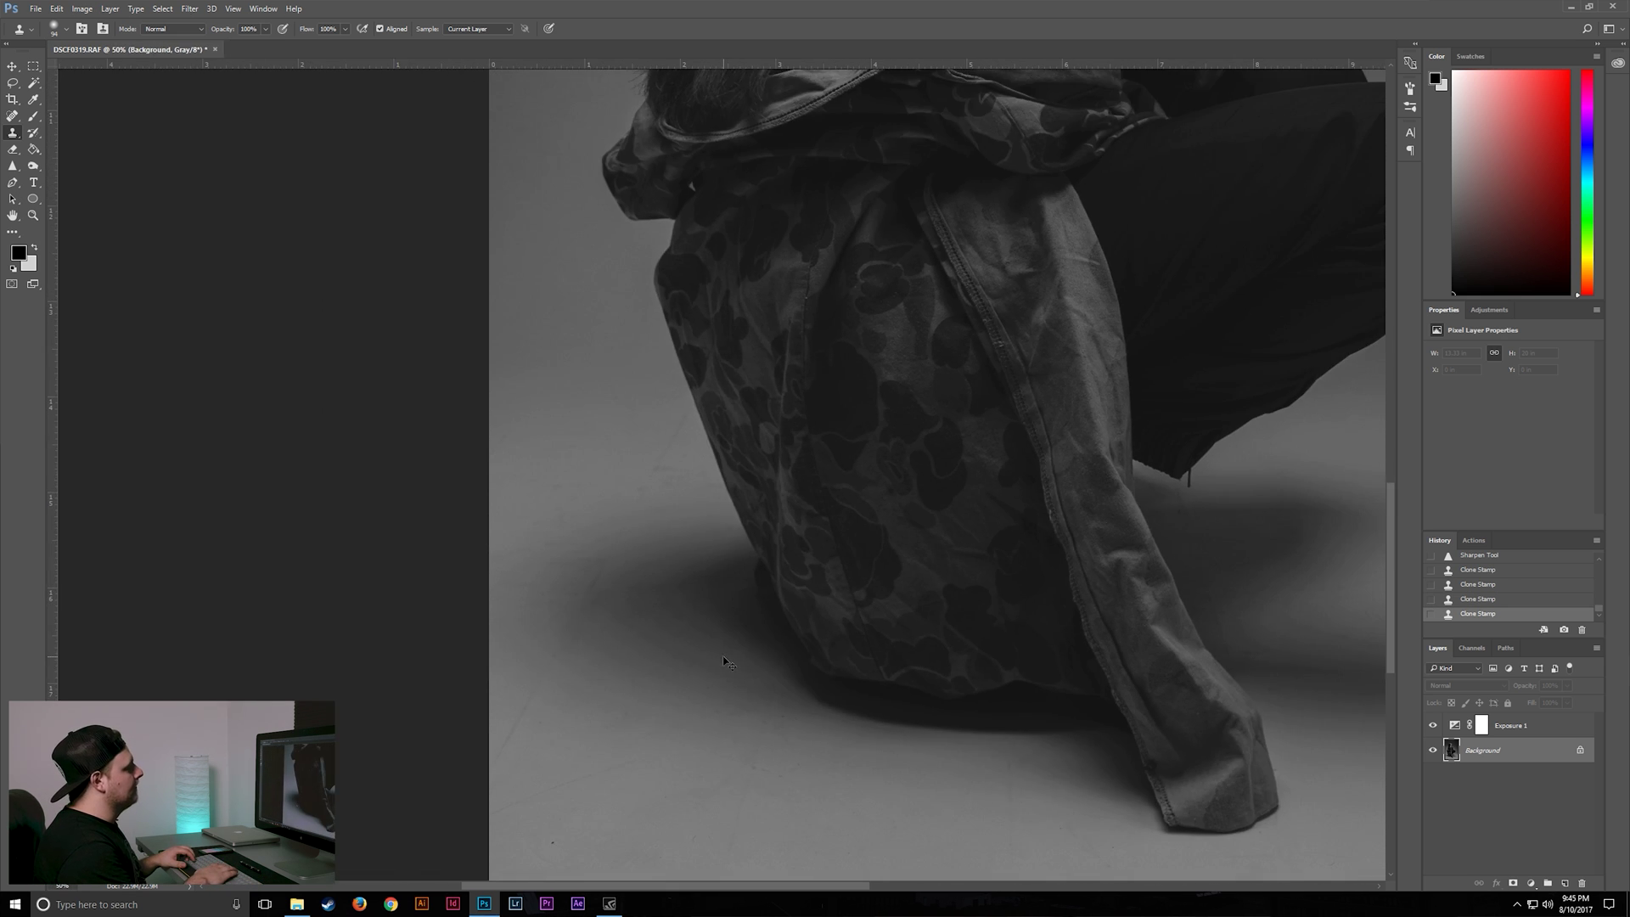
scroll(723, 662, "down", 2)
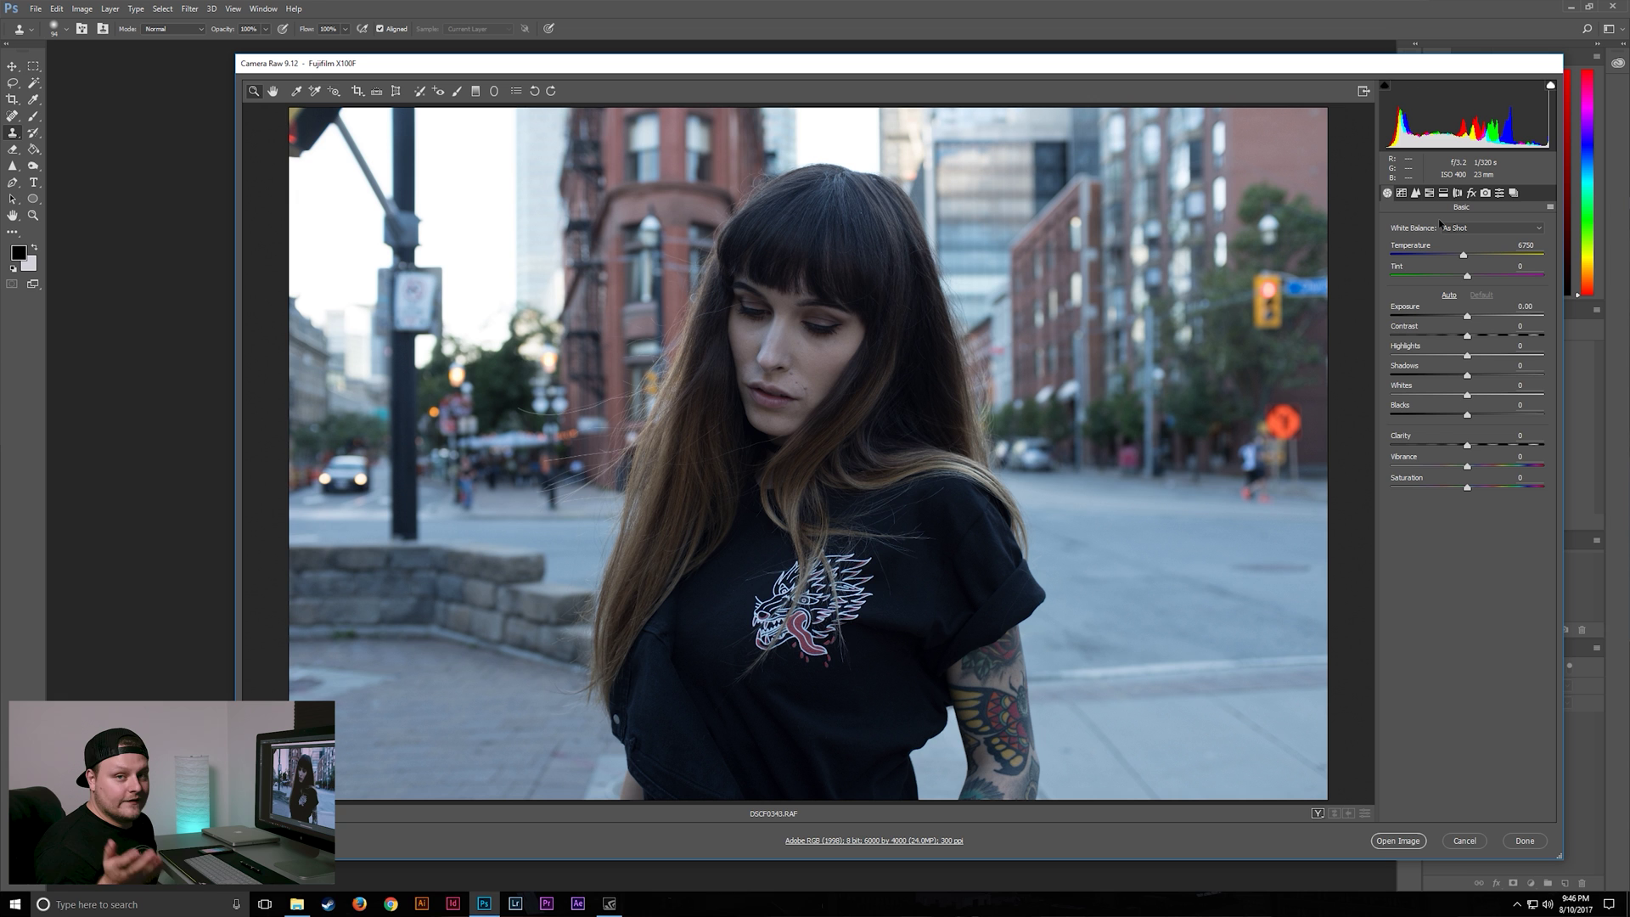
Step: Apply the Camera CLASSIC CHROME profile to the raw street portrait
left_click(1485, 192)
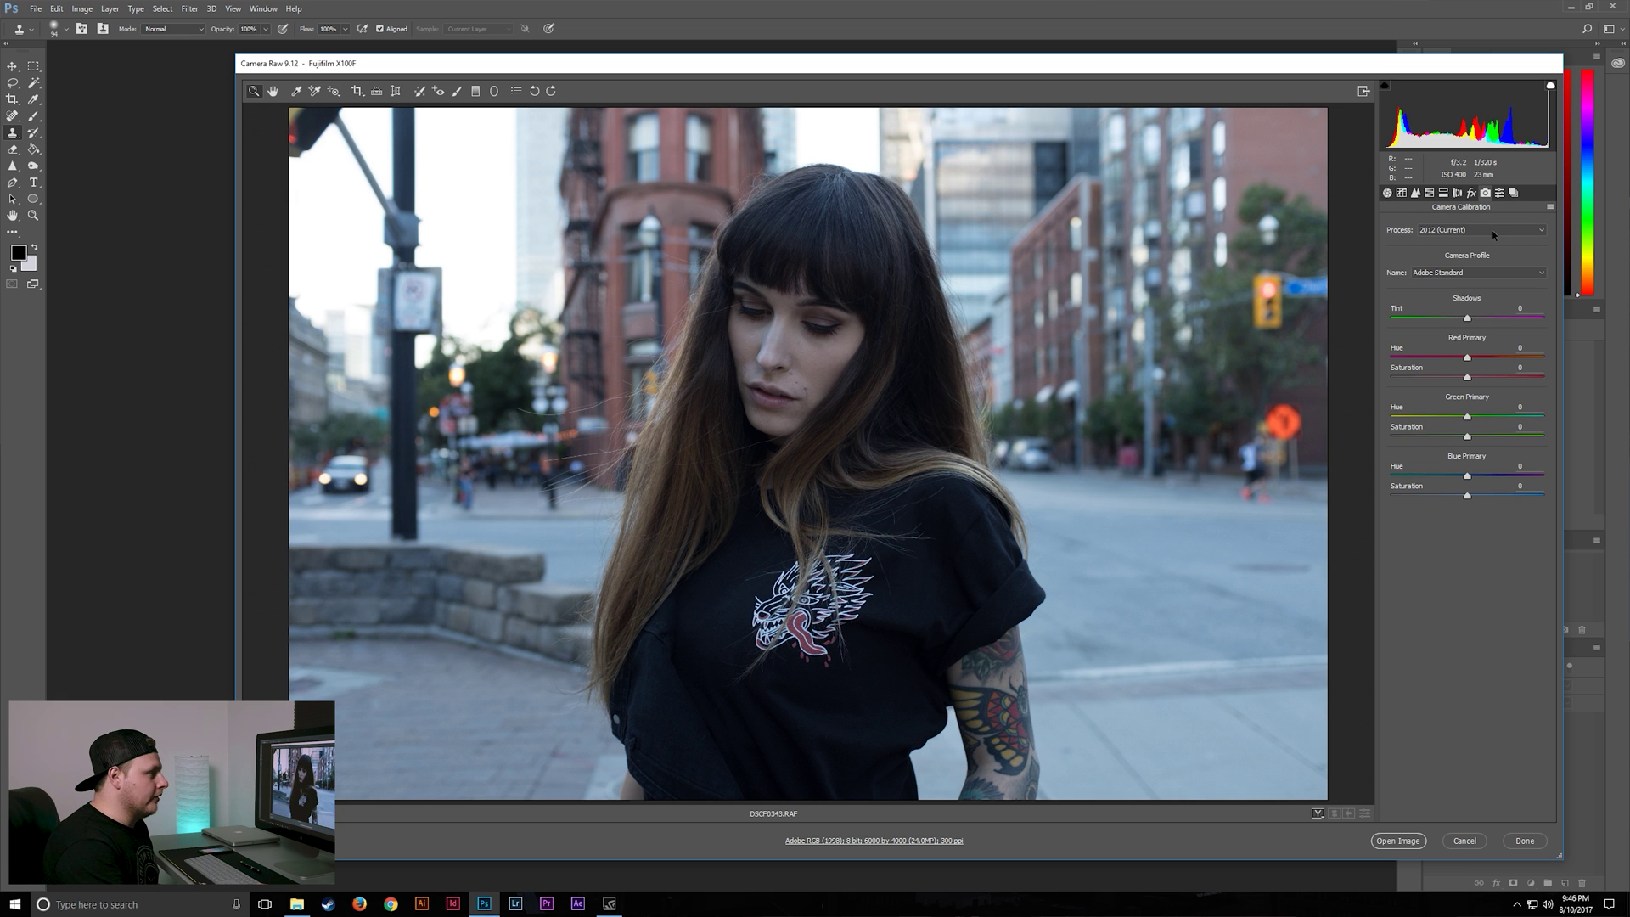
left_click(1485, 270)
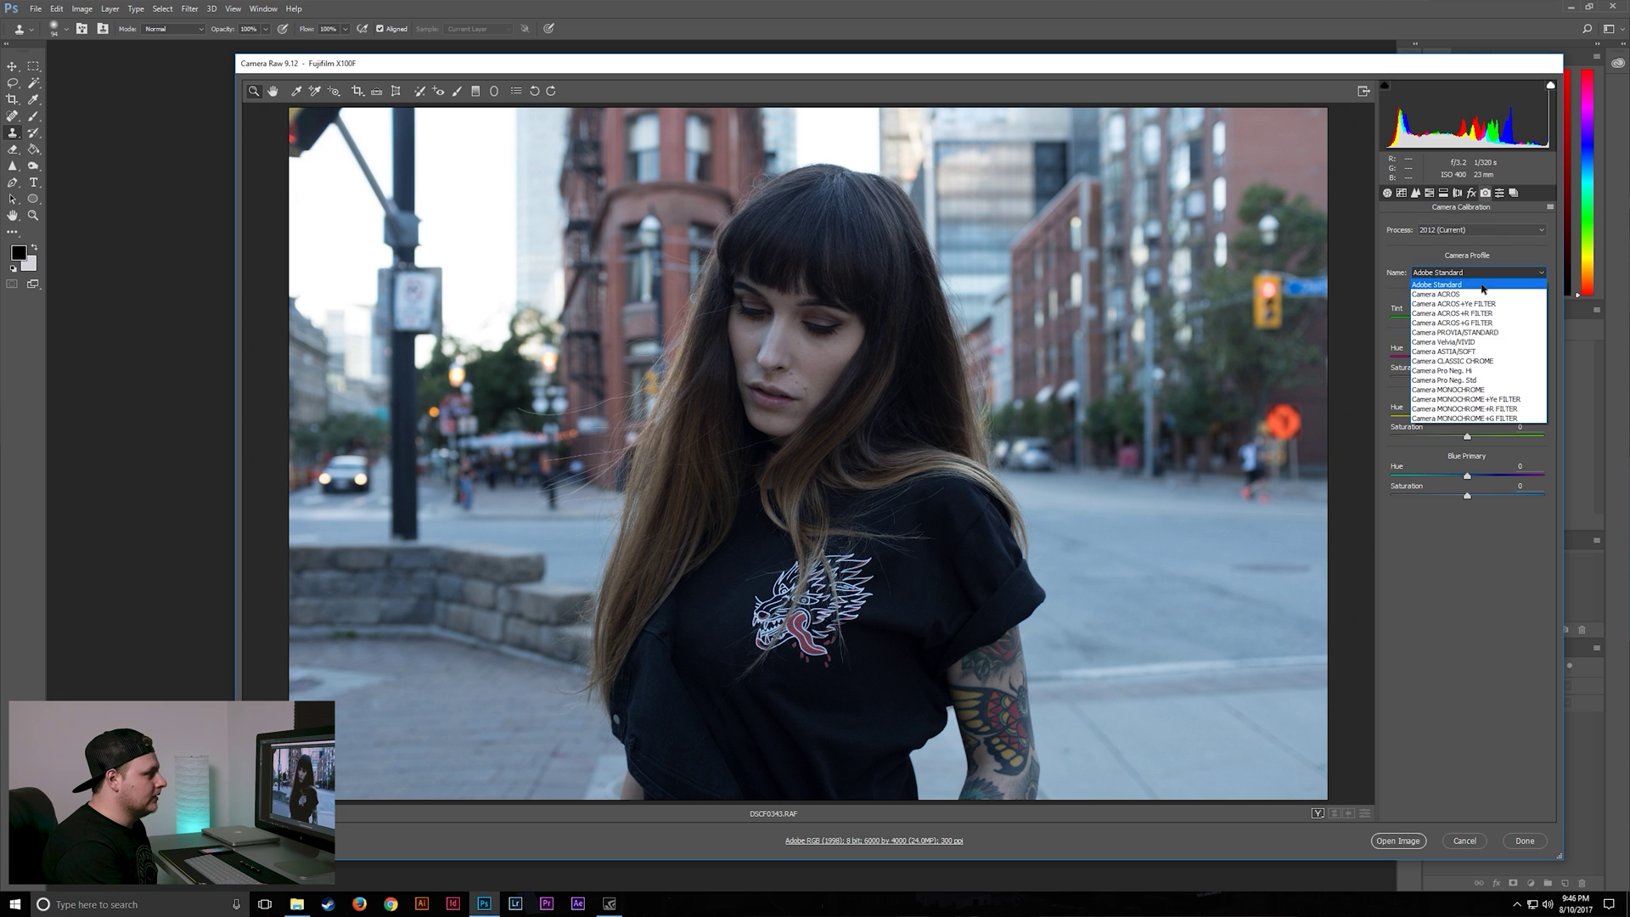
left_click(1487, 362)
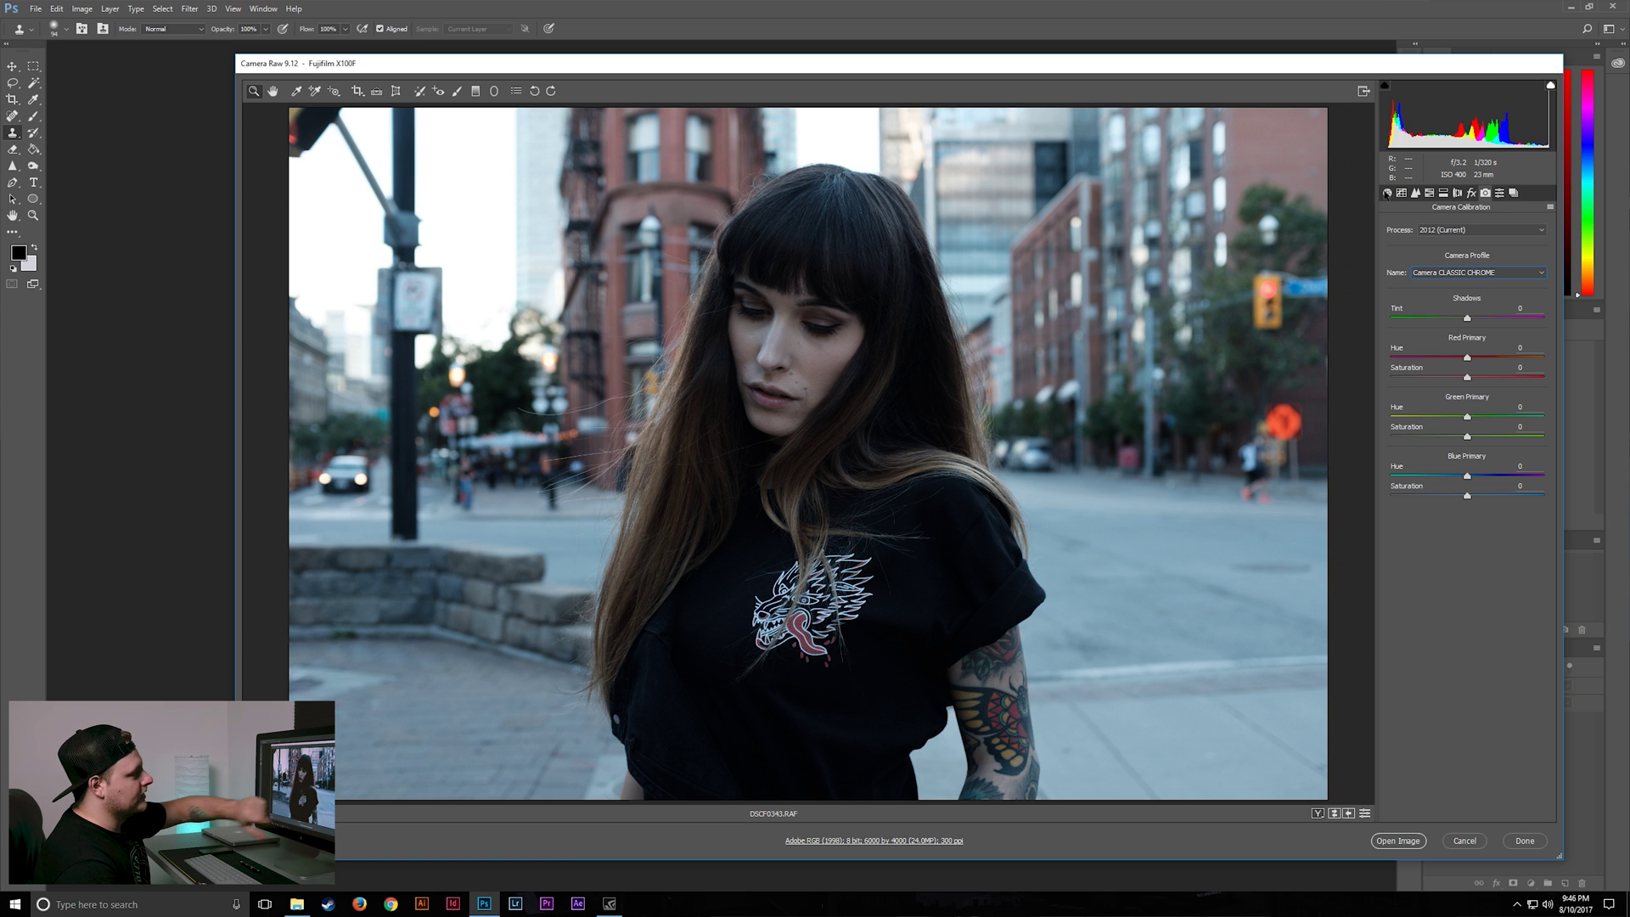
Step: Set the street portrait's Highlights to -100 and raise Whites to about +40
left_click(1386, 193)
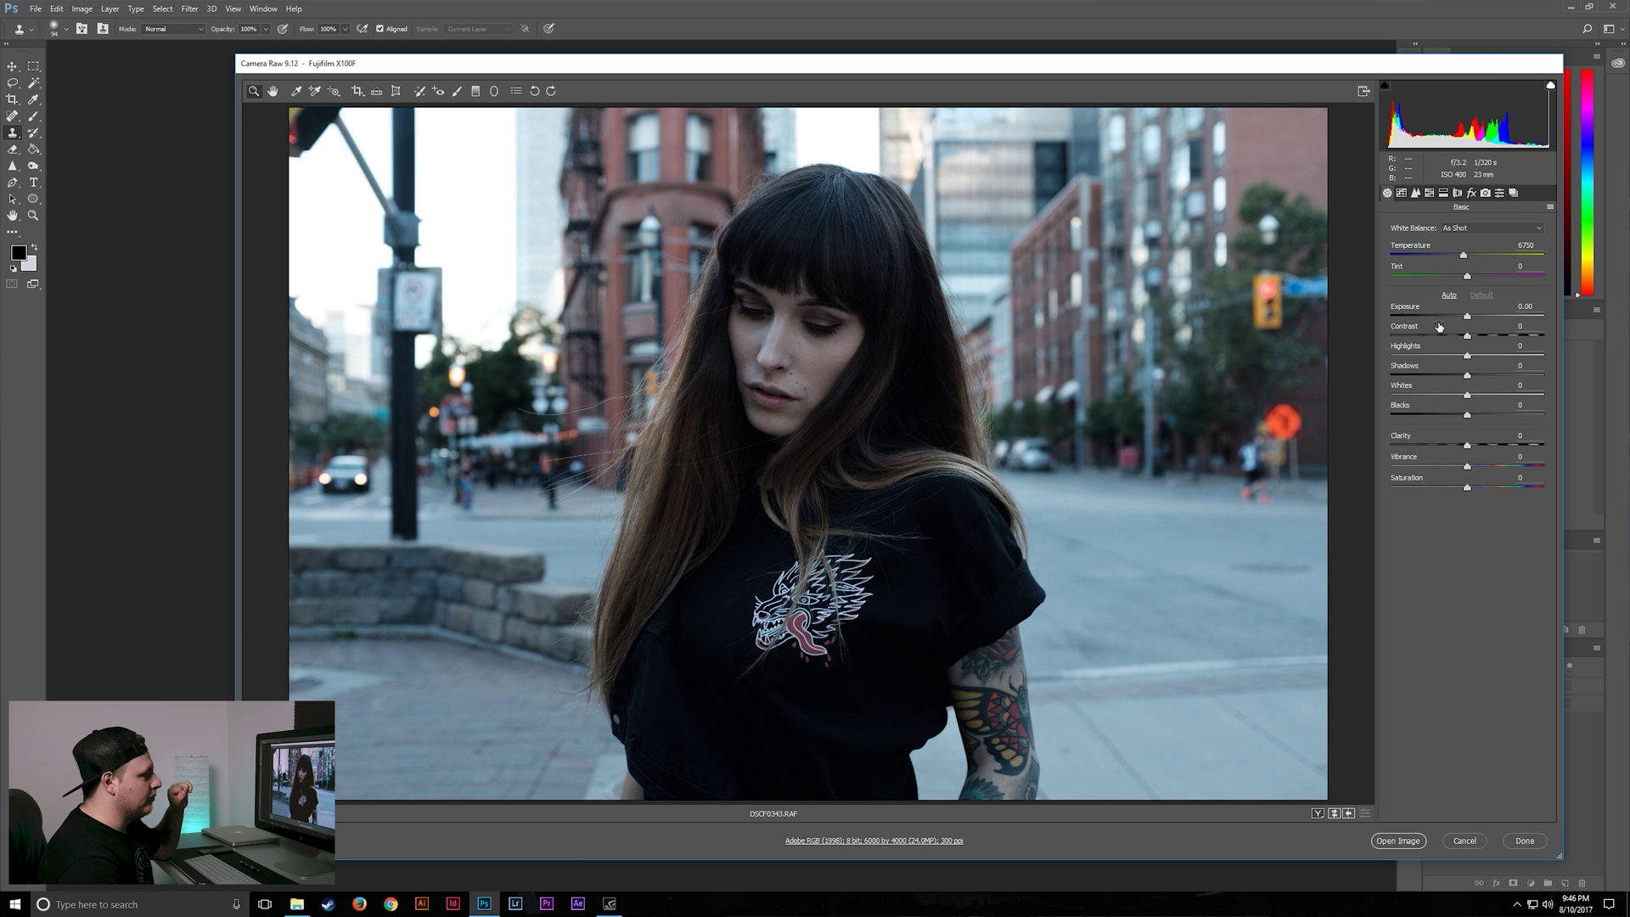
left_click_drag(1467, 355, 1390, 356)
left_click(1468, 375)
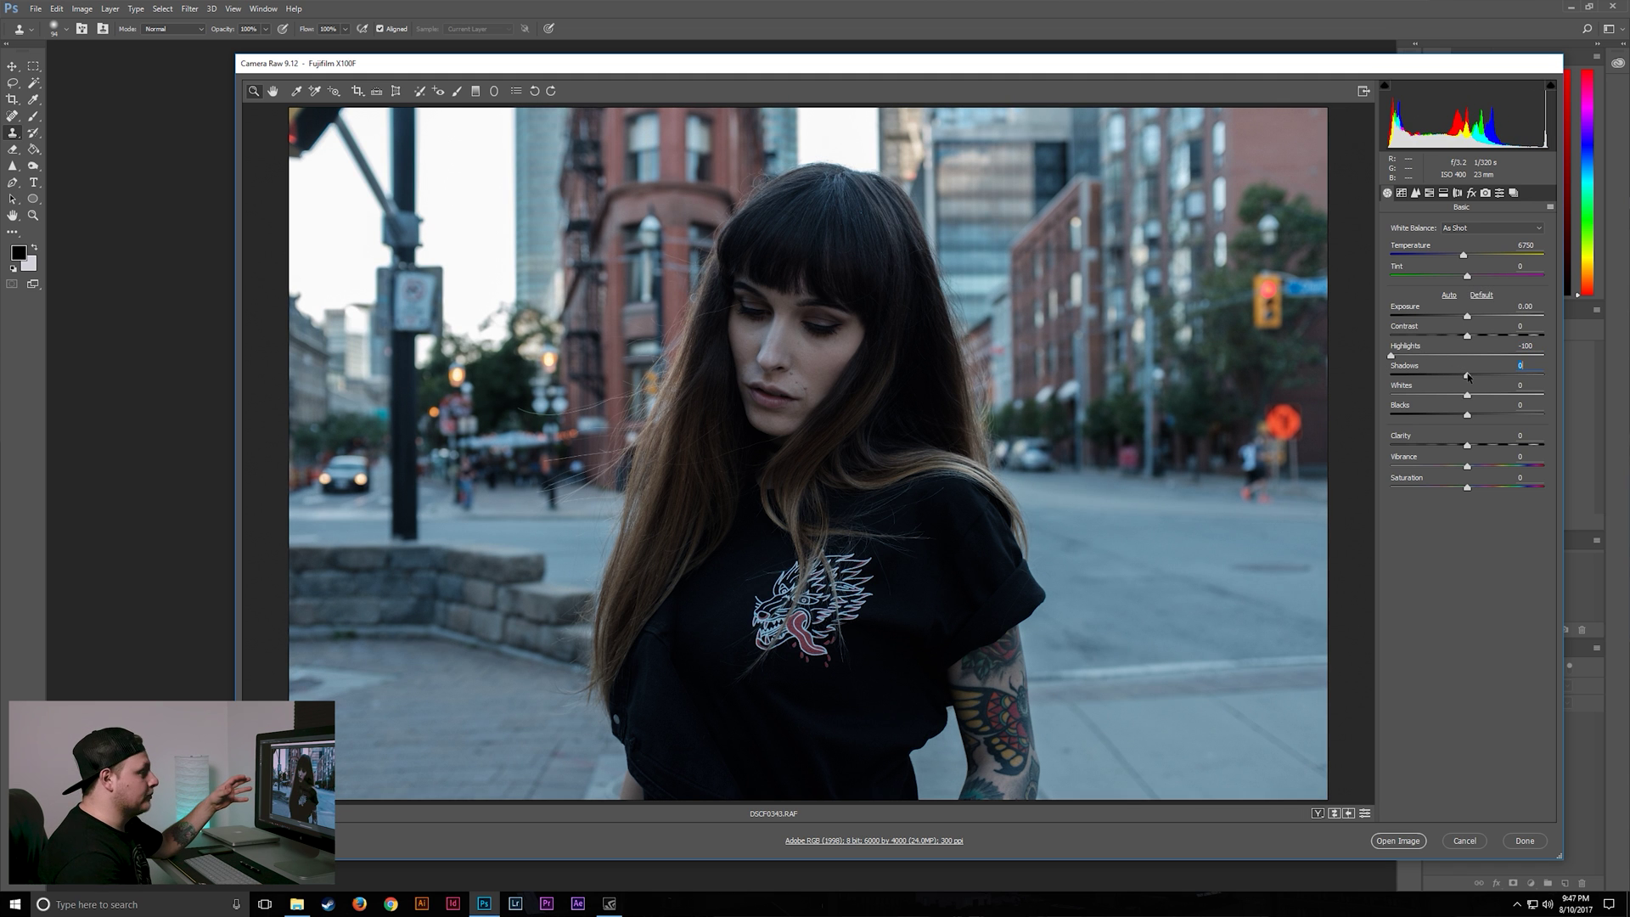
left_click_drag(1468, 384, 1498, 388)
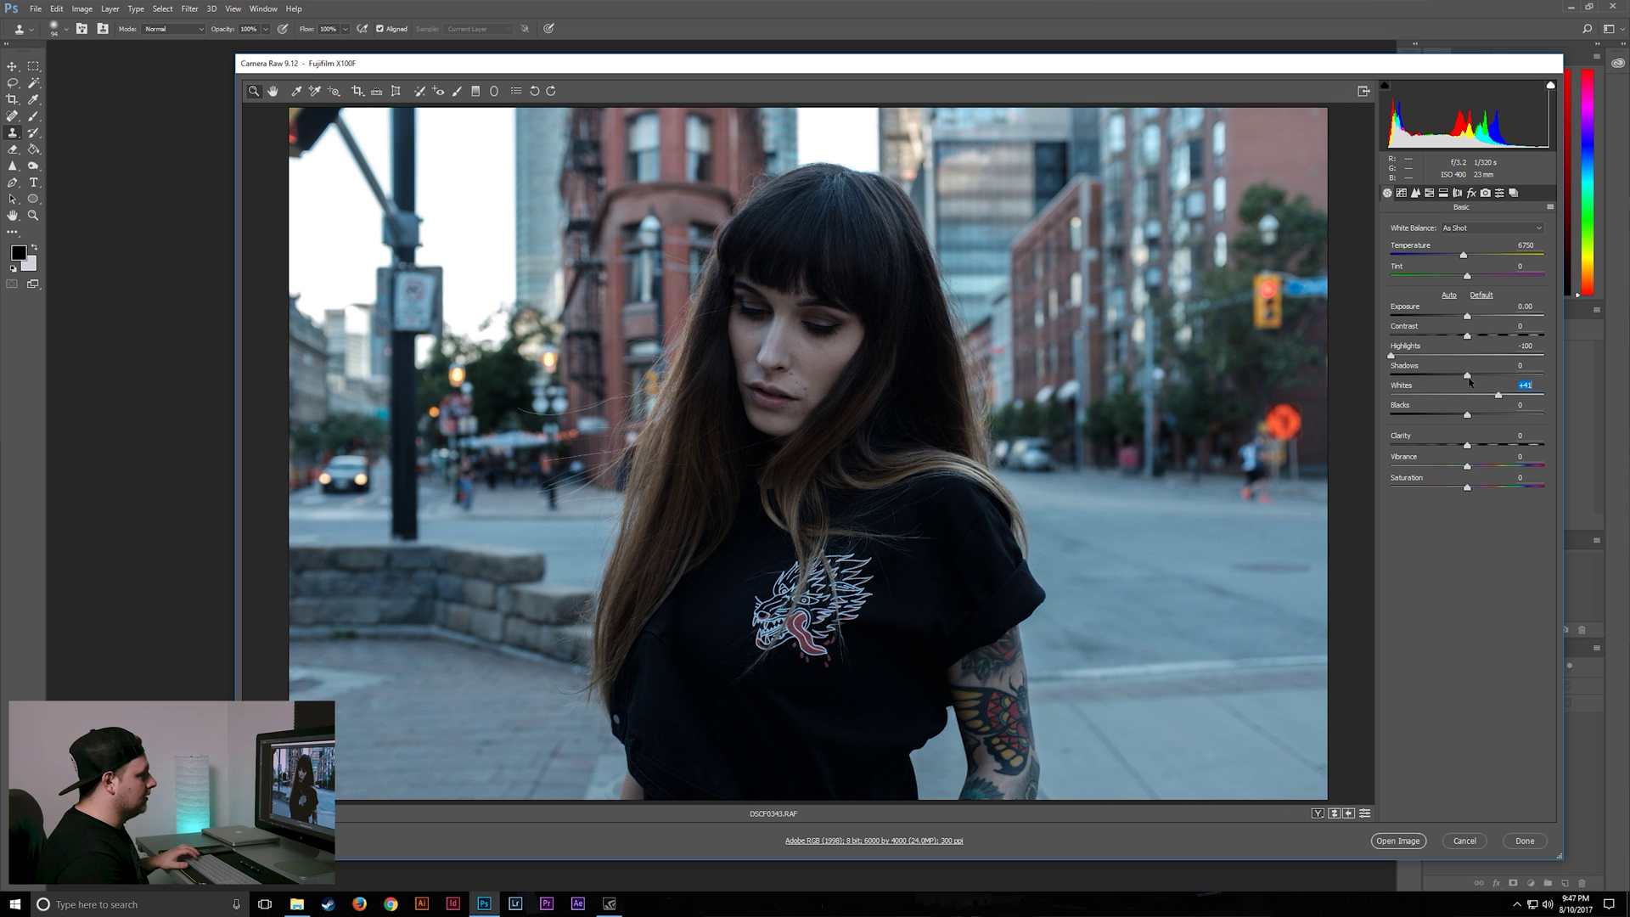
Step: Reset Whites to 0, raise Shadows to +29 and lower Blacks to -23 on the street portrait
type("0")
left_click_drag(1469, 381, 1437, 408)
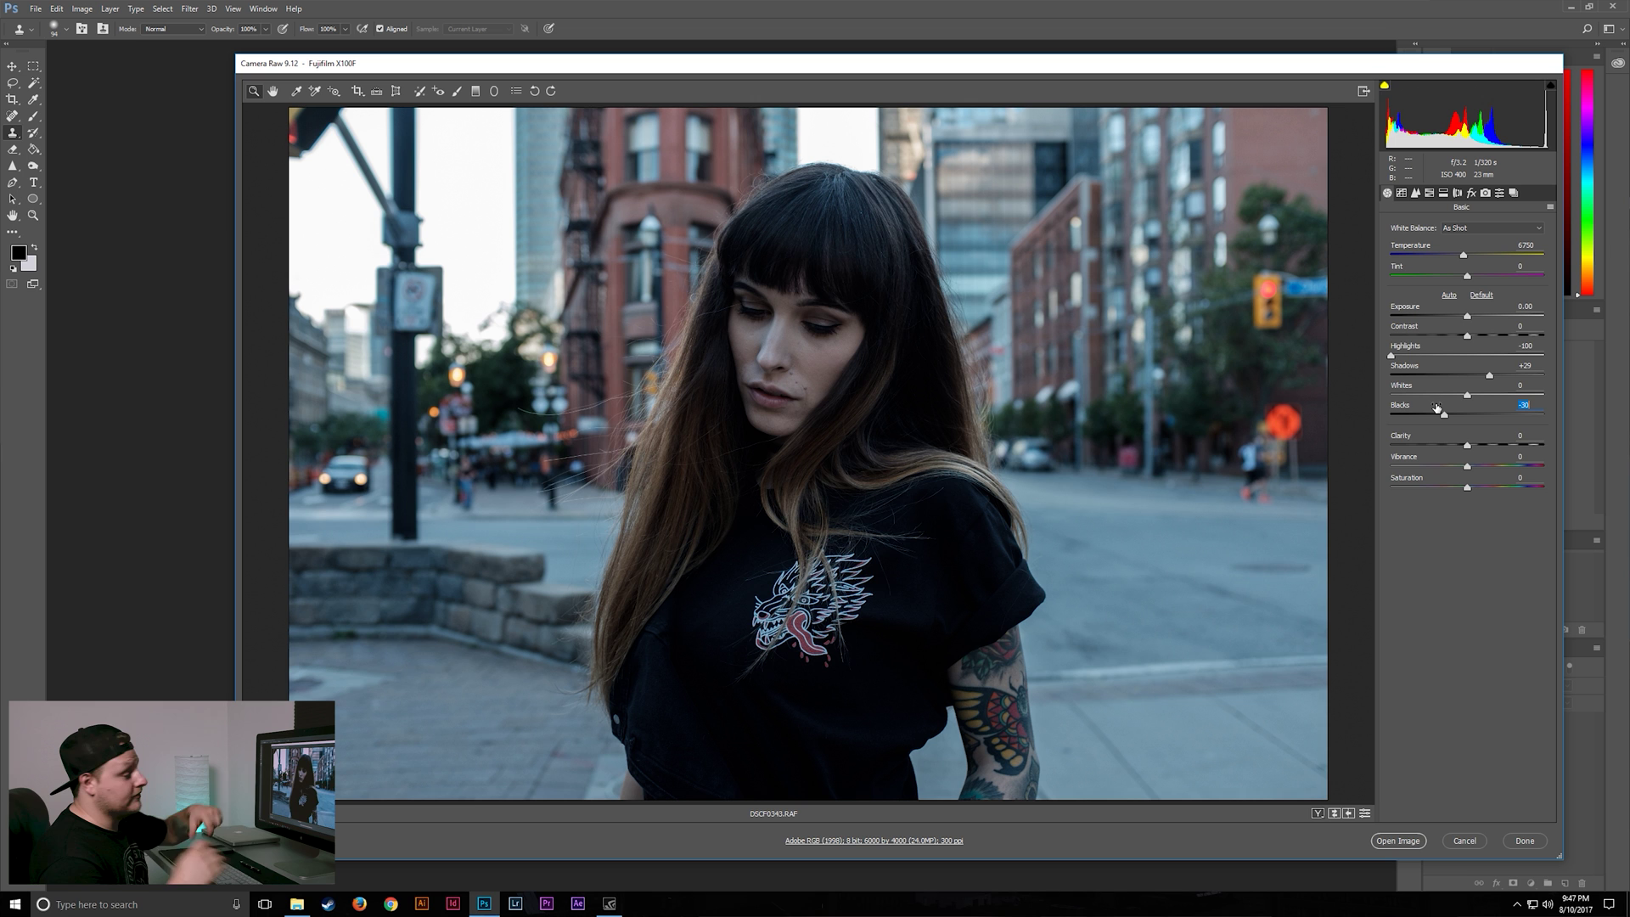
mouse_move(1437, 408)
left_mouse_down()
mouse_move(1477, 417)
mouse_move(1453, 416)
left_mouse_up()
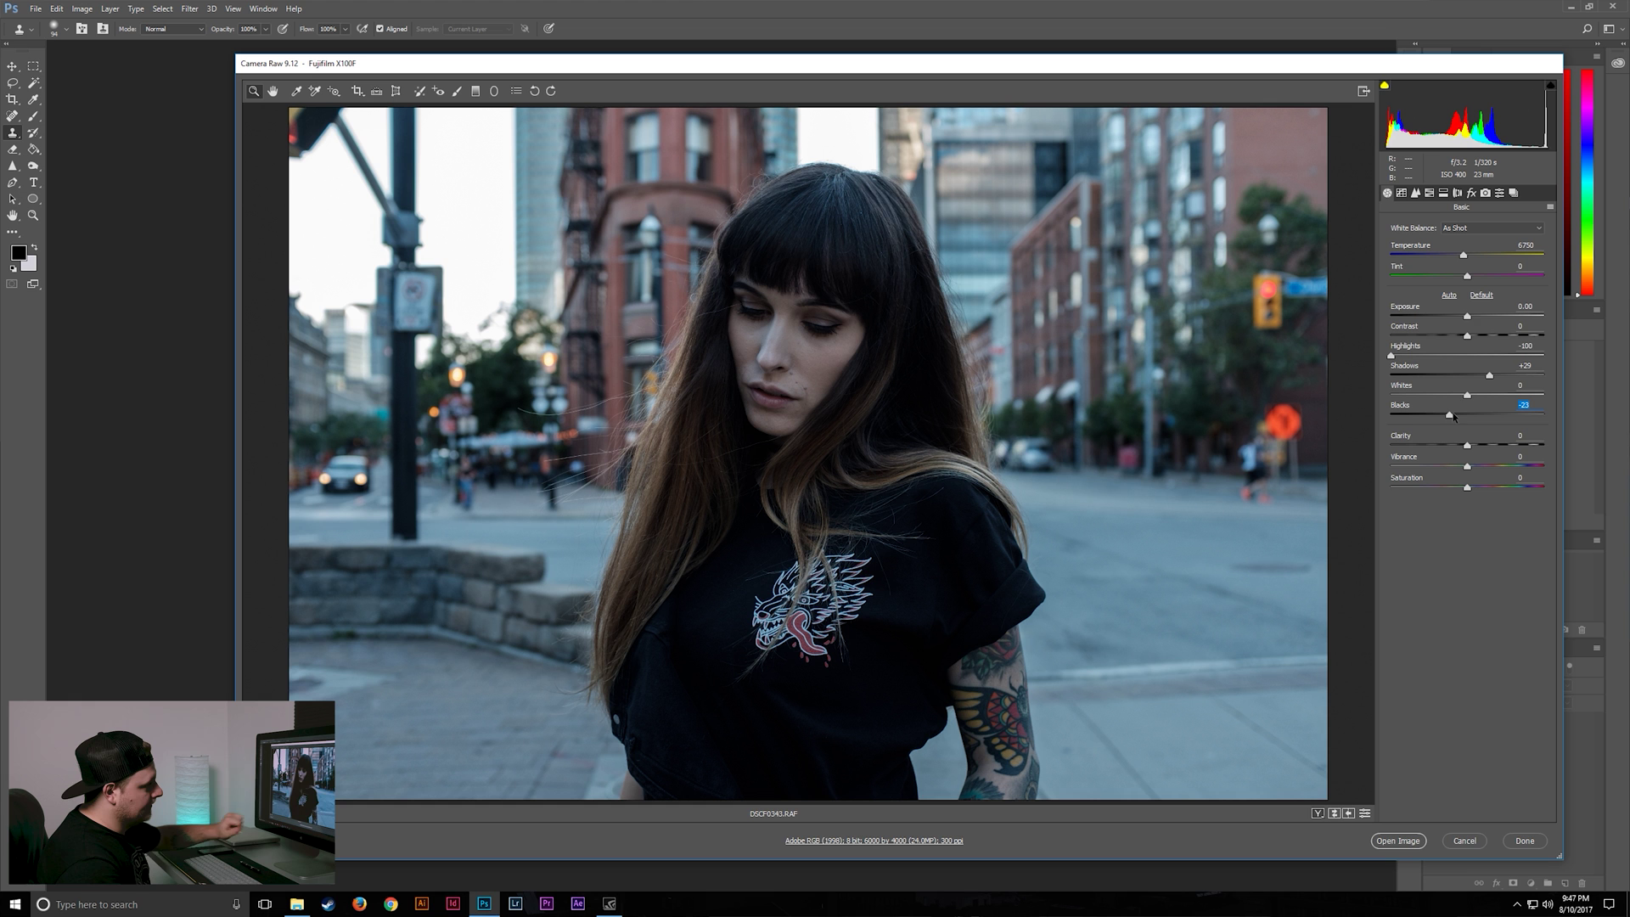
Step: Set Exposure to -0.40, Highlights to -78, Whites to +6, Temperature to 7500 and Tint to -6
left_click(1468, 318)
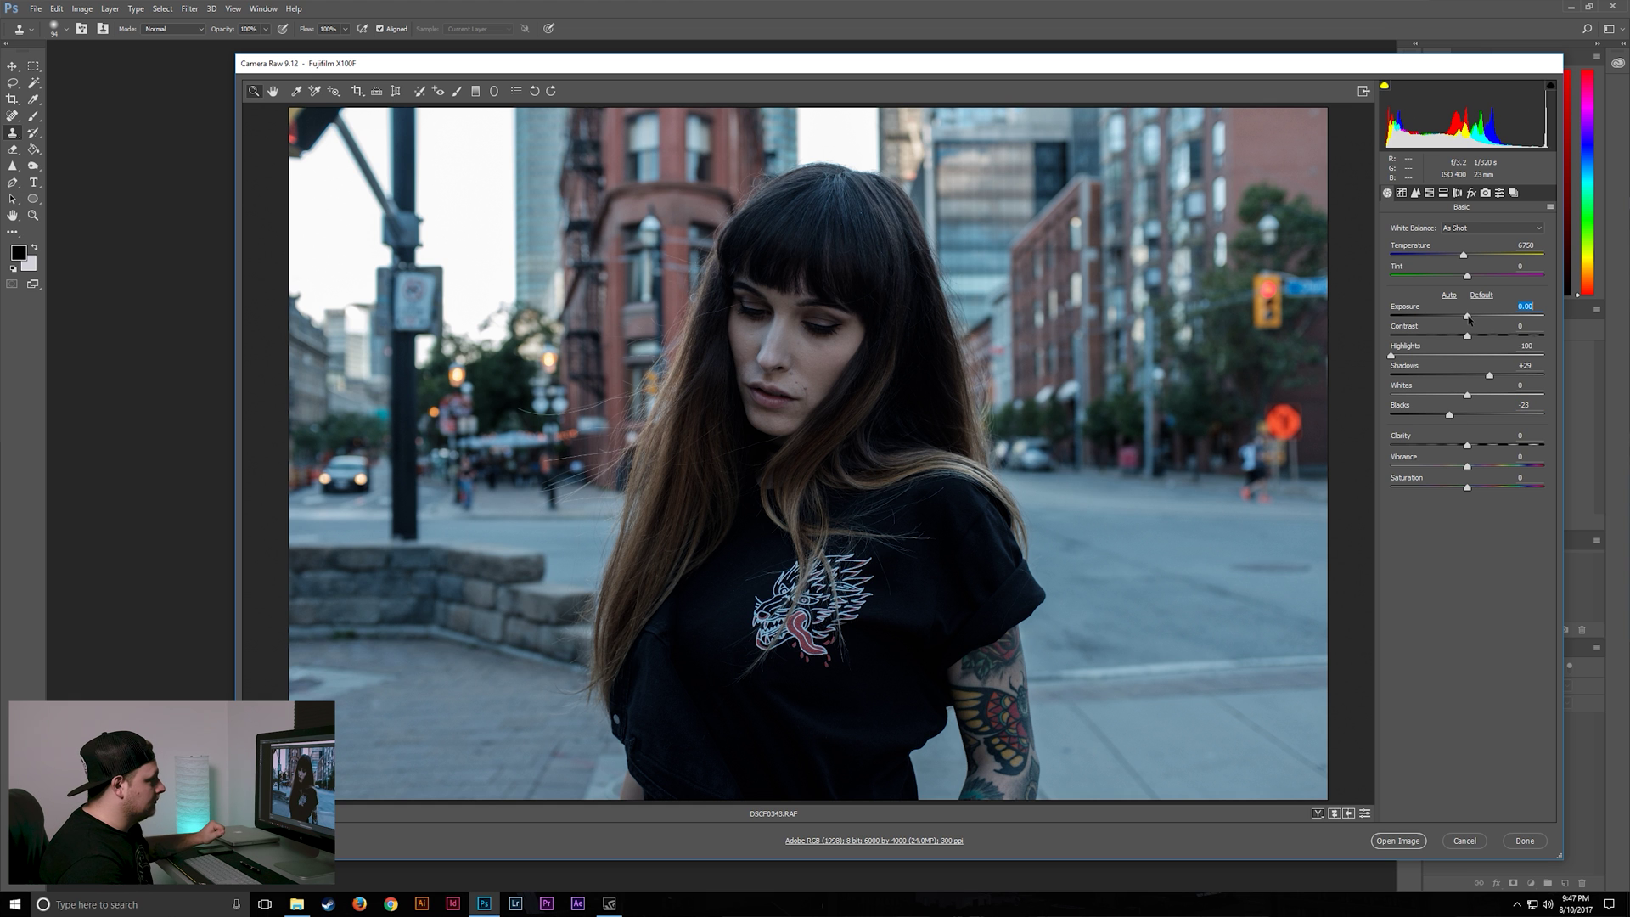
left_click_drag(1469, 317, 1410, 356)
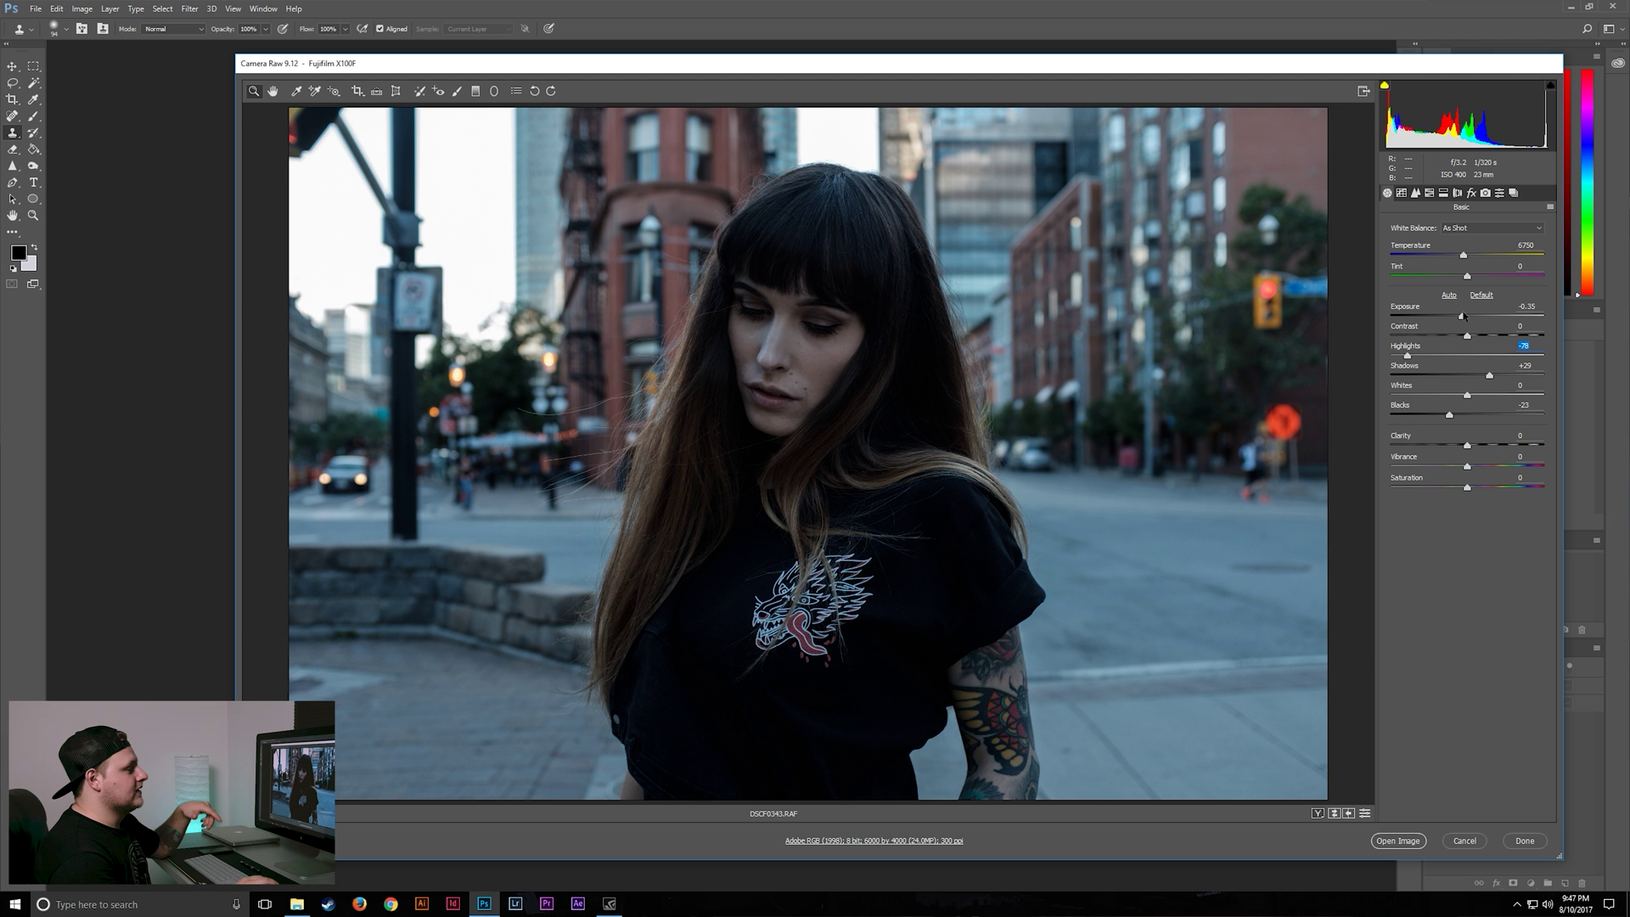
left_click_drag(1463, 315, 1462, 319)
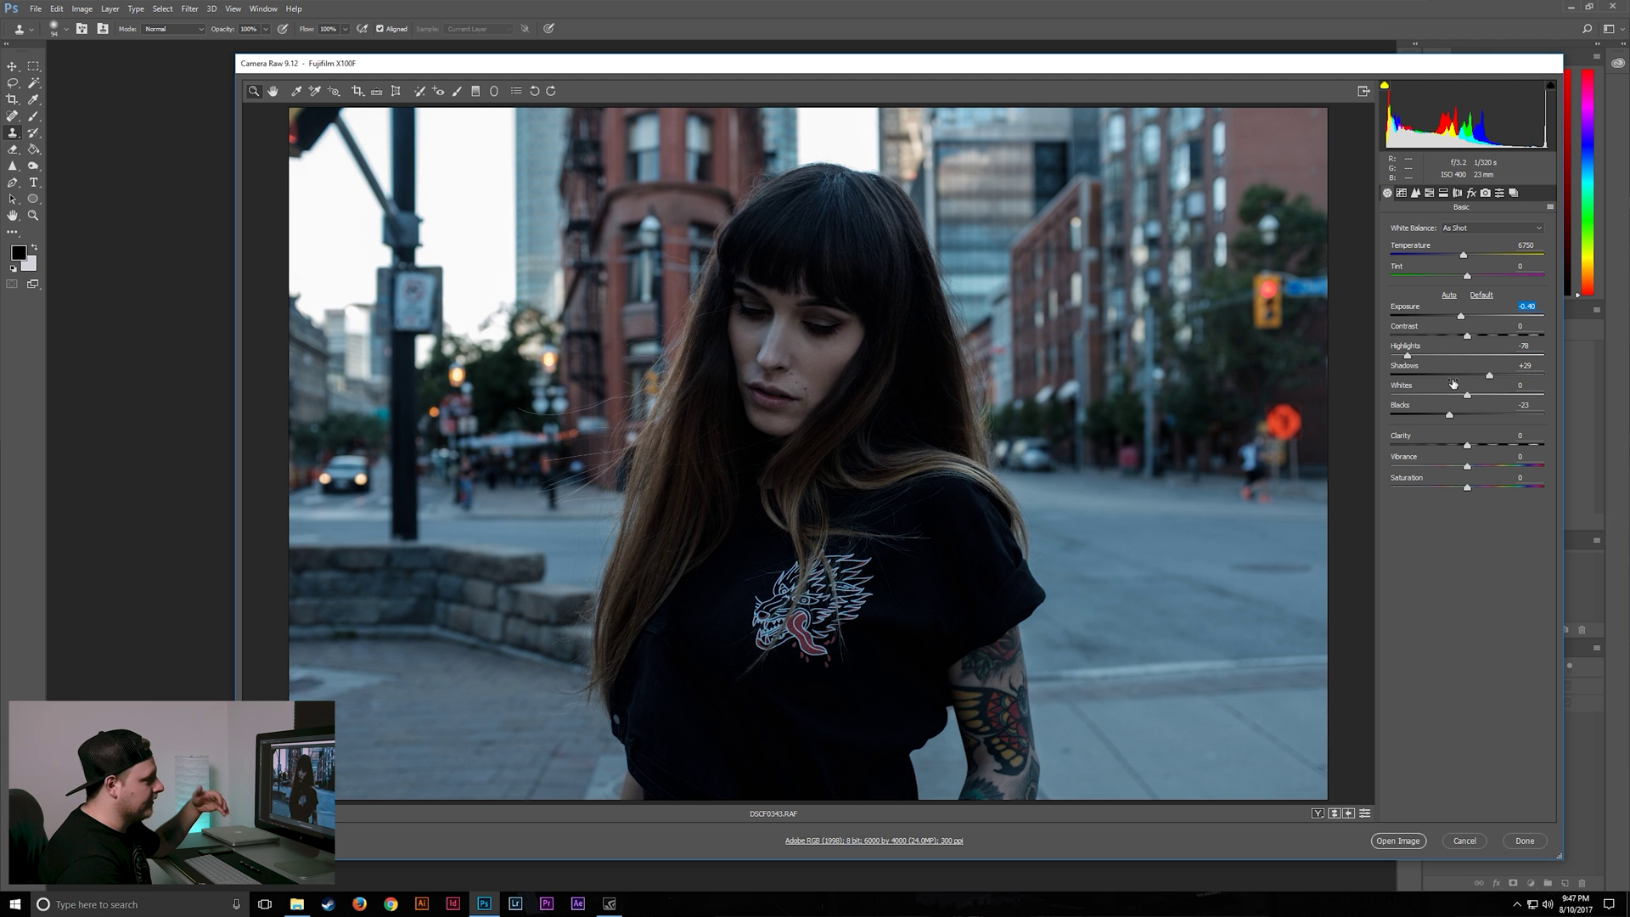
left_click_drag(1467, 395, 1471, 397)
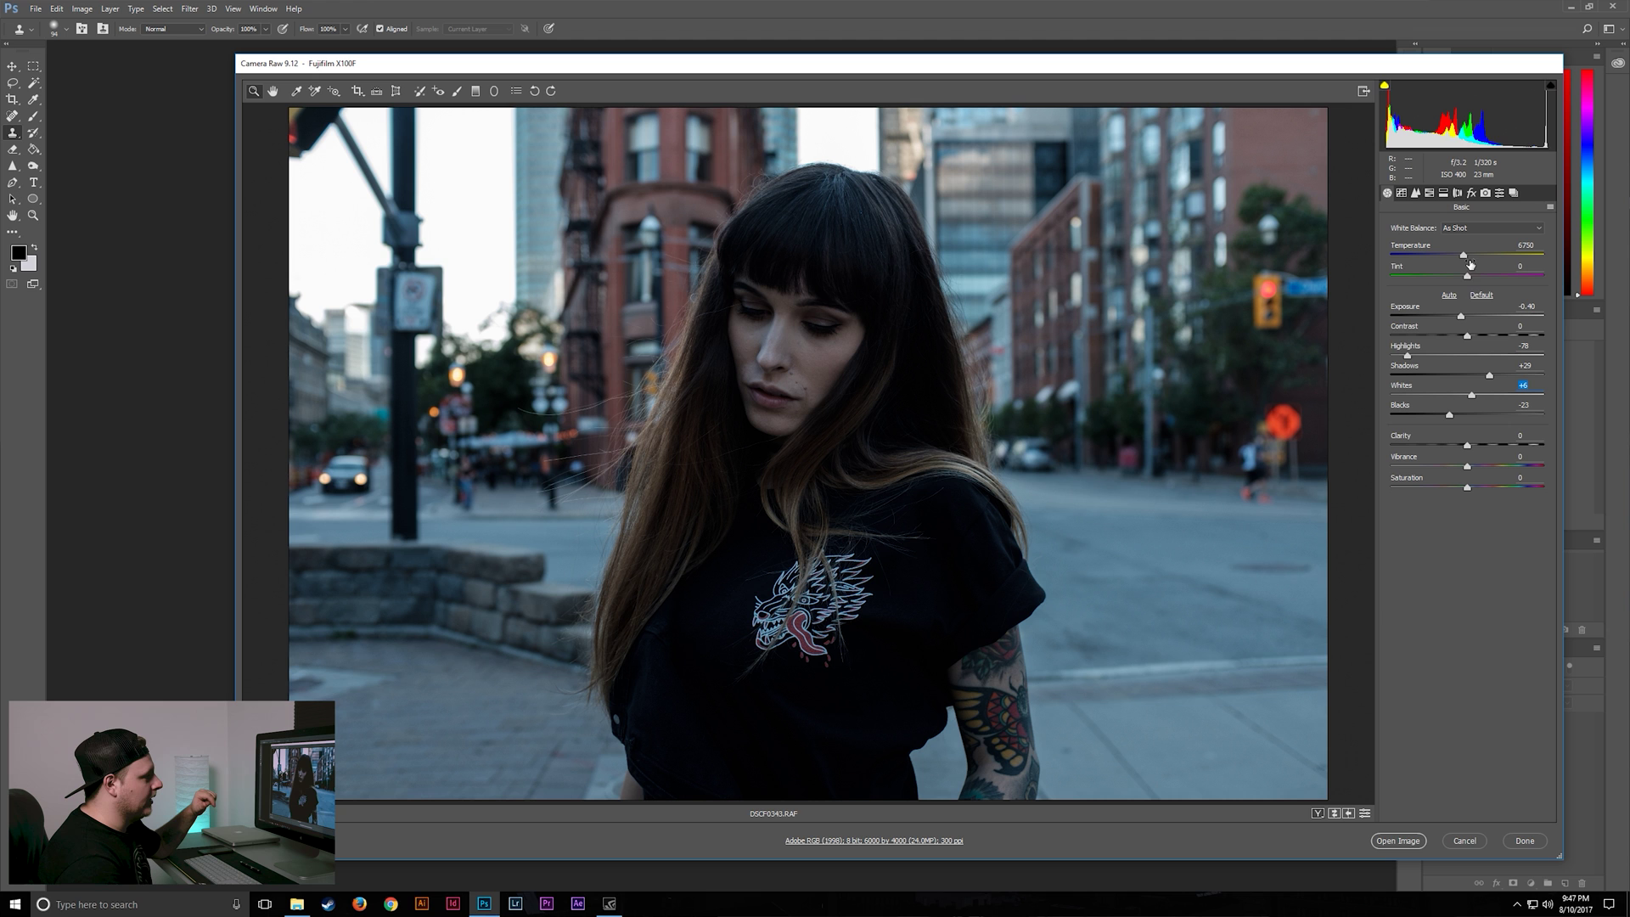
left_click_drag(1468, 277, 1471, 257)
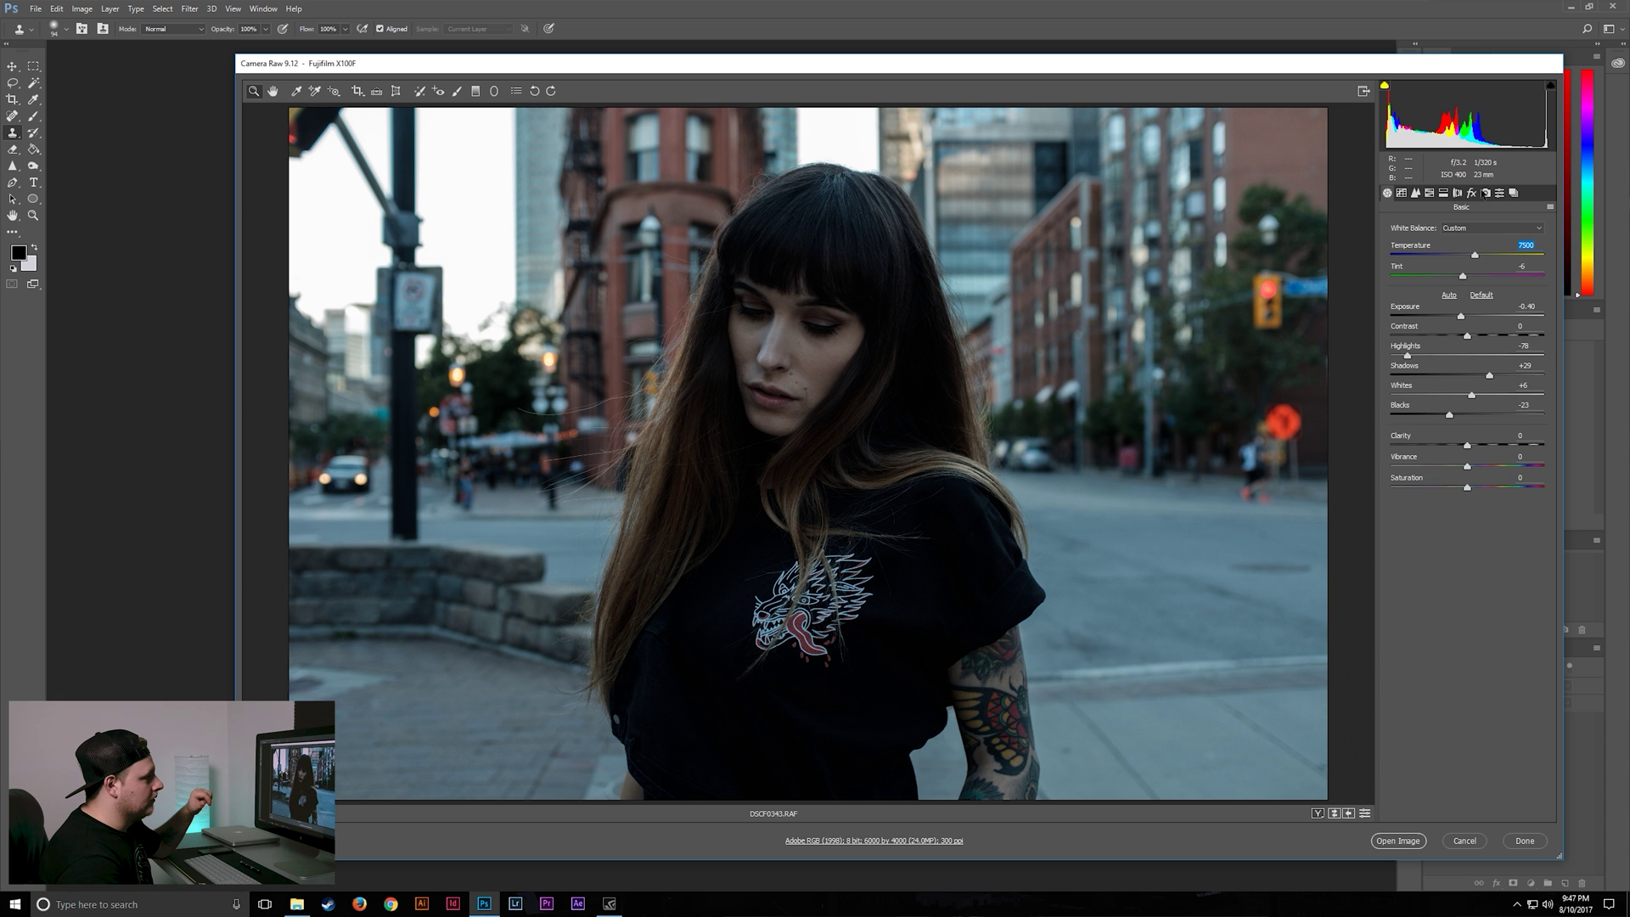
Step: Calibrate Shadows Tint to -13, Blue Primary Hue to -23 and Green Primary Saturation to +12, and open the developed image for editing
left_click(1485, 193)
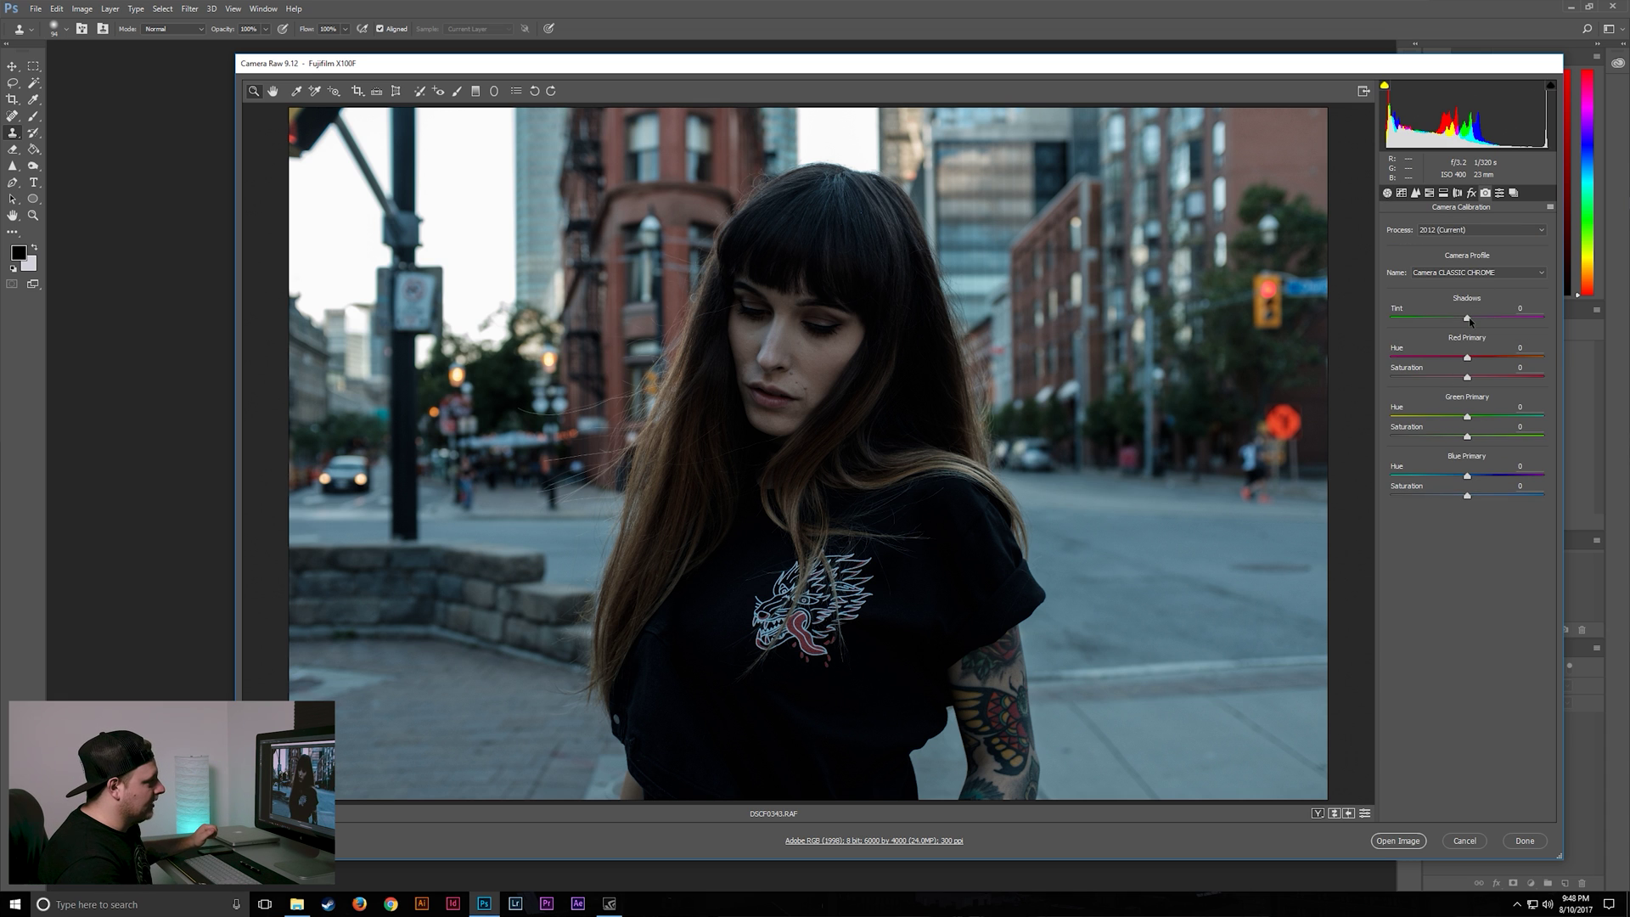
left_click_drag(1469, 320, 1458, 328)
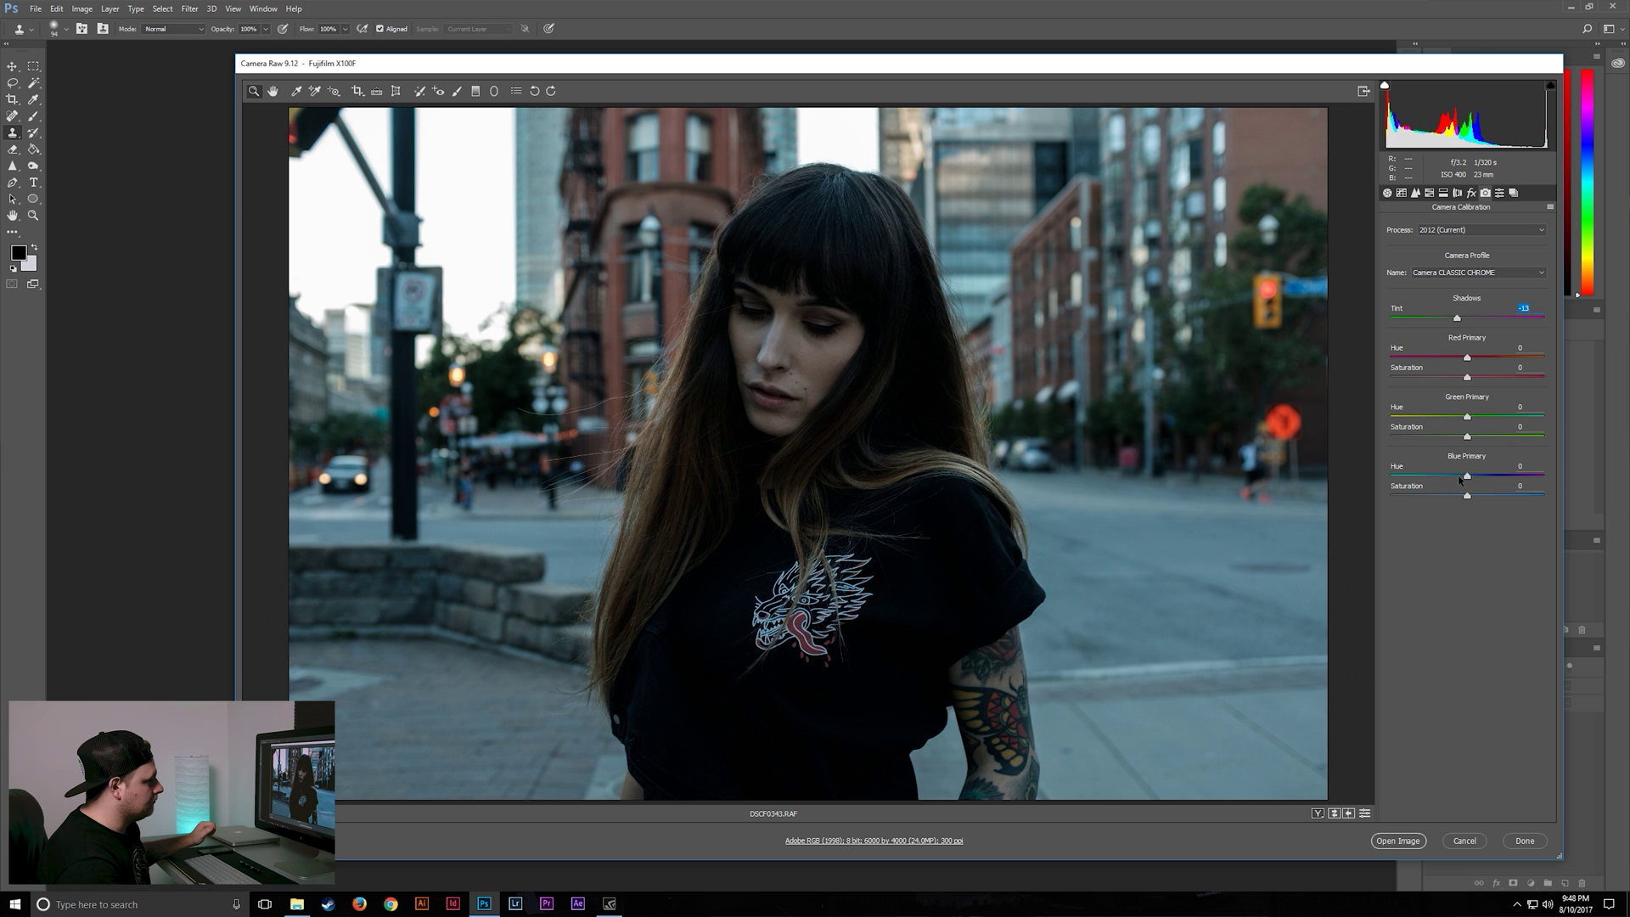
left_click_drag(1473, 477, 1446, 480)
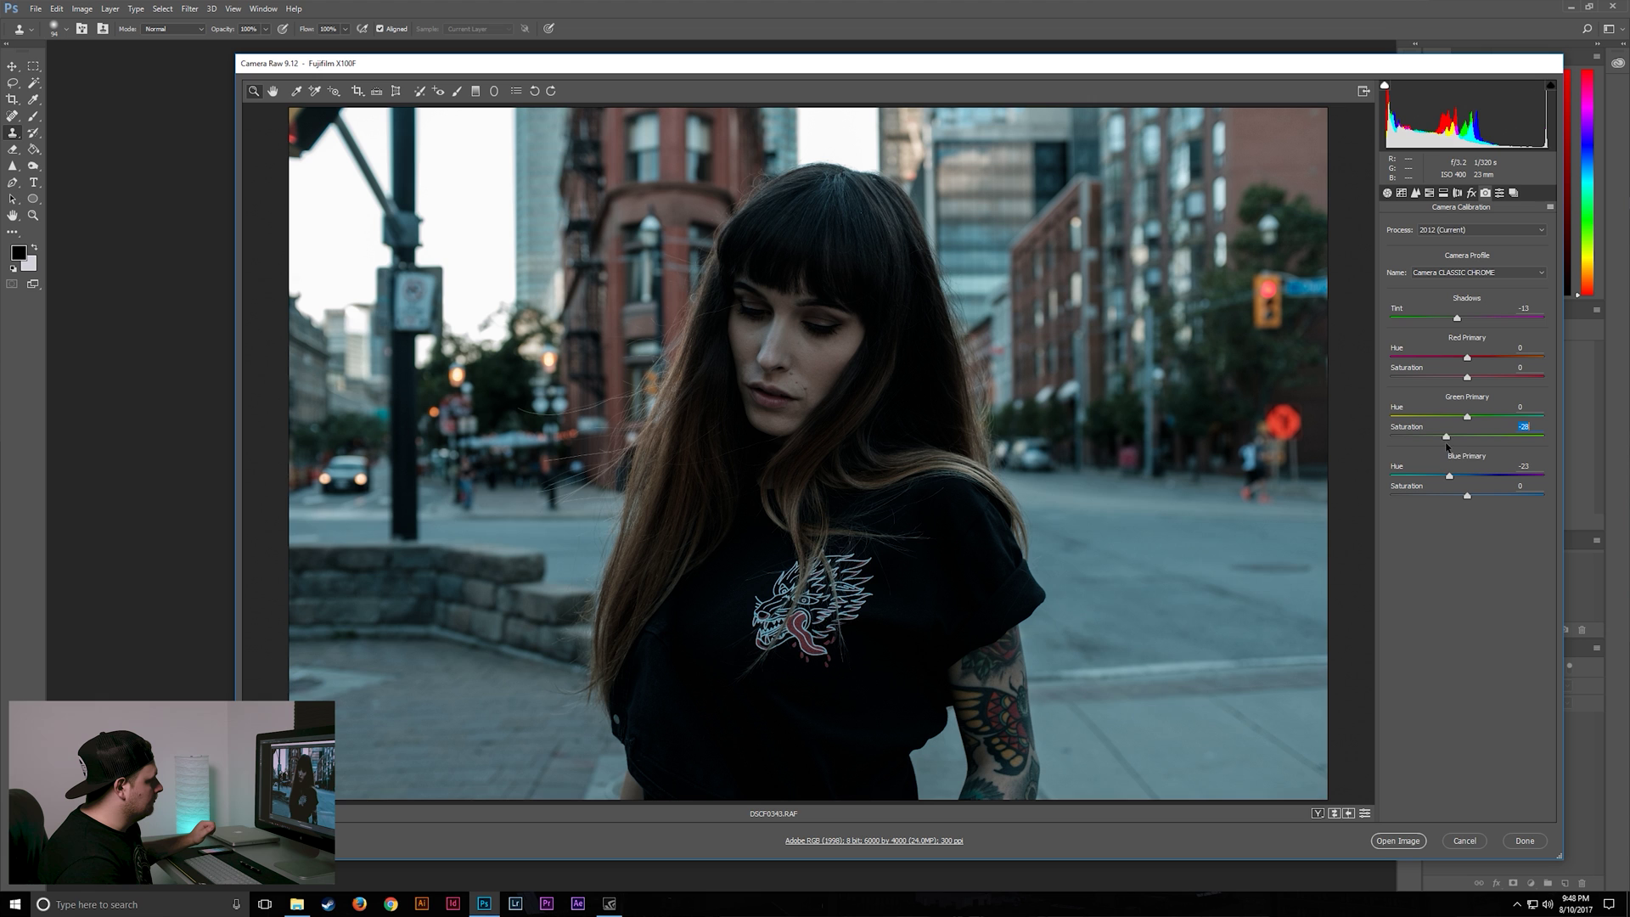
left_click_drag(1468, 439, 1464, 445)
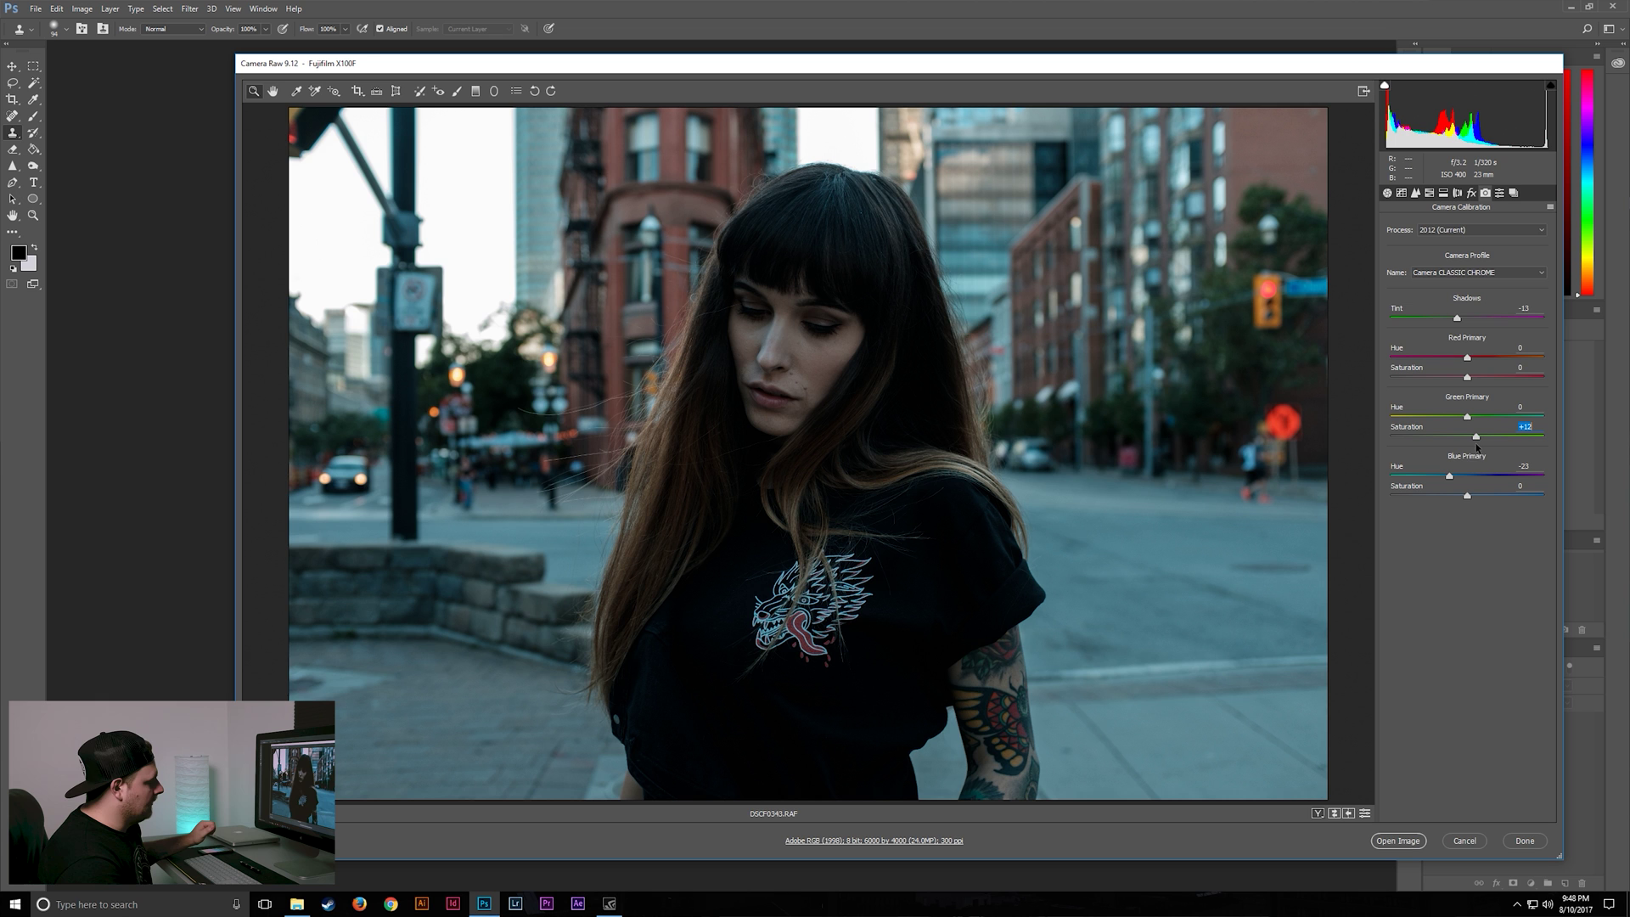
left_click(1405, 842)
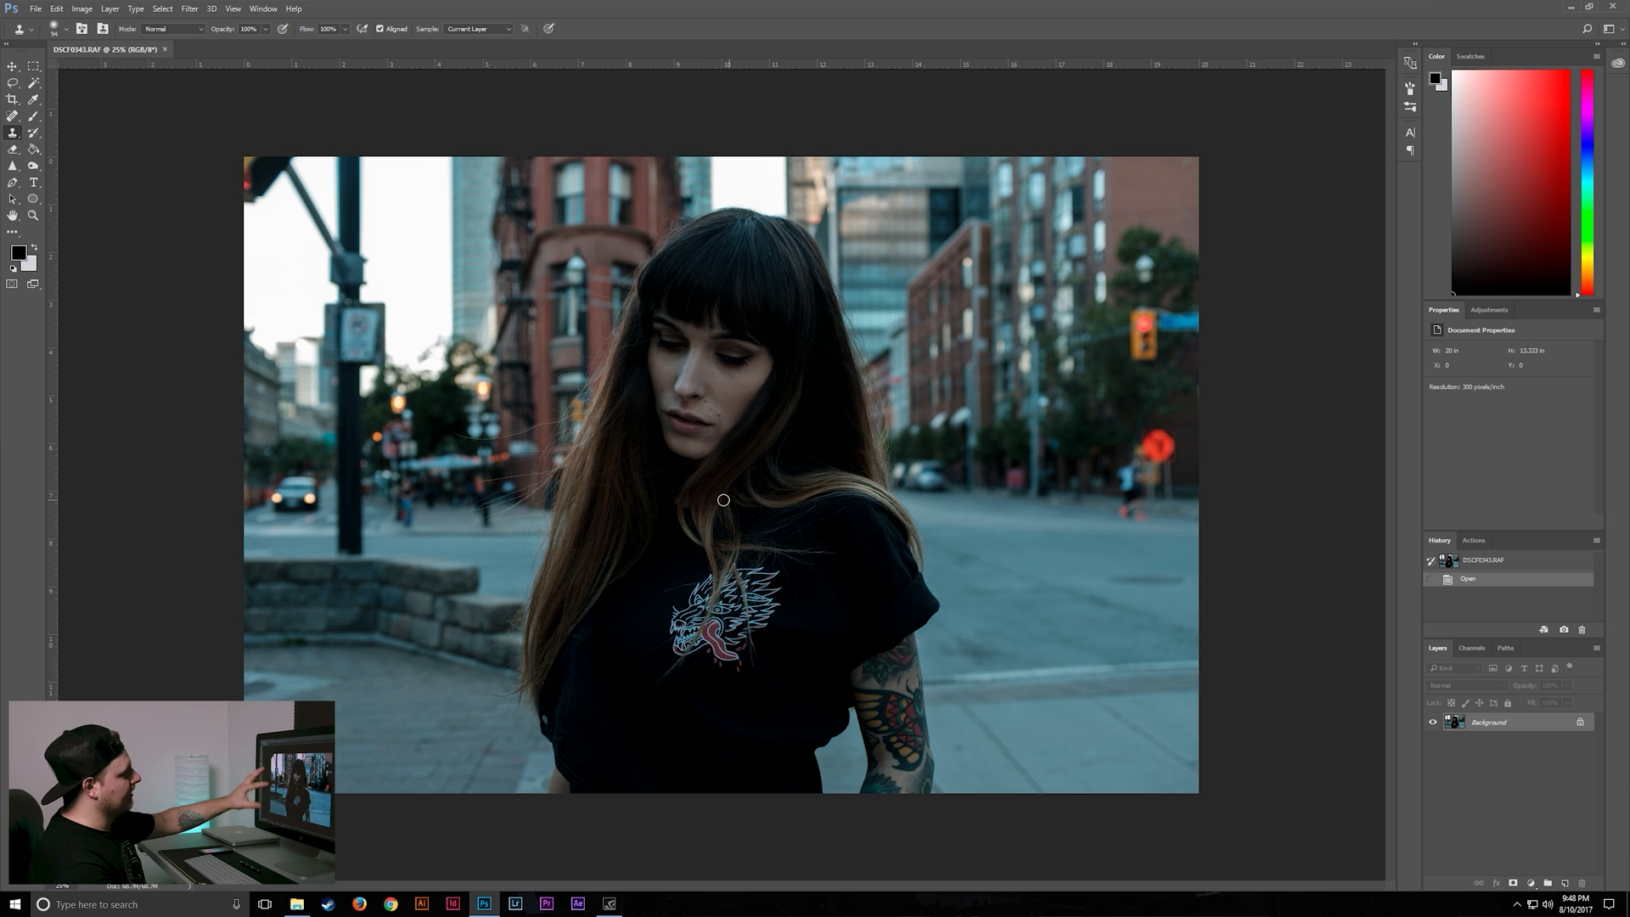
Step: Open the DSCF0343 raw file from File Explorer again in Adobe Photoshop CC 2017 for a second development
left_click(296, 903)
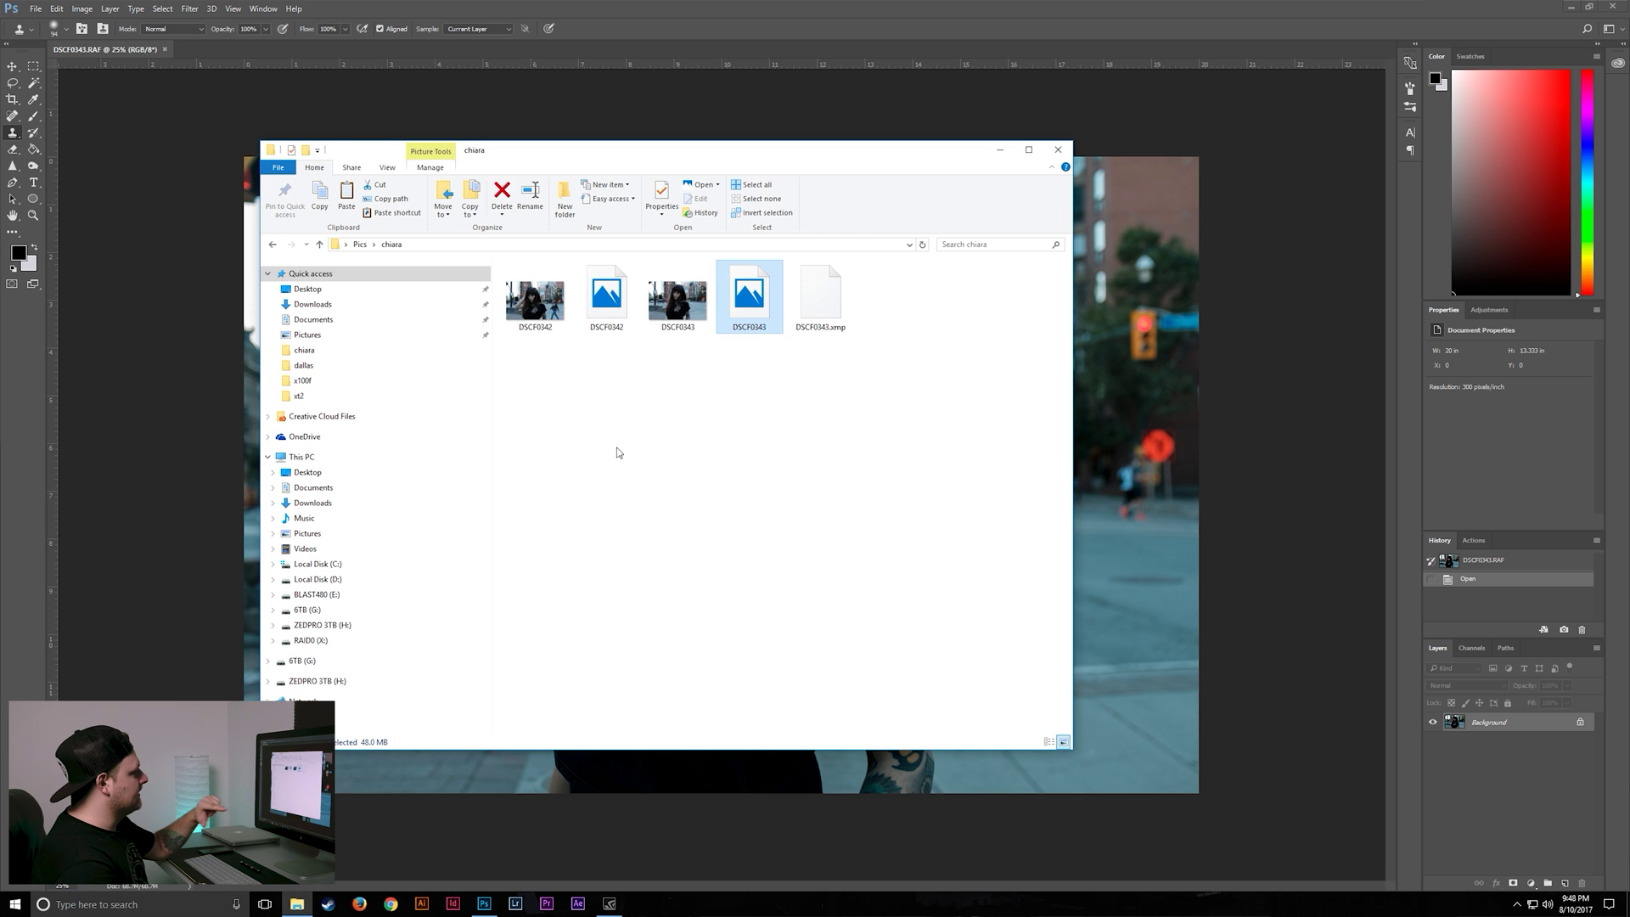
right_click(747, 295)
mouse_move(815, 347)
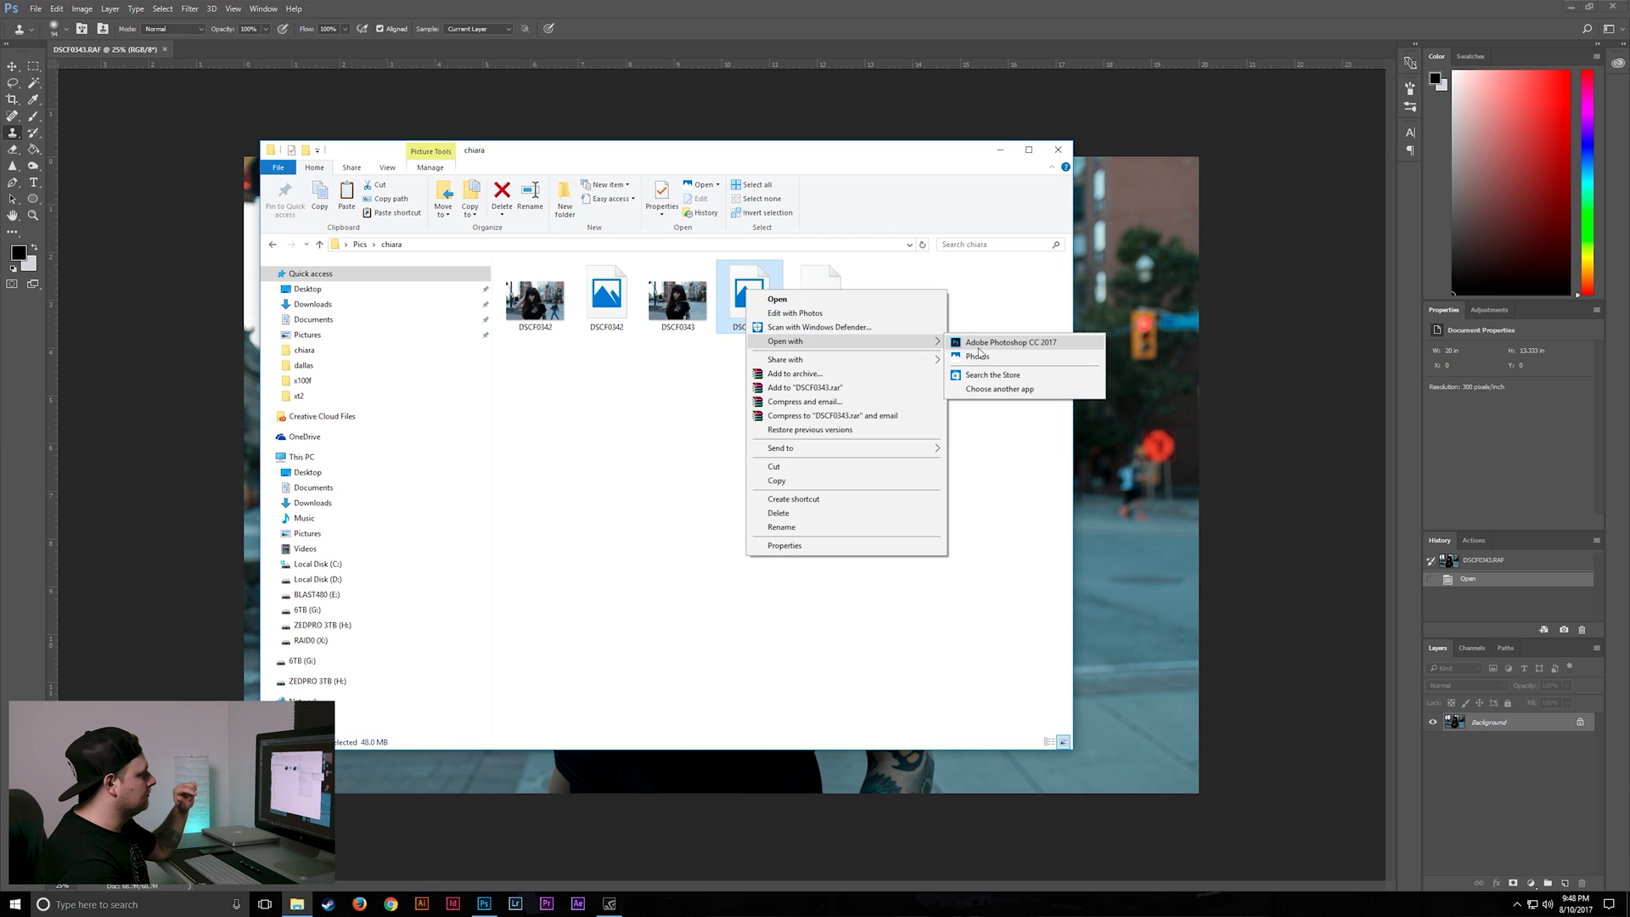
left_click(978, 348)
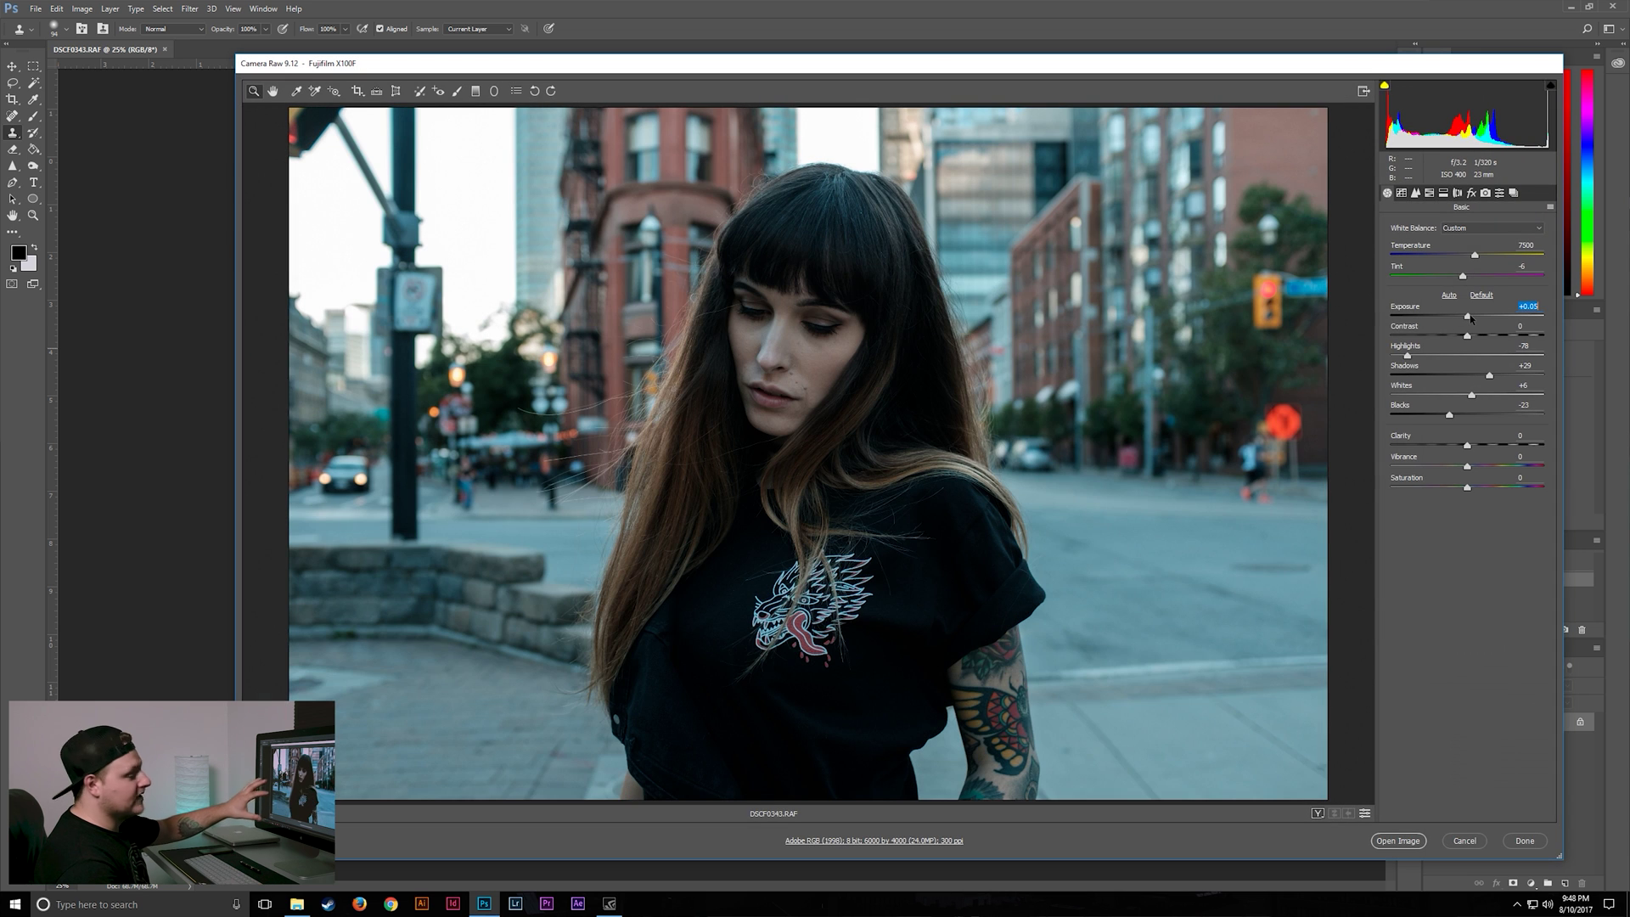
Step: Brighten the second raw version with Exposure +0.40 and reduce its Shadows to +19
key("Up")
left_click_drag(1471, 318, 1475, 317)
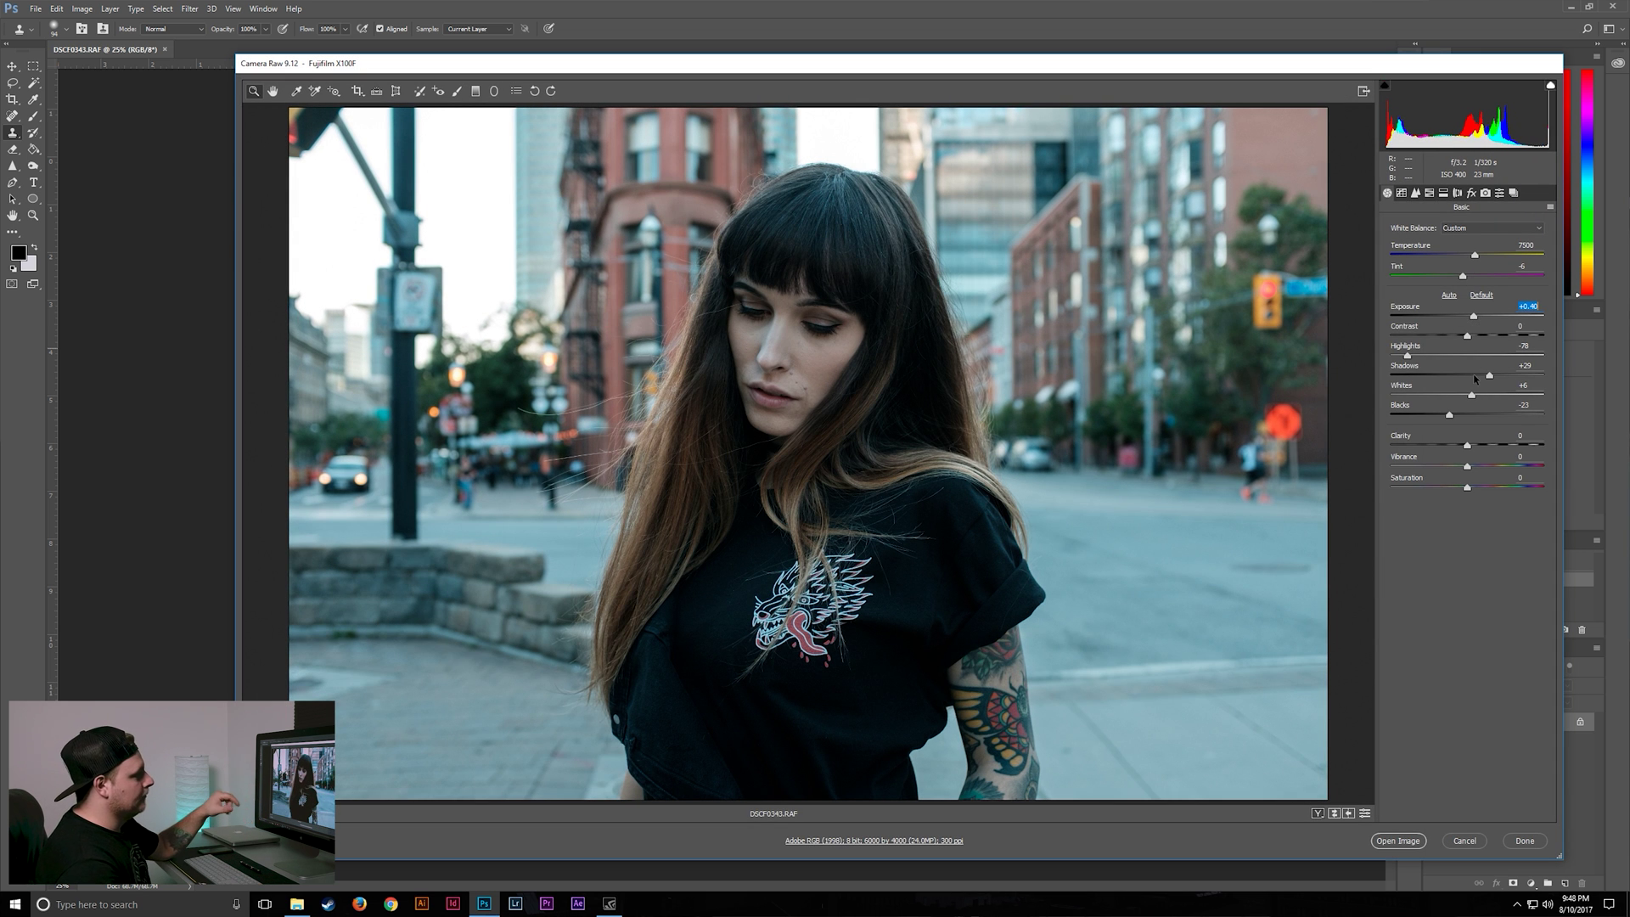
left_click_drag(1489, 374, 1479, 377)
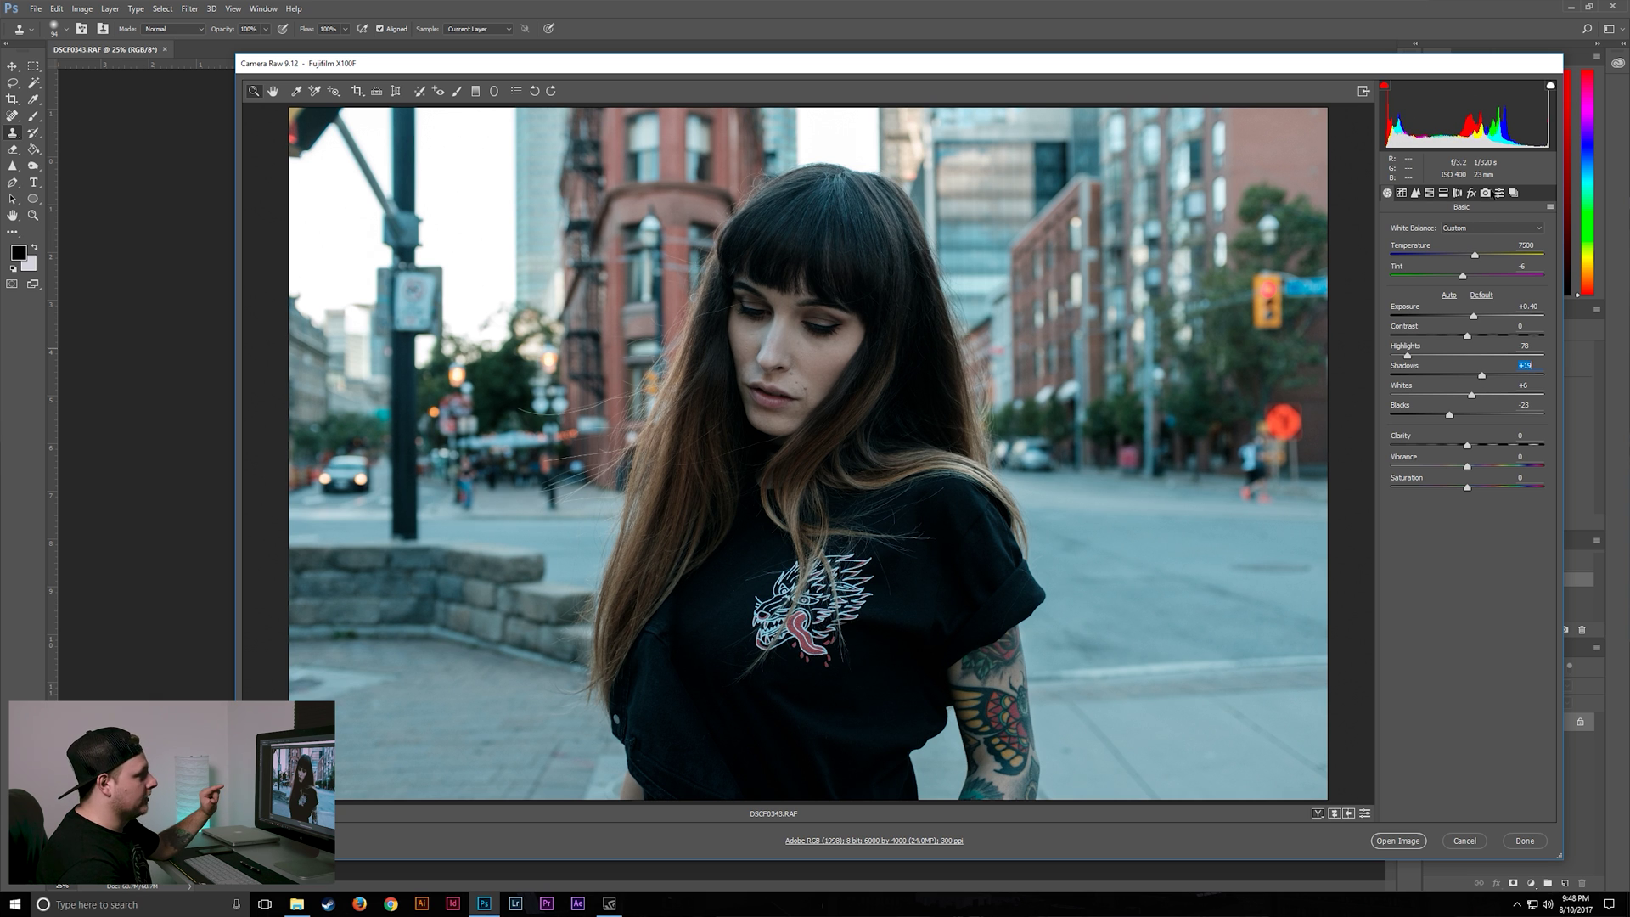
Step: Set Red Primary Hue to +6 and Saturation to about +43, warm Temperature to 7650, and open the brighter version as an image
left_click(1486, 193)
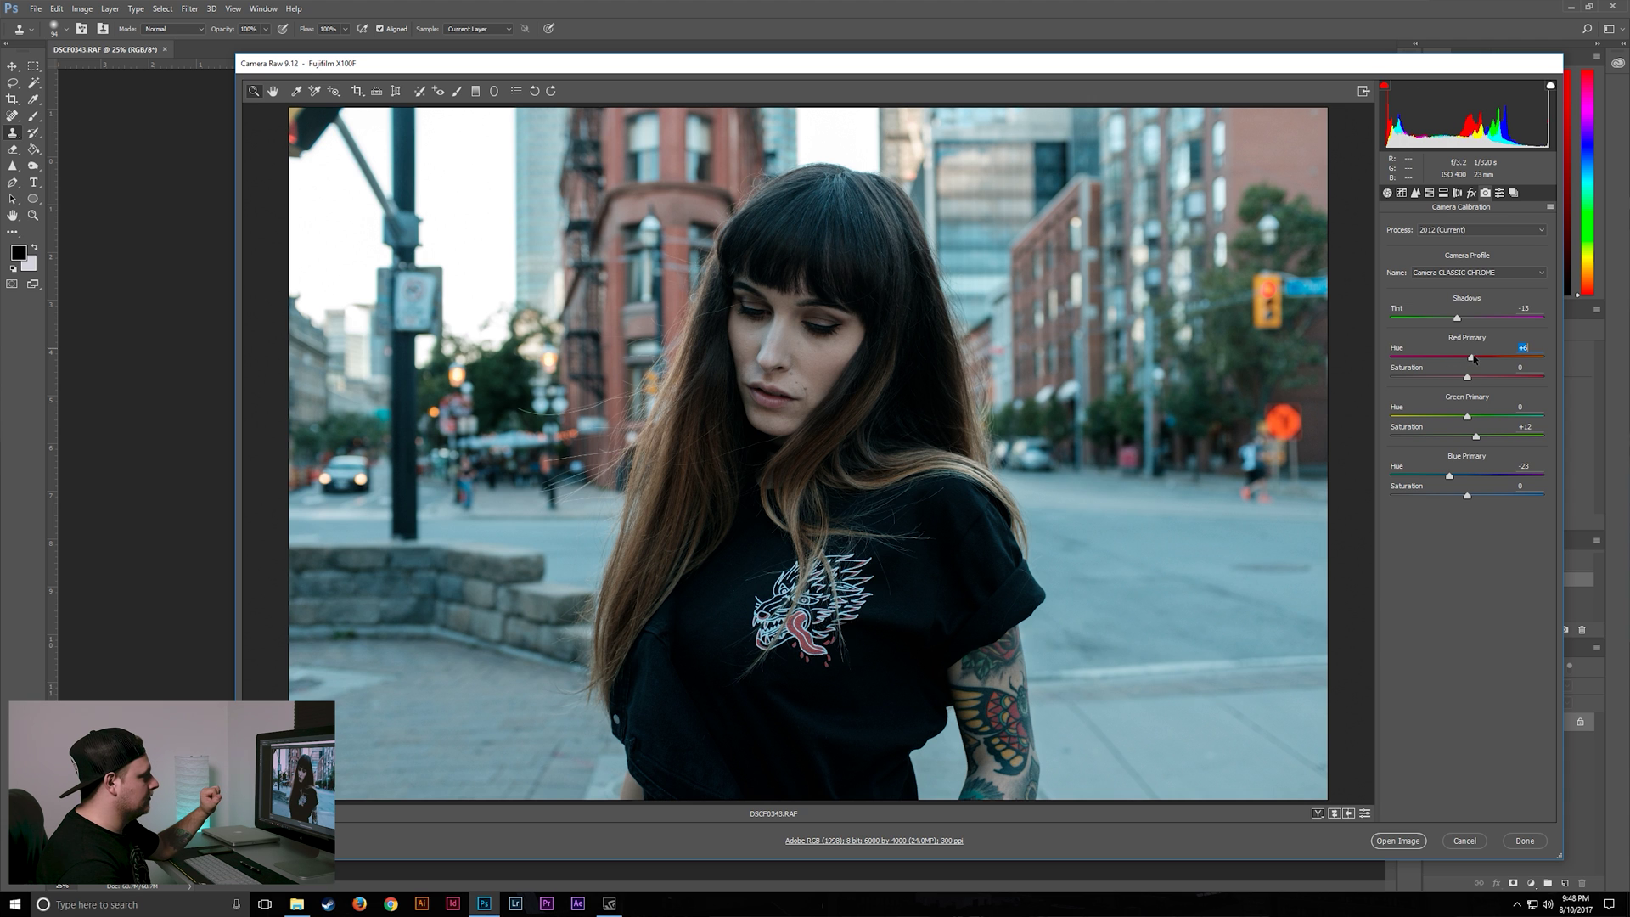
left_click_drag(1467, 377, 1509, 385)
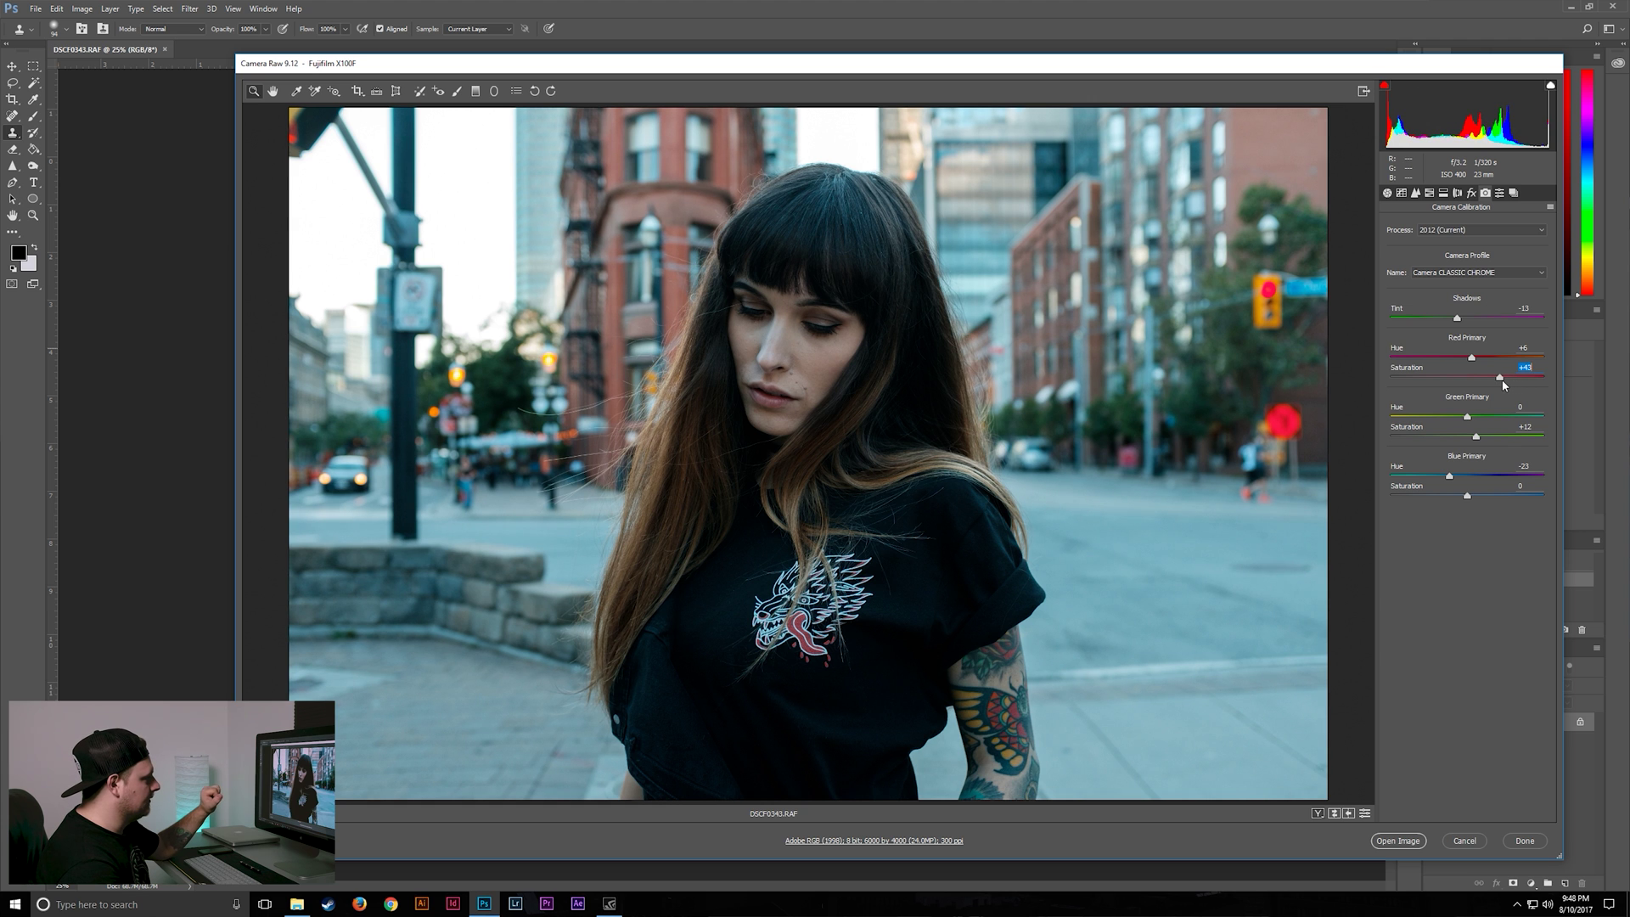
left_click(1387, 194)
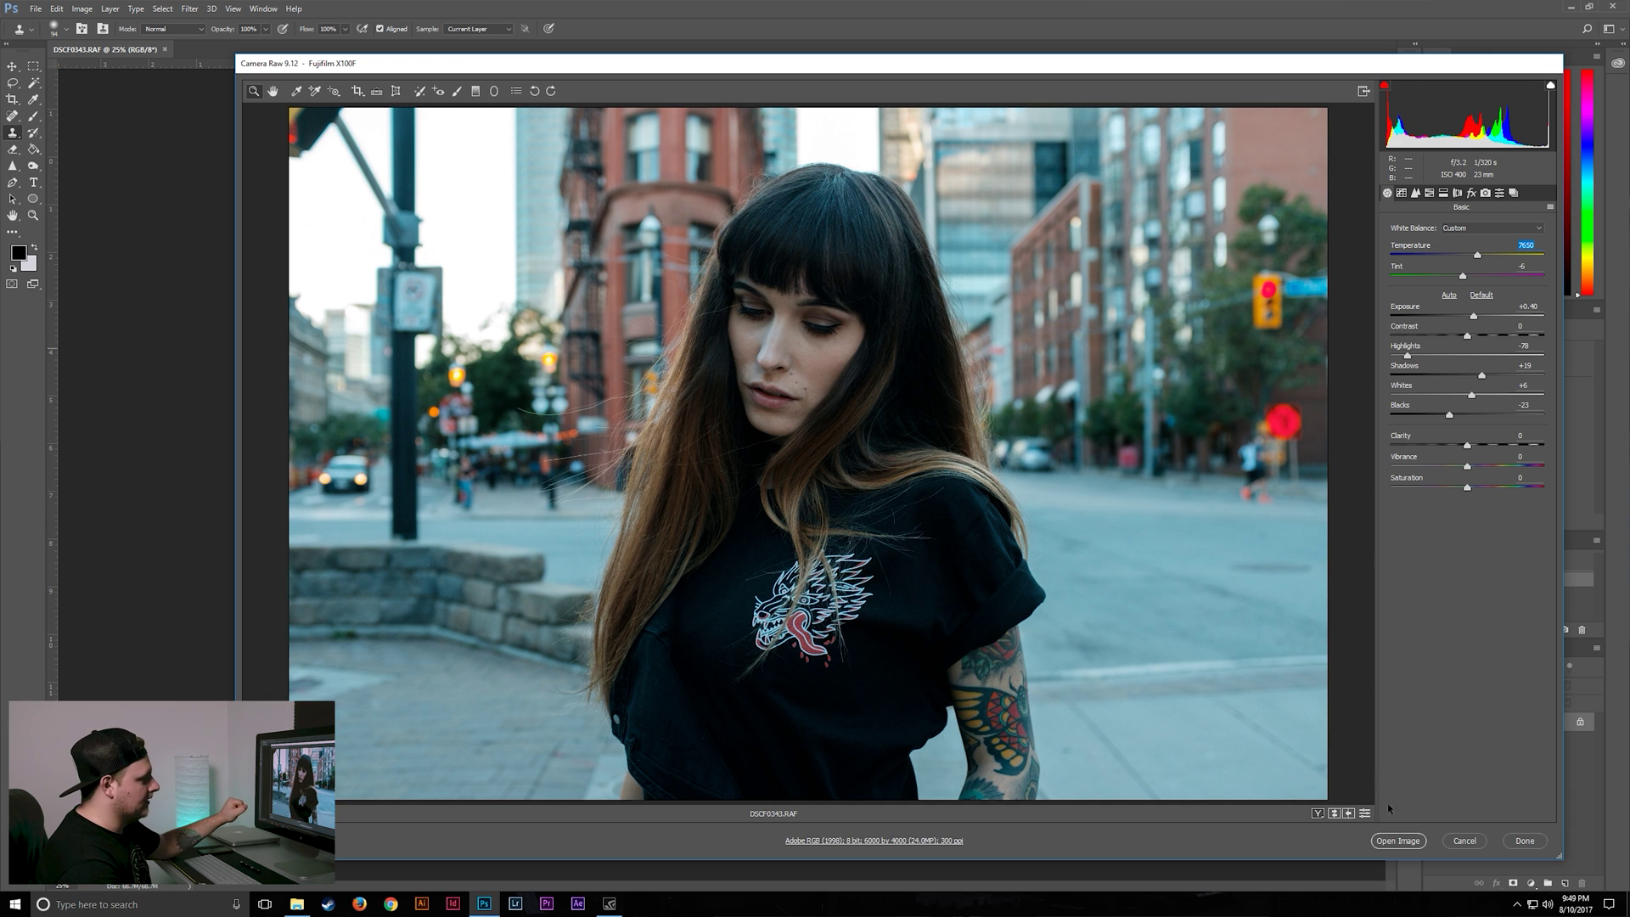
left_click(1396, 841)
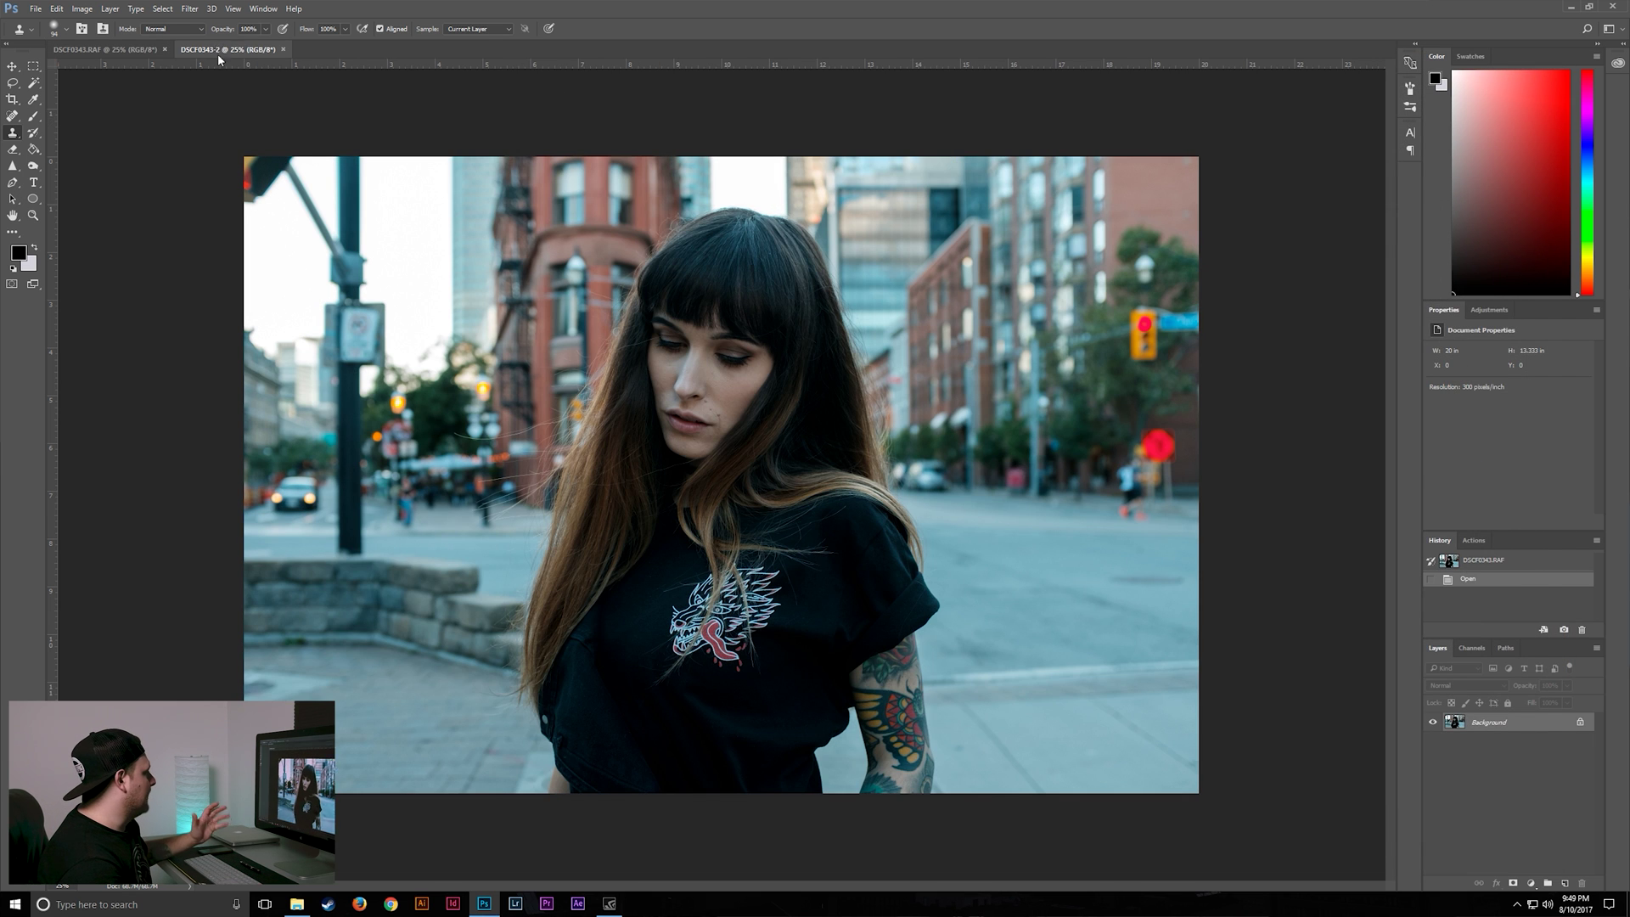
Step: Stack the brighter version as an aligned layer over the darker DSCF0343 document and close the separate brighter document
left_click_drag(222, 50, 238, 95)
left_click(12, 65)
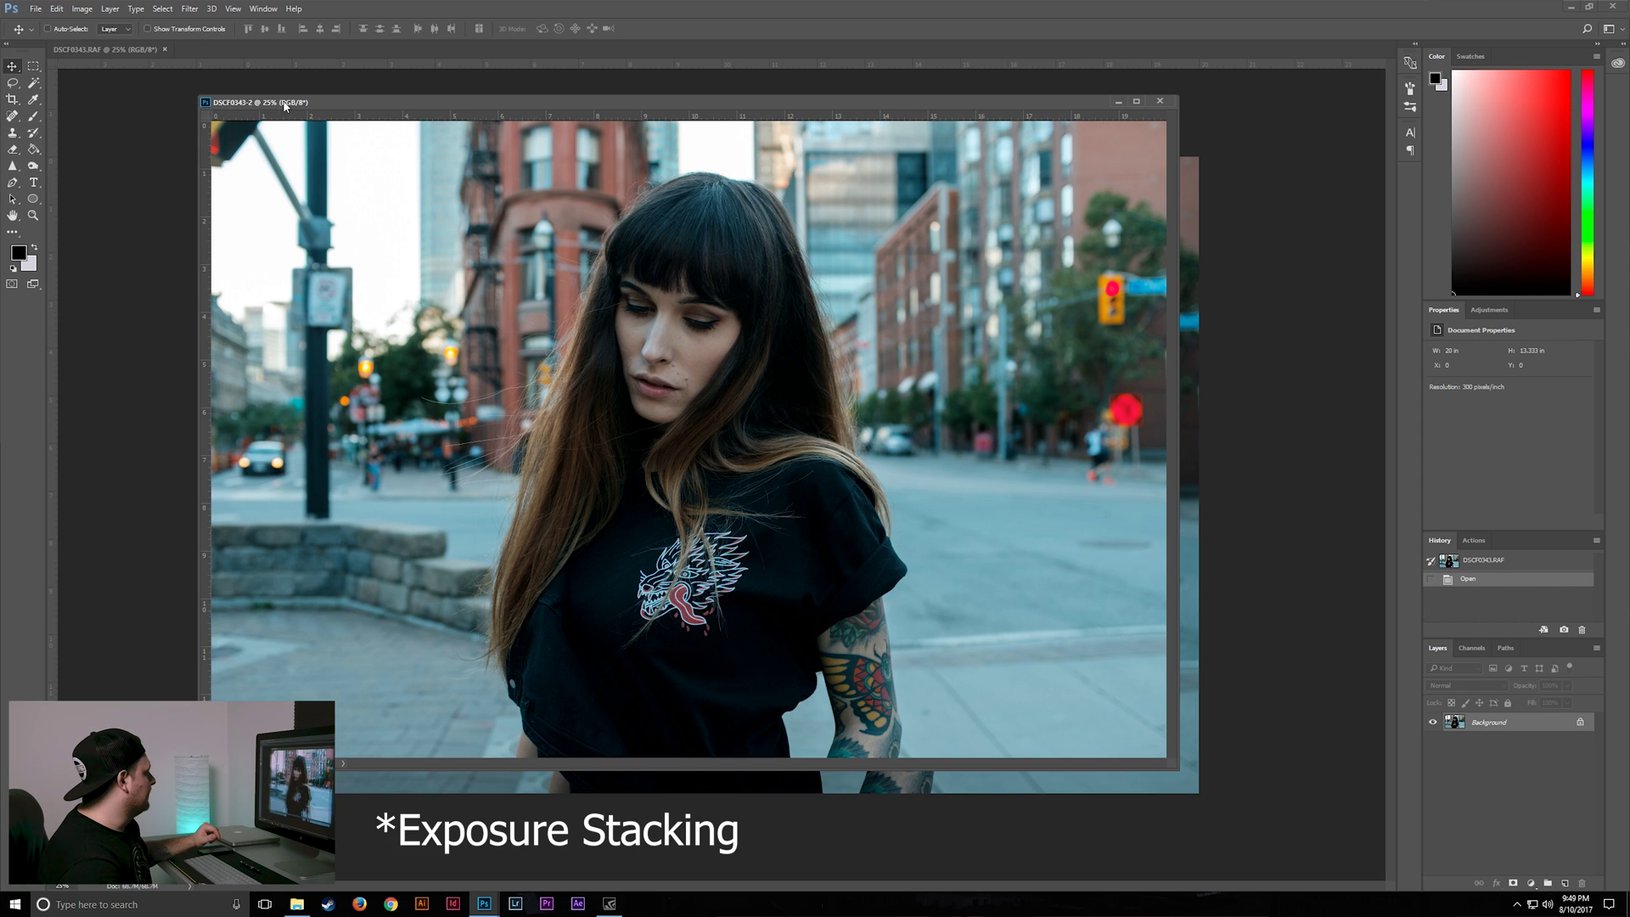
left_click_drag(382, 102, 749, 115)
left_click_drag(376, 293, 417, 261)
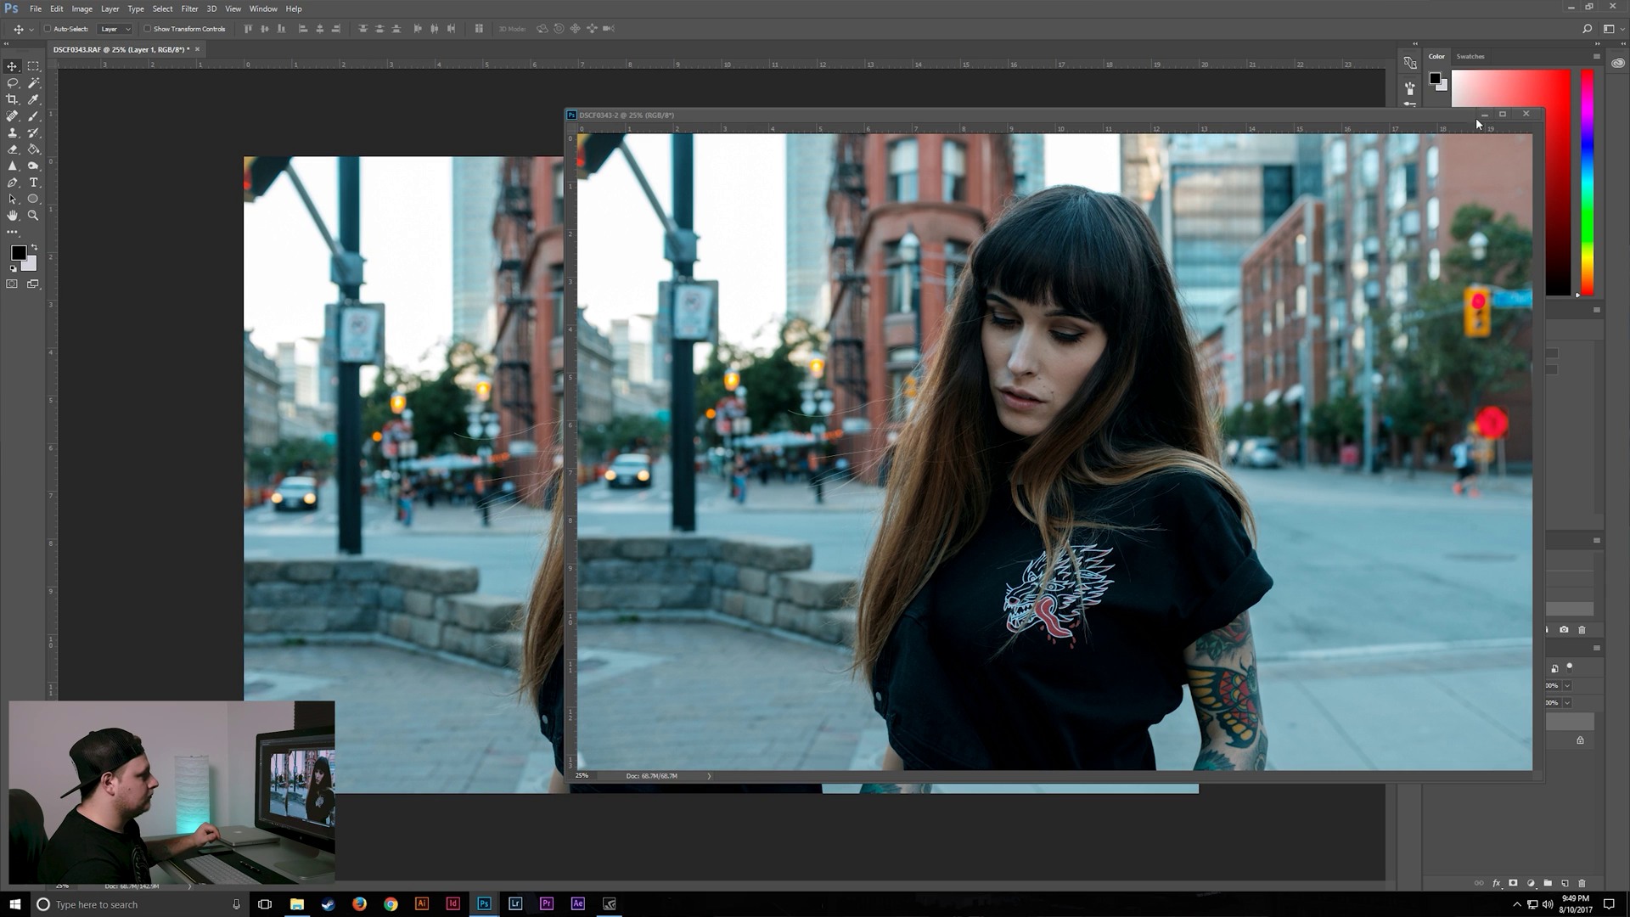
left_click(1525, 114)
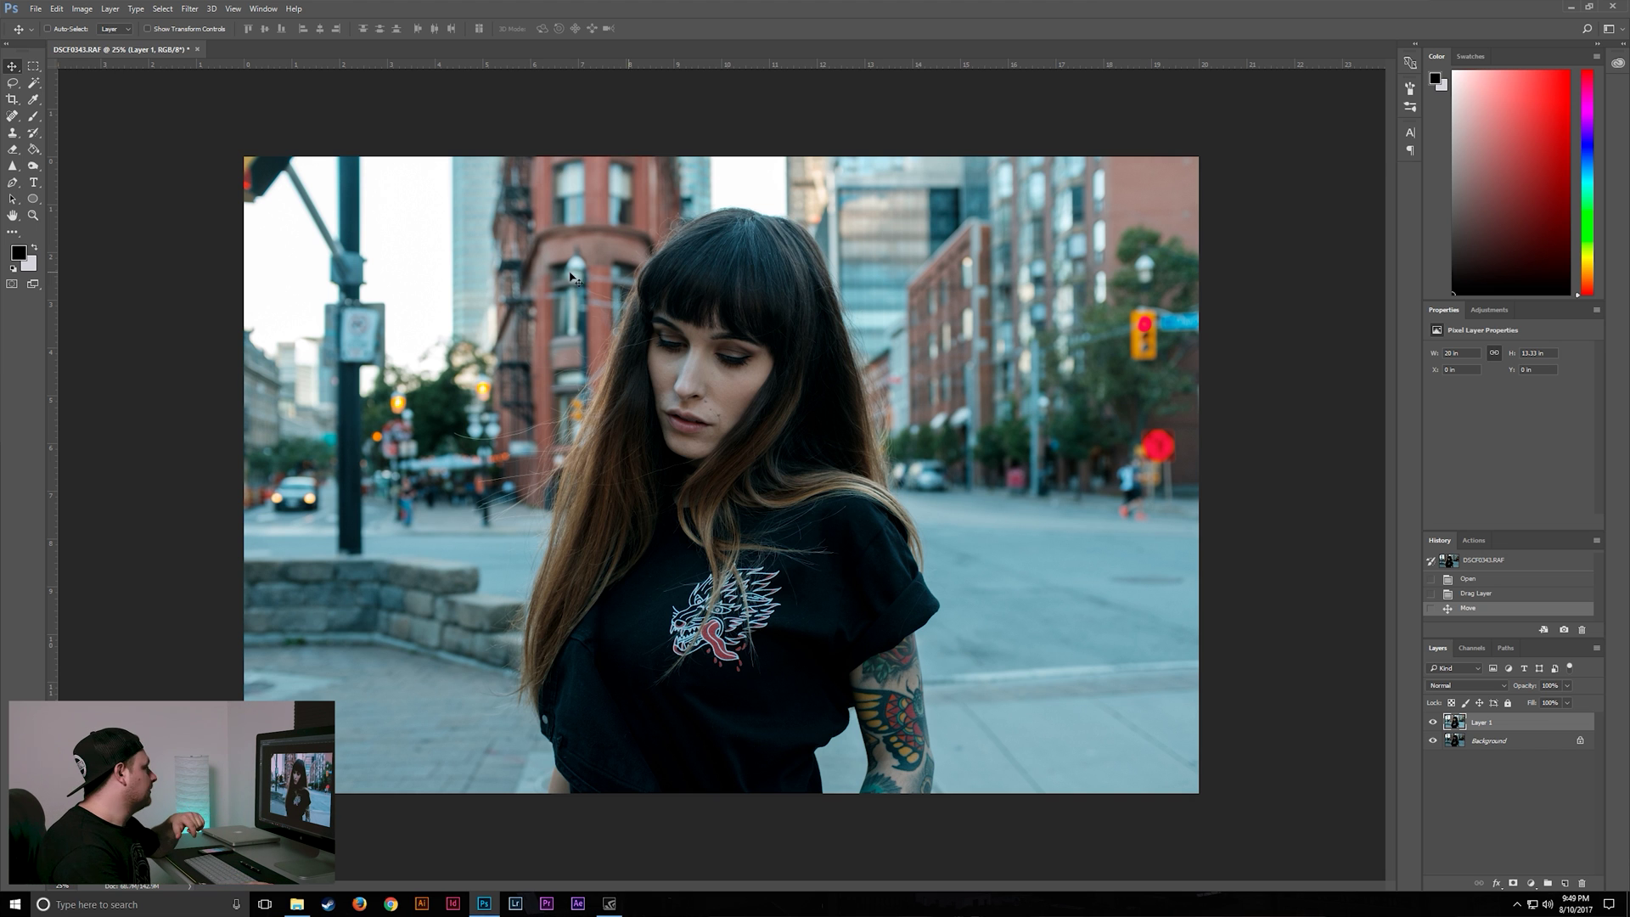
Step: Erase the bright layer over the background left of the woman with a soft eraser of about 1450 px
key("e")
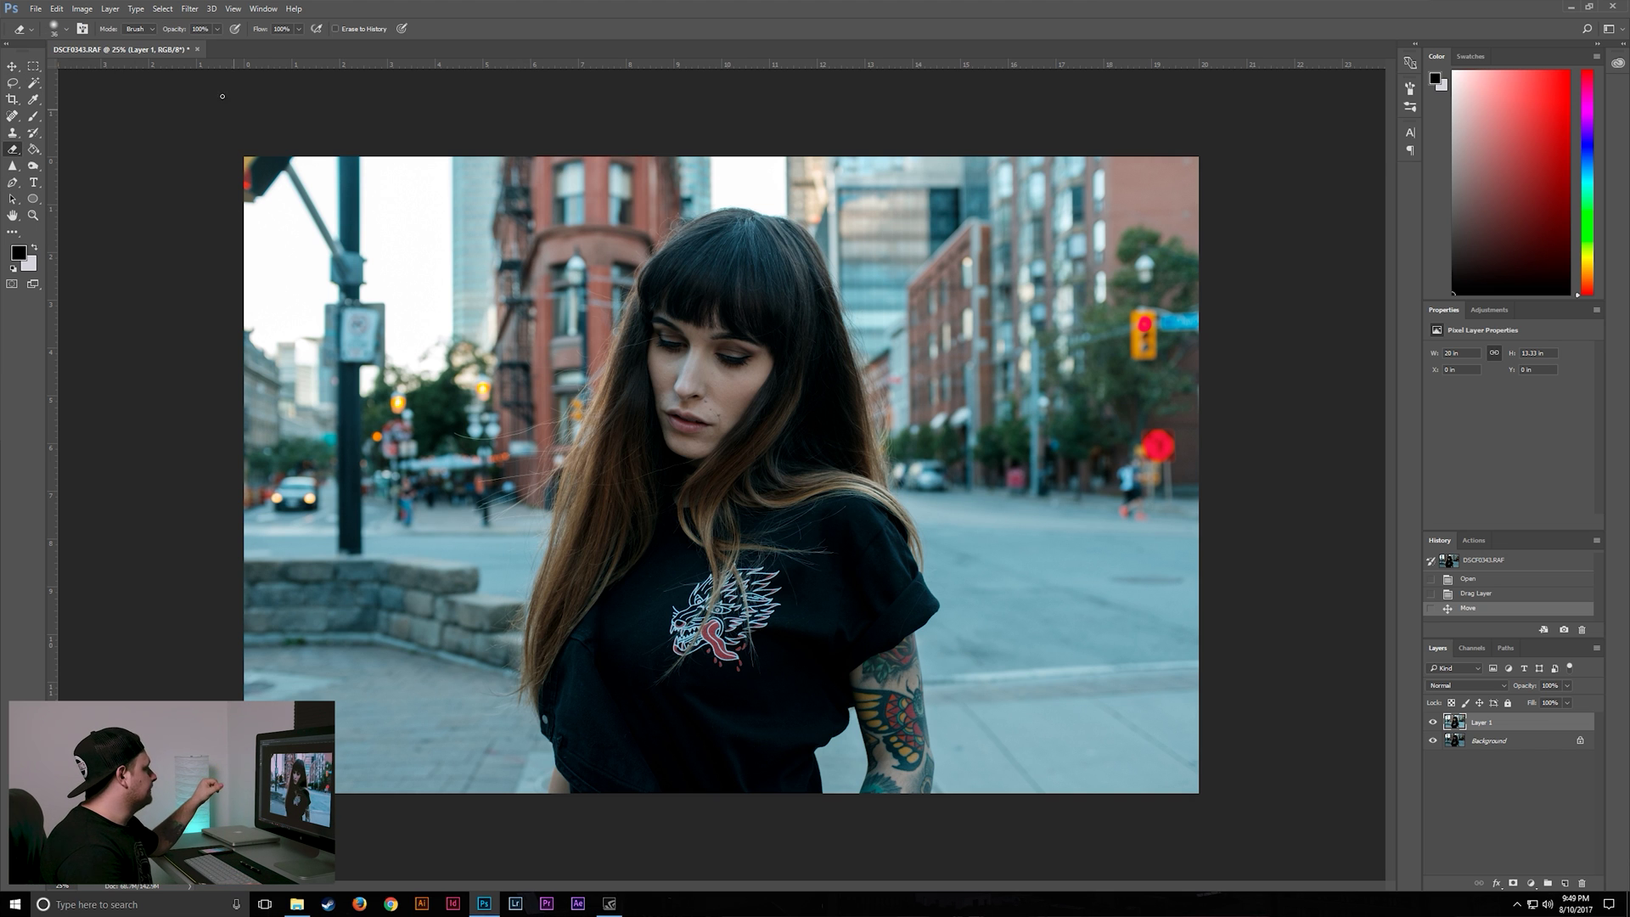
left_click(54, 30)
left_click_drag(136, 72, 146, 71)
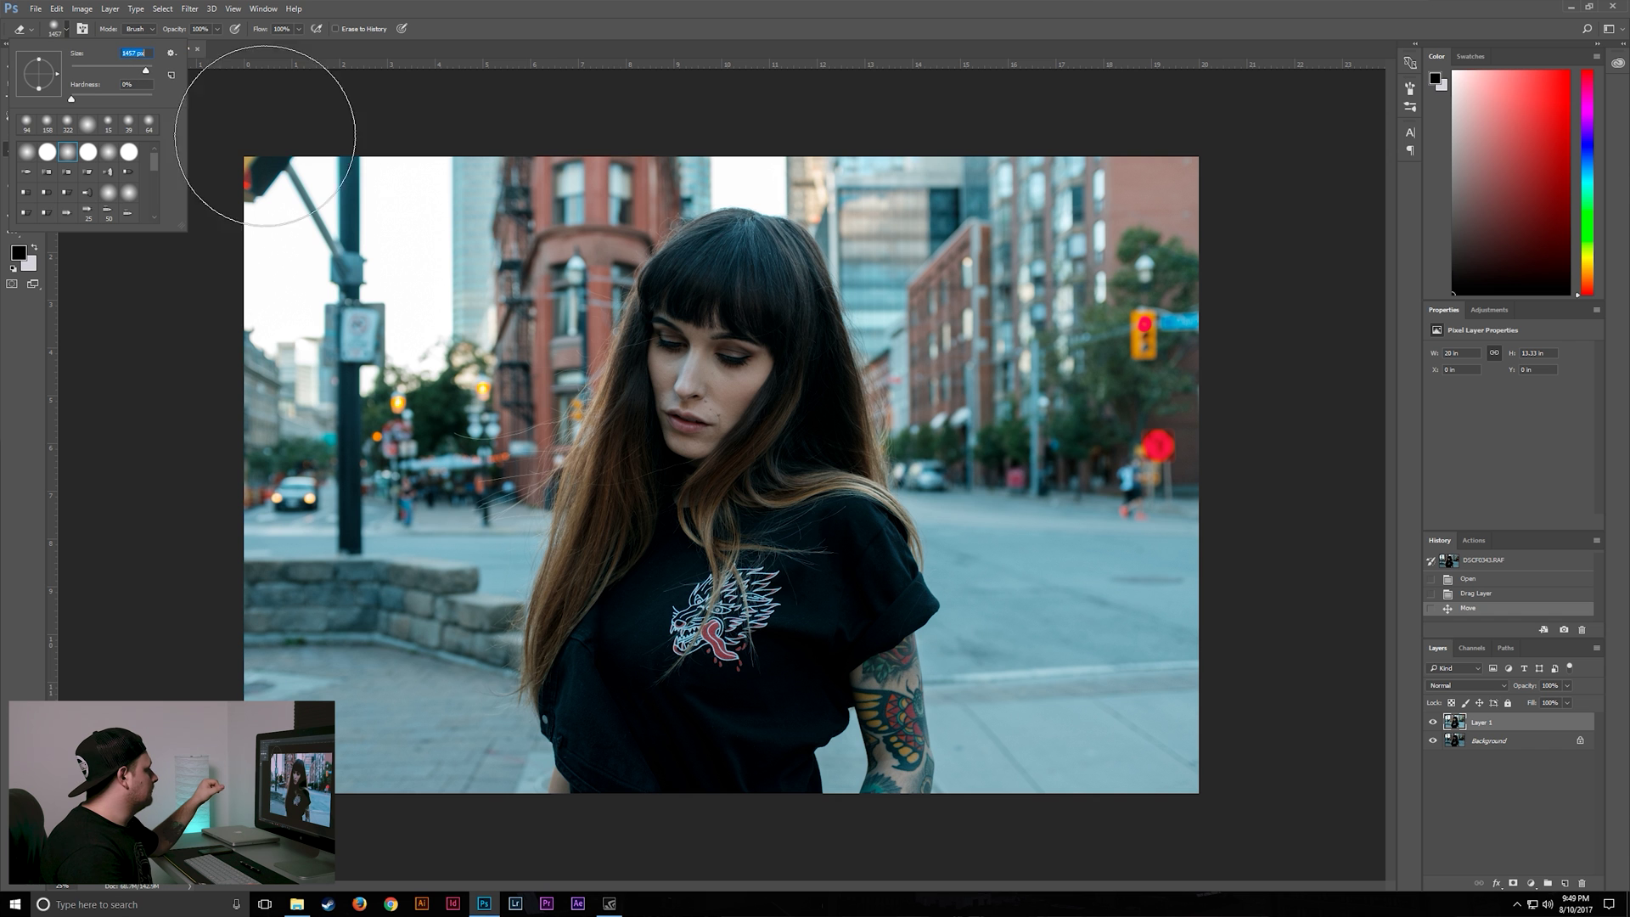
left_click(439, 276)
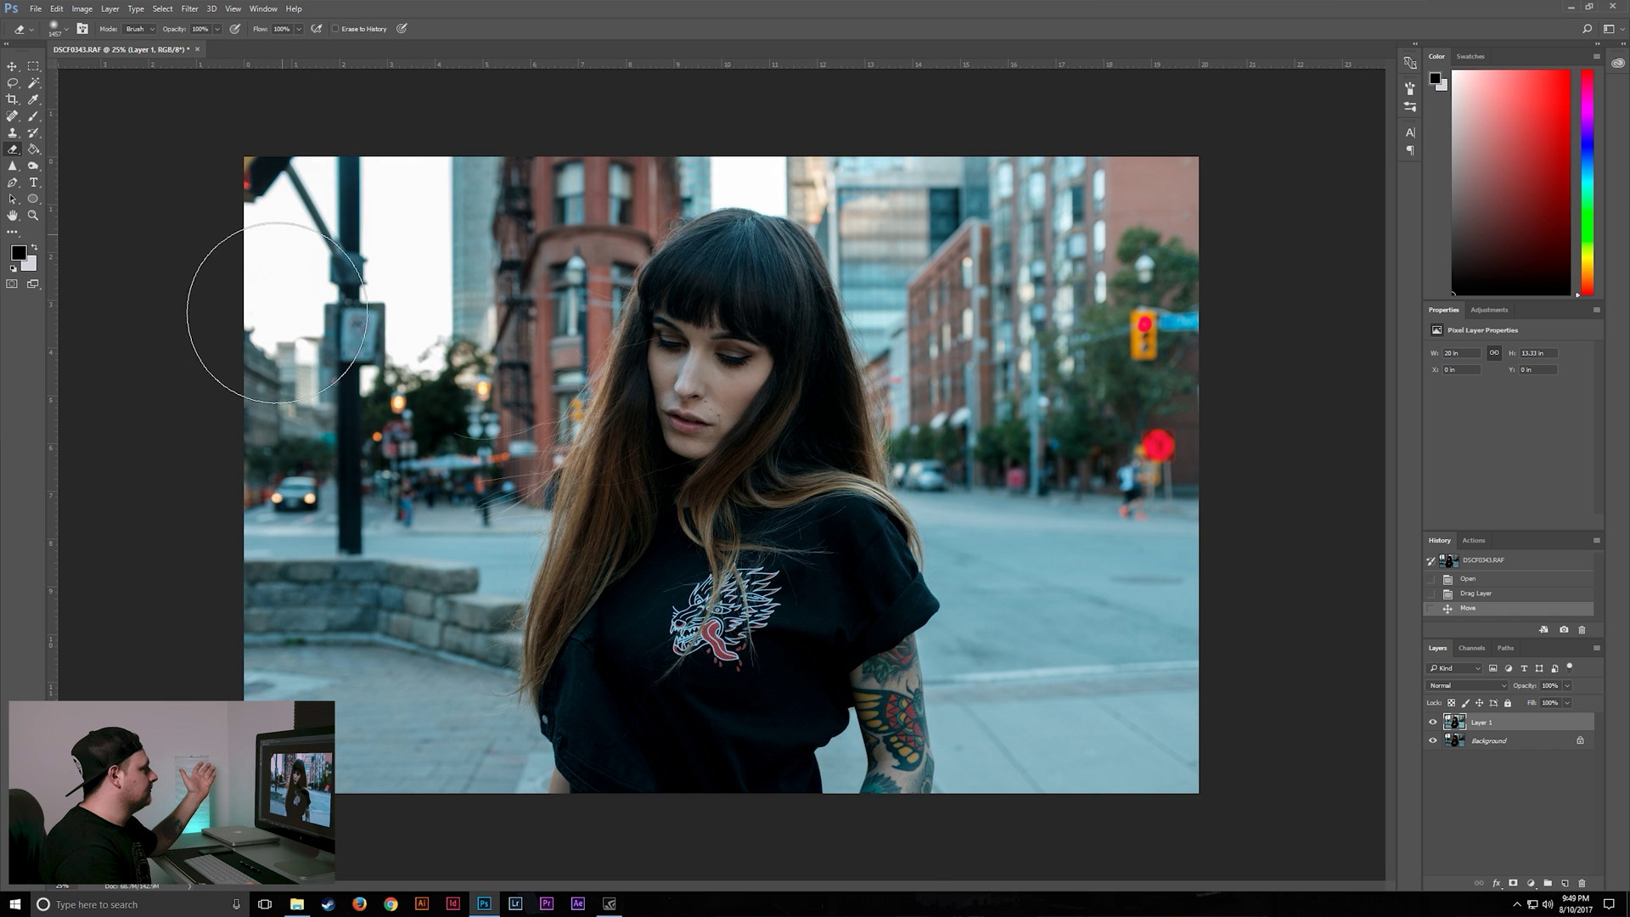
left_click(449, 404)
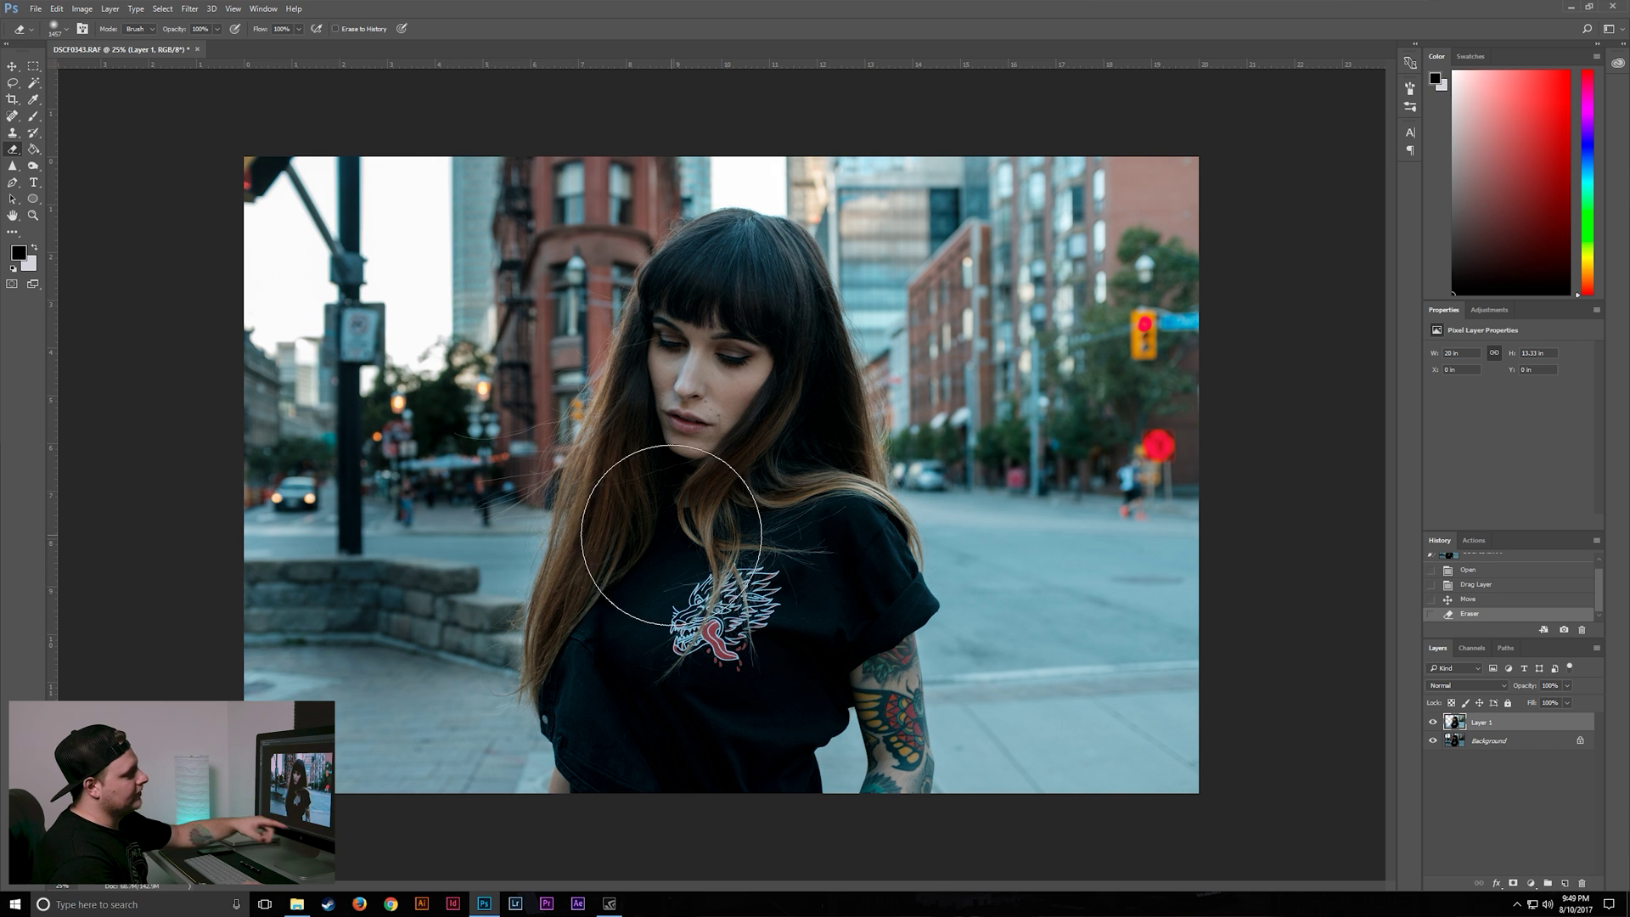
Step: Compare the image with the bright layer hidden and shown, and erase that layer over the street right of the woman
left_click(1433, 722)
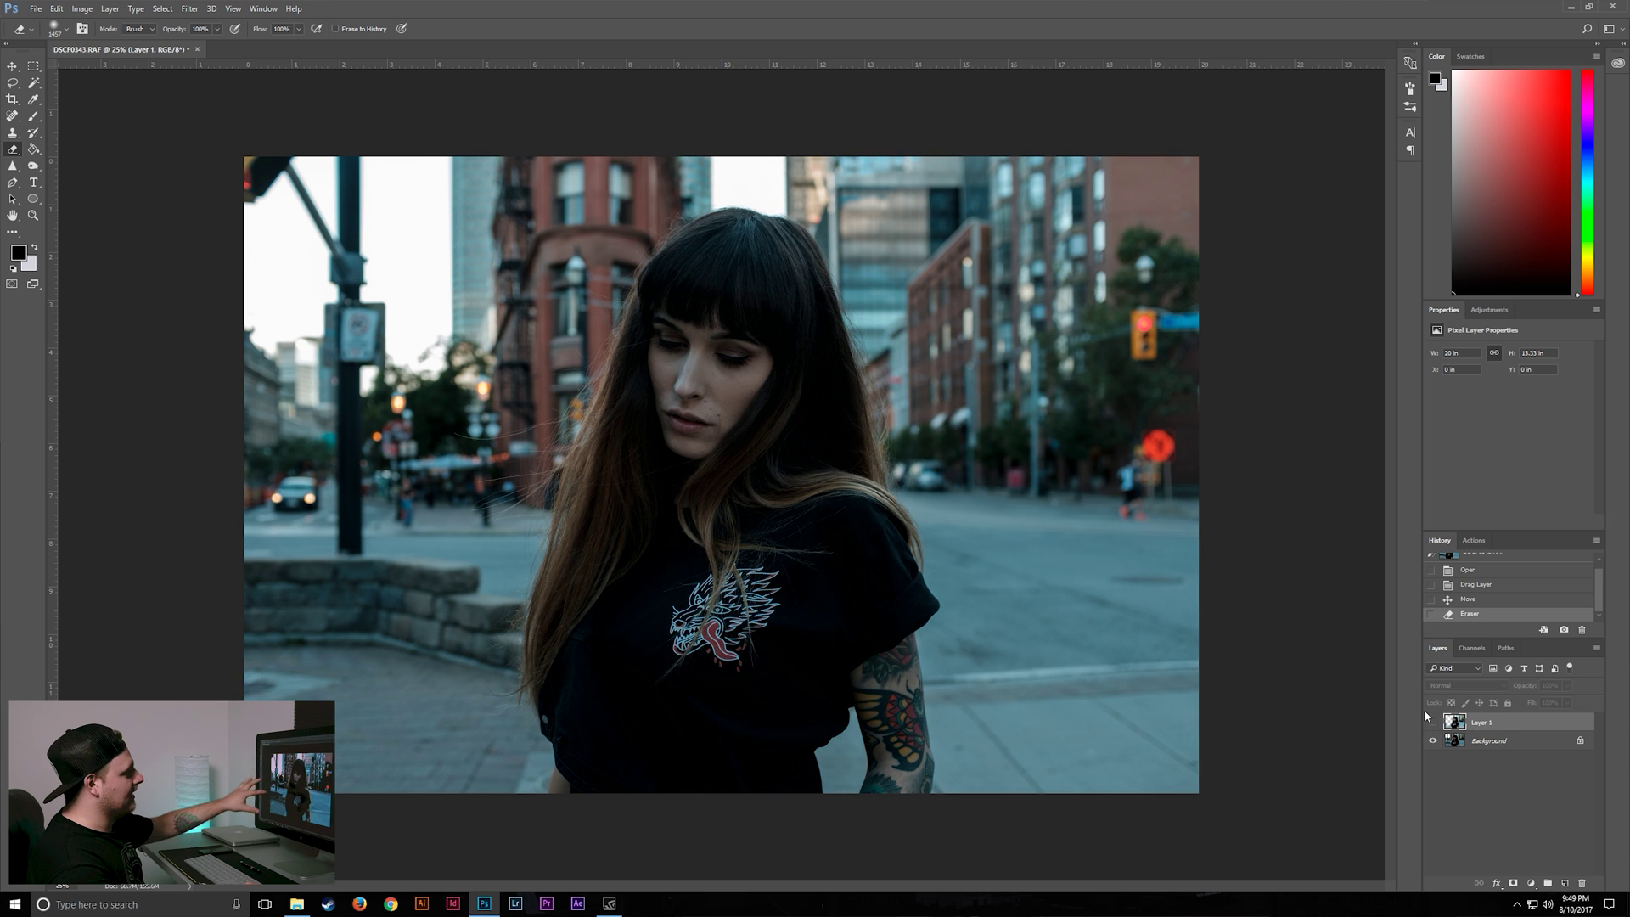
left_click(1432, 721)
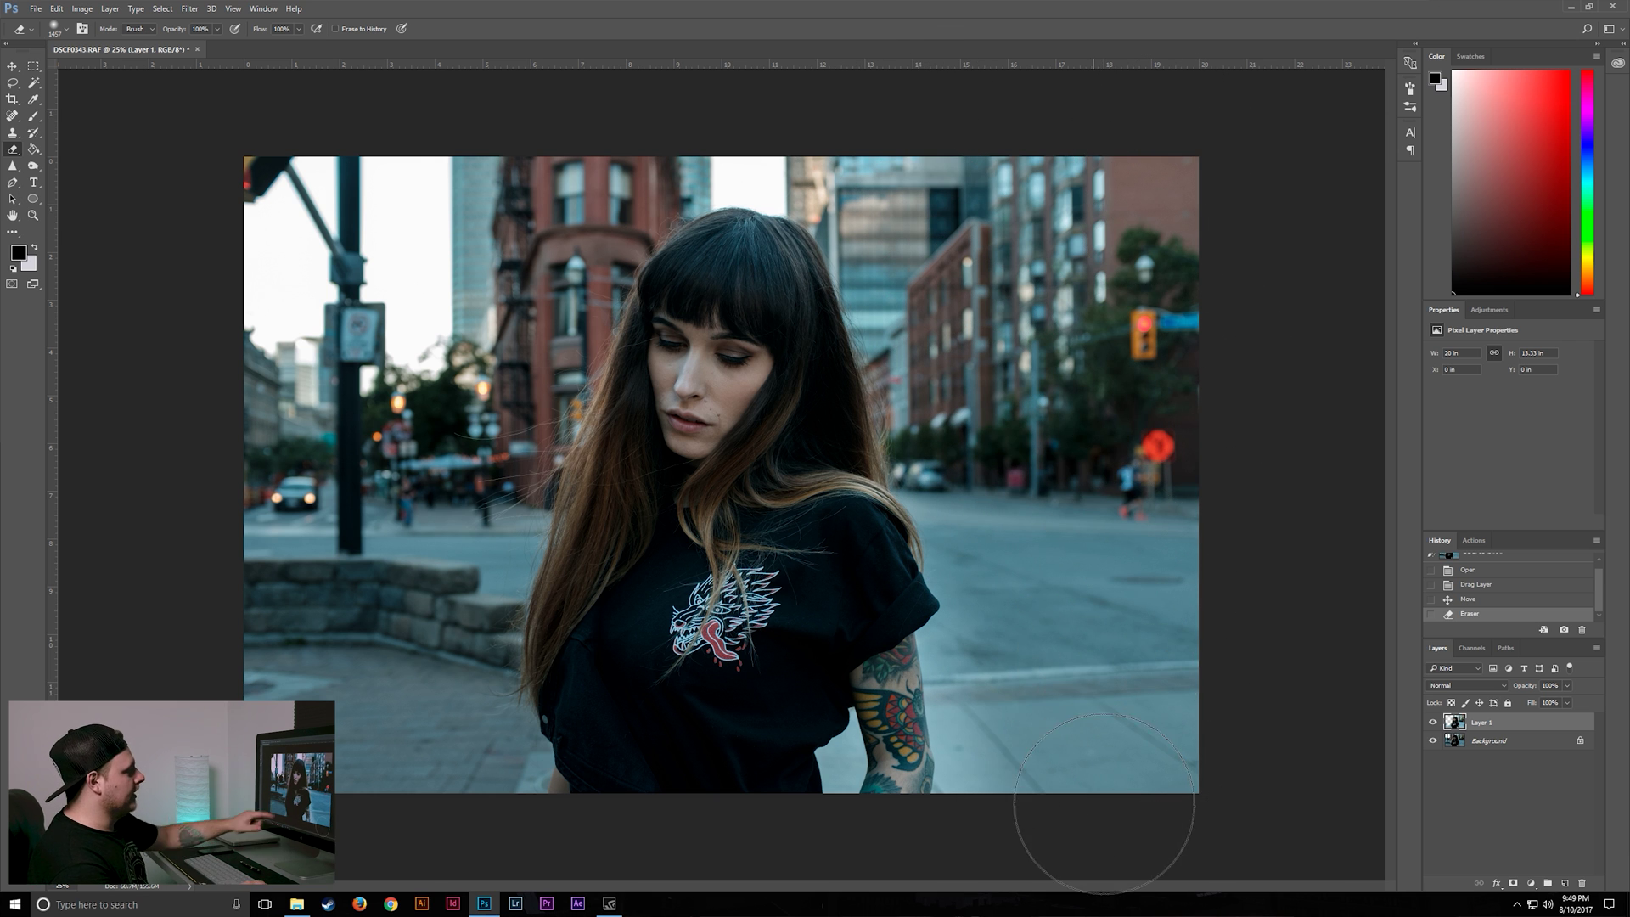
left_click_drag(1135, 473, 1117, 509)
left_click_drag(1028, 647, 1036, 746)
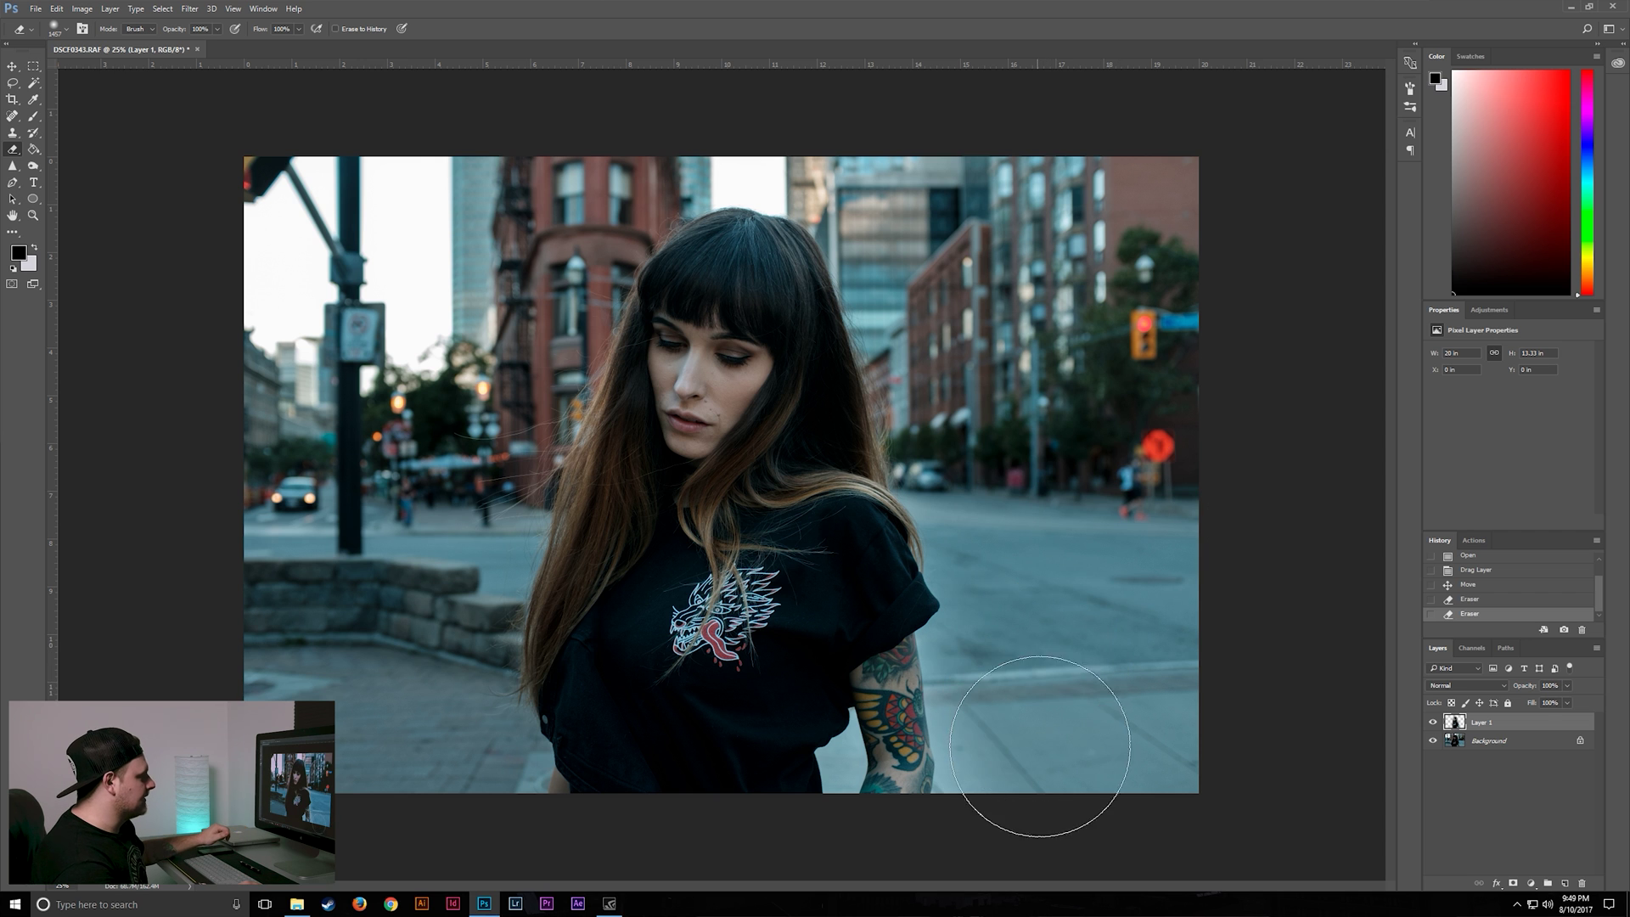
Step: Erase the bright layer beside the tattooed arm with a smaller soft eraser at 65% opacity
left_click(69, 31)
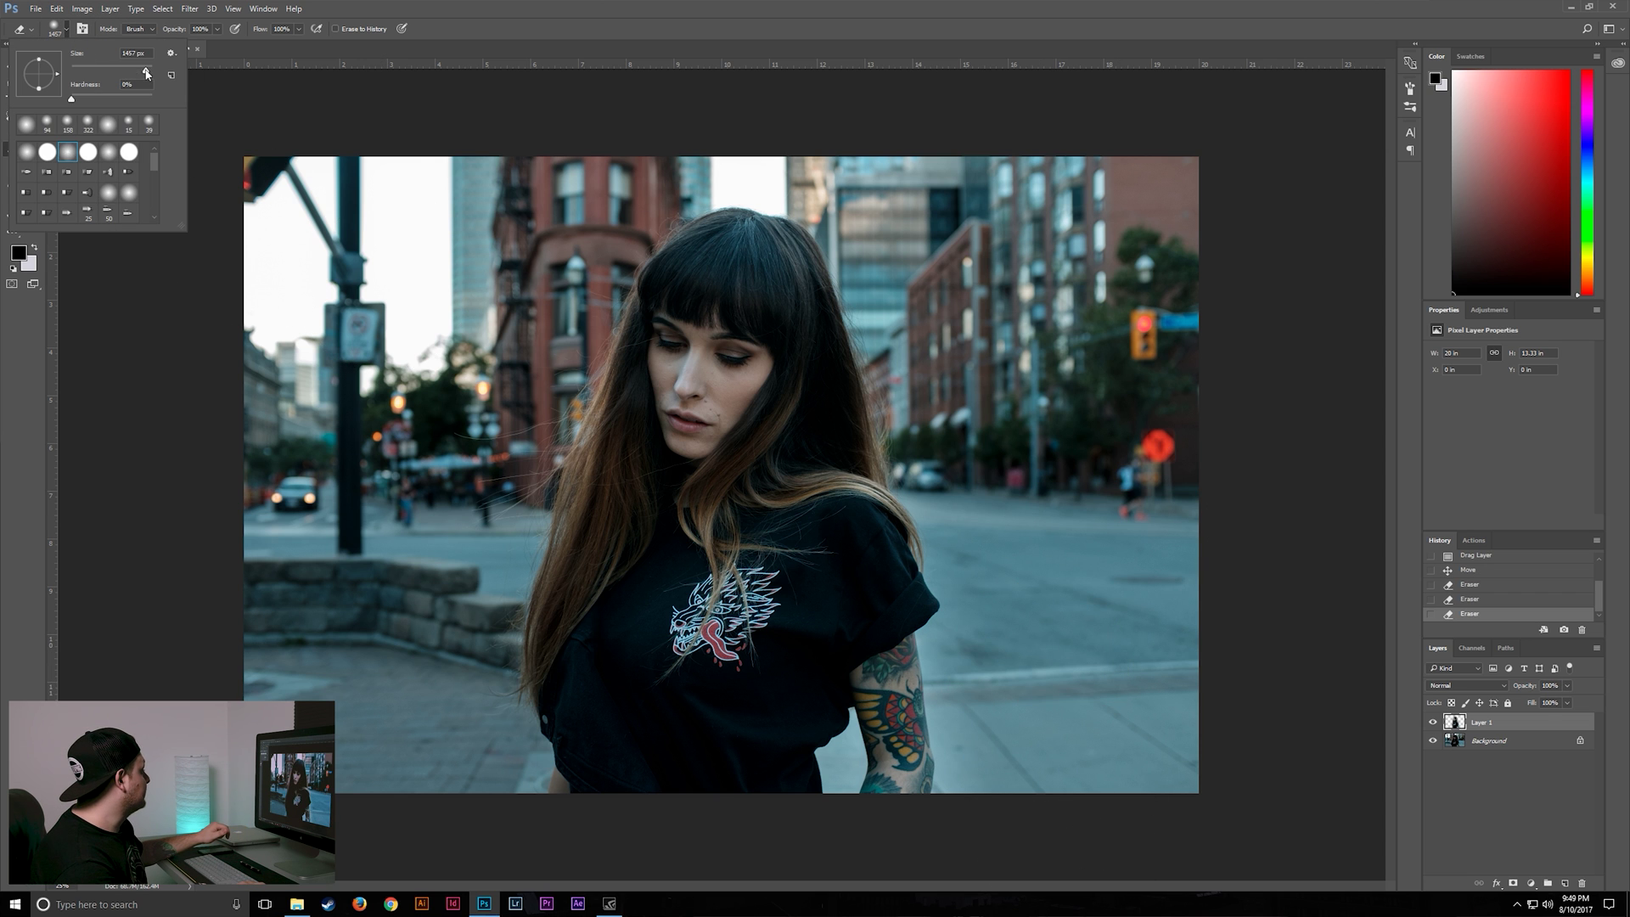
left_click_drag(132, 72, 129, 71)
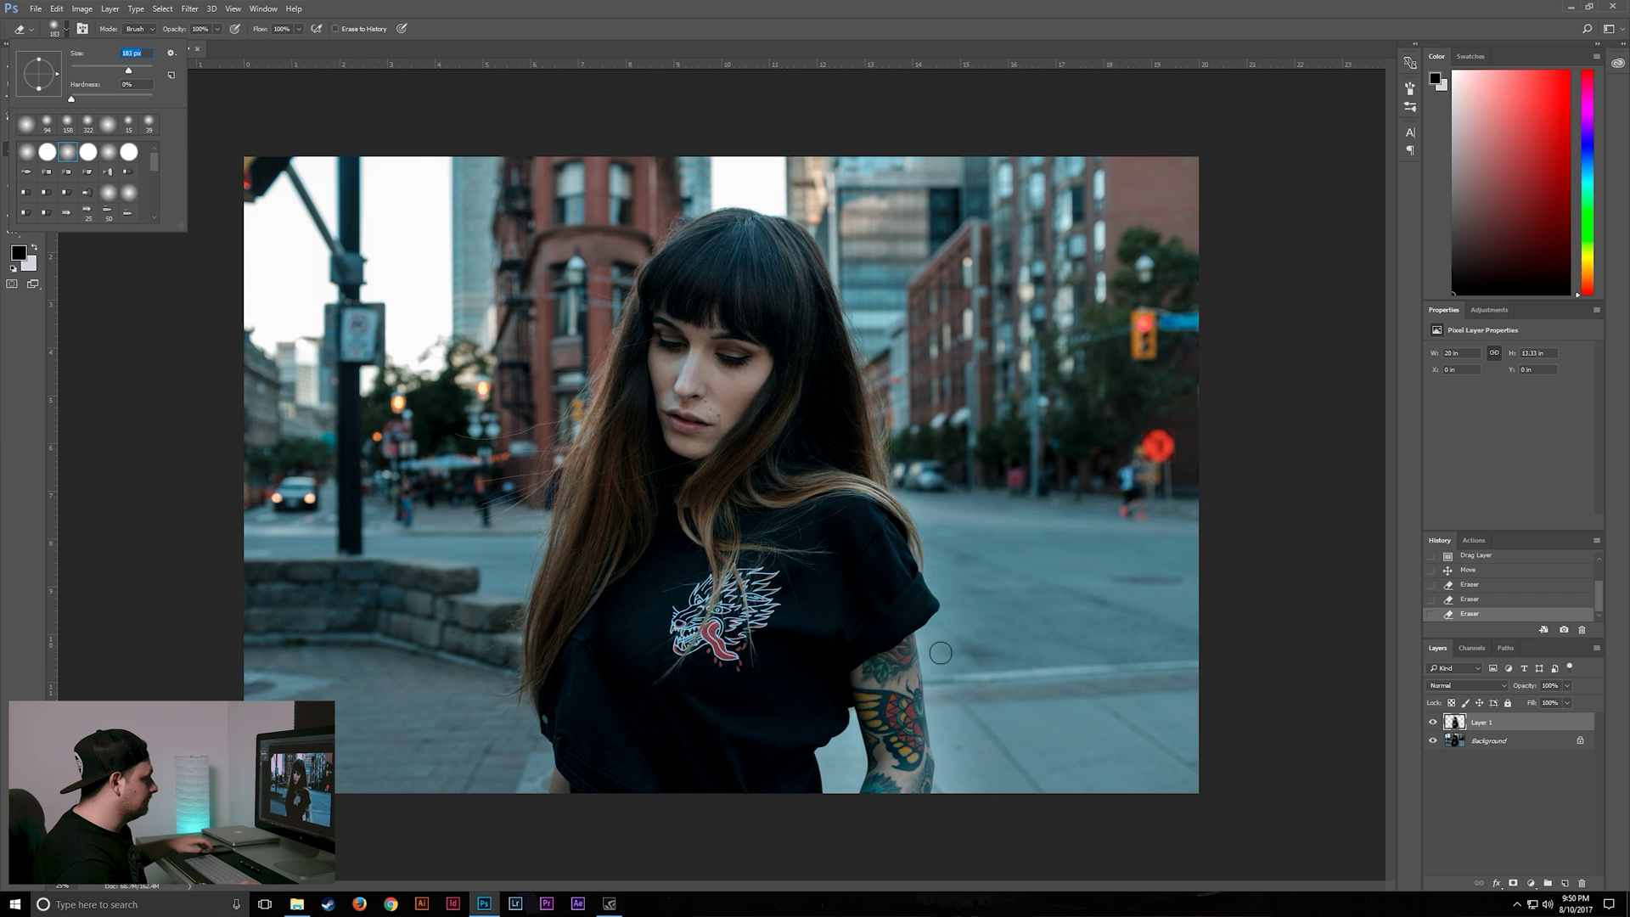
left_click(218, 30)
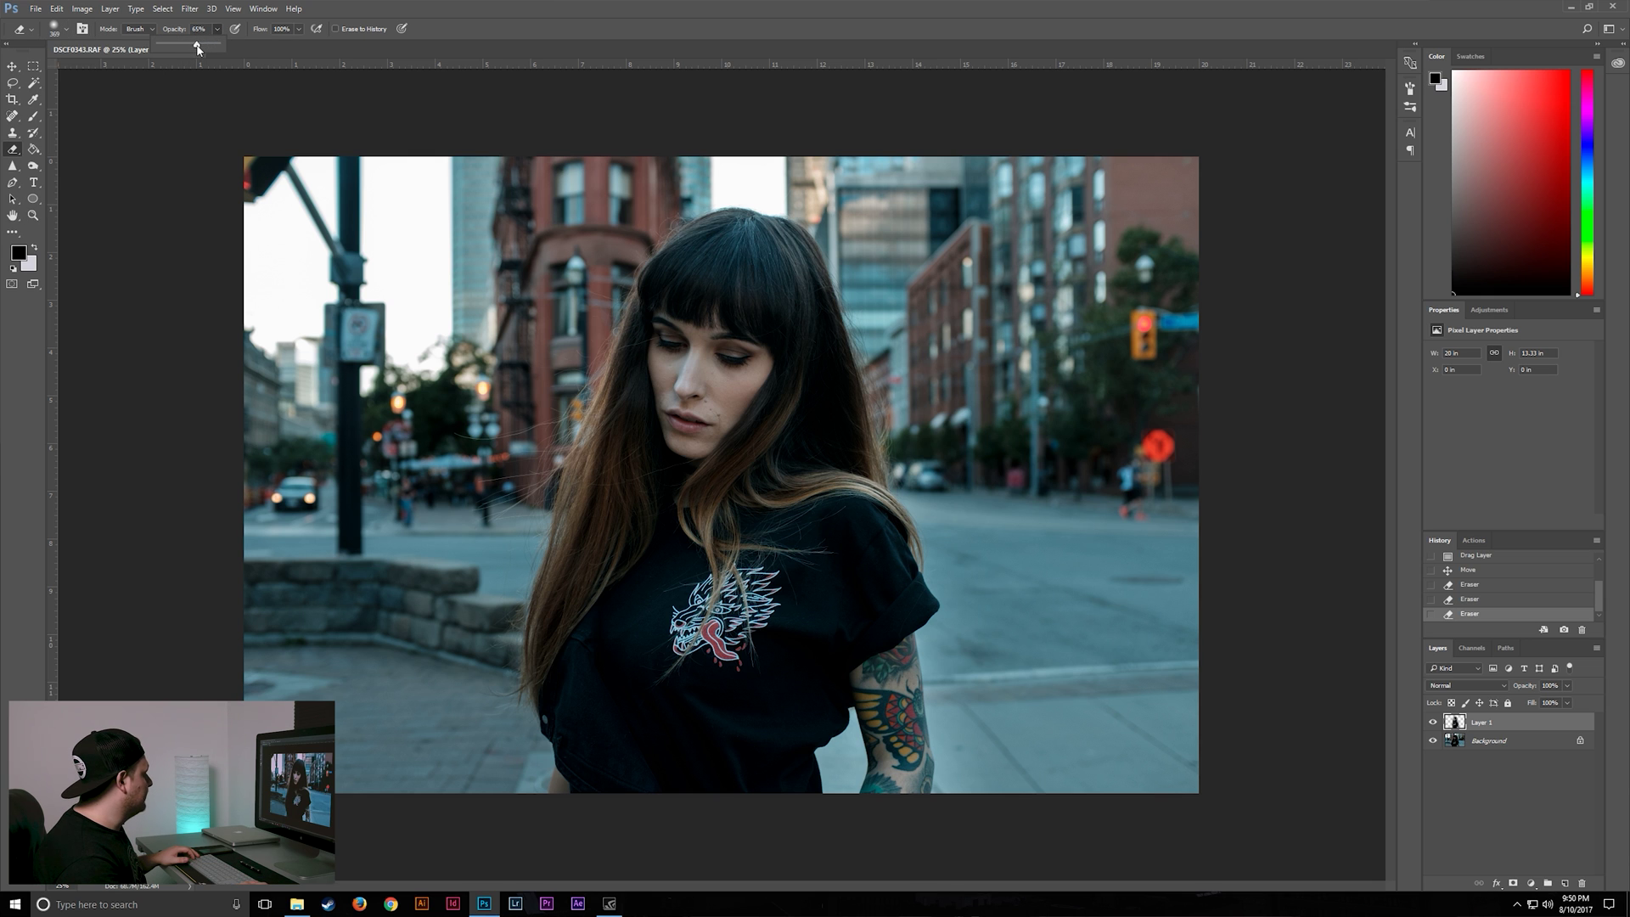
left_click(933, 679)
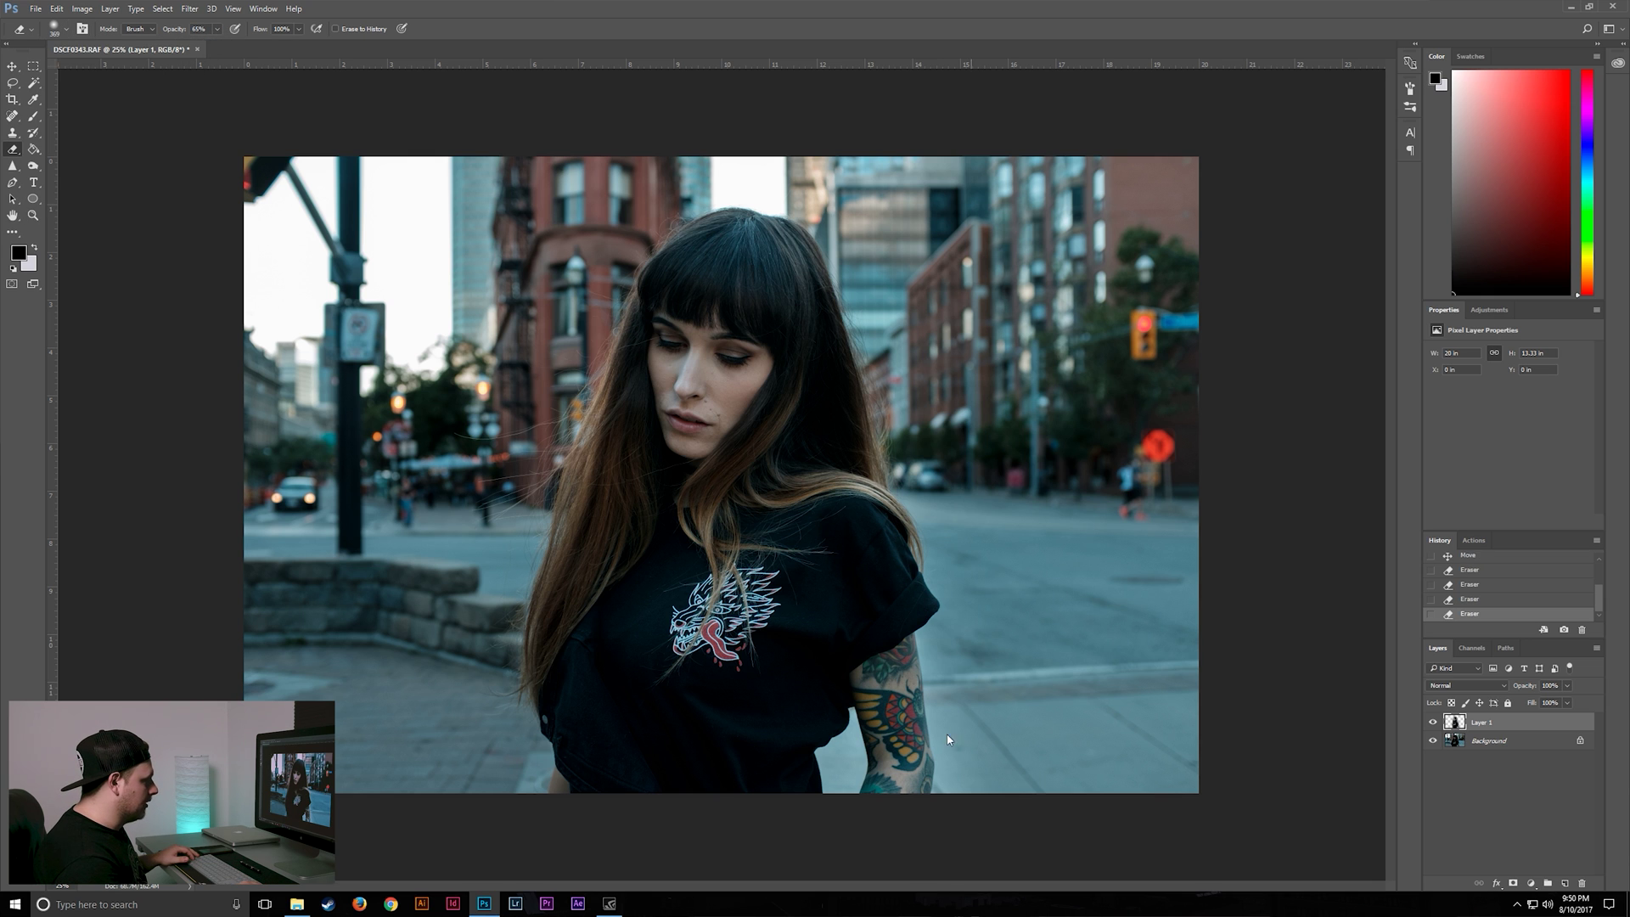
Step: Erase the bright layer along the edge of the tattooed arm and compare the image with that layer hidden and shown
left_click_drag(950, 739, 931, 745)
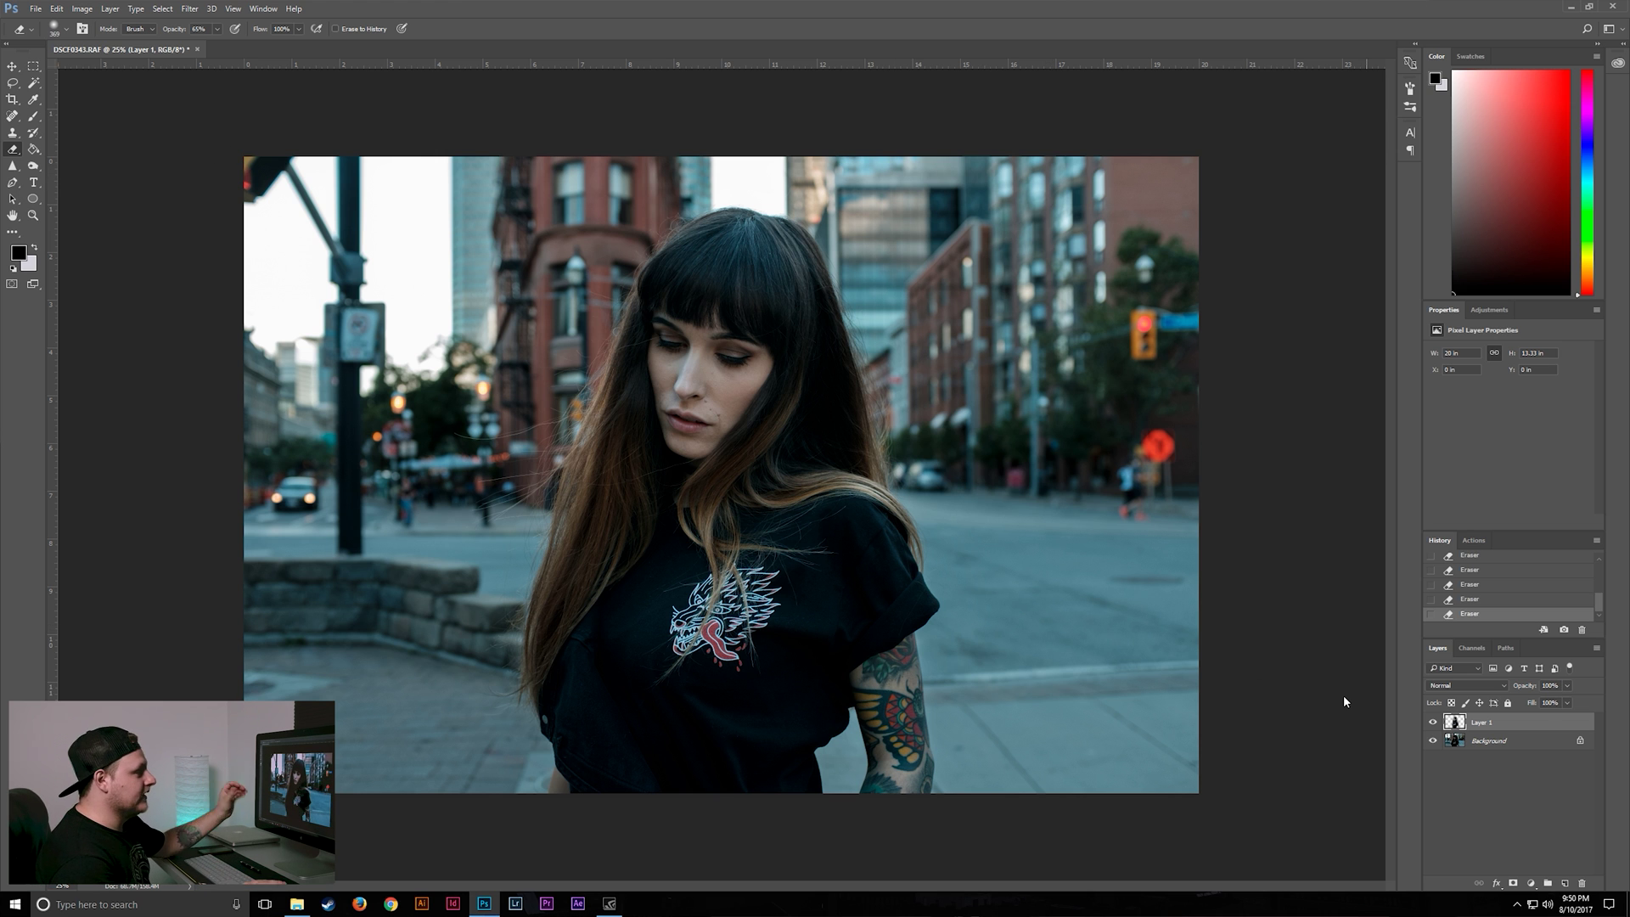
left_click(1430, 722)
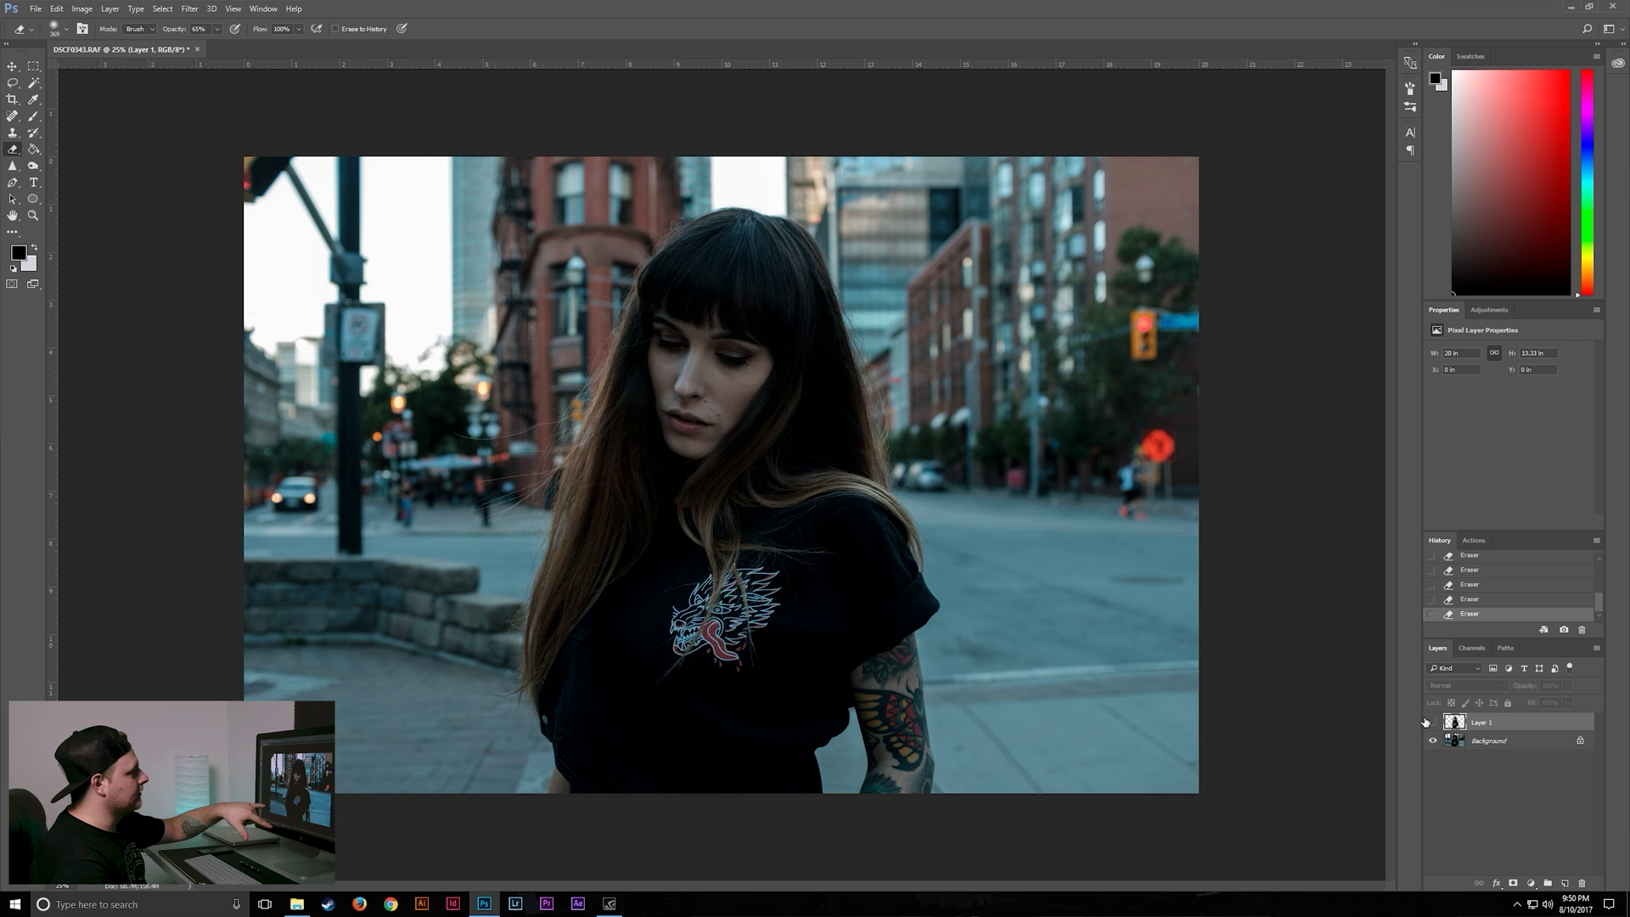
left_click(1430, 721)
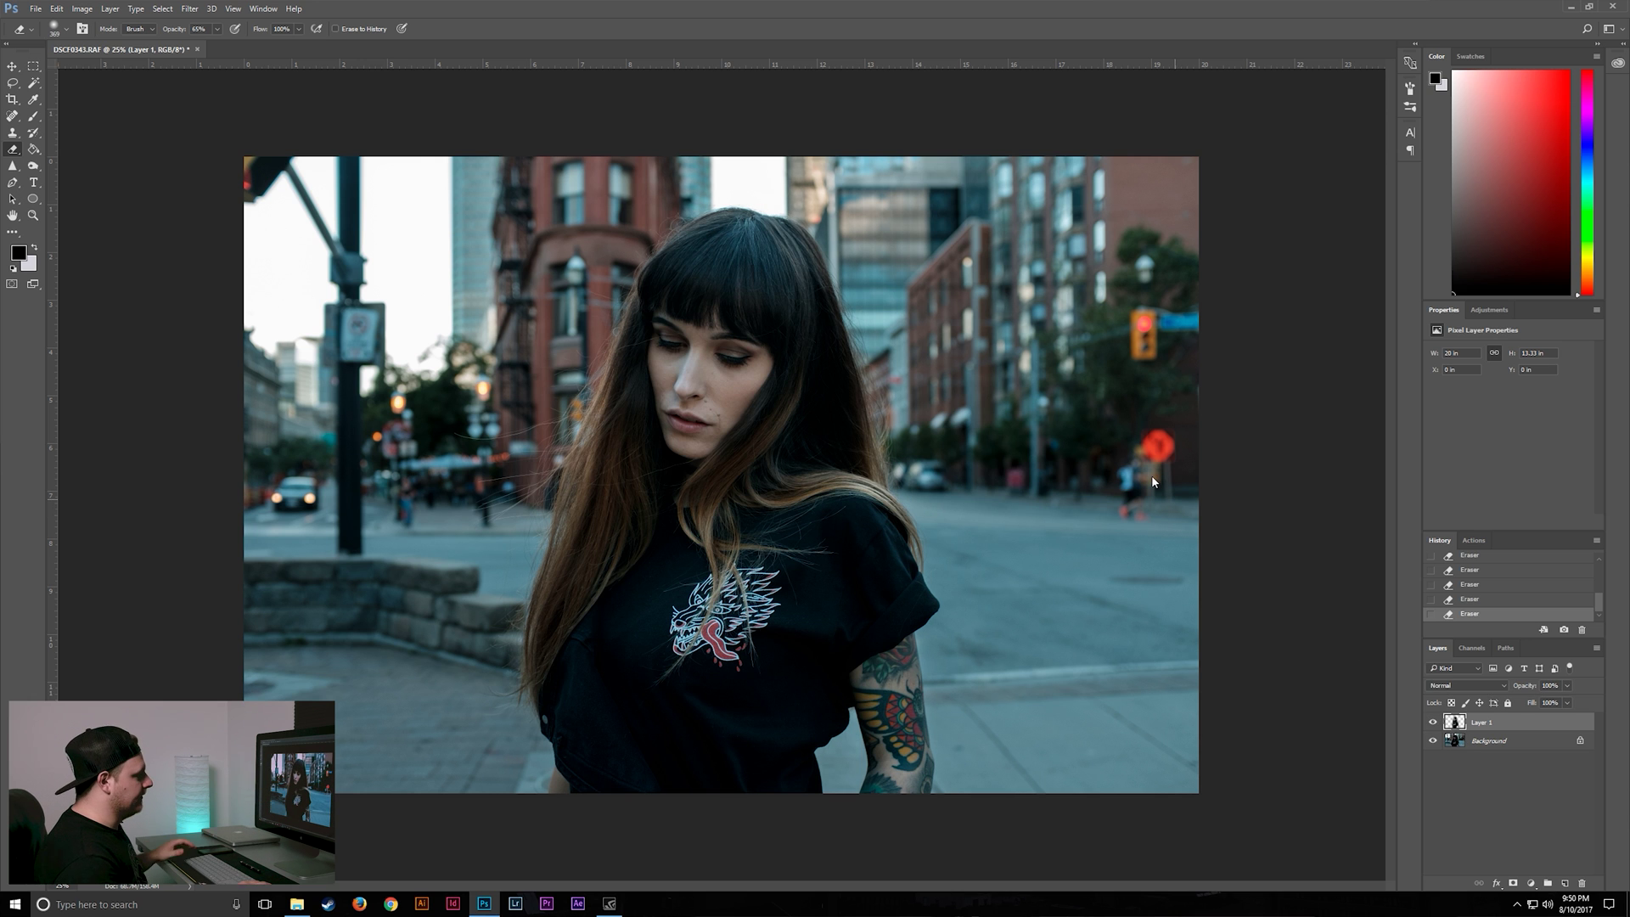
Step: Merge Layer 1 with the Background layer
left_click(1473, 742, "shift")
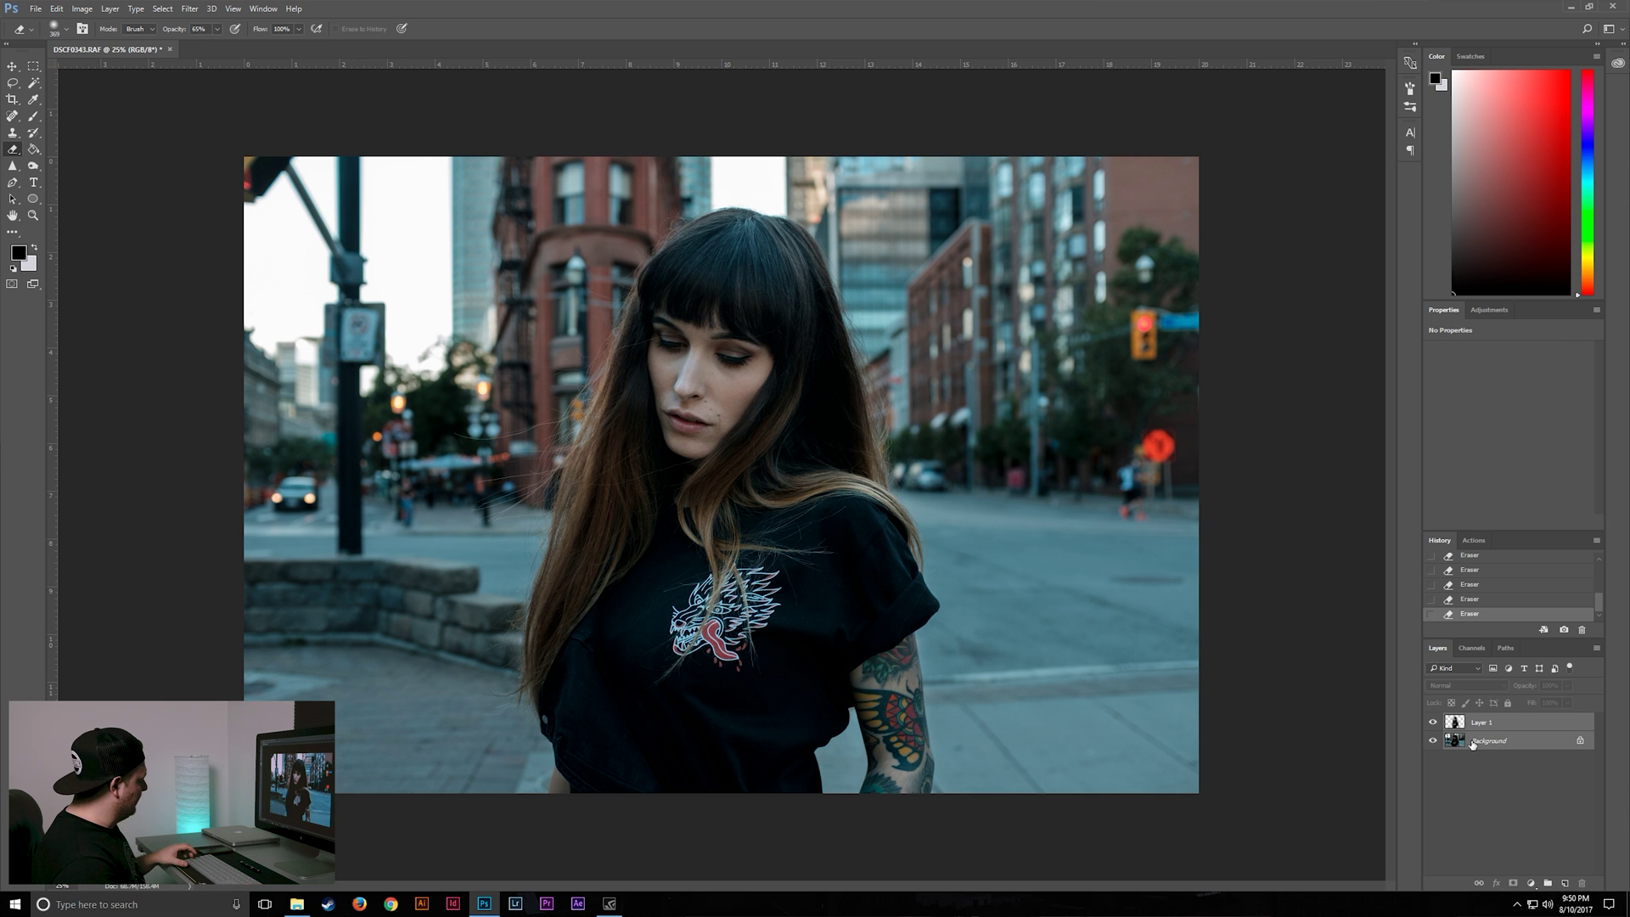
key("ctrl+e")
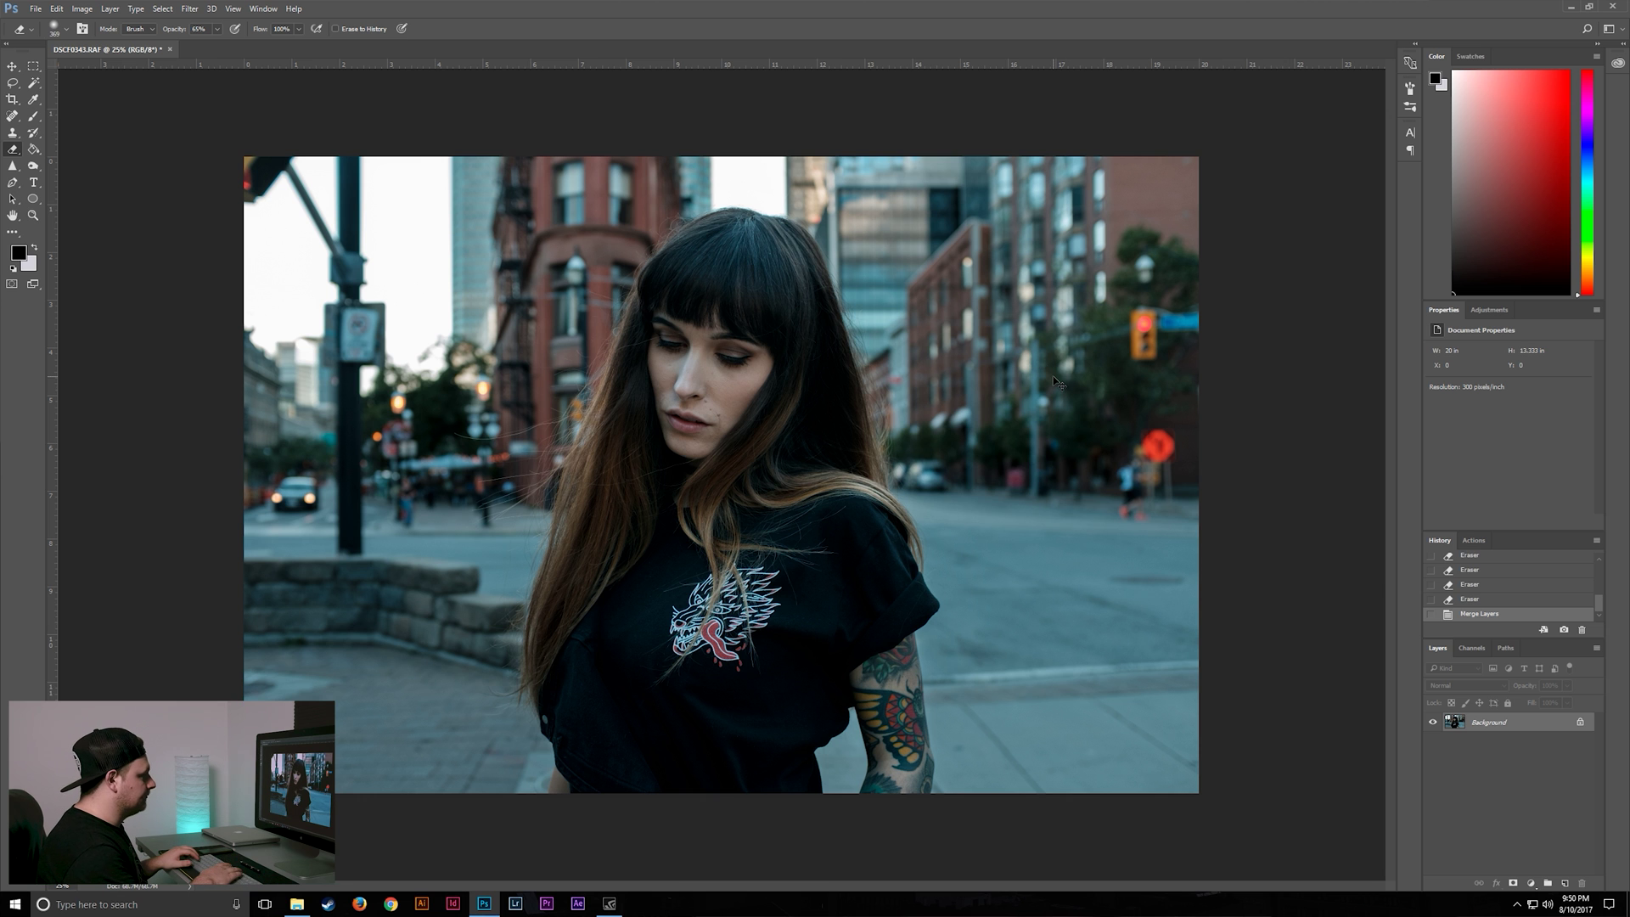
Step: Clone out the skin blemishes beside the woman's mouth with the Clone Stamp at 47% opacity
key("ctrl+plus")
key("ctrl+plus")
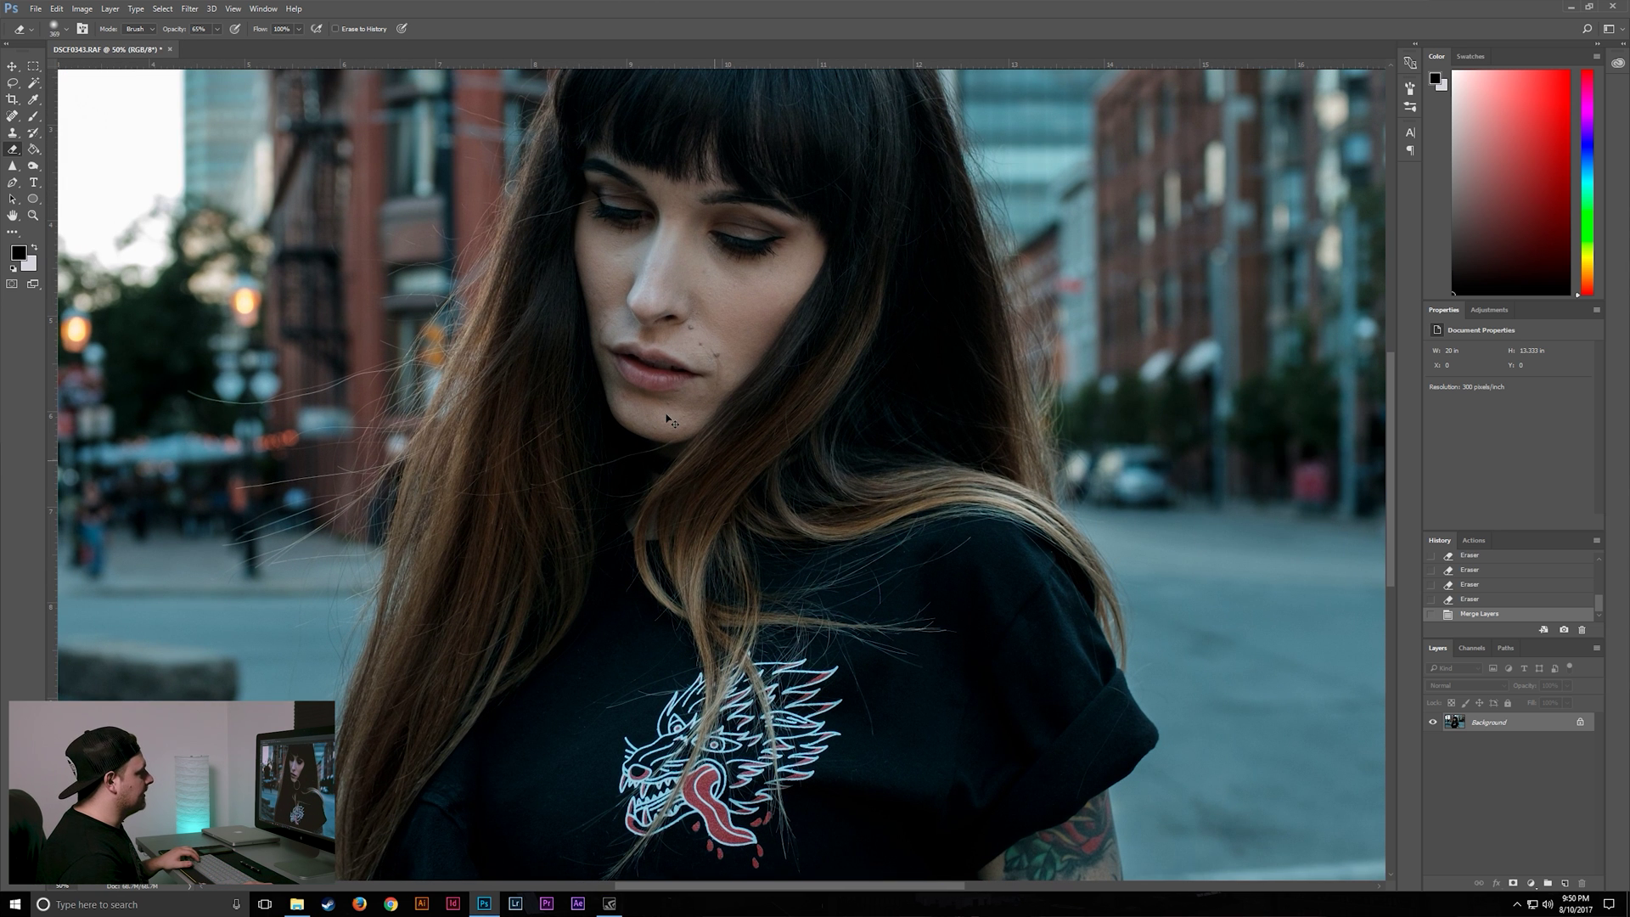
left_click(11, 133)
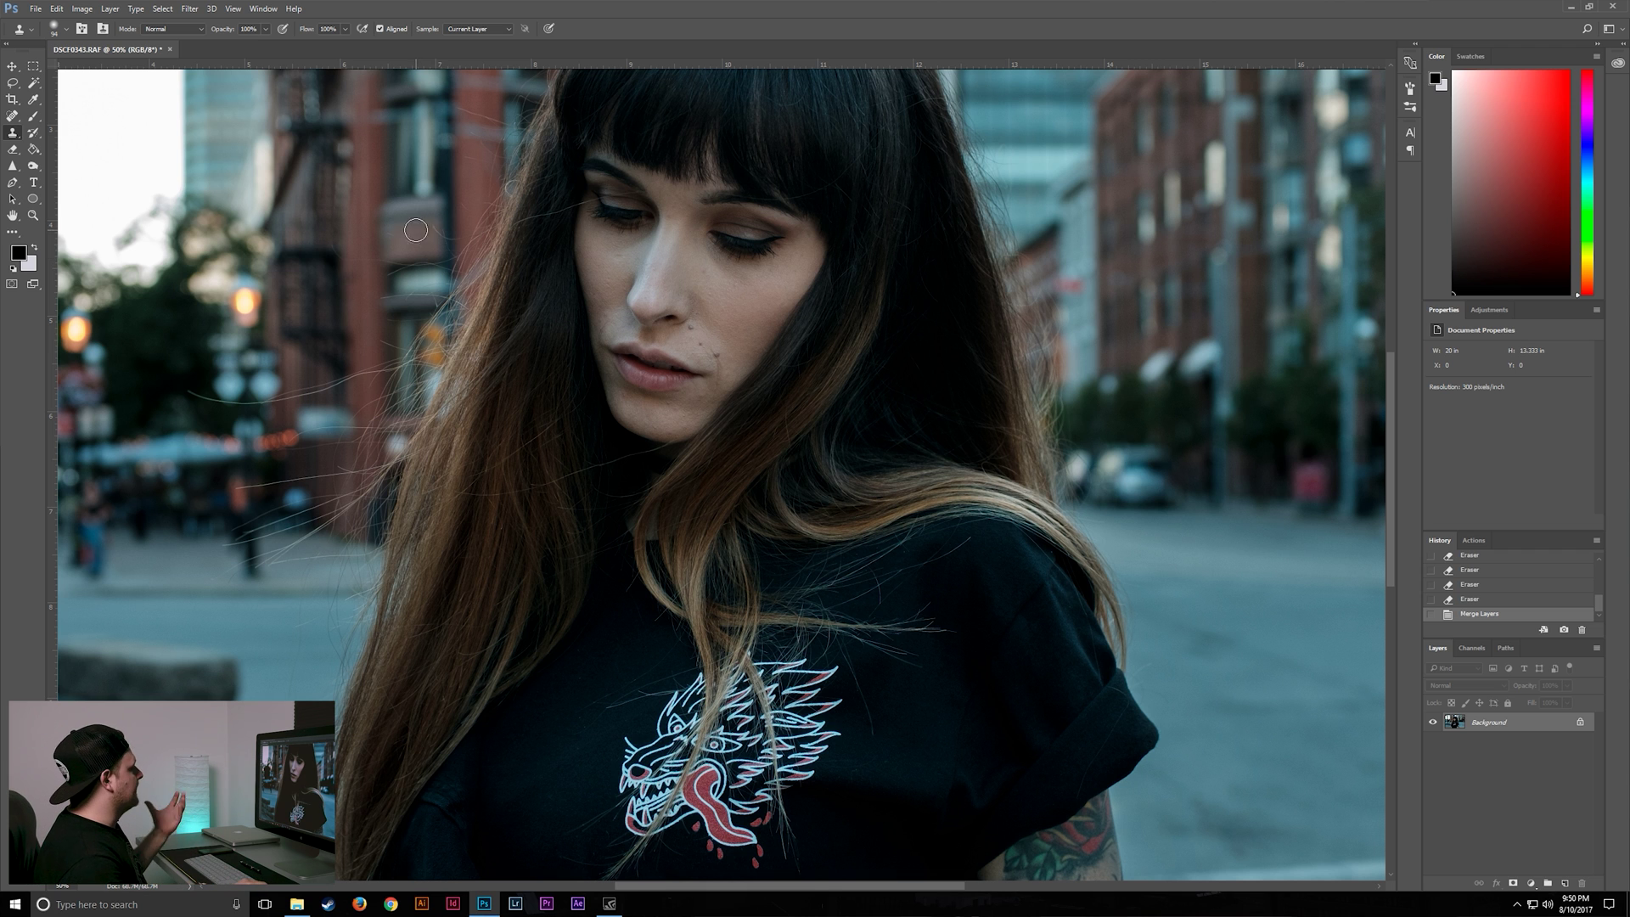
left_click_drag(265, 29, 234, 44)
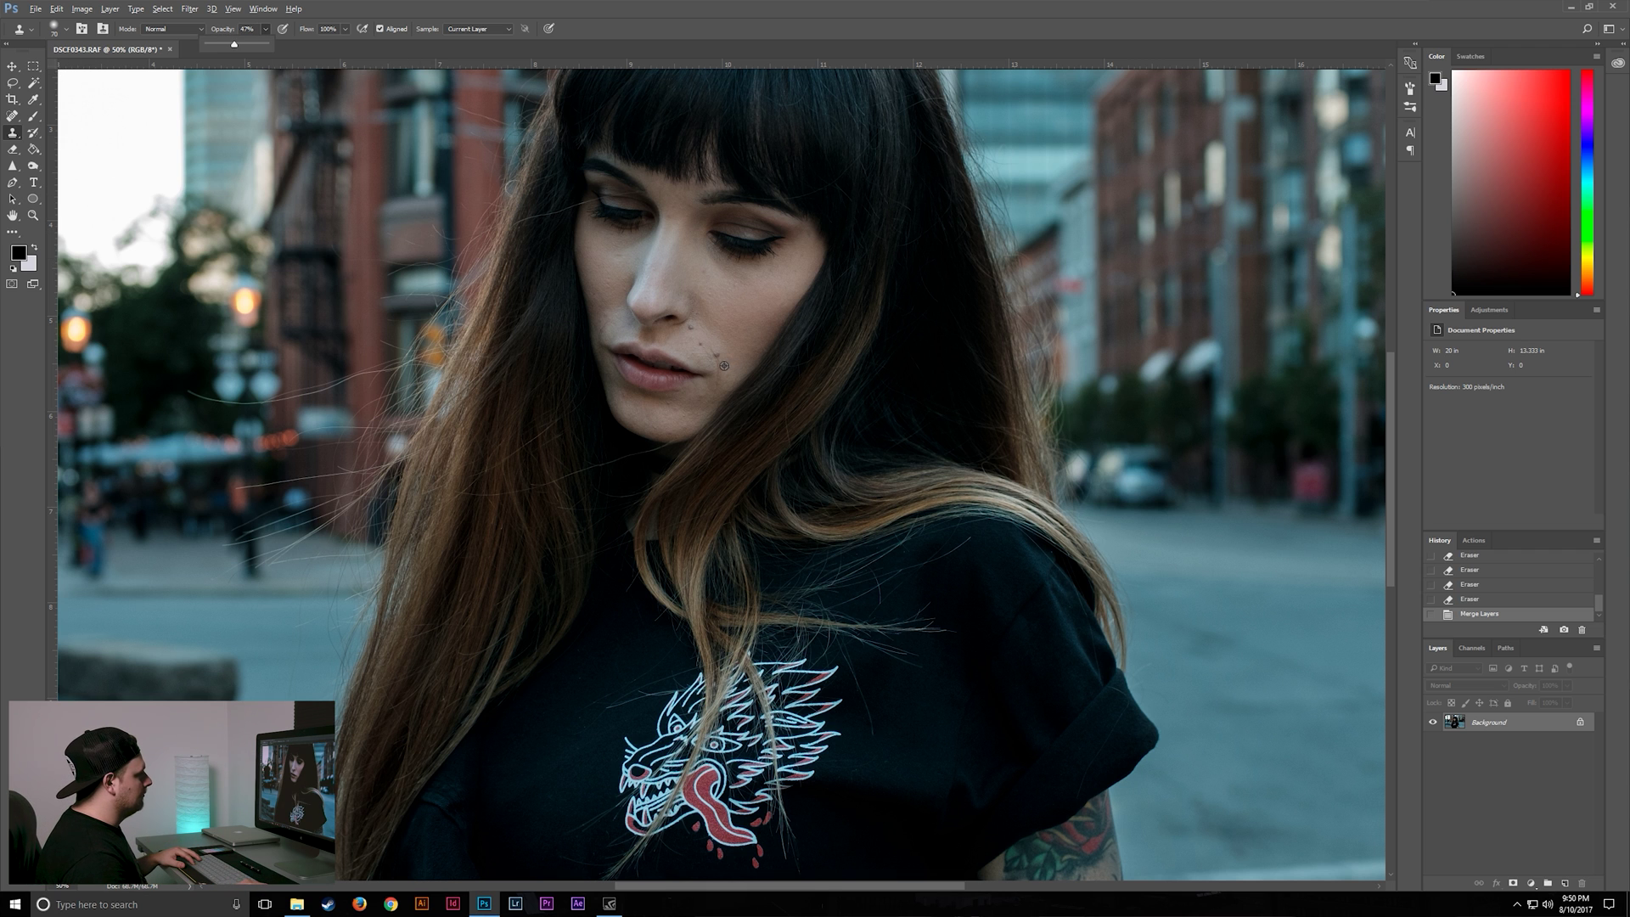
left_click(724, 366)
left_click(717, 383)
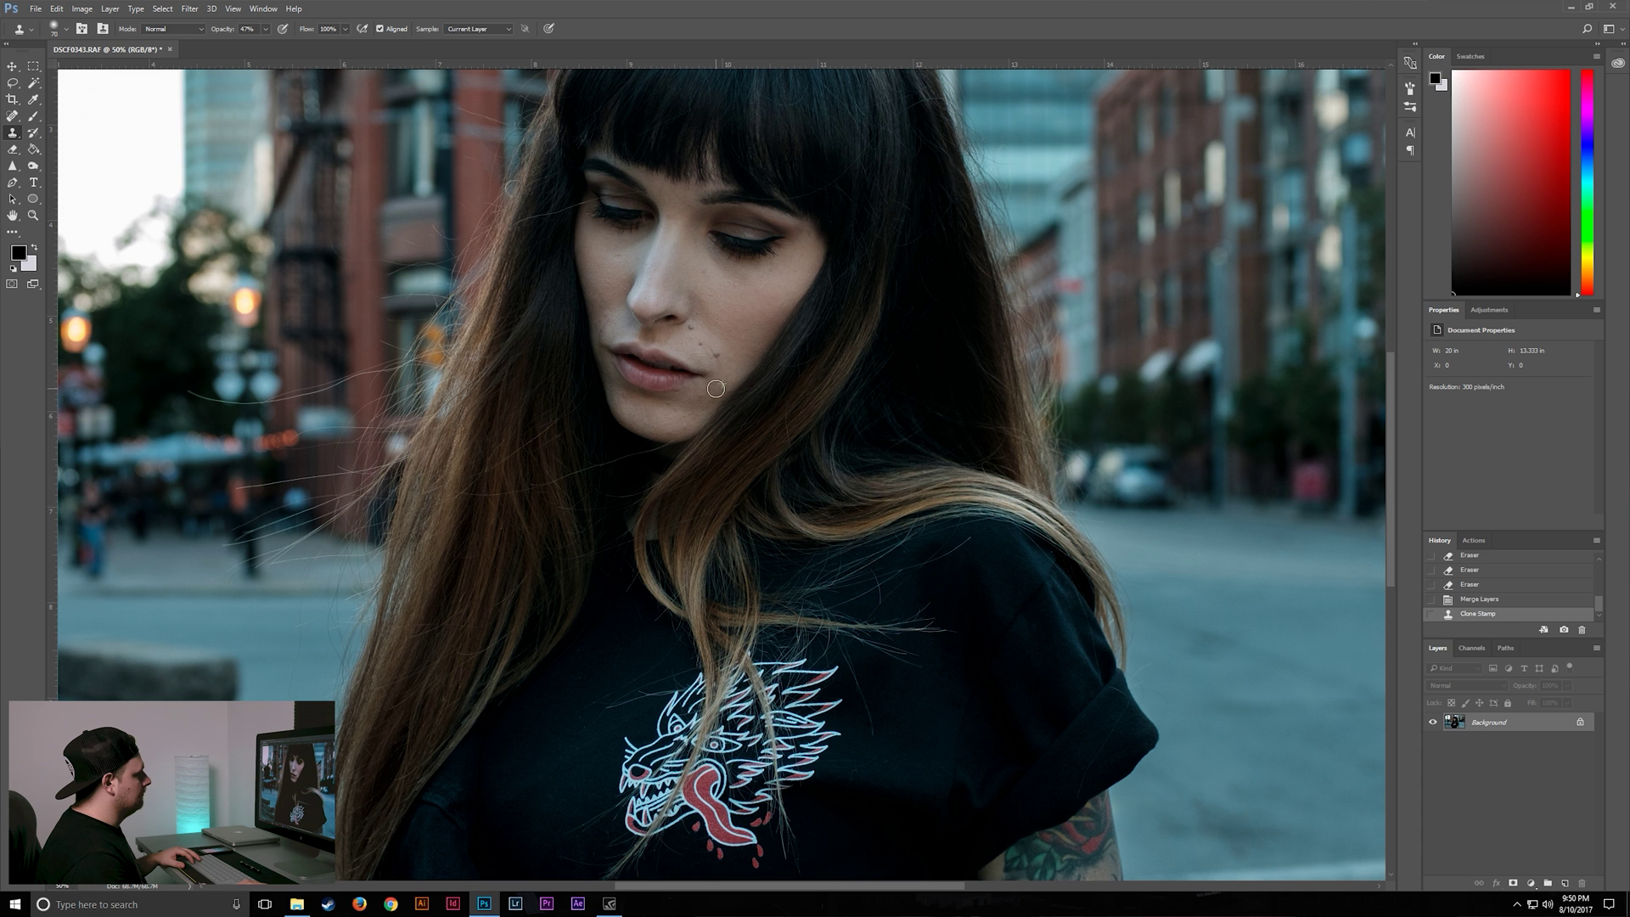
left_click(719, 378)
left_click(722, 369)
left_click(713, 360)
left_click(710, 348)
scroll(815, 413, "up", 2)
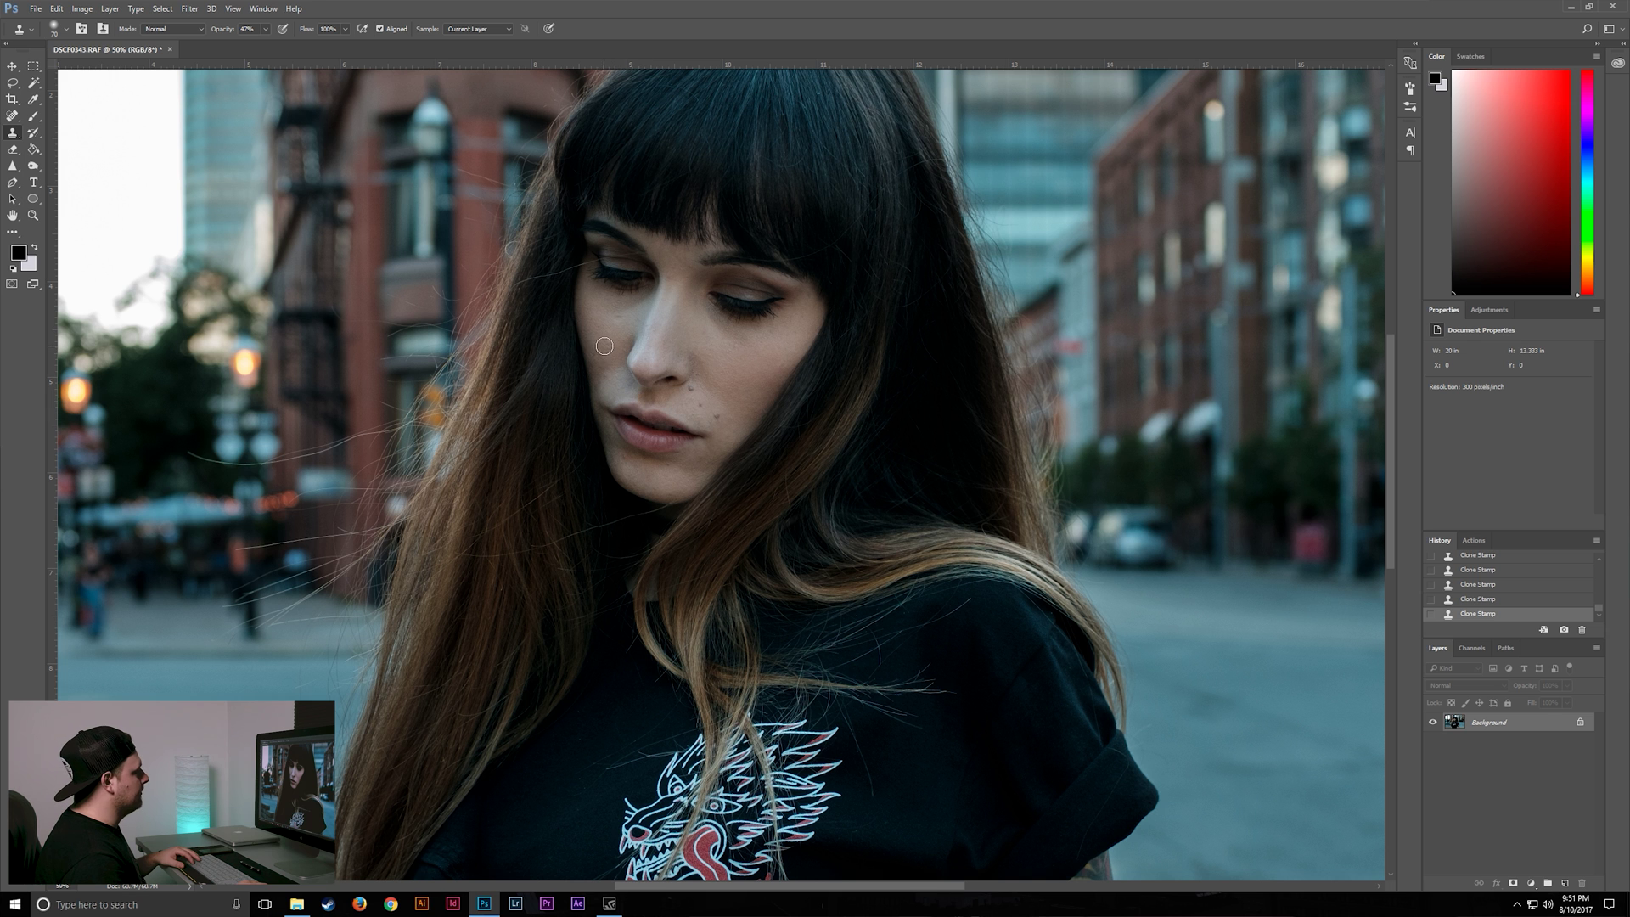
Step: Add an Exposure adjustment layer, raise its offset slightly and set its gamma correction to 0.94
key("ctrl+minus")
key("ctrl+minus")
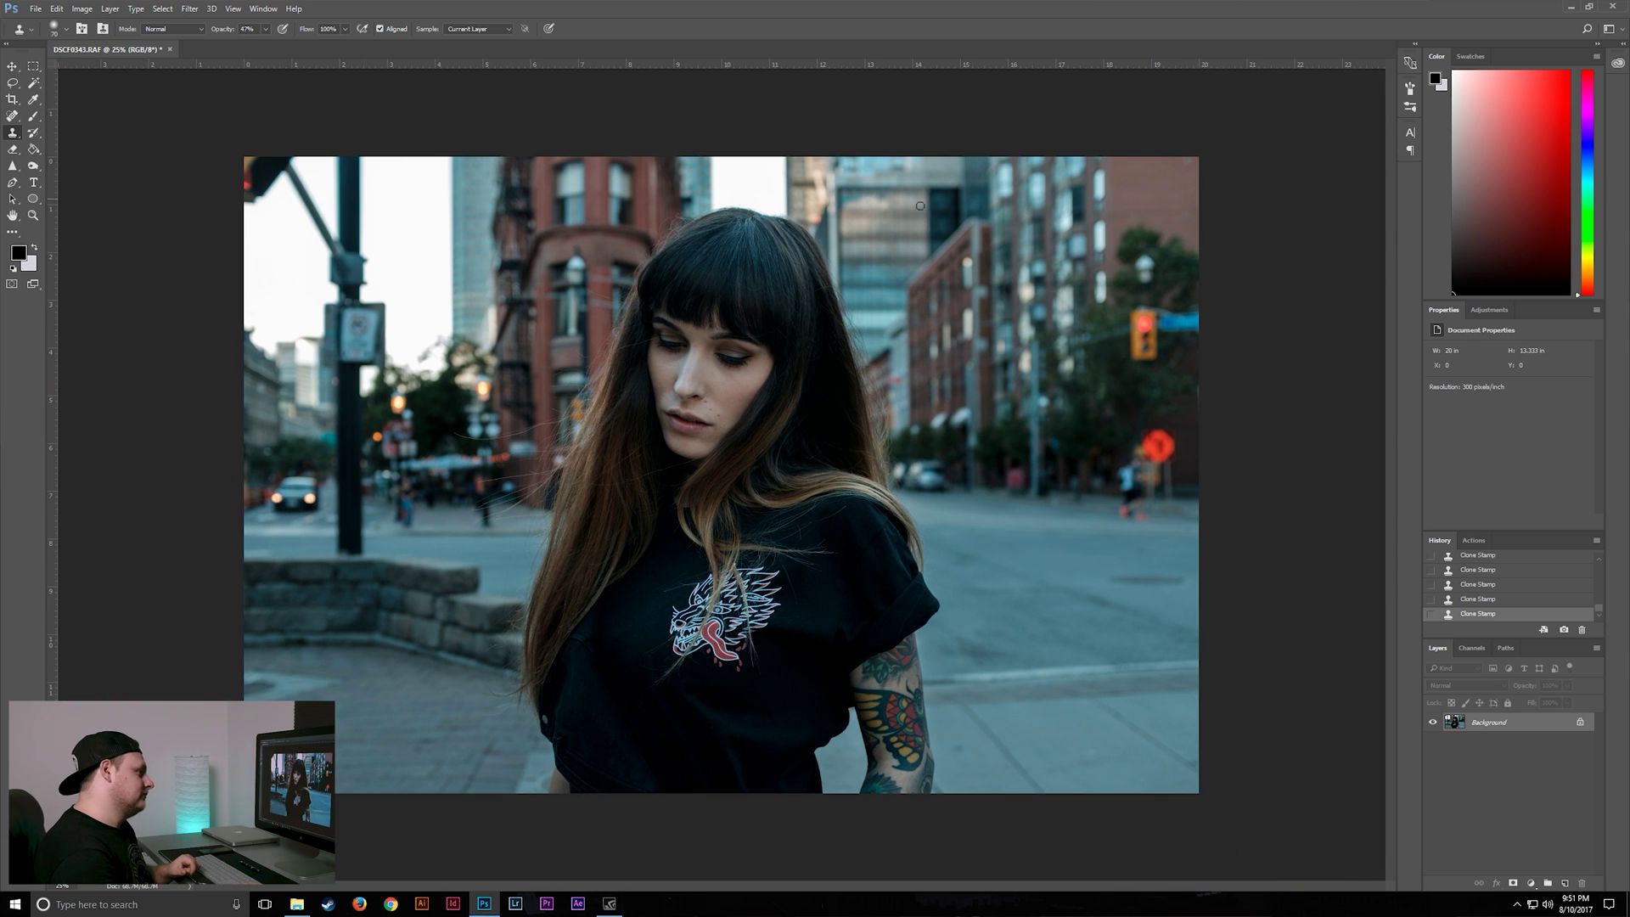
left_click(1496, 311)
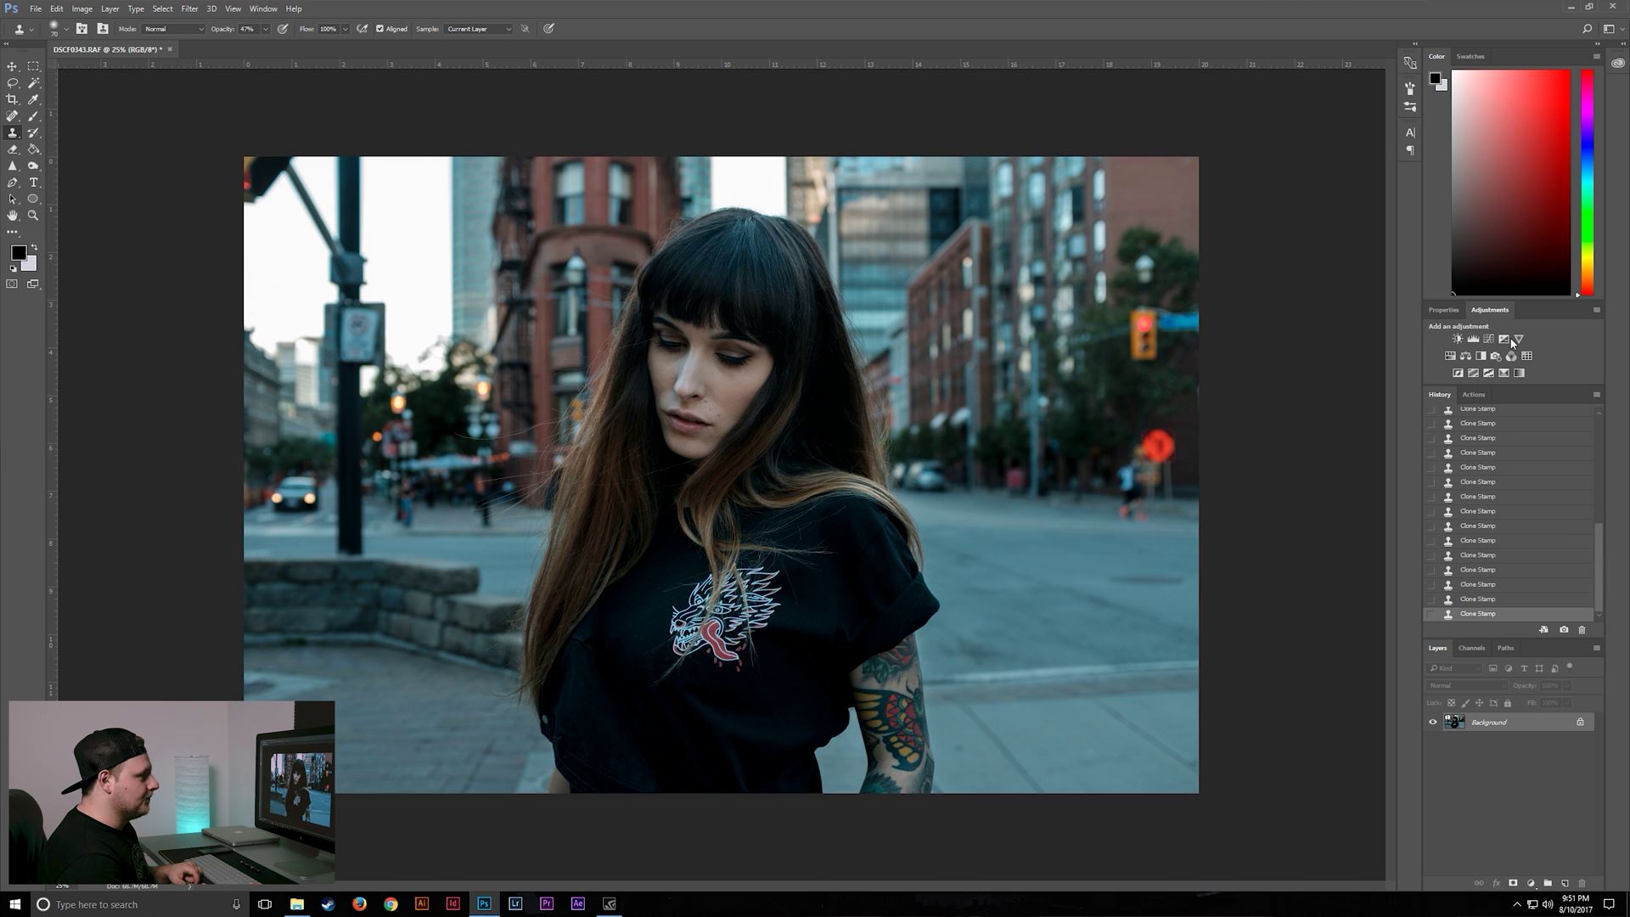
left_click(1506, 339)
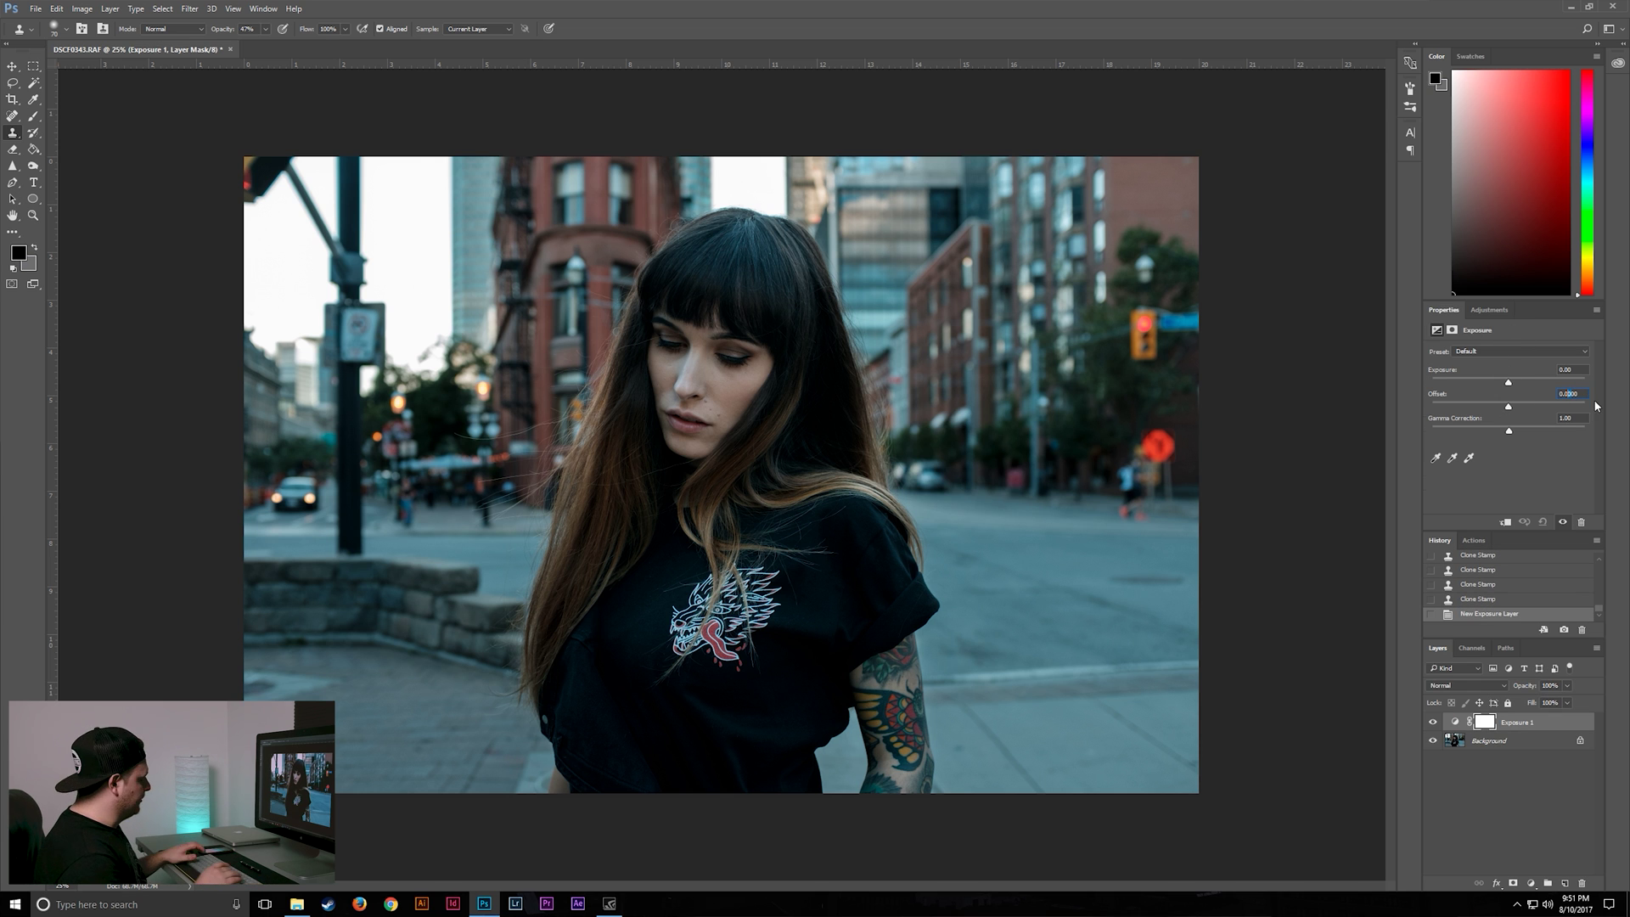
key("Up")
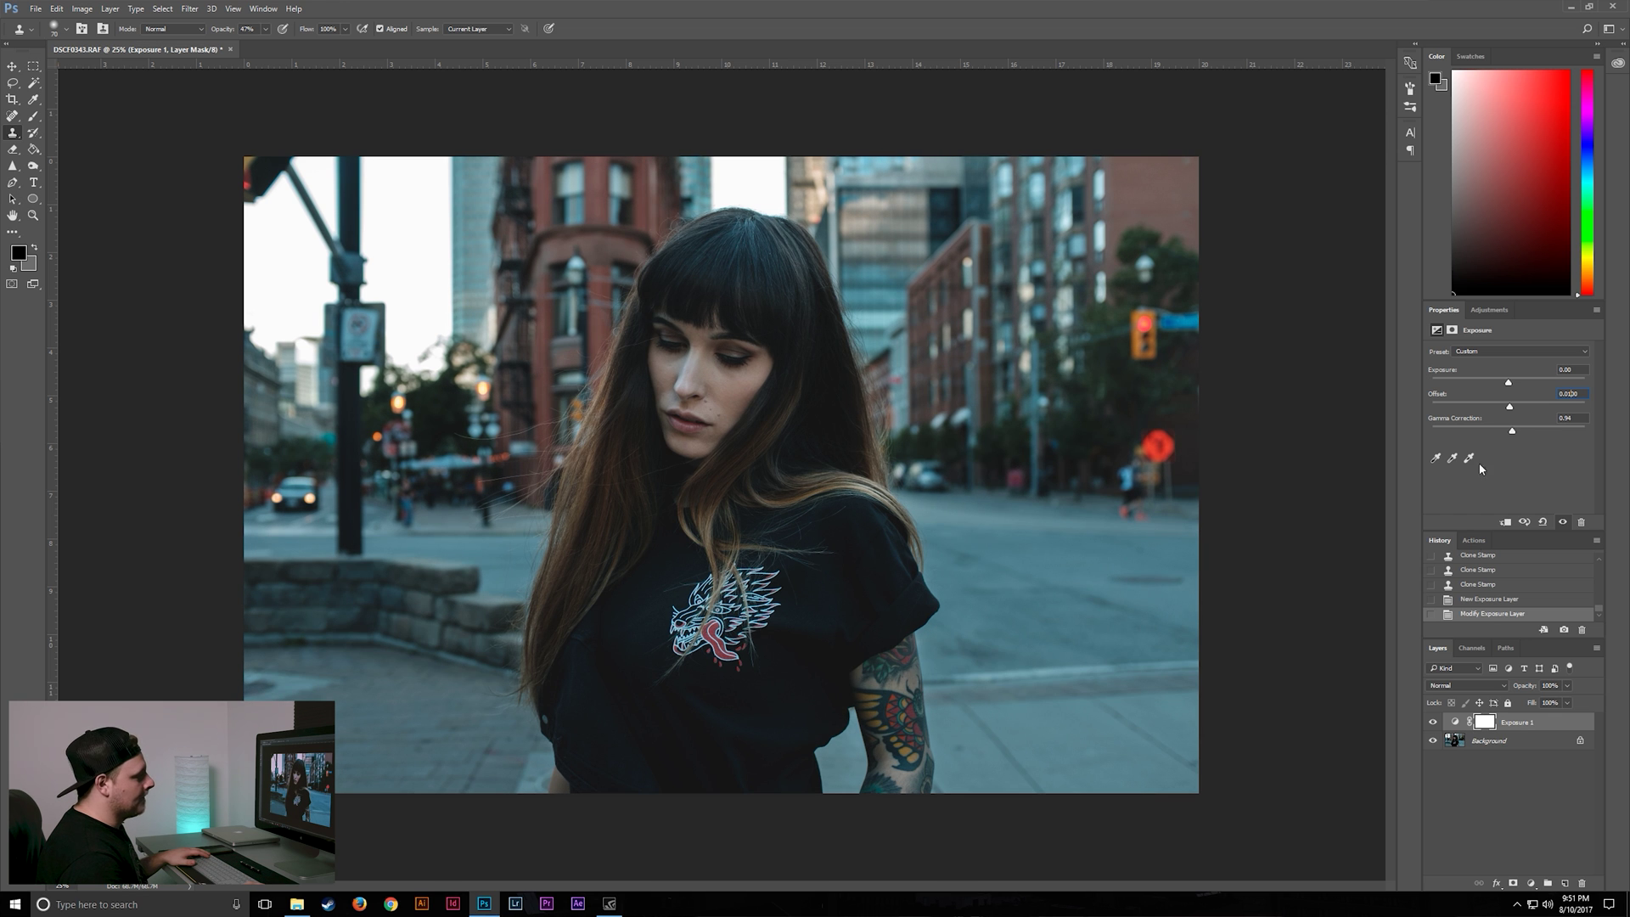
Step: Clone over the stray strands on the woman's crown in the Background layer with the Clone Stamp at 100% opacity
left_click(1455, 744)
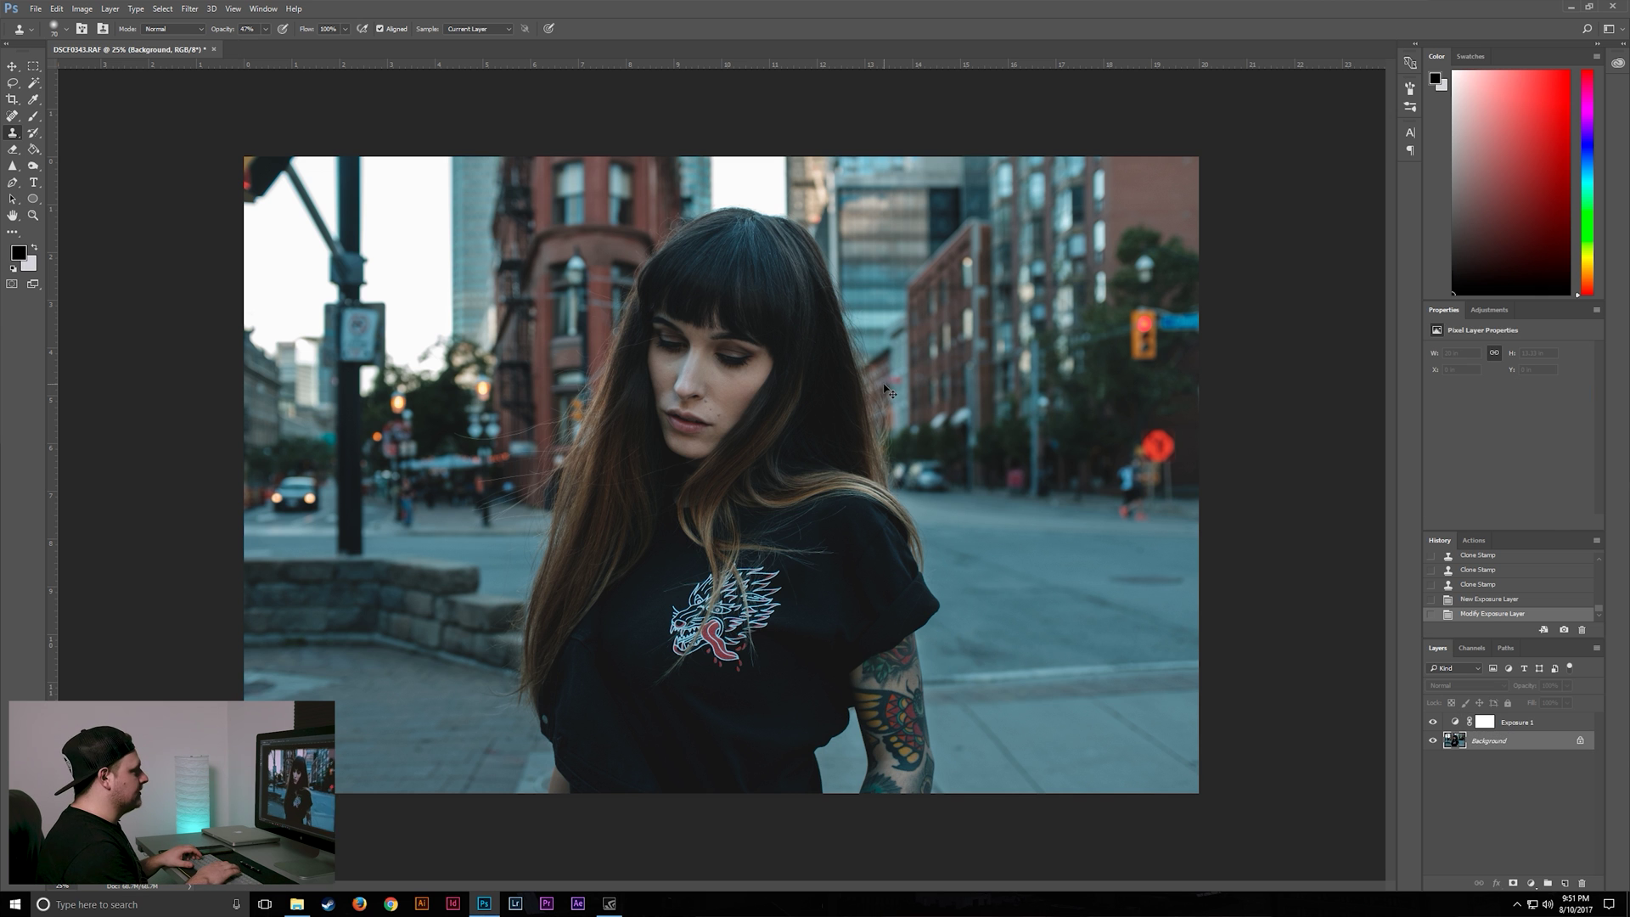
key("ctrl+plus")
key("ctrl+plus")
key("ctrl+plus")
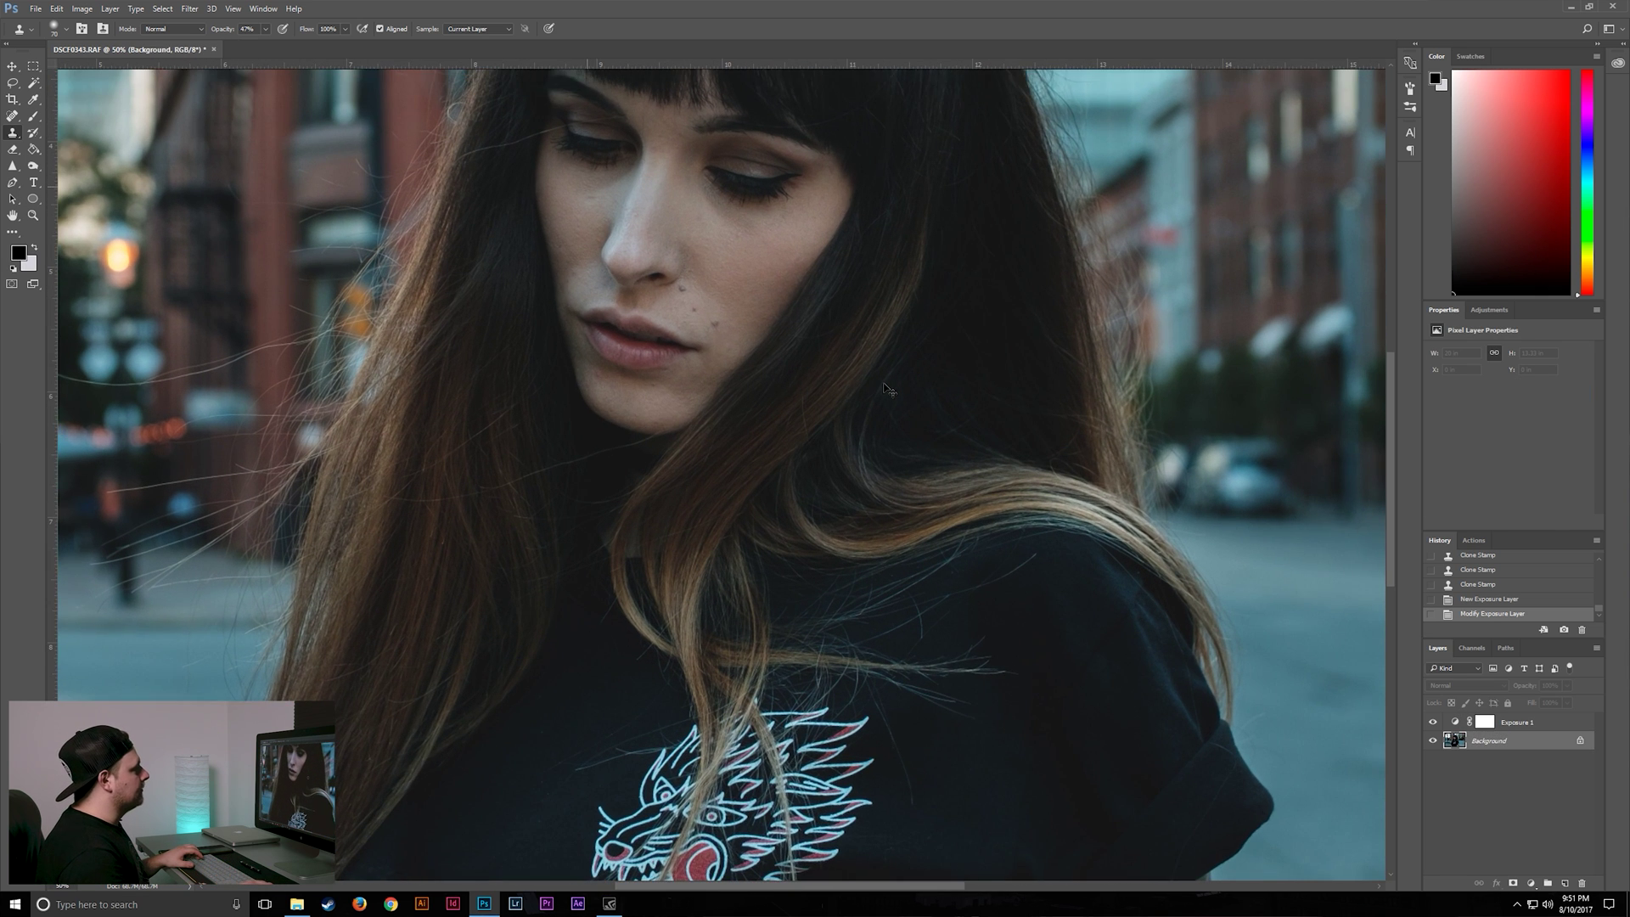
scroll(880, 377, "up", 2)
scroll(731, 243, "up", 5)
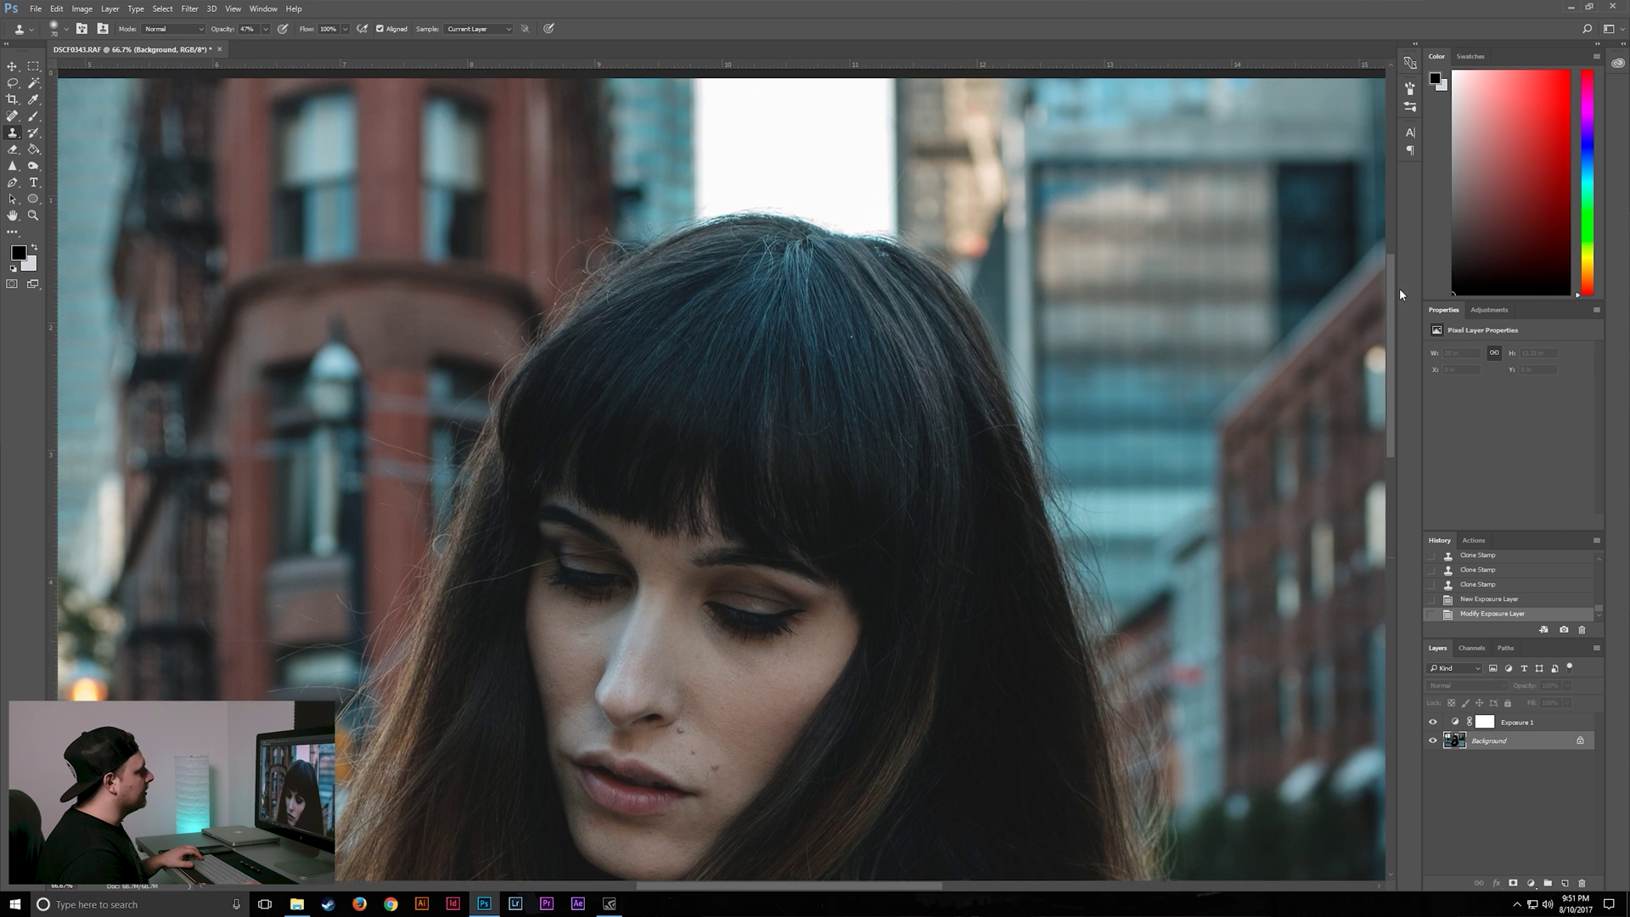
key("0")
left_click(852, 334)
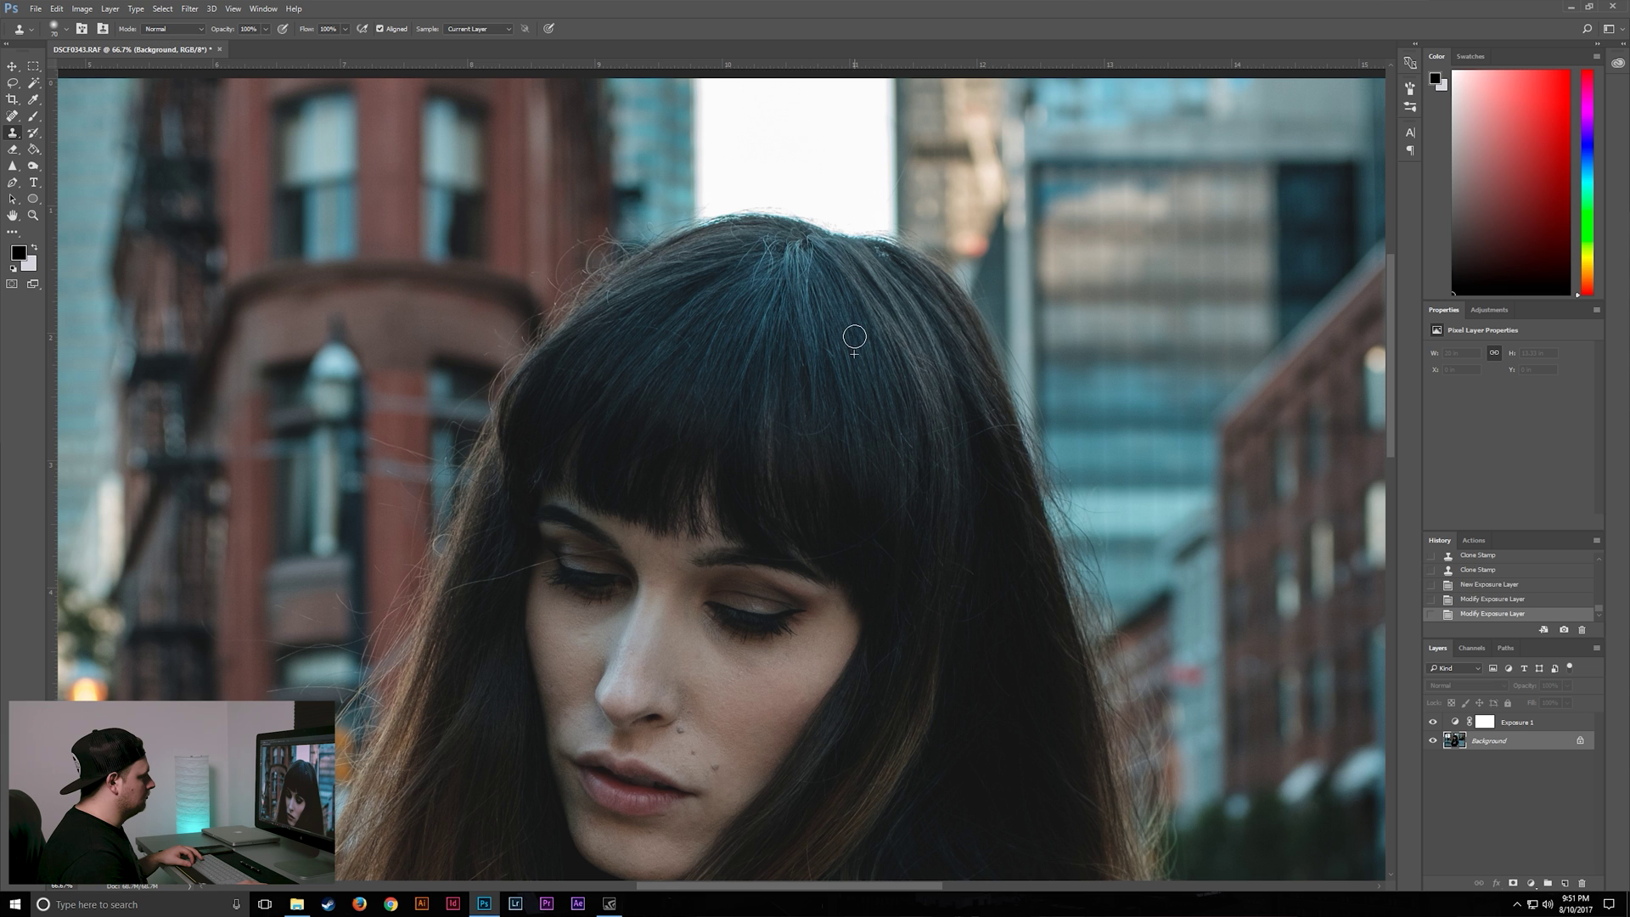
left_click(852, 335)
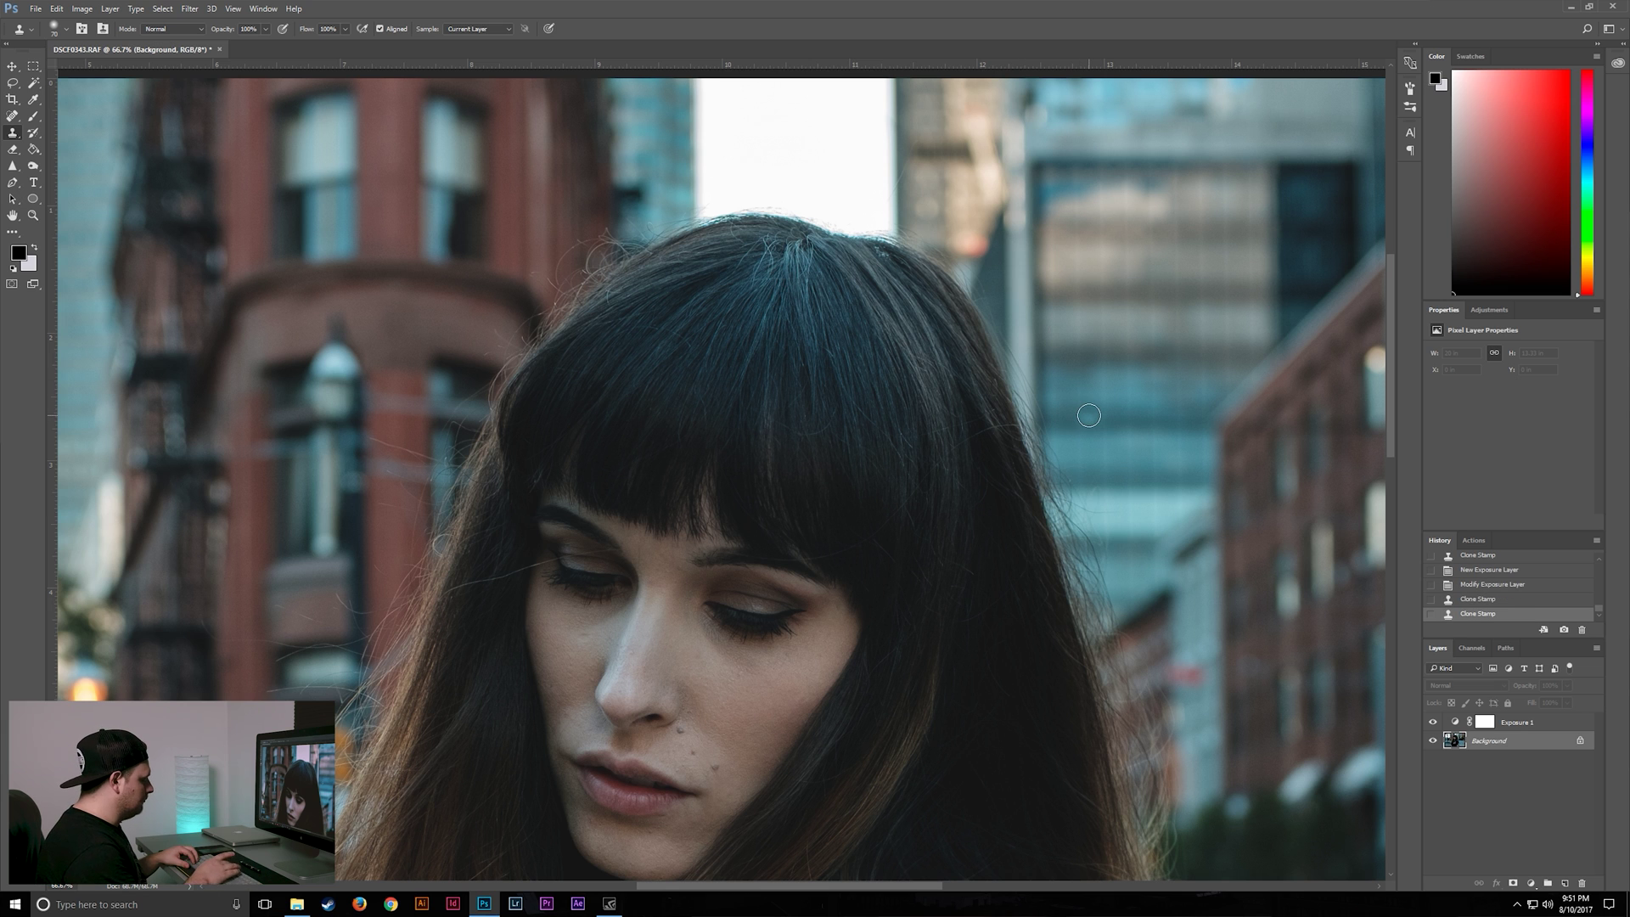
Step: Sharpen both of the woman's eyes with the Sharpen tool at 50% strength
left_click(13, 166)
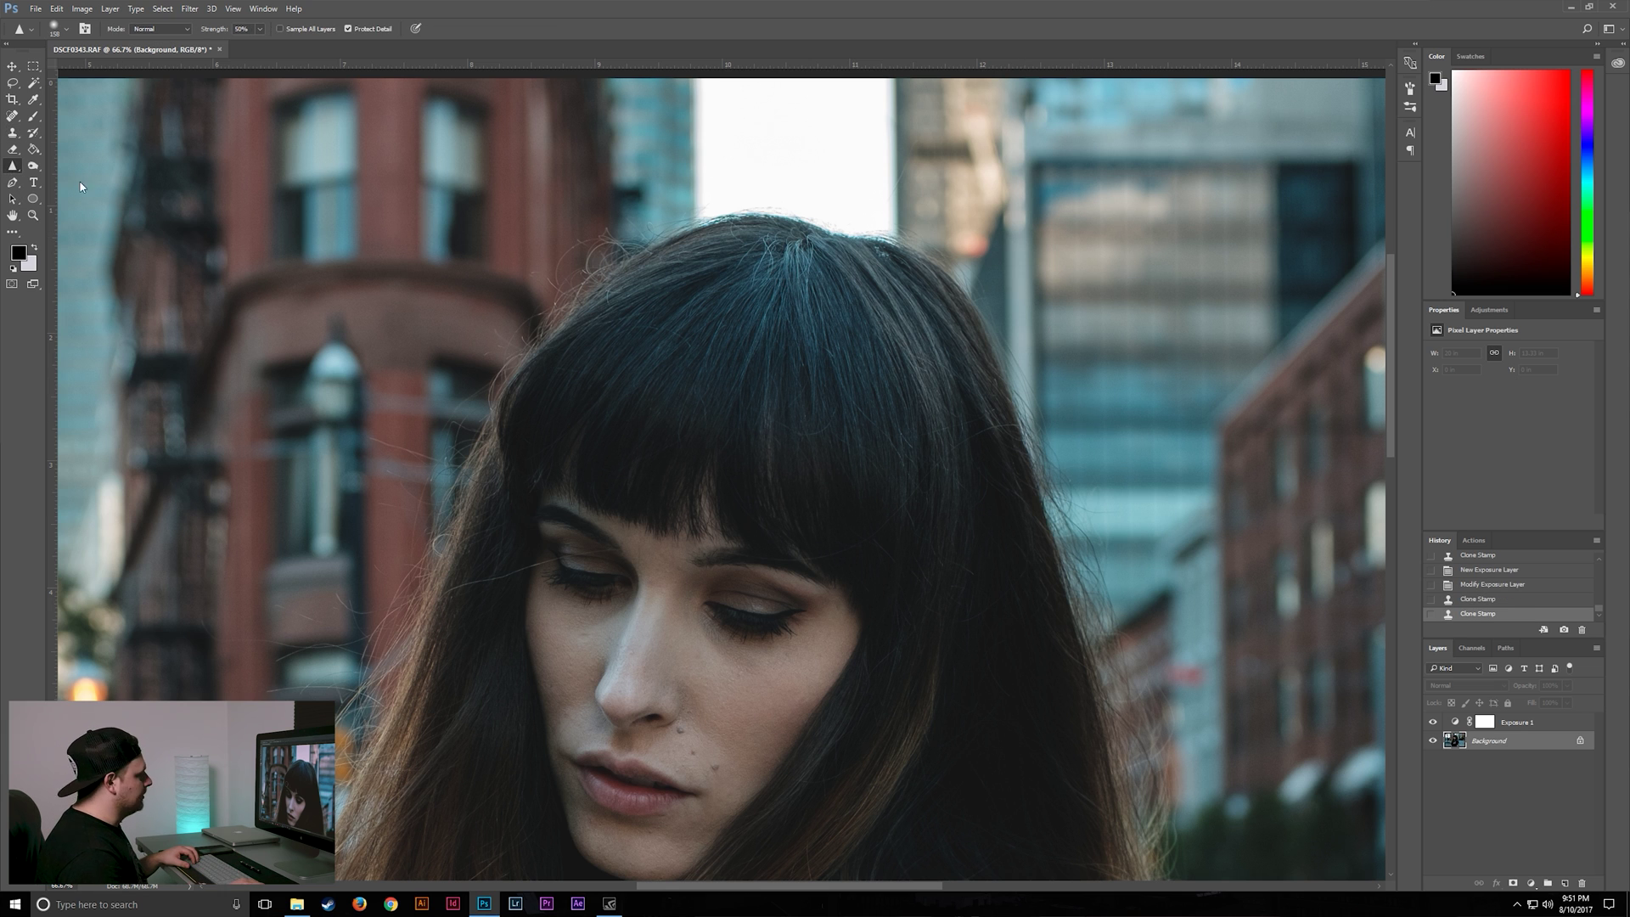
left_click_drag(722, 610, 544, 570)
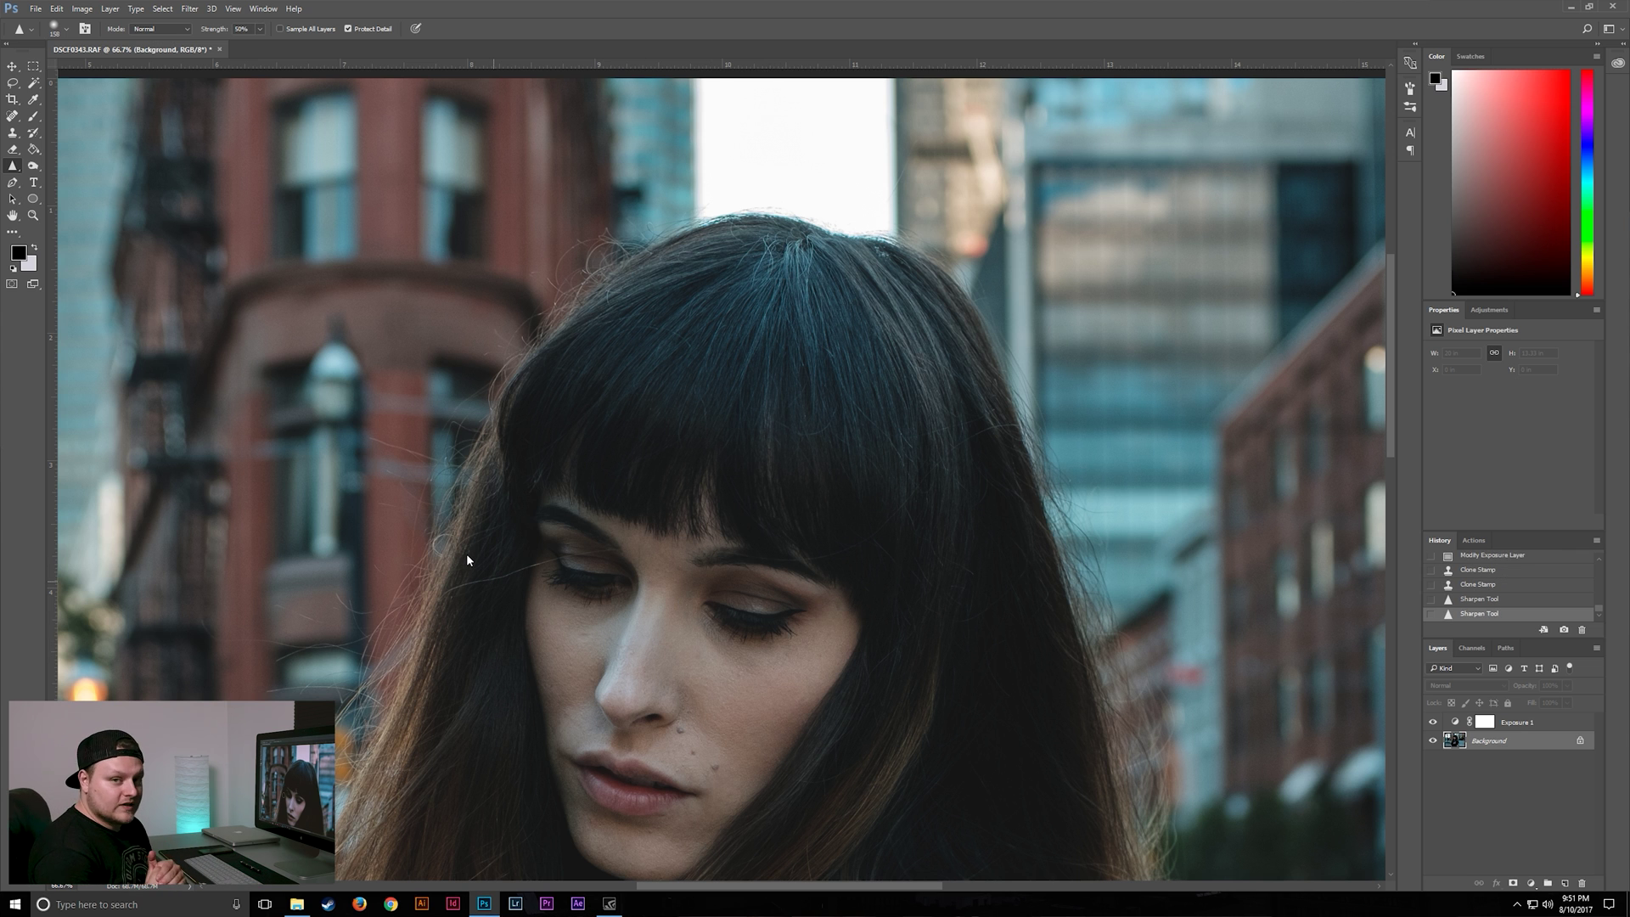
key("ctrl+minus")
key("ctrl+minus")
key("ctrl+minus")
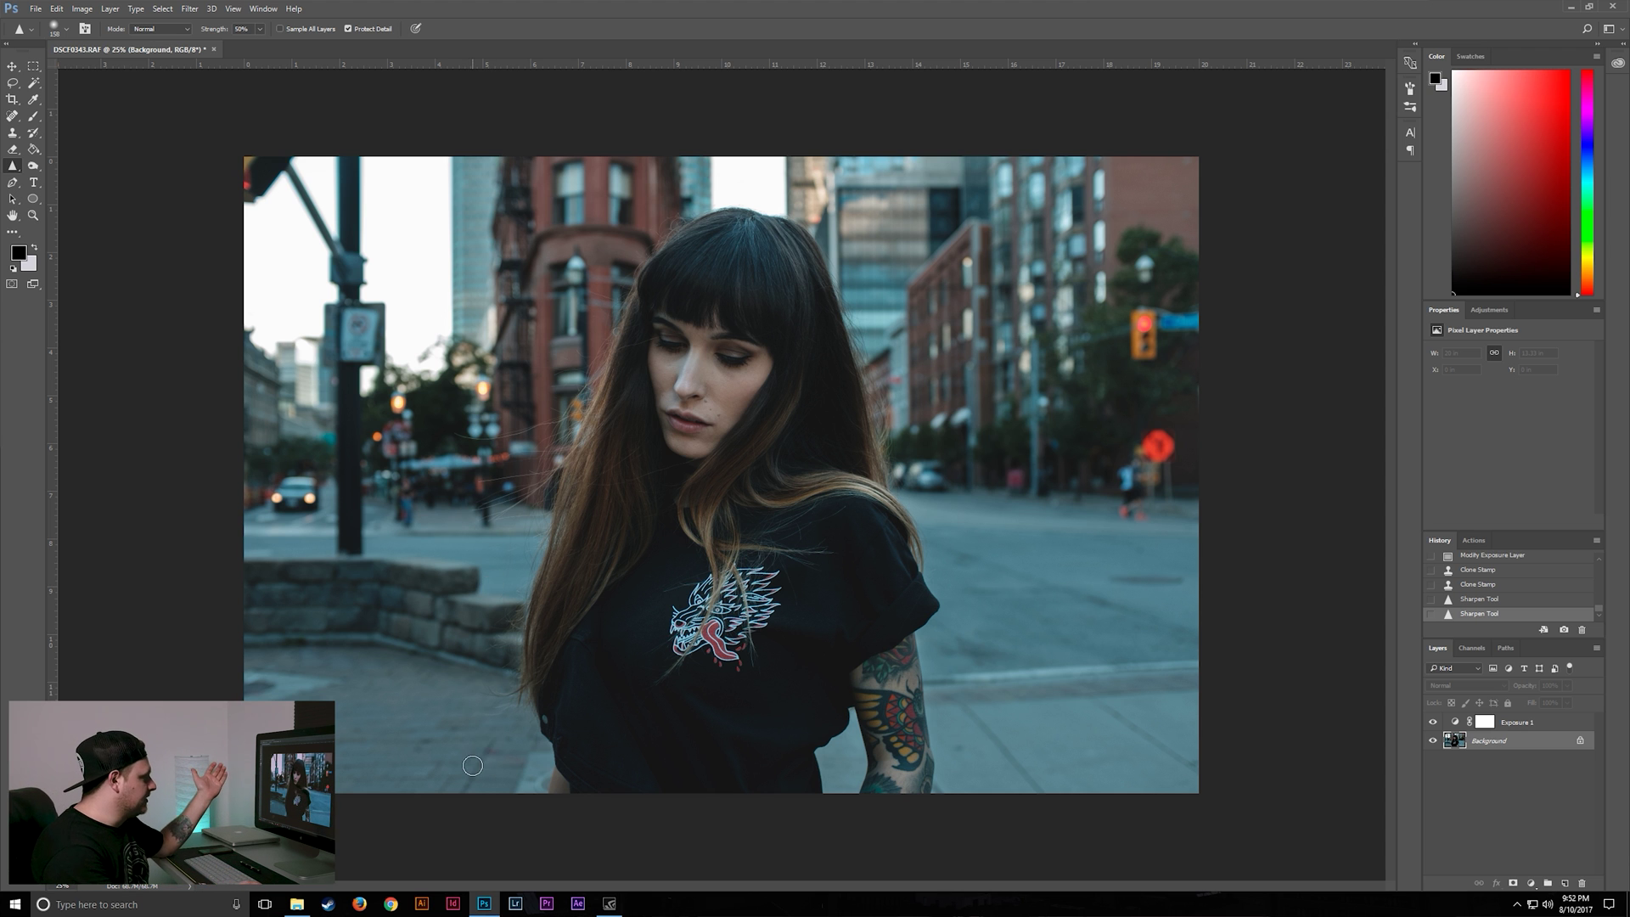
Step: Switch to File Explorer and open the raw file DSCF0343 with Adobe Photoshop CC 2017
key("alt+Tab")
right_click(730, 304)
mouse_move(891, 355)
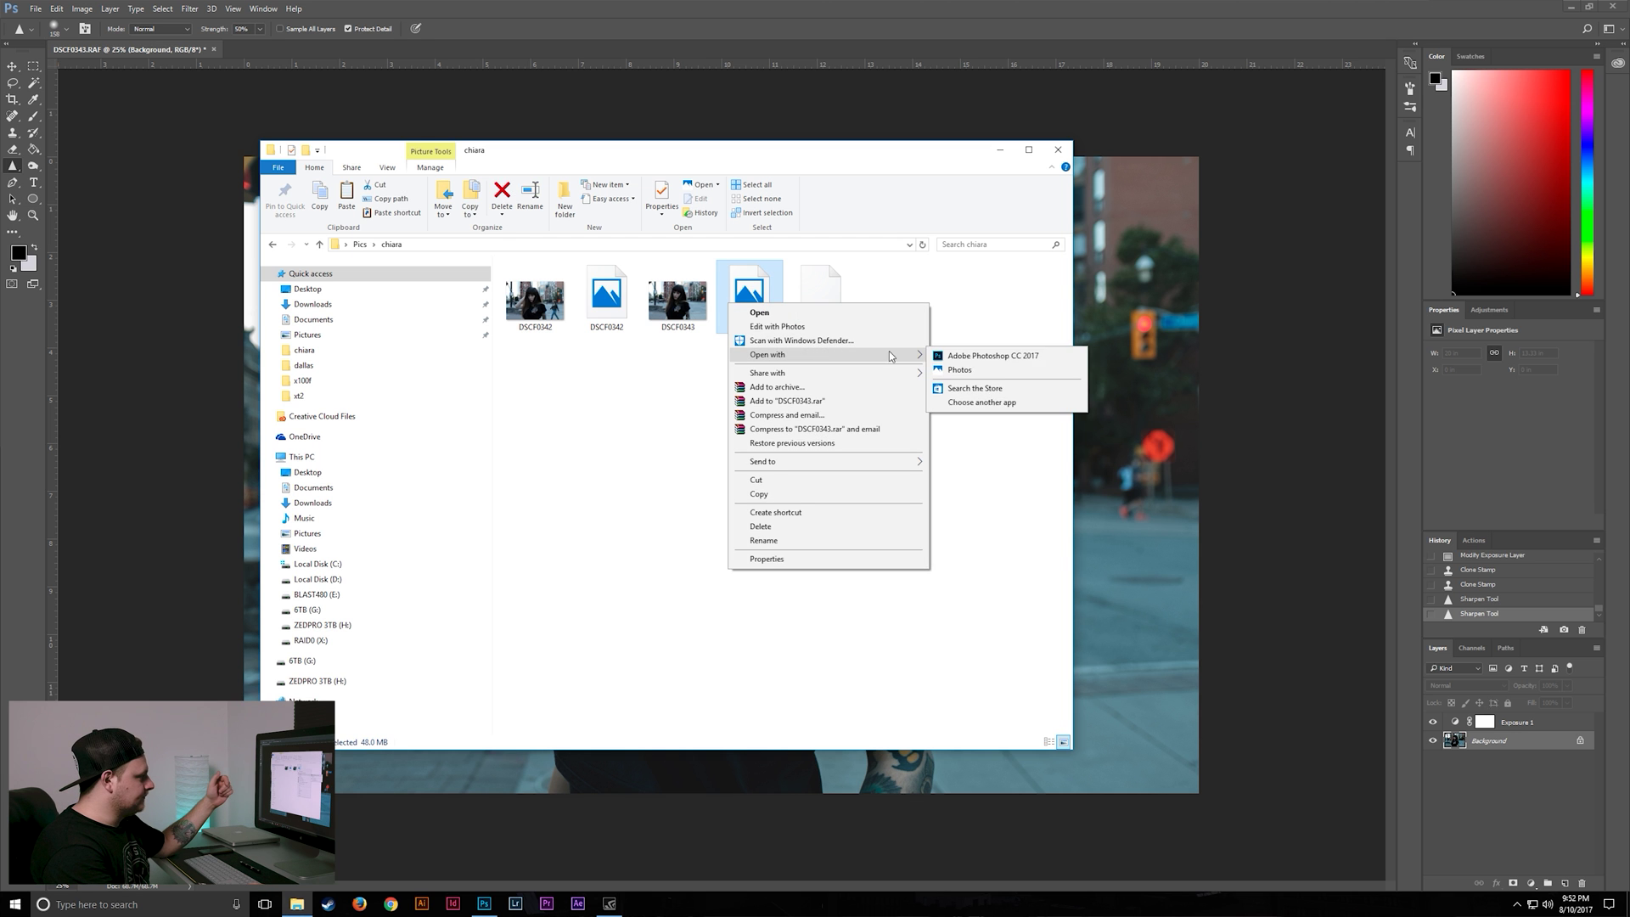
left_click(1012, 358)
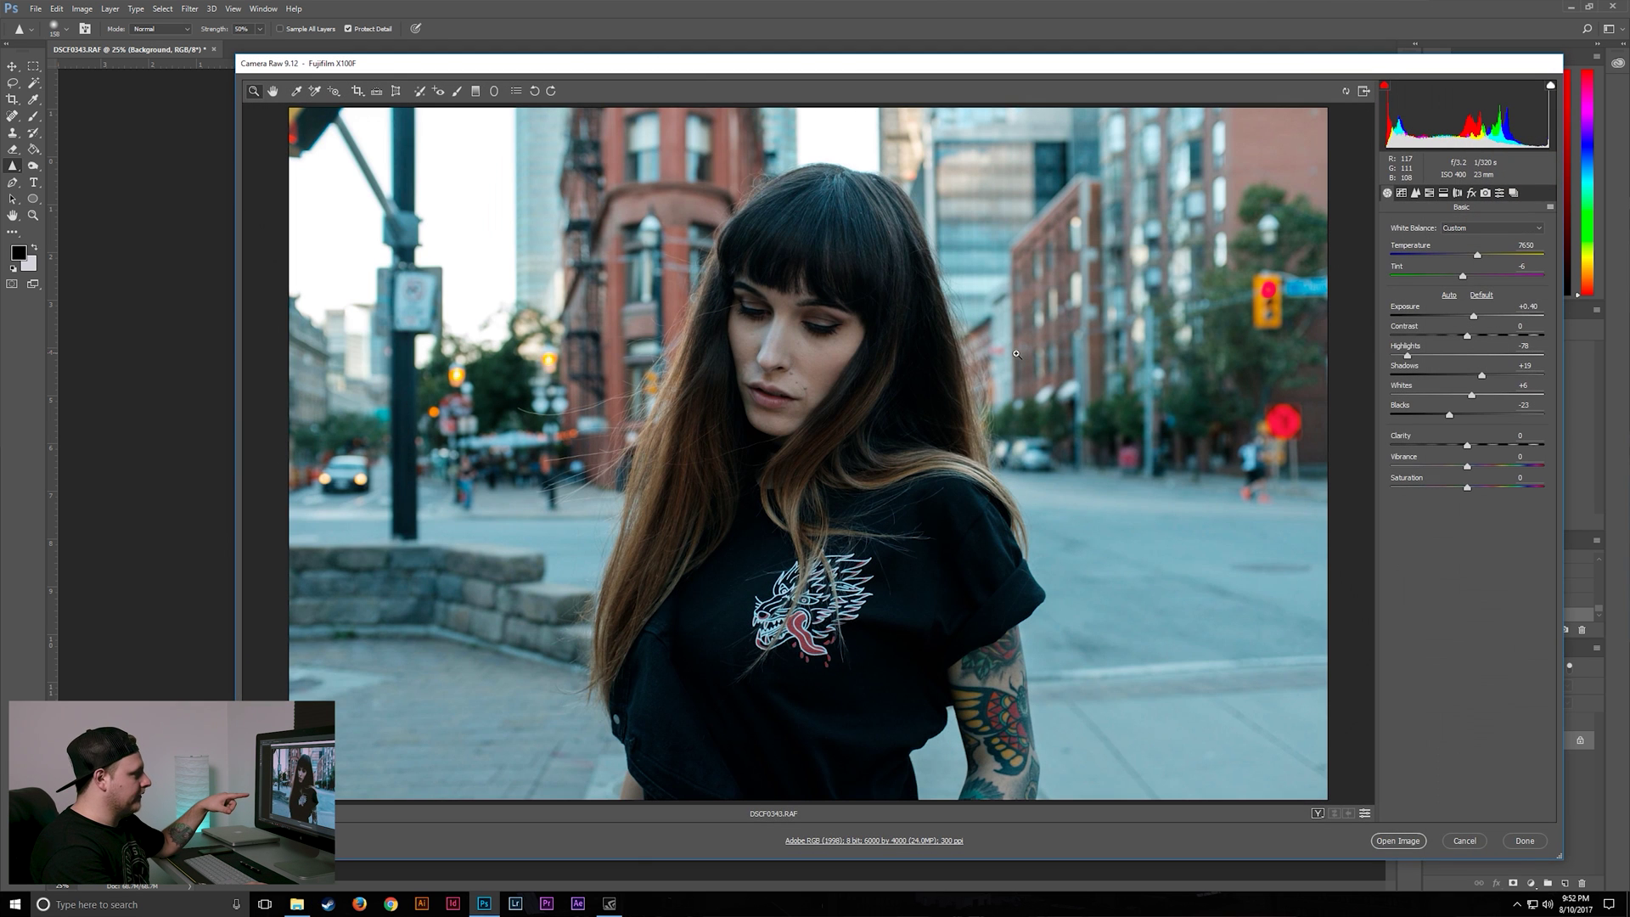
Step: Save the Camera Raw settings of DSCF0343 as the preset x100f_Street and close Camera Raw without opening the image
left_click(1549, 208)
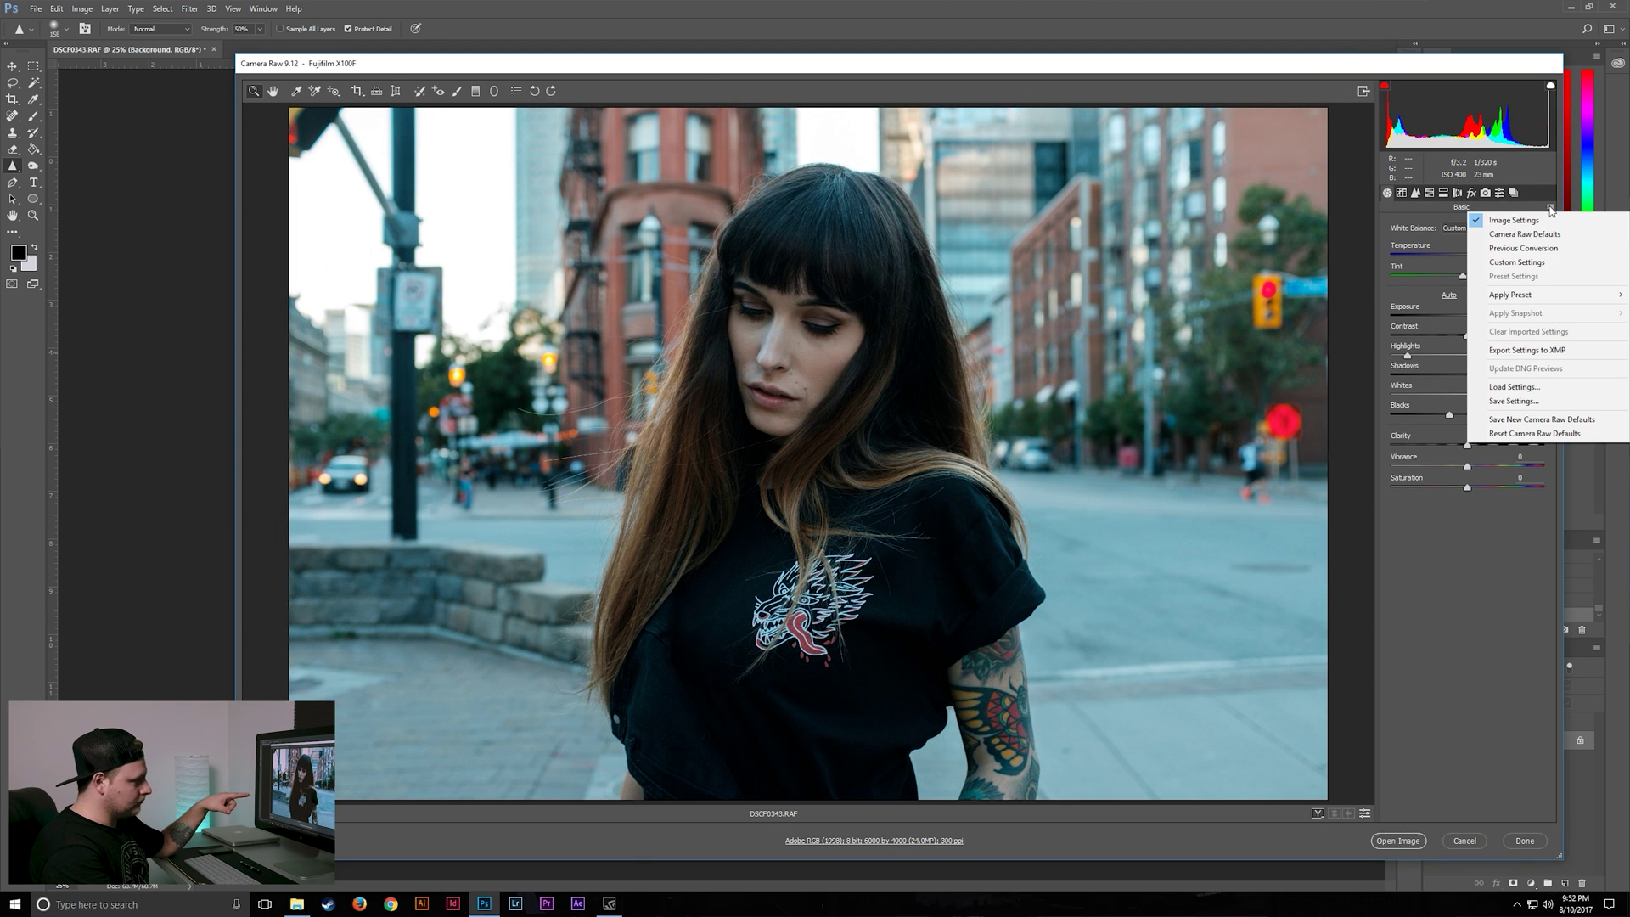
left_click(1532, 403)
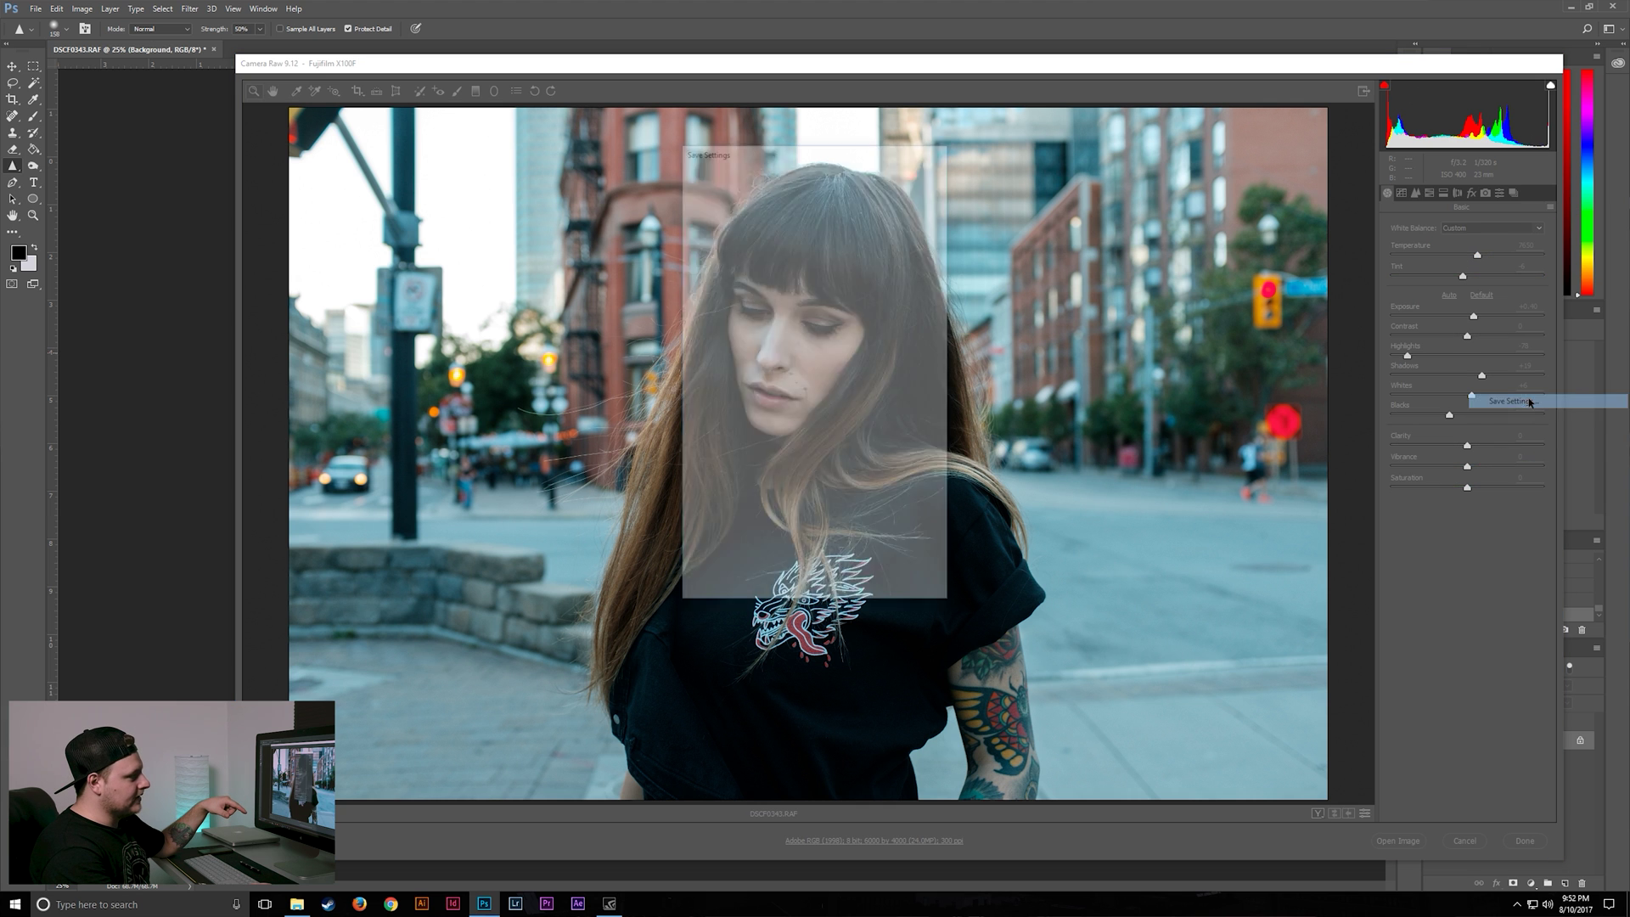
left_click(907, 175)
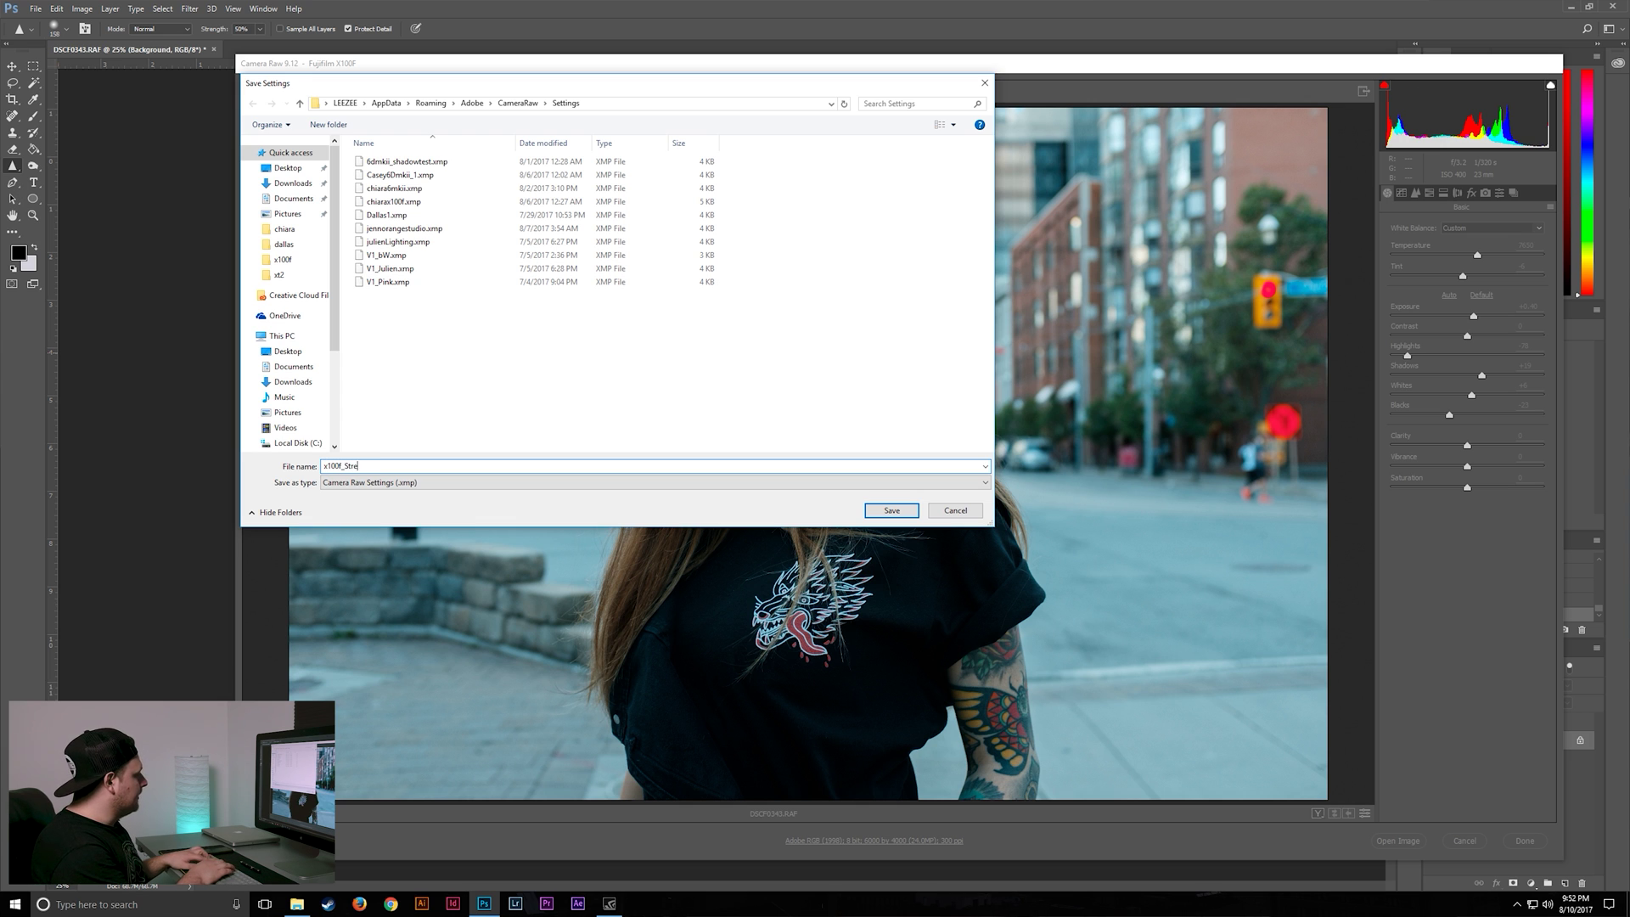
type("x100f_Stre")
key("Return")
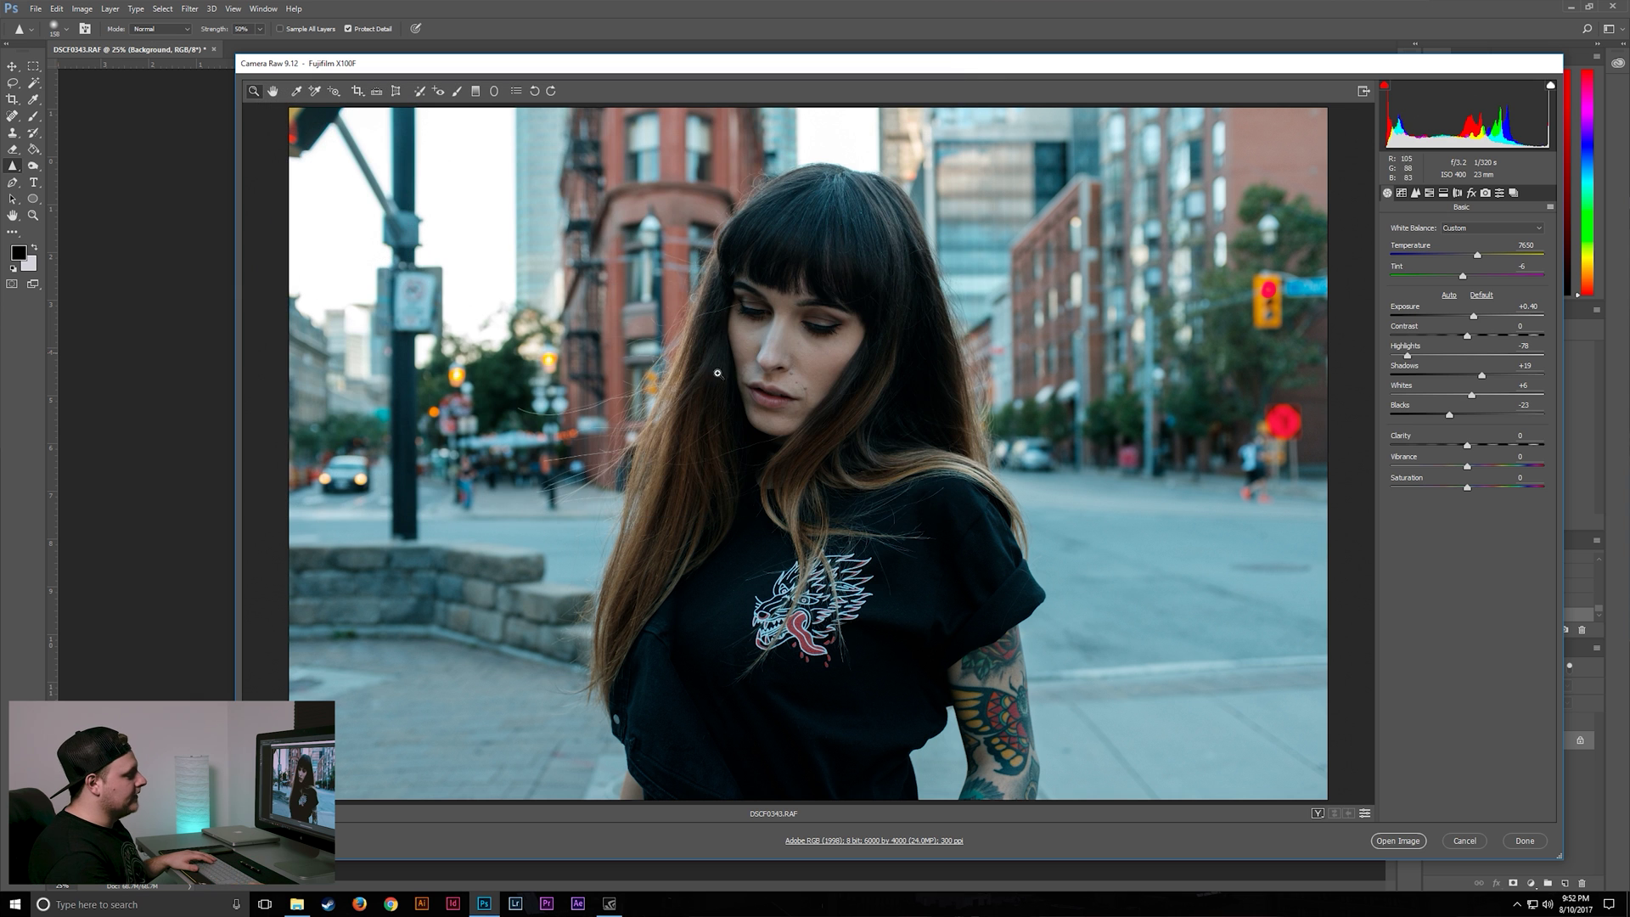
left_click(1466, 841)
Step: Switch to File Explorer and open the raw file DSCF0342 with Adobe Photoshop CC 2017
left_click(297, 903)
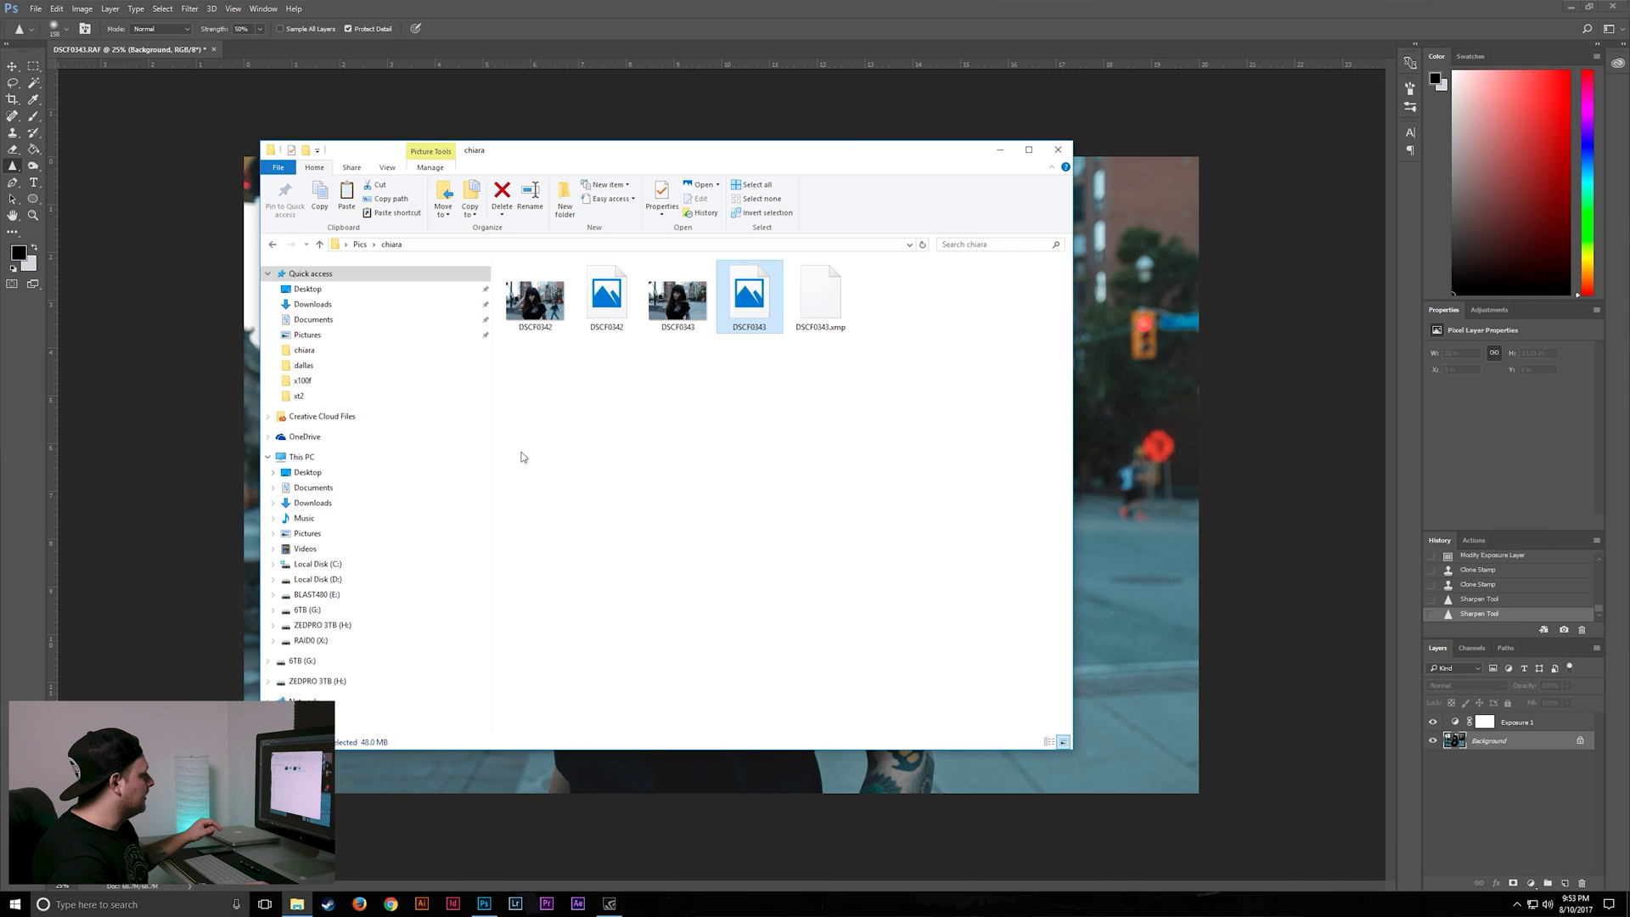
right_click(607, 310)
mouse_move(696, 360)
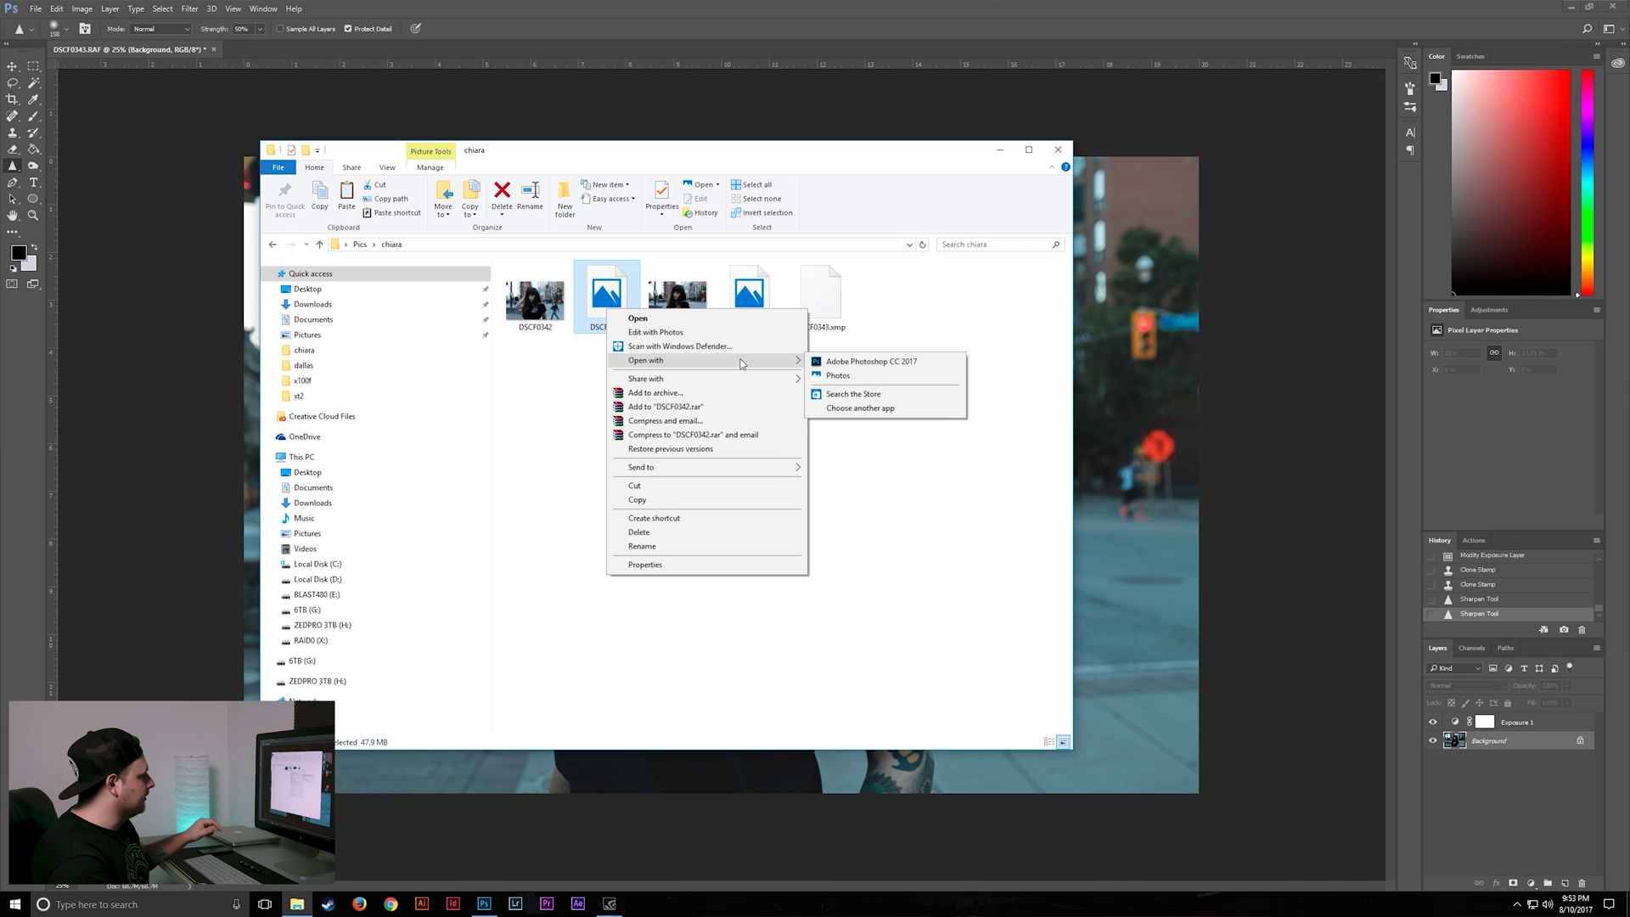
left_click(852, 365)
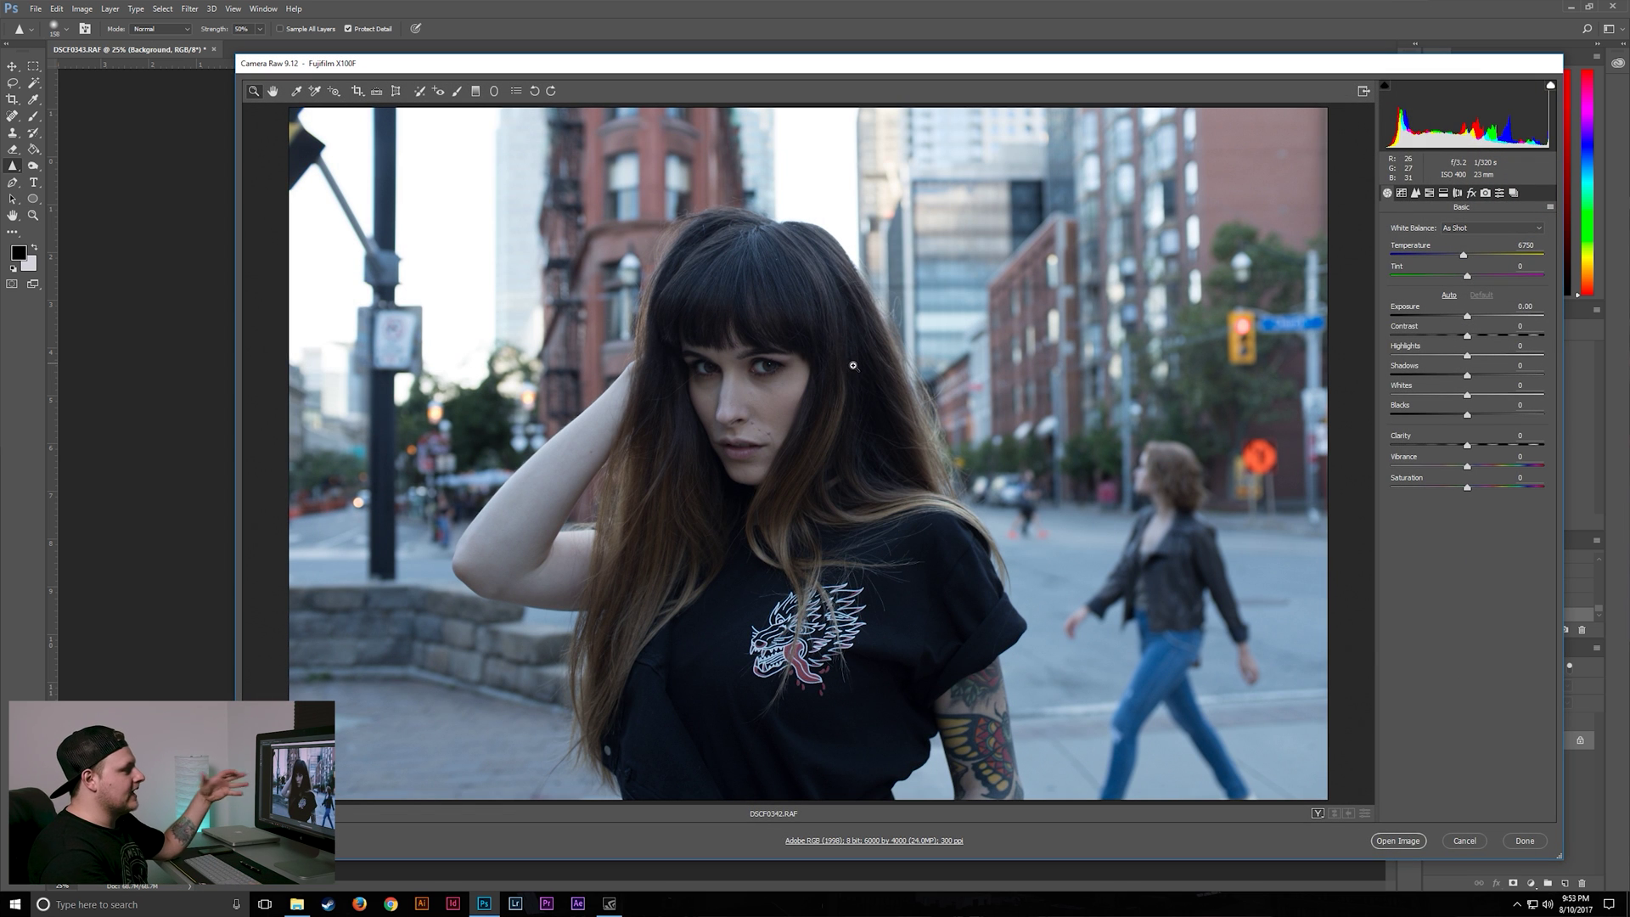
Step: Apply the x100f_Street preset to DSCF0342 and move the Camera Raw window aside to compare it with the edited portrait
left_click(1549, 208)
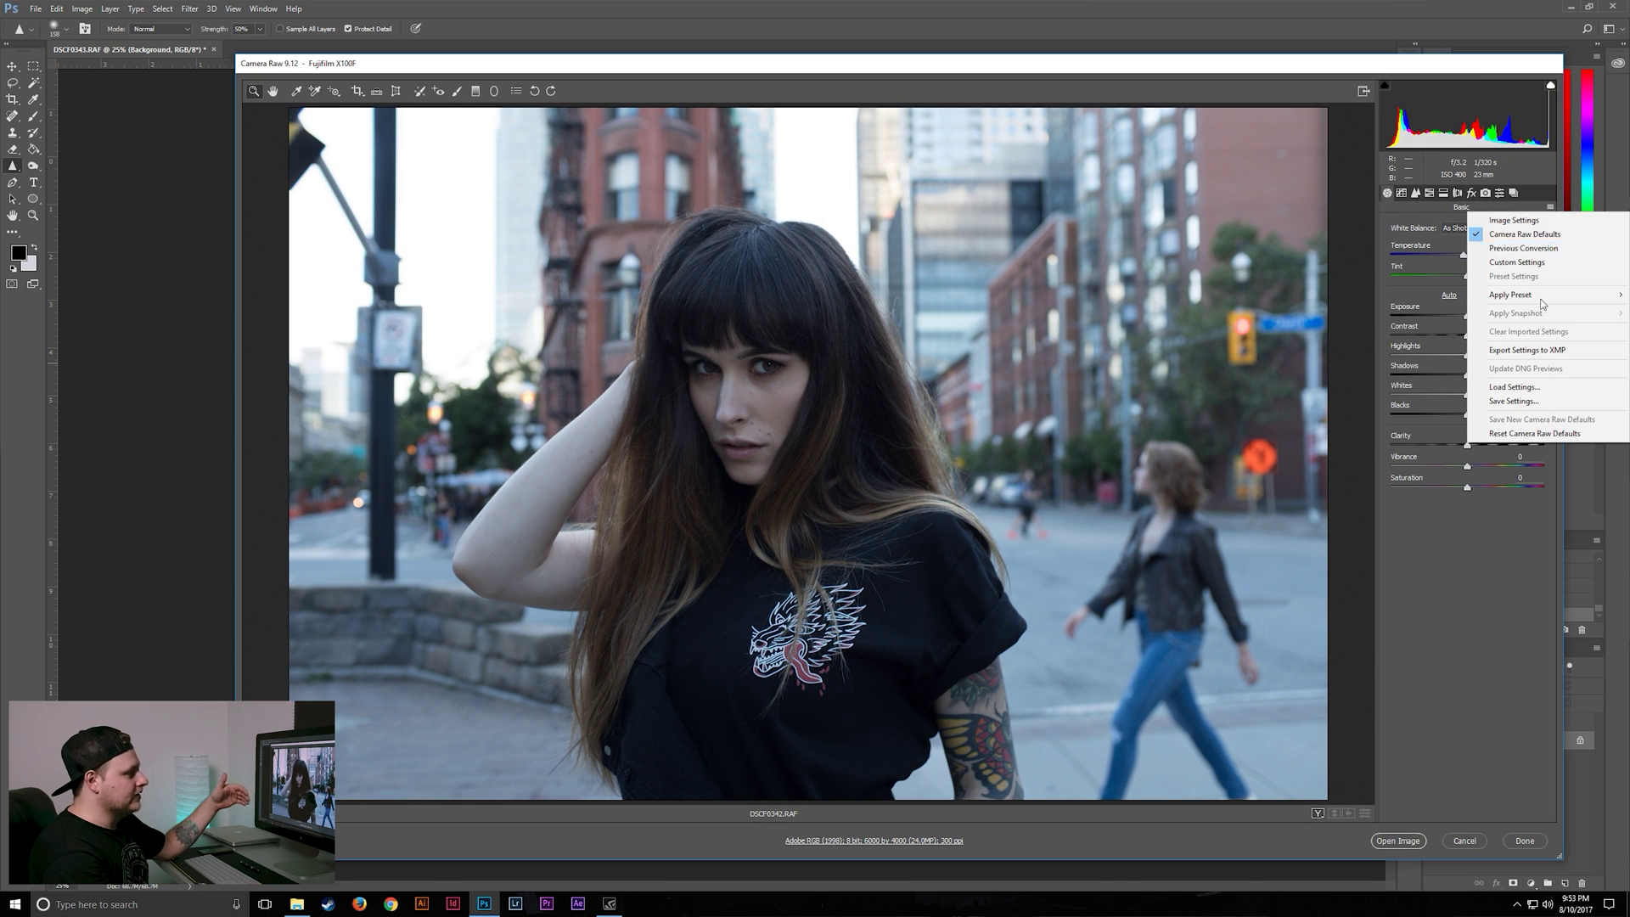
mouse_move(1542, 304)
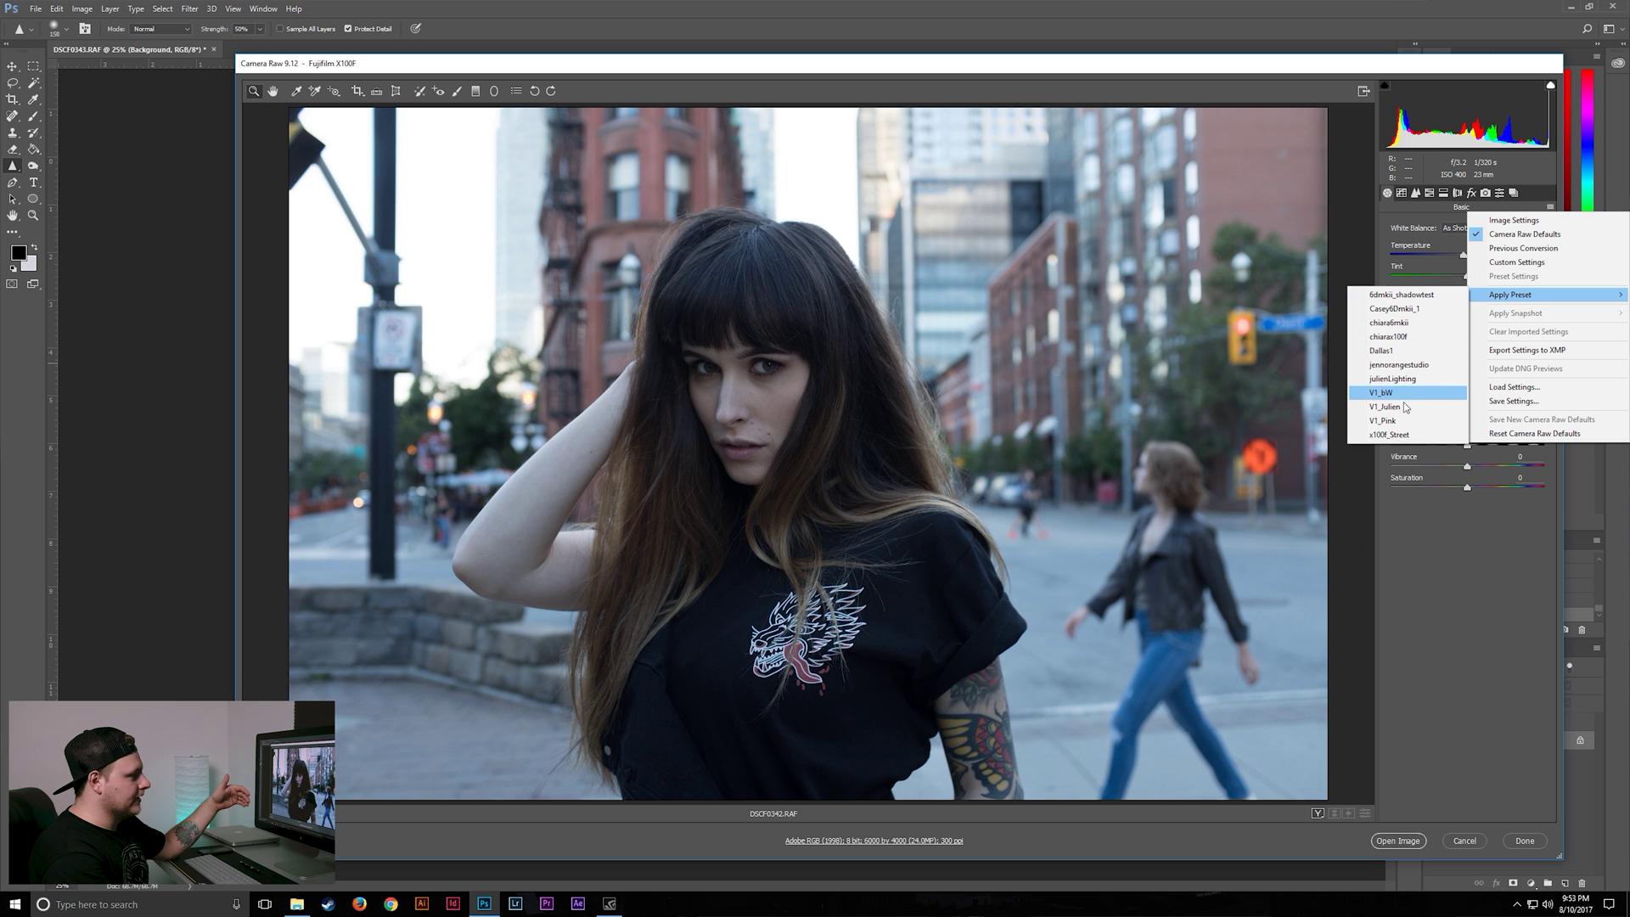
left_click(1403, 434)
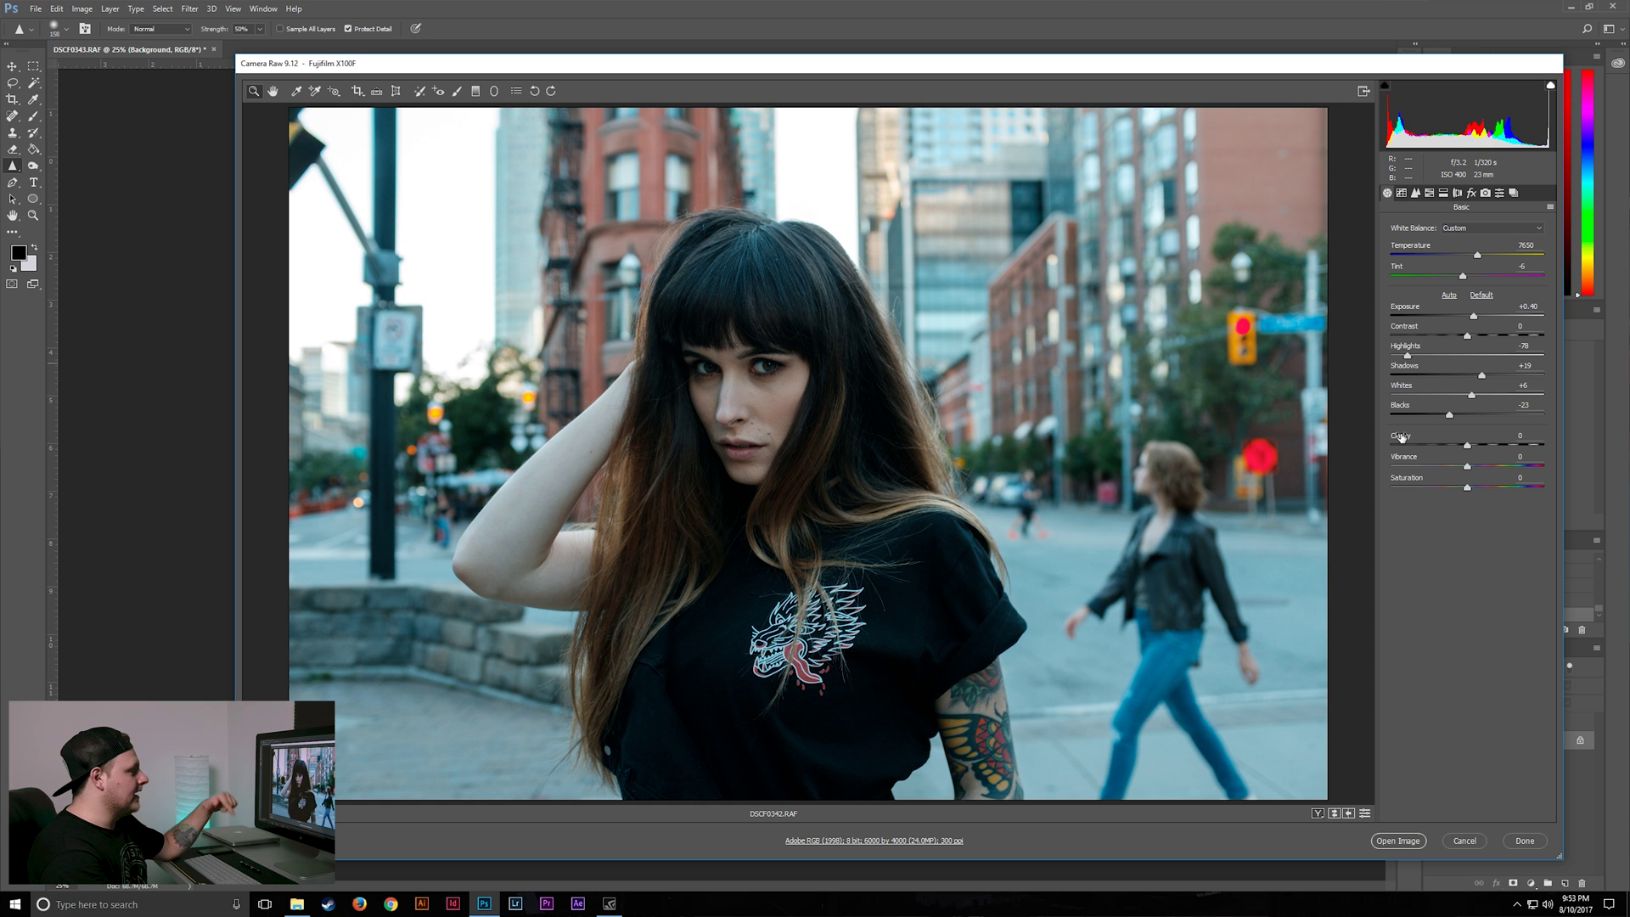
left_click_drag(1035, 75, 1419, 593)
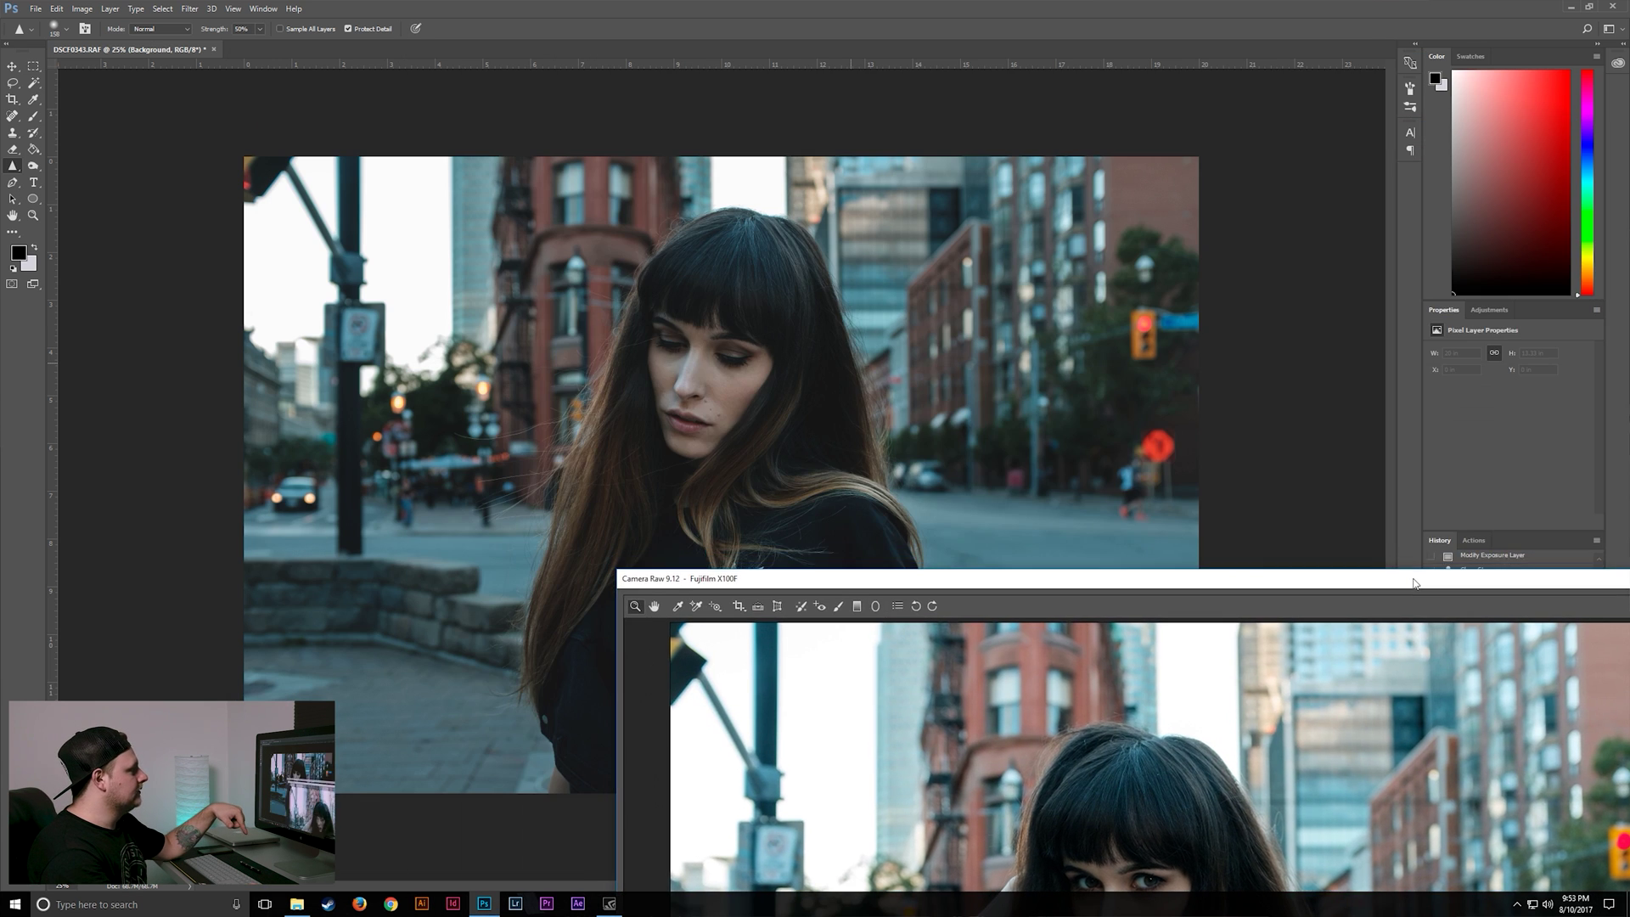